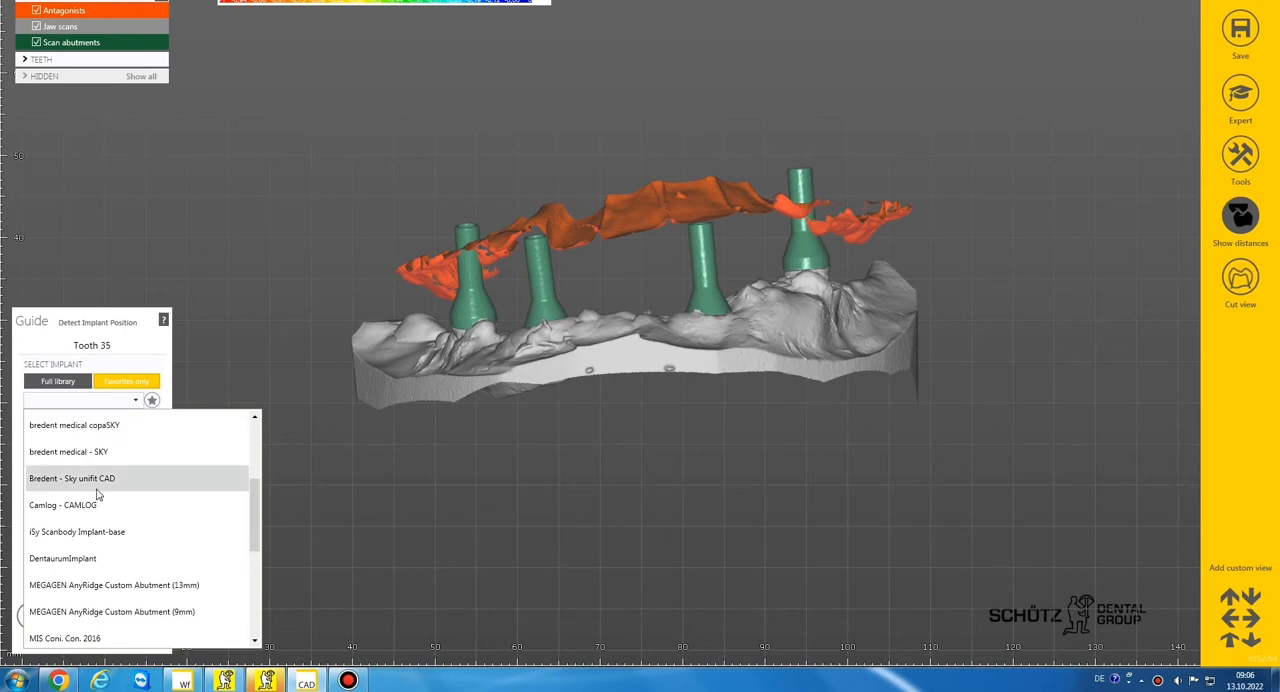
# Assign bredent medical - SKY, blueSKY 4.0, SKY fast & fixed permanent SKYFFPKC passive fit 400µ to tooth 35 and accept the unofficial library
pyautogui.click(97, 452)
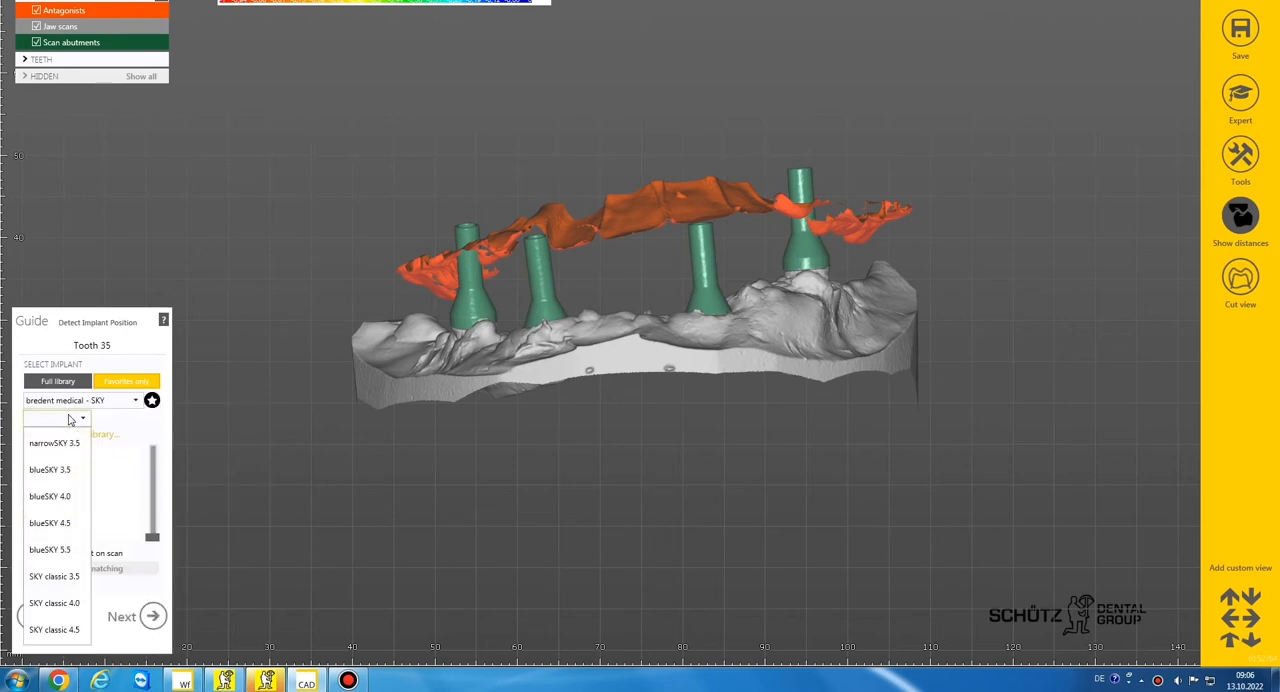
pyautogui.click(66, 494)
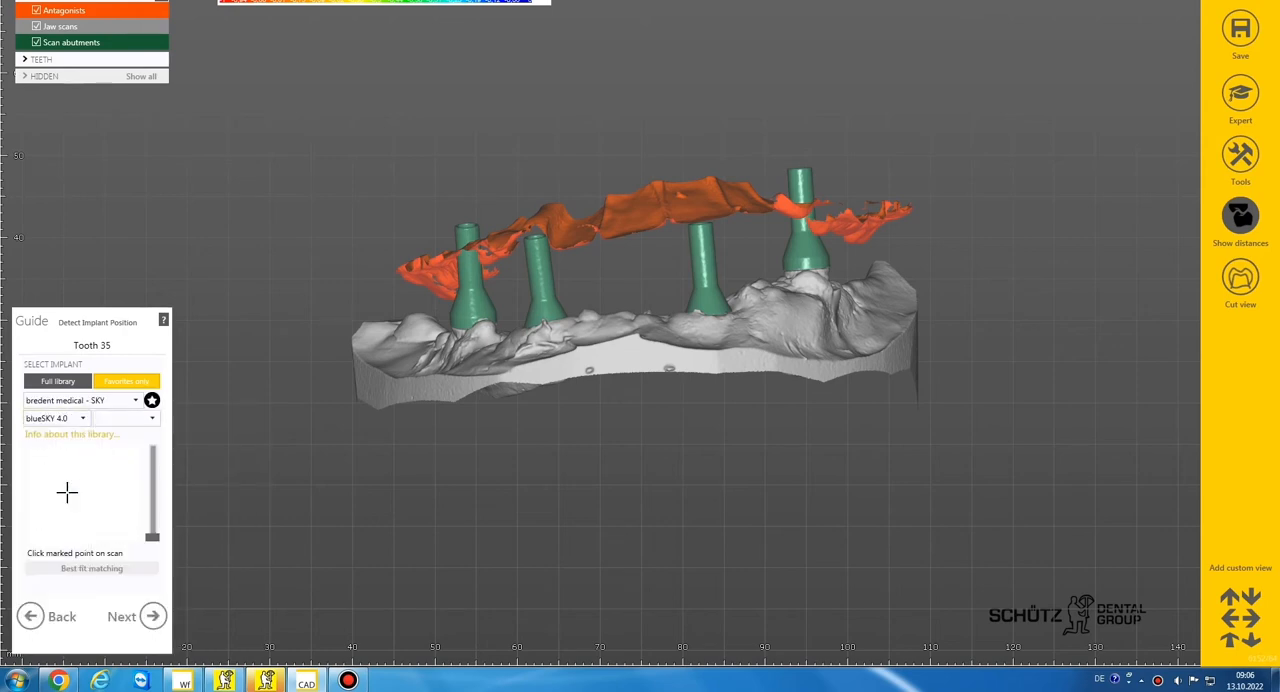
pyautogui.click(147, 420)
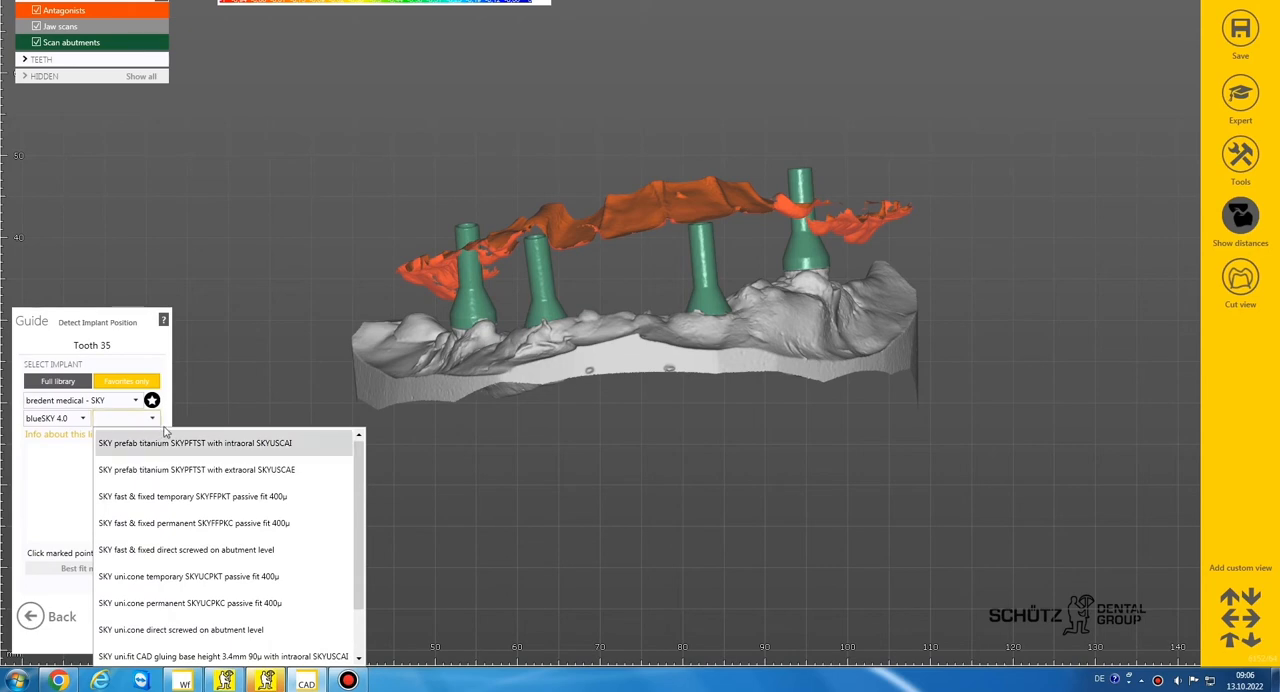
pyautogui.click(172, 522)
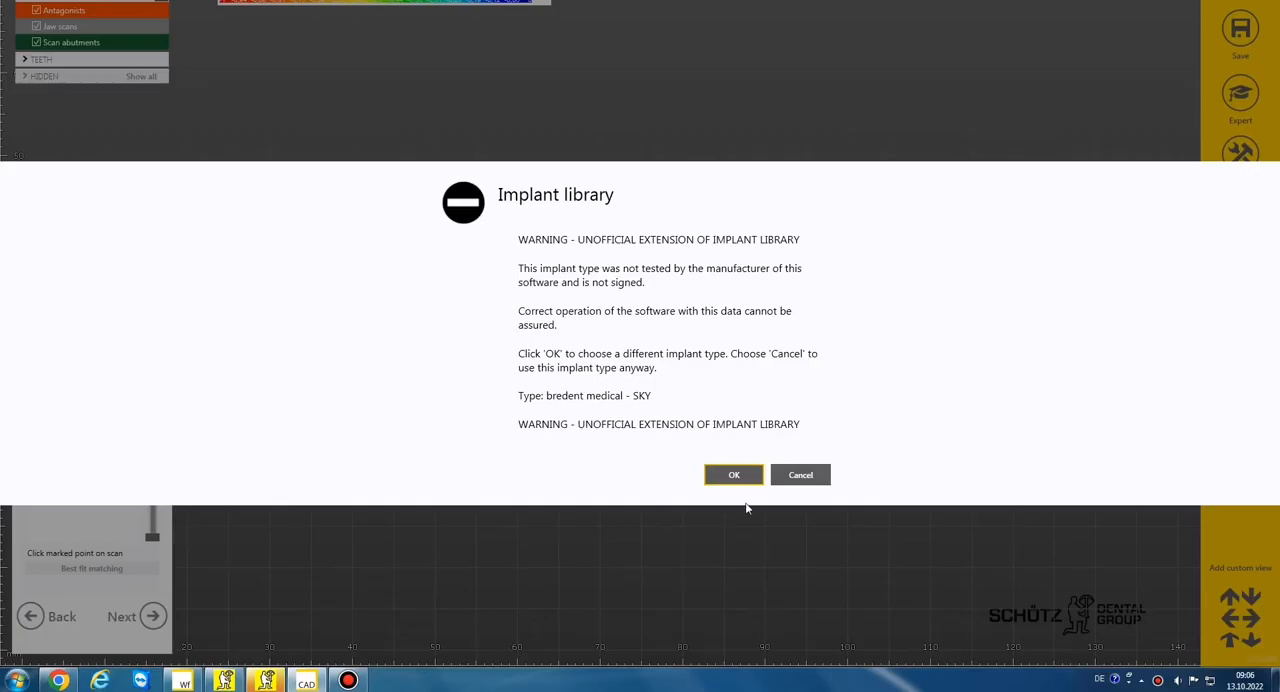
pyautogui.click(798, 476)
pyautogui.click(712, 423)
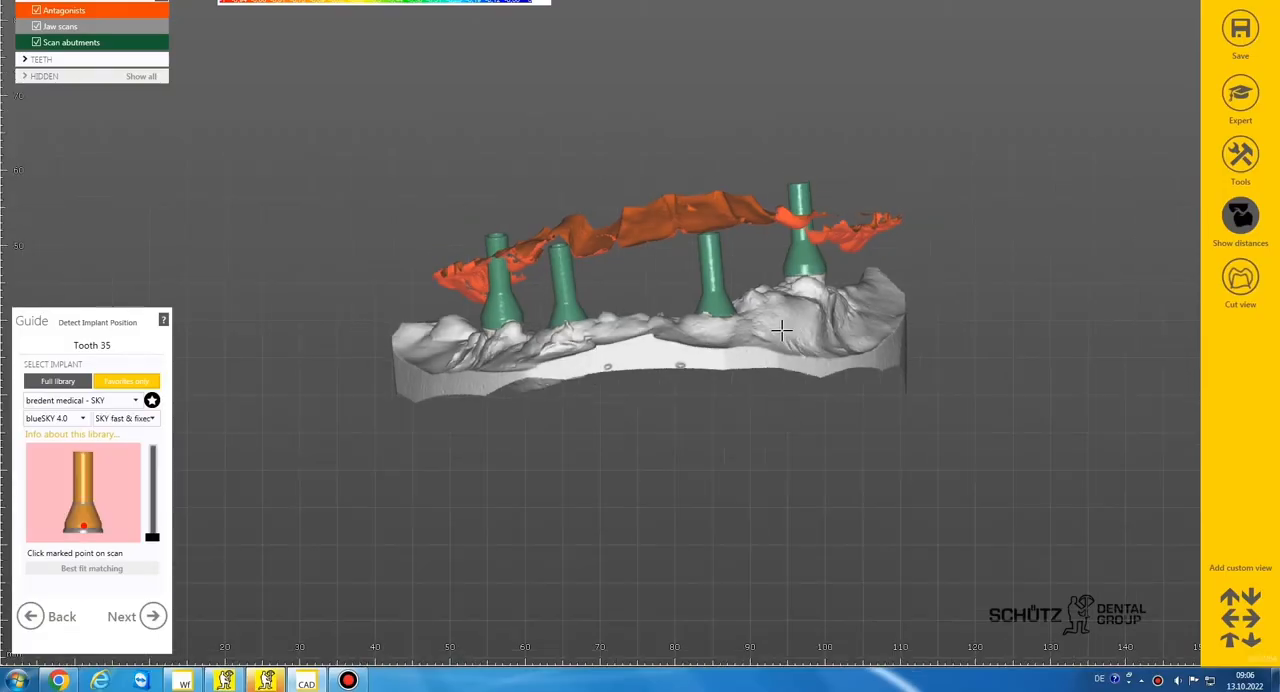
# Align the library scan body to the tooth 35 scan abutment with best fit matching, and accept the same implant type for tooth 32
pyautogui.click(764, 270)
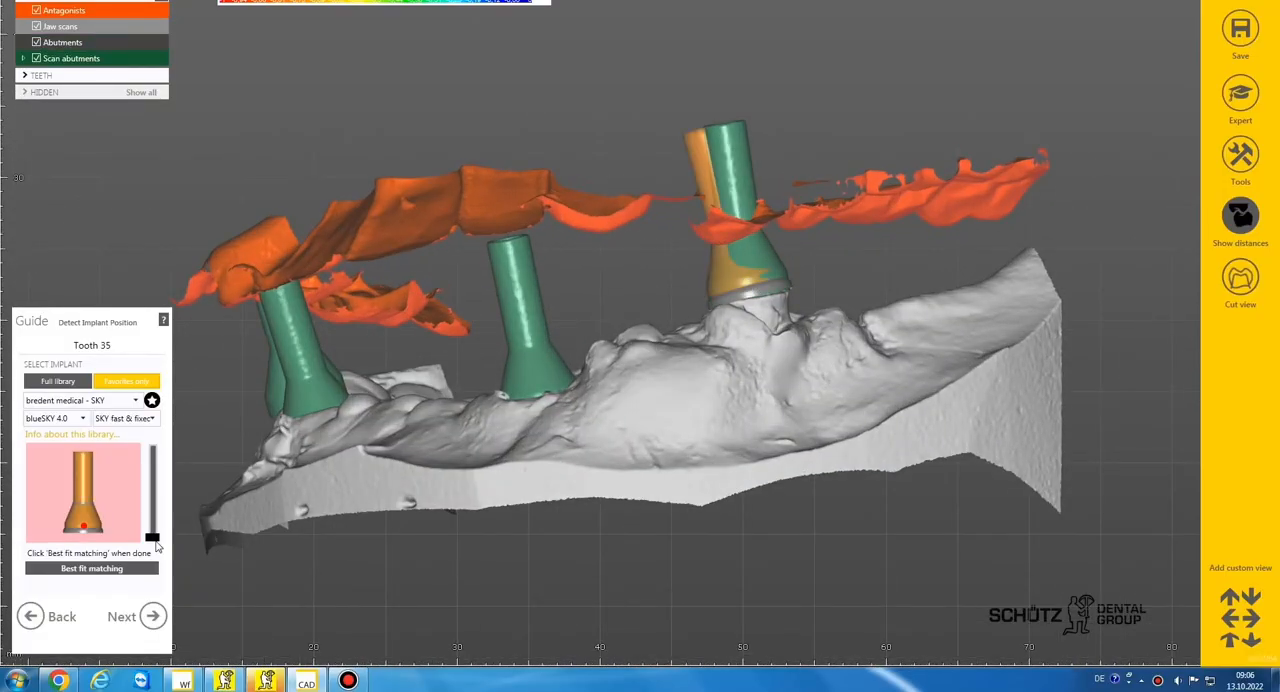
pyautogui.click(122, 567)
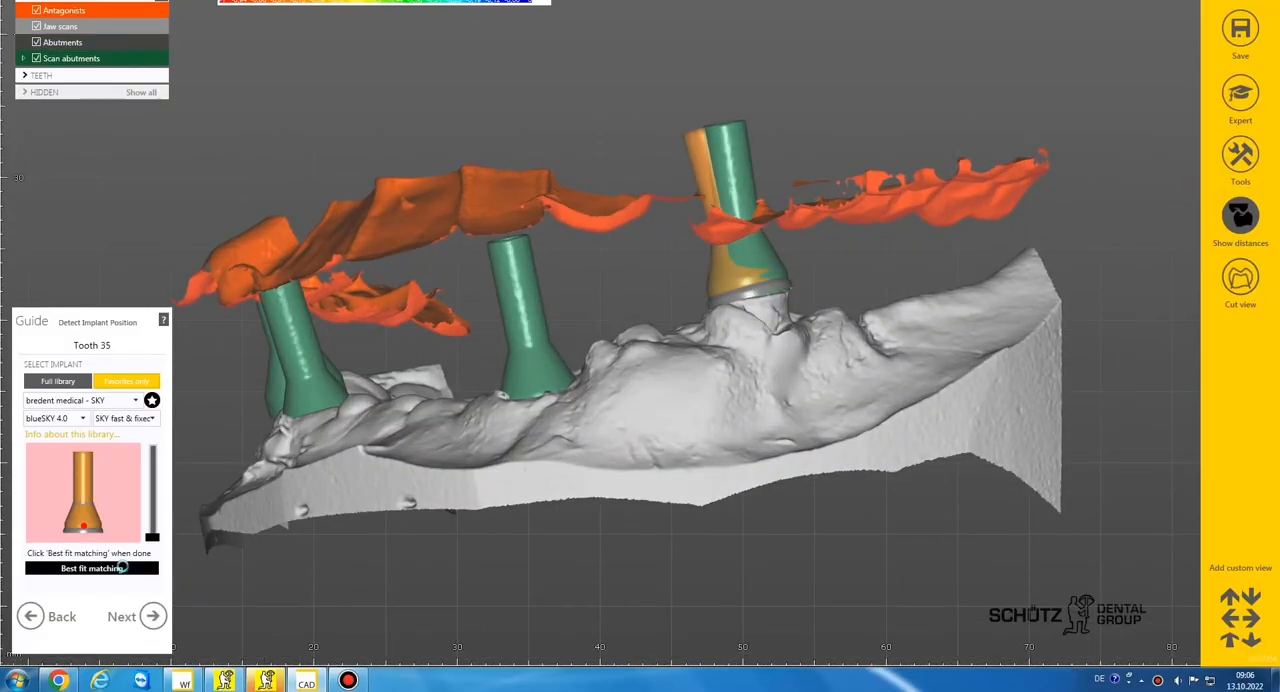
pyautogui.click(152, 616)
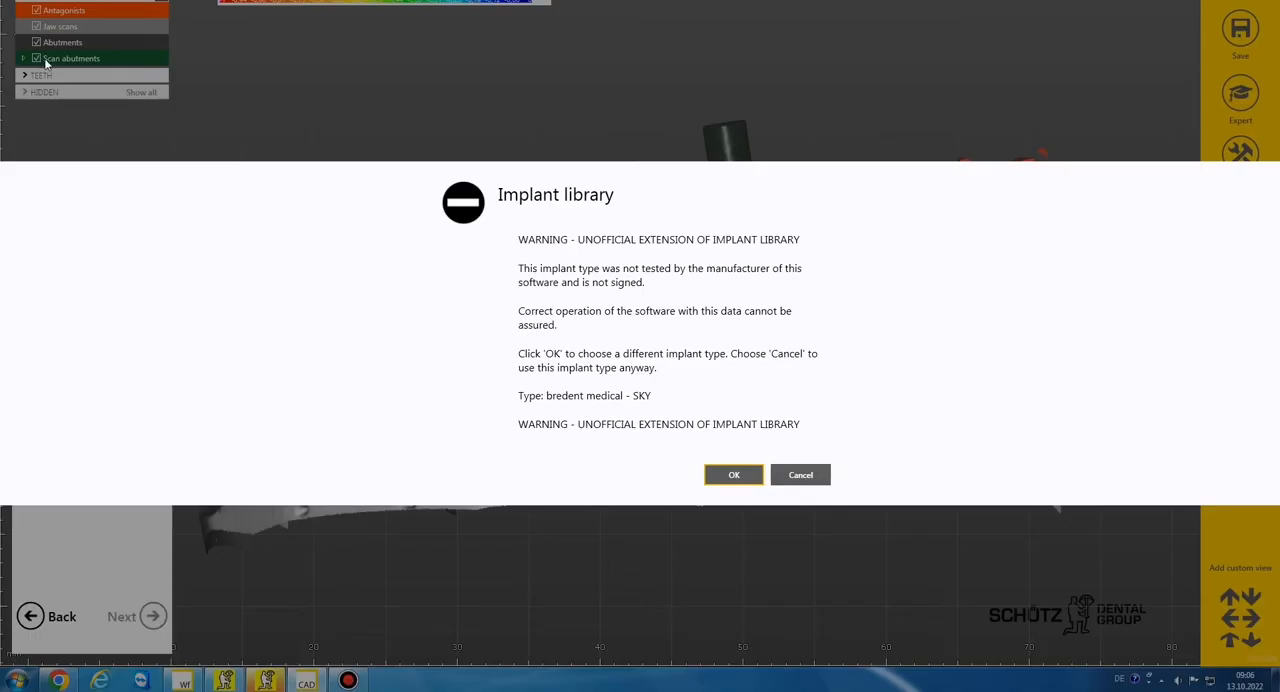
pyautogui.click(790, 474)
pyautogui.click(728, 428)
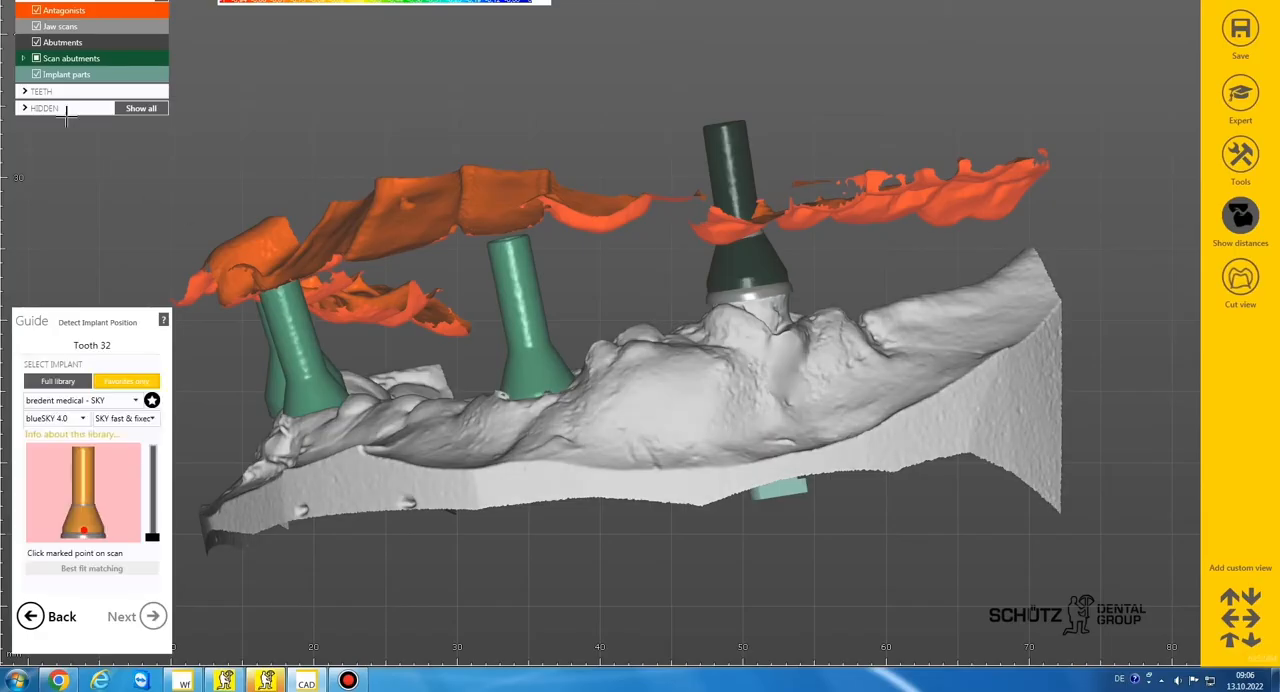
# Show all scan abutments, best-fit the scan body at tooth 32, and accept the same implant type for tooth 43
pyautogui.click(38, 60)
pyautogui.click(38, 60)
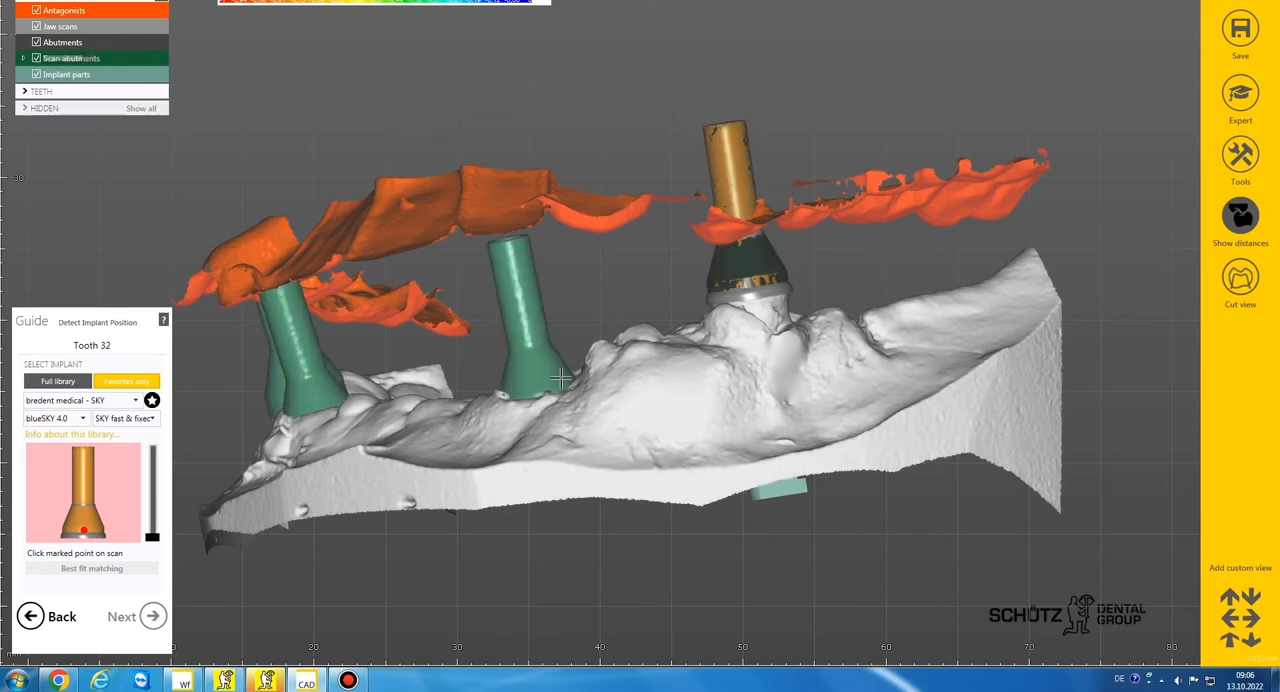
pyautogui.click(533, 391)
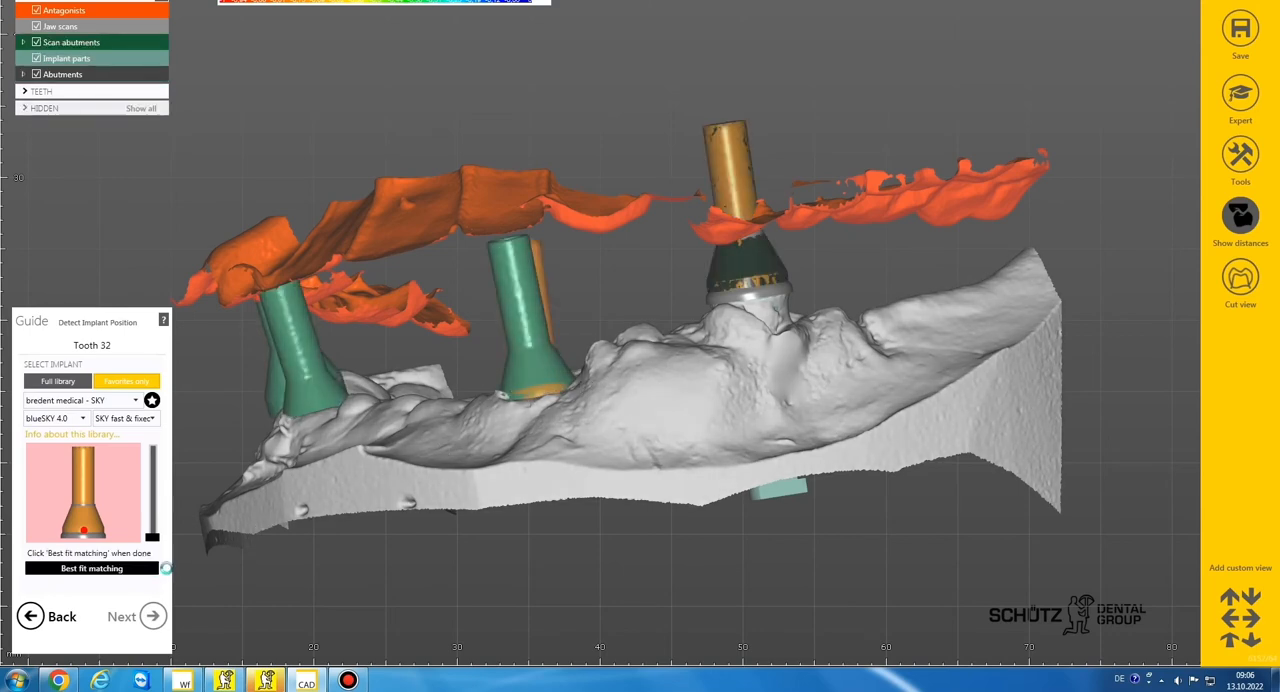
pyautogui.click(153, 615)
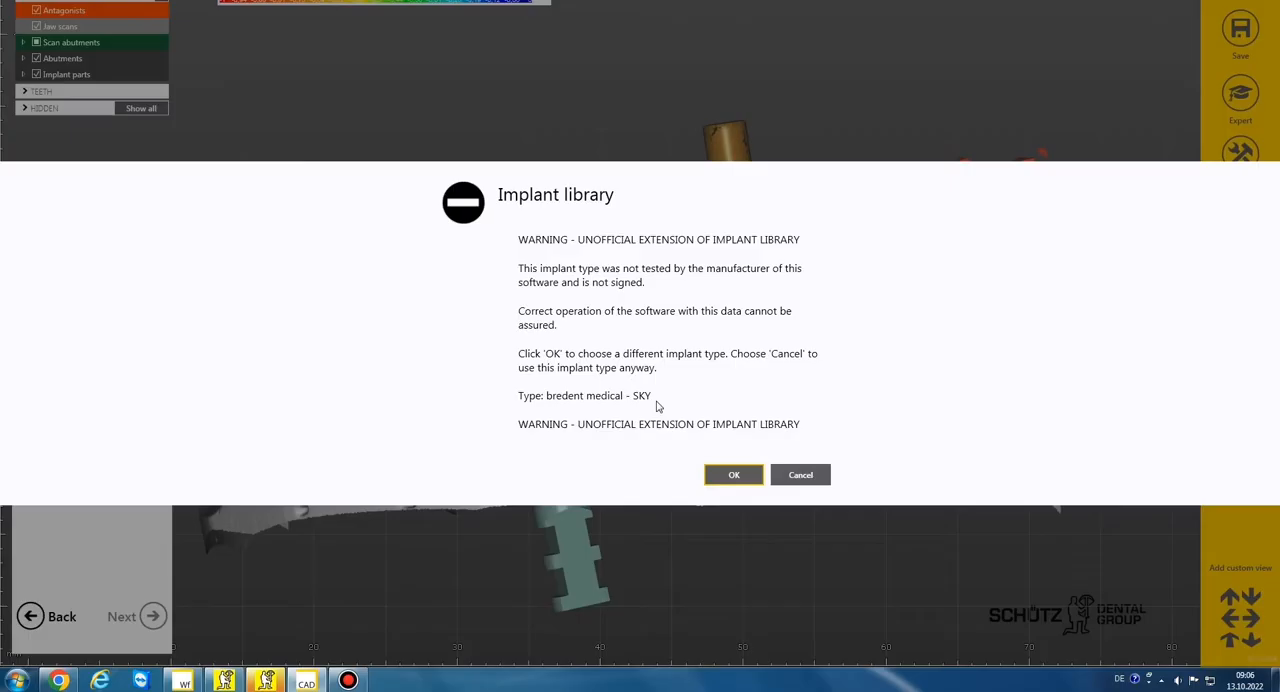
pyautogui.click(800, 475)
pyautogui.click(714, 425)
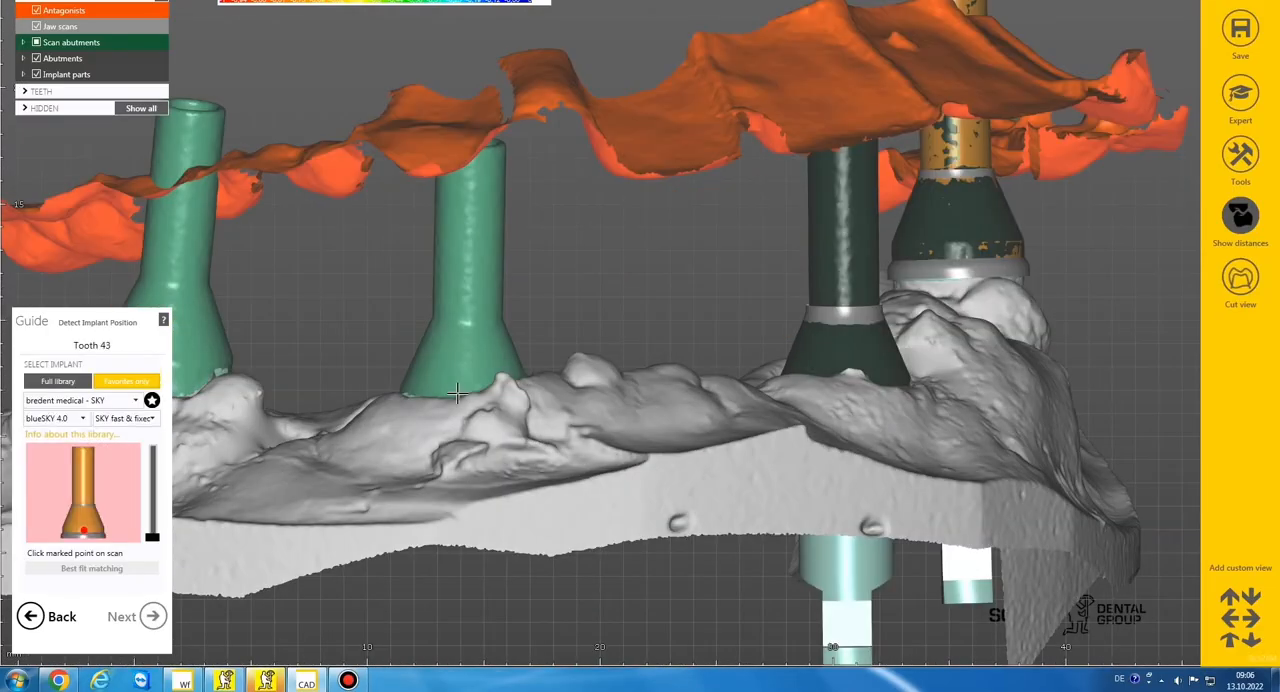
# Best-fit the library scan body to the tooth 43 scan abutment and accept the same implant type for tooth 45
pyautogui.click(462, 392)
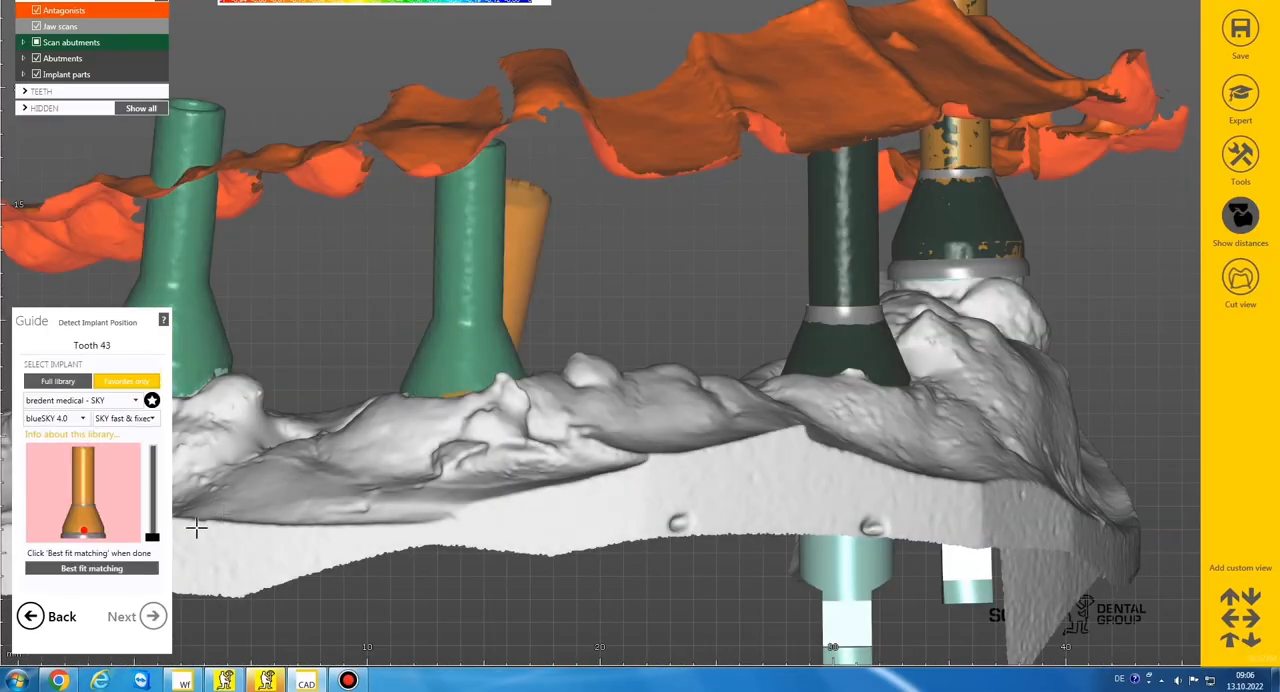
pyautogui.click(91, 568)
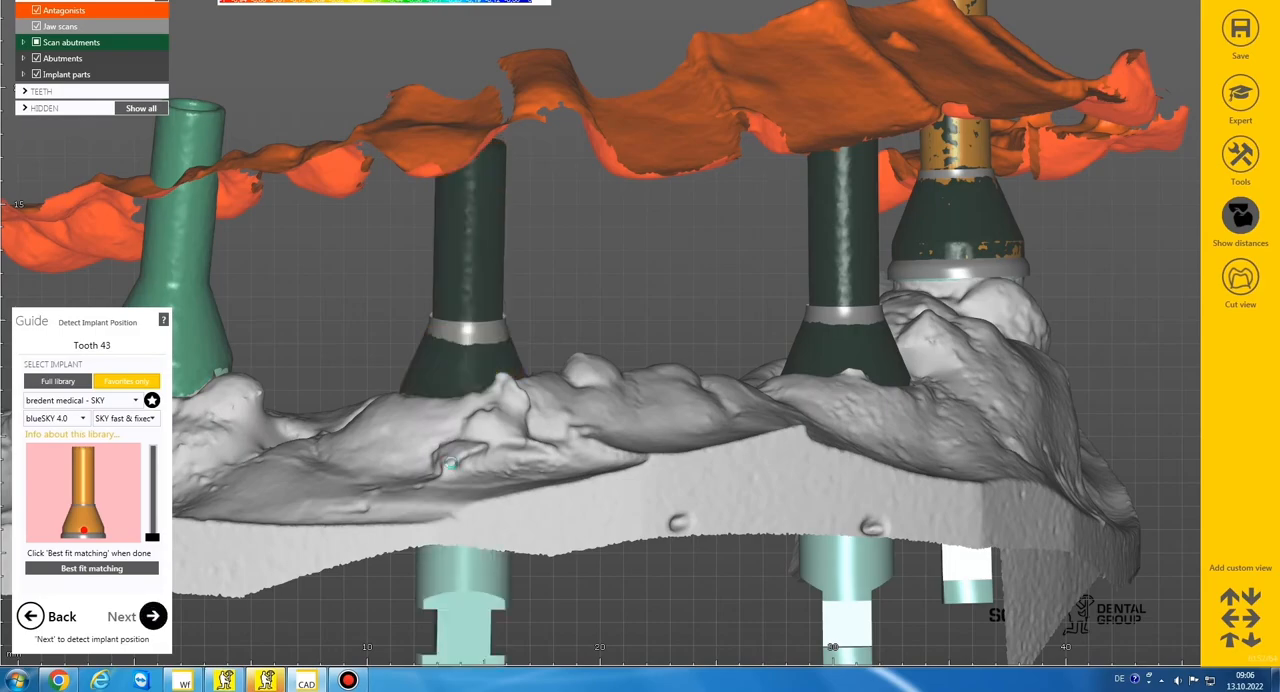
pyautogui.click(153, 615)
pyautogui.click(800, 475)
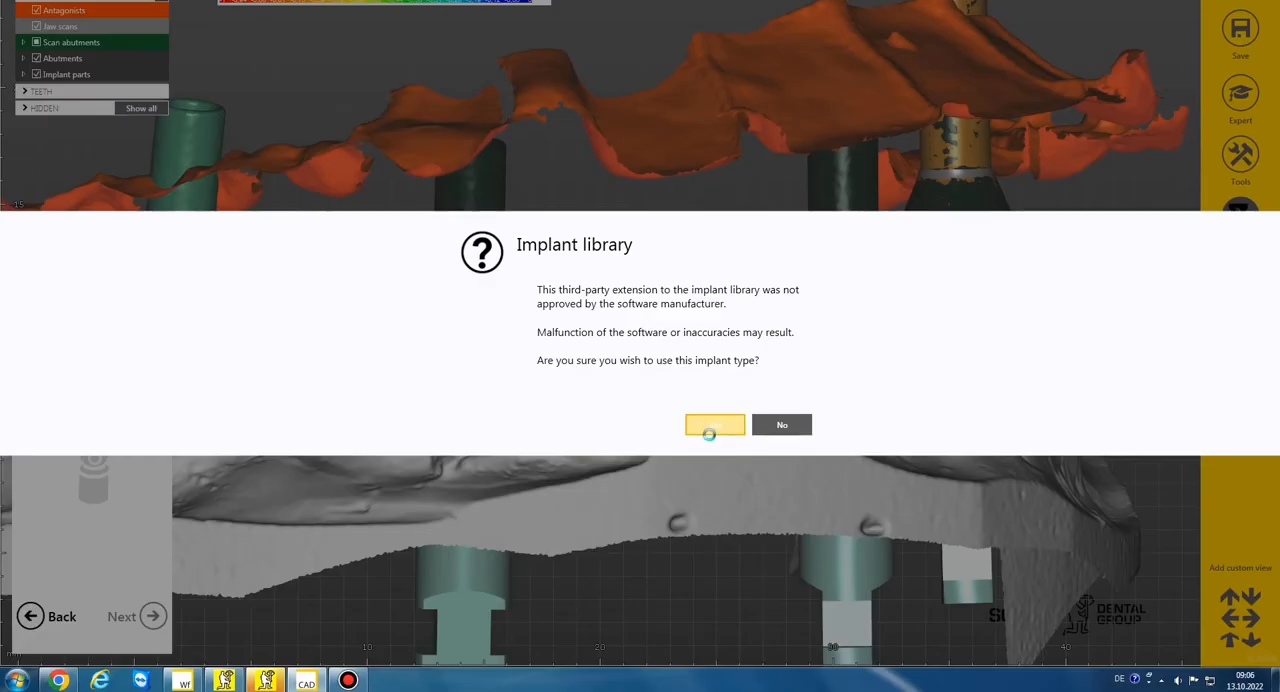
pyautogui.click(718, 428)
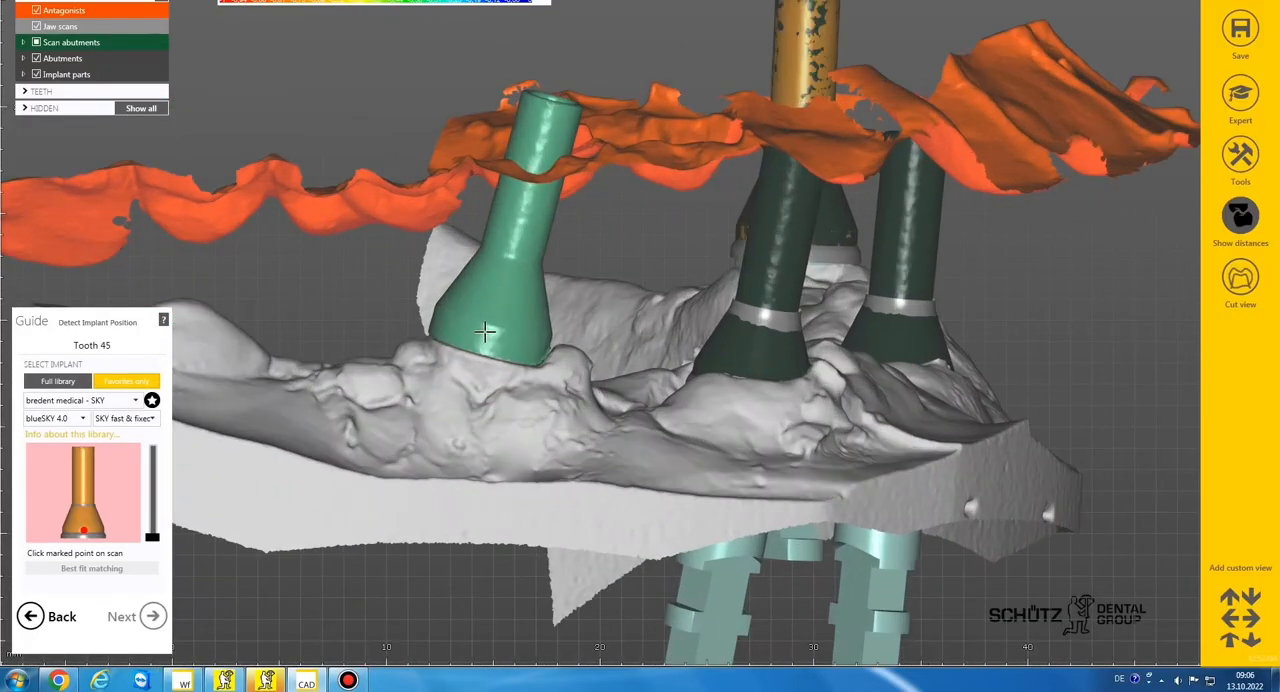
# Match the scan body at tooth 45 and continue through the emergence profiles to tooth placement without adding margin points
pyautogui.click(490, 330)
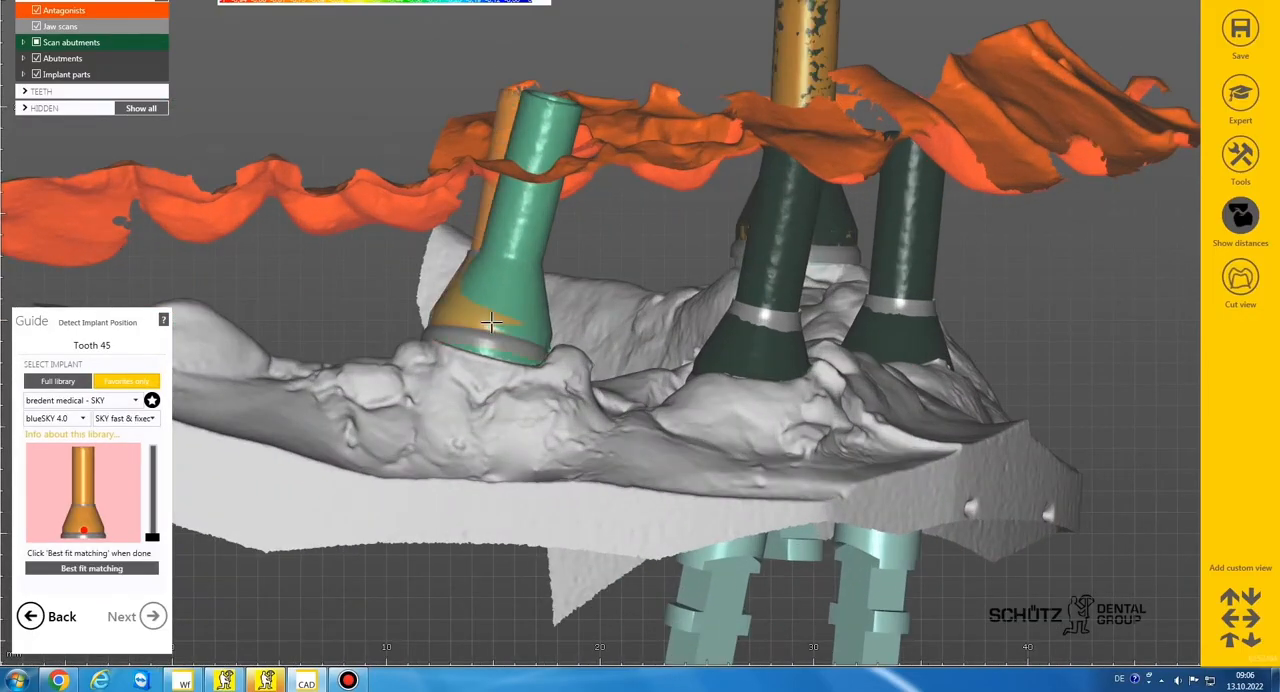
pyautogui.click(152, 616)
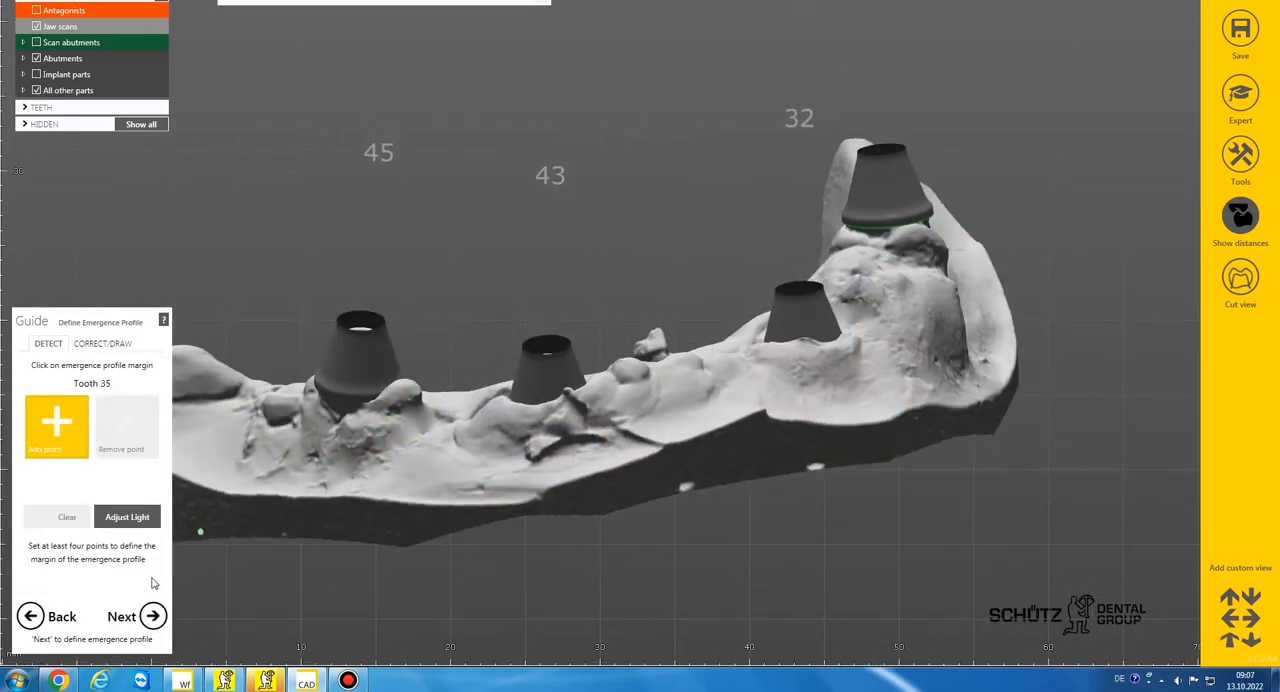
pyautogui.click(152, 617)
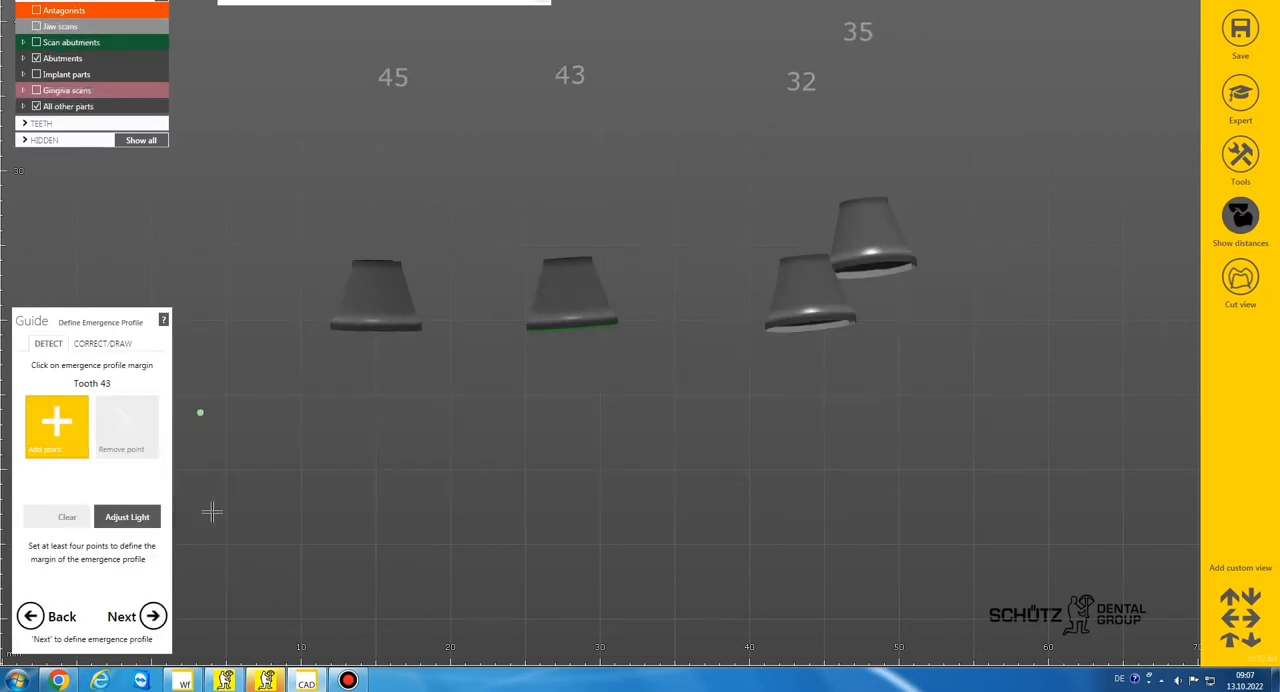
pyautogui.click(152, 617)
pyautogui.click(152, 617)
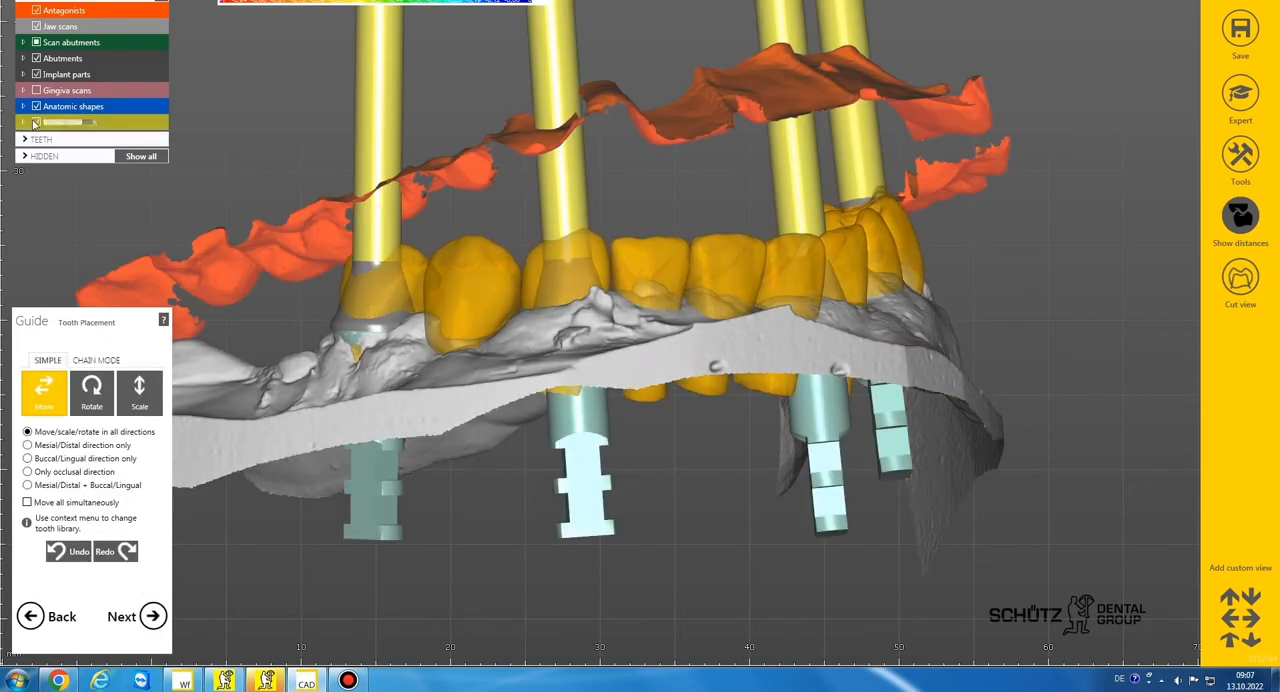
# Hide the screw channels and scan abutments, and inspect the bare abutments with the anatomic shapes temporarily hidden
pyautogui.click(58, 121)
pyautogui.moveTo(81, 109); pyautogui.dragTo(214, 134)
pyautogui.moveTo(592, 258); pyautogui.dragTo(382, 140, button='right')
pyautogui.scroll(-4, 592, 258)
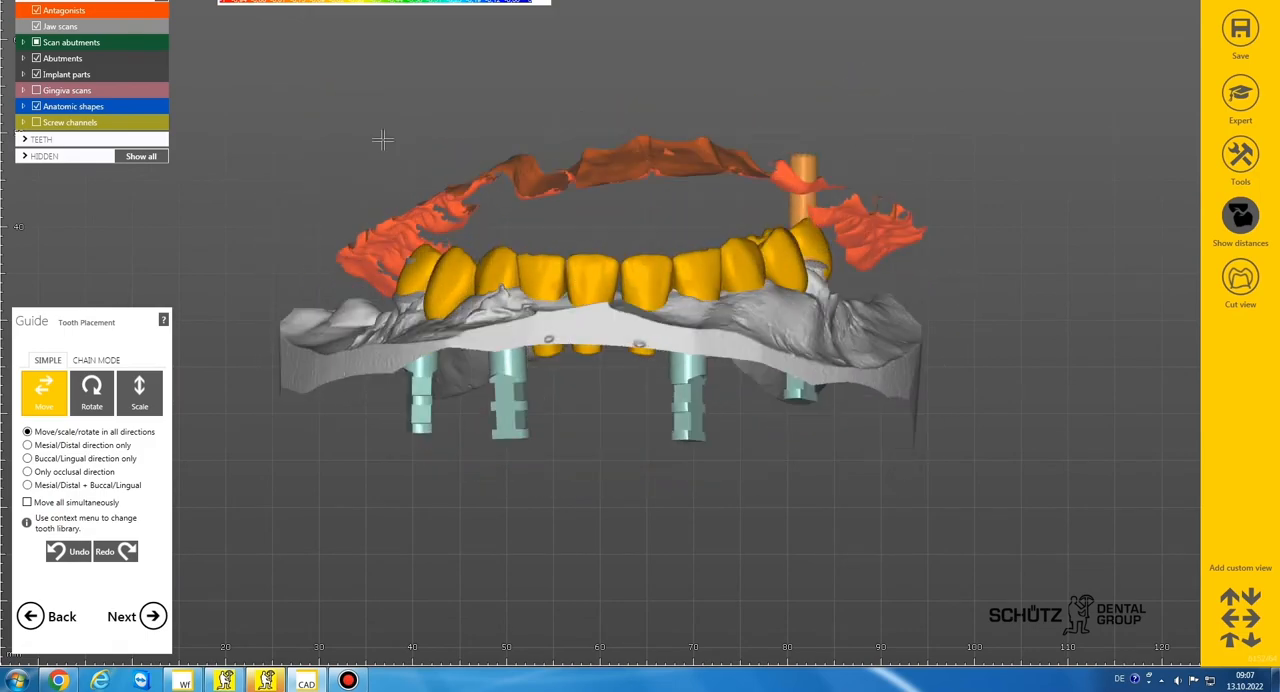
pyautogui.click(36, 106)
pyautogui.moveTo(700, 280); pyautogui.dragTo(600, 215, button='right')
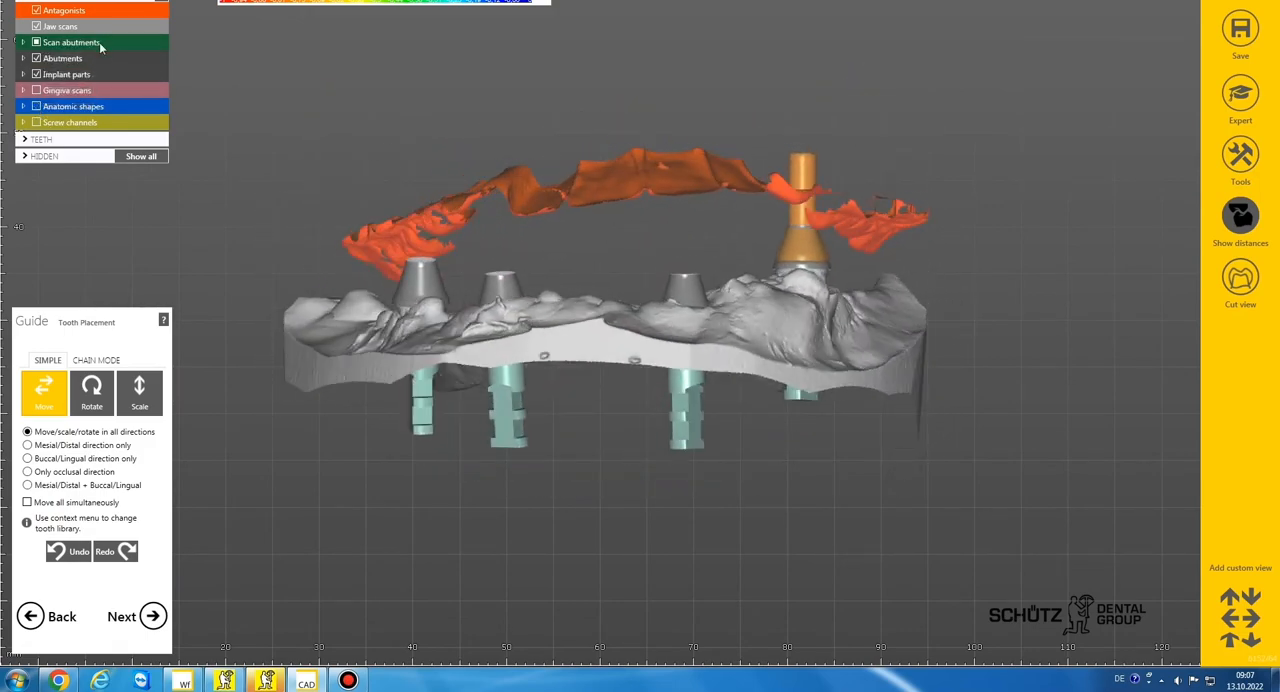
pyautogui.click(36, 43)
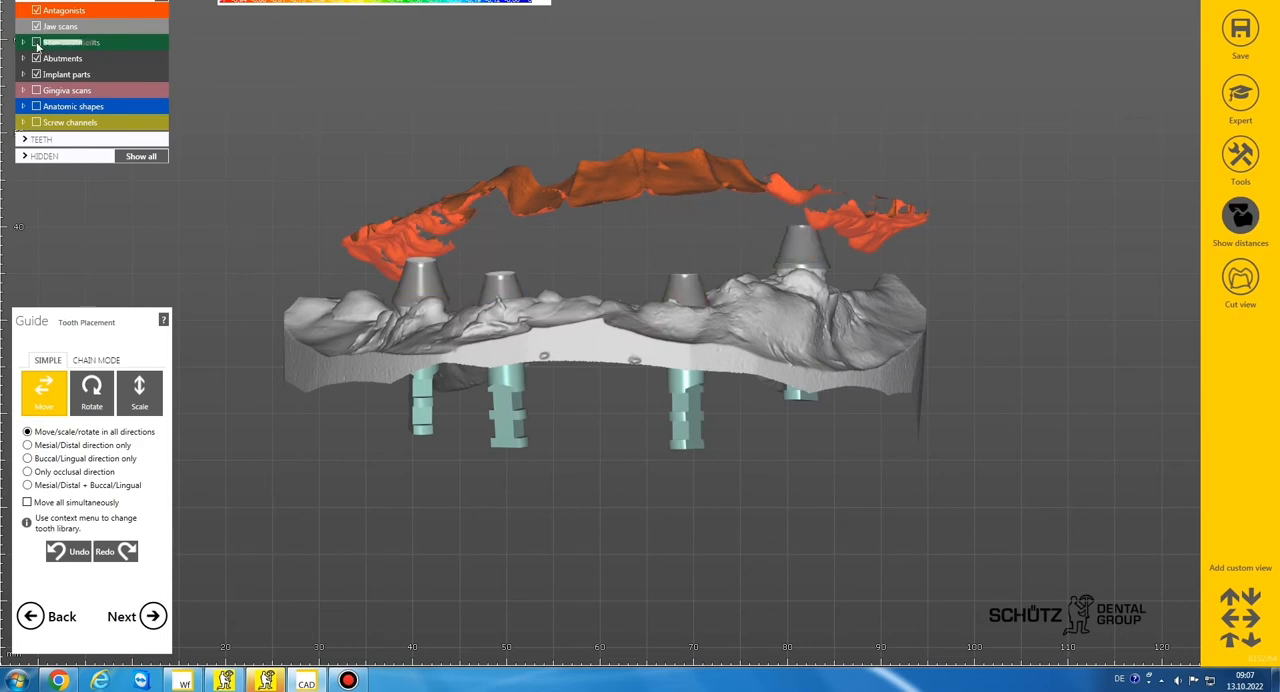
pyautogui.click(37, 105)
pyautogui.moveTo(640, 291); pyautogui.dragTo(666, 249, button='right')
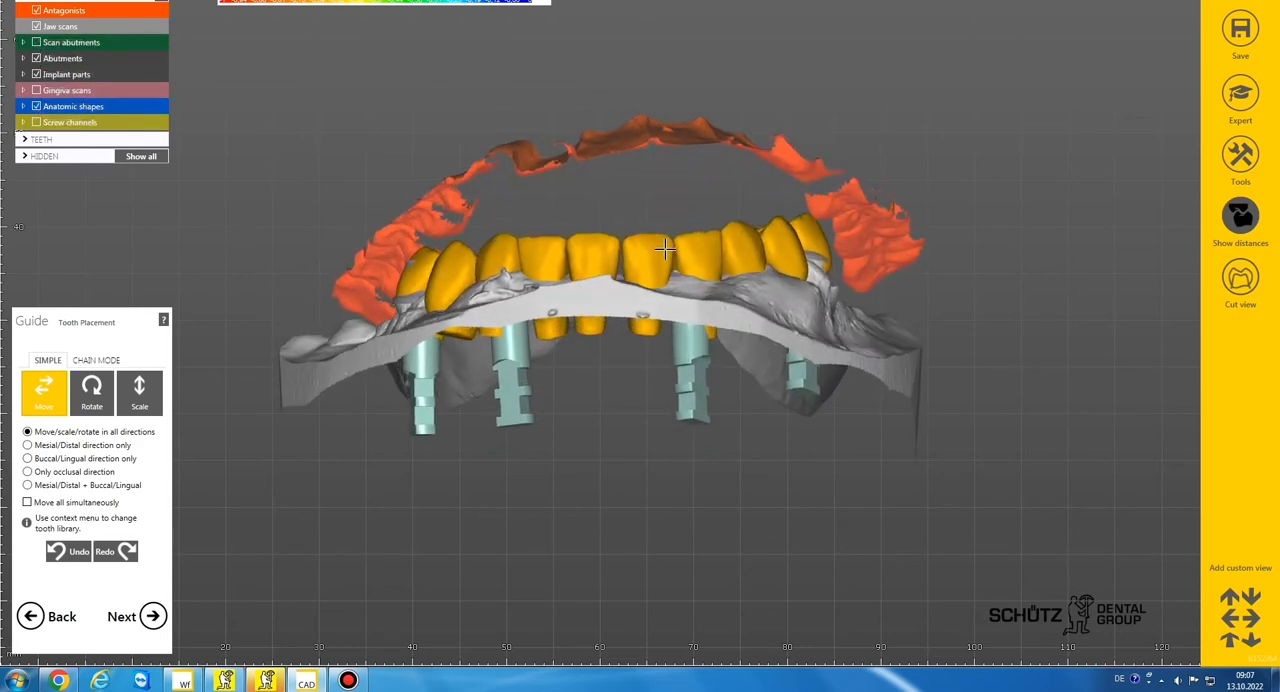
# Raise both lower central incisors and the right lateral incisor individually toward the antagonist, moving them freely in all directions
pyautogui.scroll(4, 651, 258)
pyautogui.moveTo(650, 258); pyautogui.dragTo(680, 105)
pyautogui.scroll(-3, 640, 160)
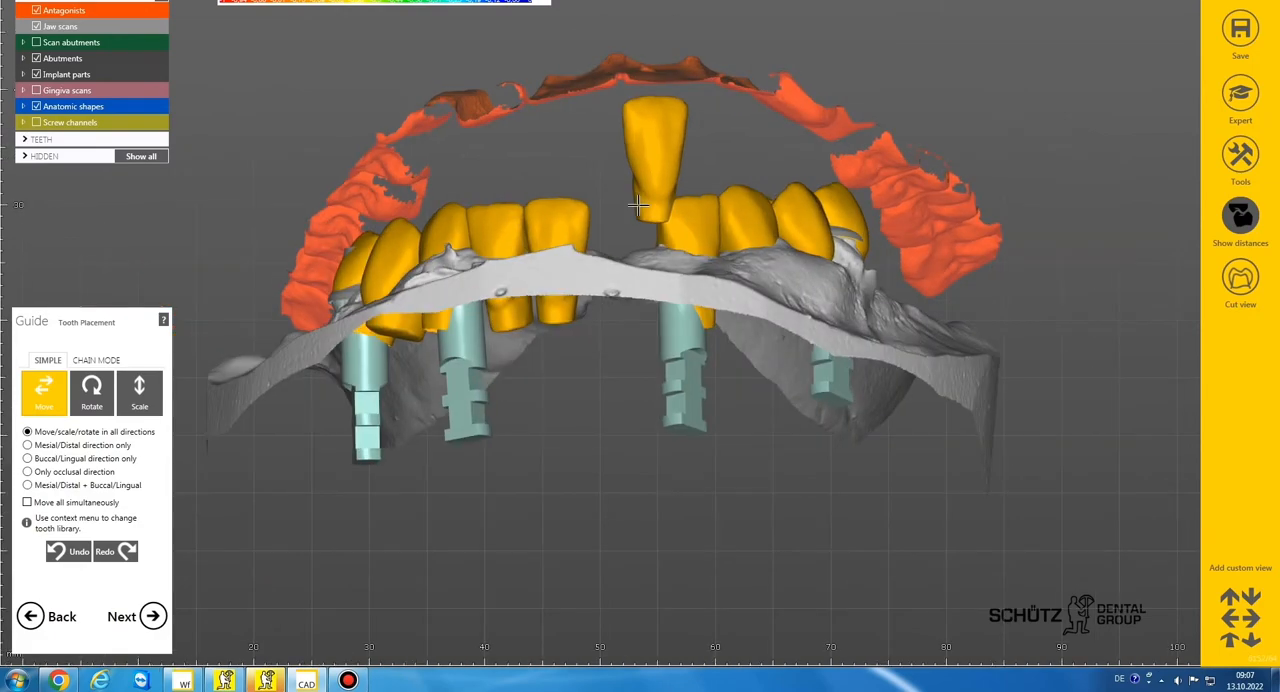
pyautogui.moveTo(575, 178); pyautogui.dragTo(577, 128)
pyautogui.moveTo(577, 130); pyautogui.dragTo(612, 200, button='right')
pyautogui.moveTo(612, 202); pyautogui.dragTo(649, 143)
# Reposition the lower right canine and the two teeth behind it upward toward the antagonist arch
pyautogui.moveTo(578, 202); pyautogui.dragTo(615, 222, button='right')
pyautogui.moveTo(612, 226); pyautogui.dragTo(646, 162)
pyautogui.moveTo(543, 241); pyautogui.dragTo(558, 217)
pyautogui.keyDown('ctrl'); pyautogui.moveTo(520, 266); pyautogui.dragTo(542, 240); pyautogui.keyUp('ctrl')
pyautogui.moveTo(474, 262); pyautogui.dragTo(509, 274, button='right')
pyautogui.moveTo(509, 275); pyautogui.dragTo(536, 258)
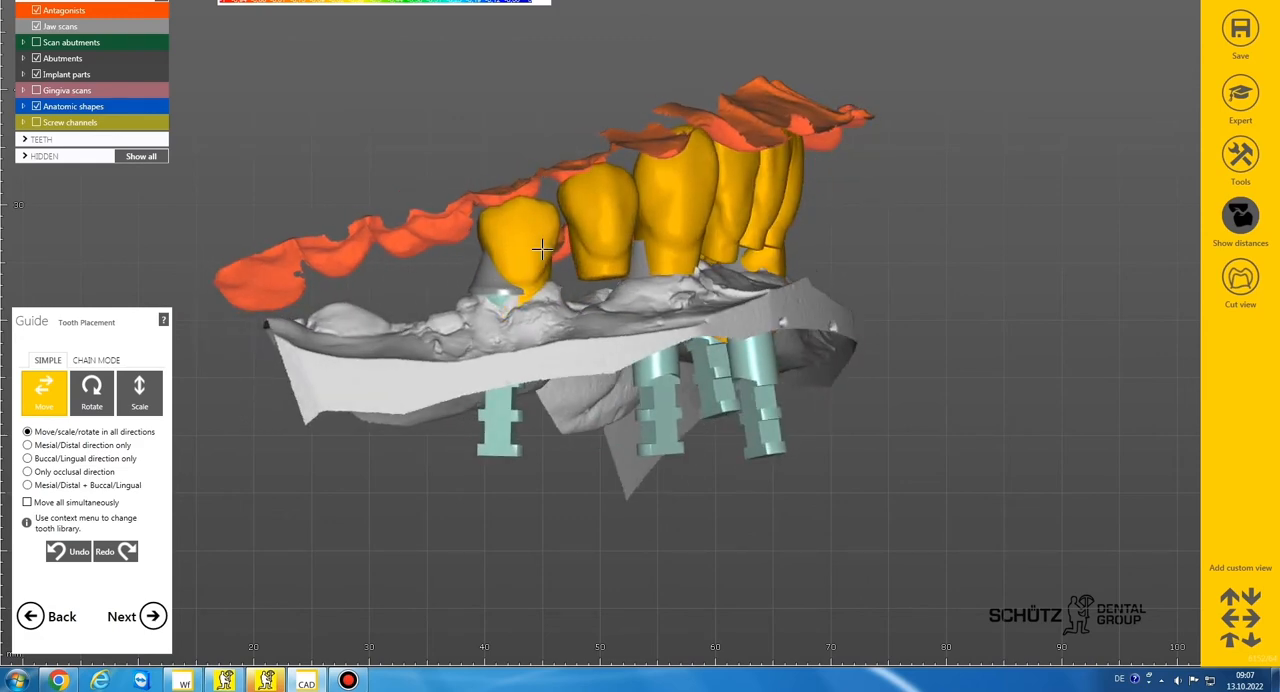
# Raise teeth 32, 33 and 34 toward the antagonist and shift tooth 35 slightly distally
pyautogui.scroll(-5, 592, 254)
pyautogui.moveTo(700, 256); pyautogui.dragTo(599, 248, button='right')
pyautogui.scroll(5, 603, 243)
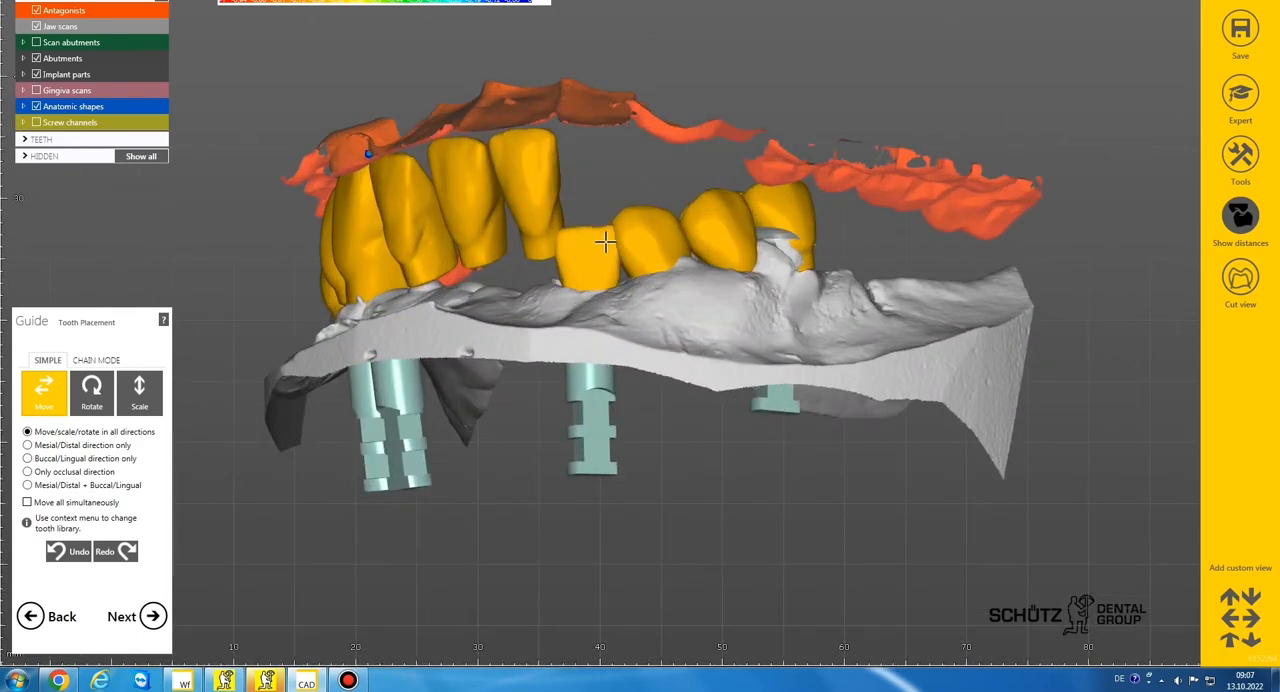
pyautogui.moveTo(603, 165); pyautogui.dragTo(595, 151)
pyautogui.moveTo(655, 222); pyautogui.dragTo(634, 218, button='right')
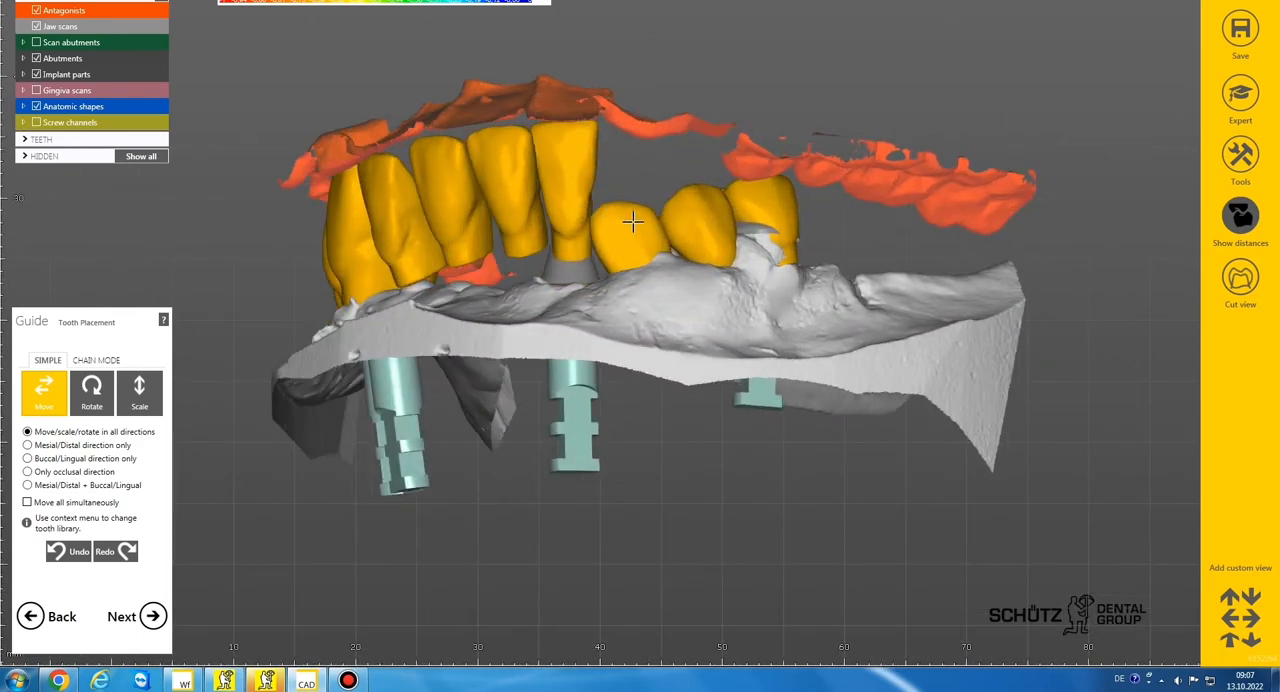
pyautogui.moveTo(631, 220)
pyautogui.mouseDown()
pyautogui.moveTo(634, 151)
pyautogui.moveTo(657, 143)
pyautogui.moveTo(677, 177)
pyautogui.moveTo(648, 232)
pyautogui.mouseUp()
pyautogui.moveTo(672, 234); pyautogui.dragTo(654, 228, button='right')
pyautogui.moveTo(672, 222); pyautogui.dragTo(697, 201)
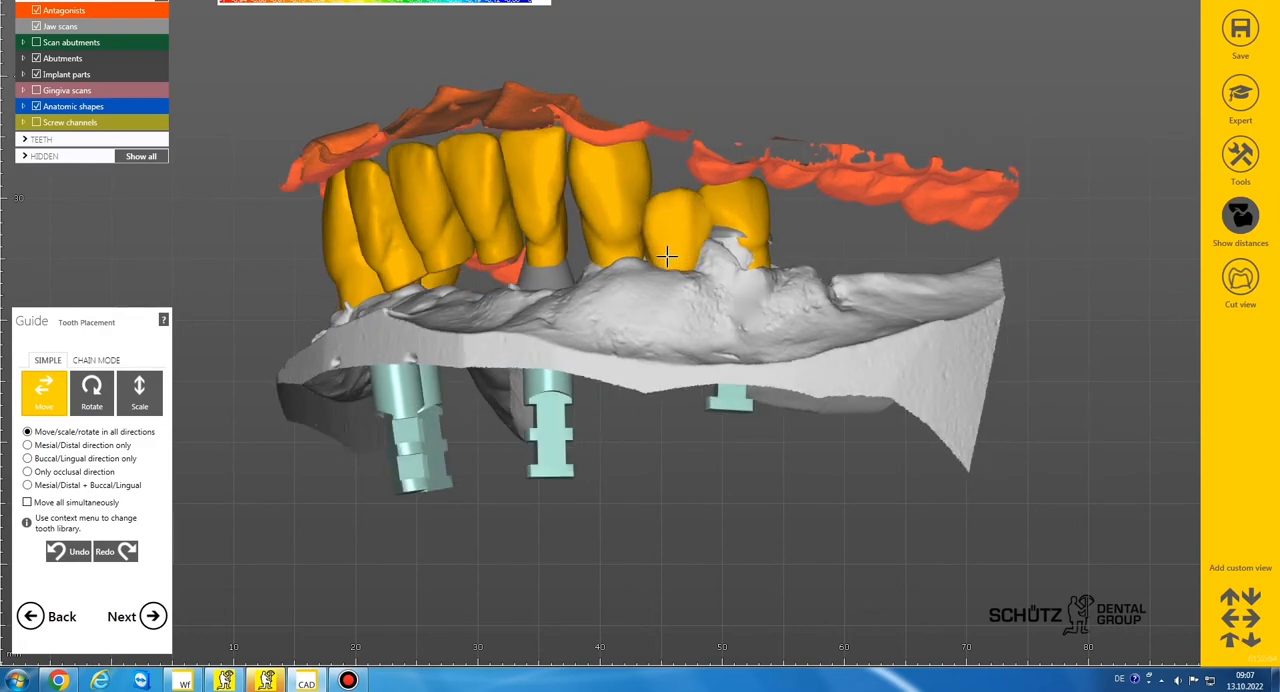
pyautogui.moveTo(667, 257); pyautogui.dragTo(669, 217)
pyautogui.moveTo(751, 217); pyautogui.dragTo(767, 216)
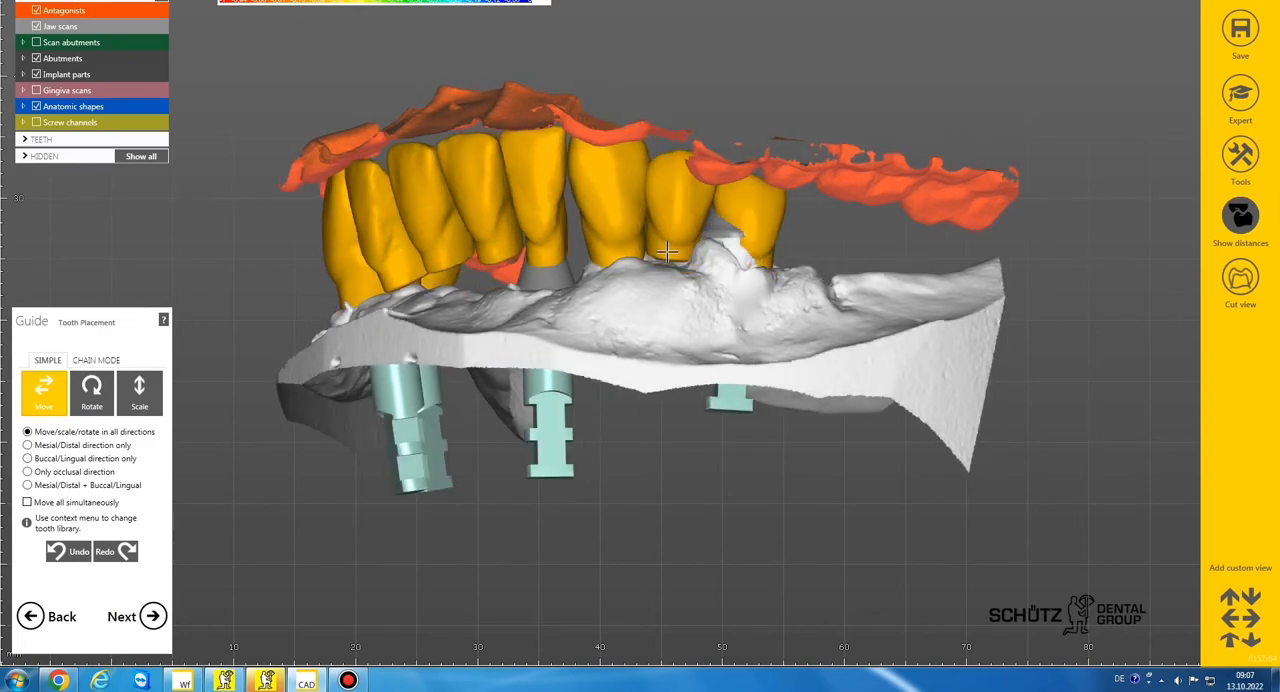
# View the arch from the occlusal side and make the antagonists semi-transparent so the teeth beneath show through
pyautogui.scroll(-3, 667, 252)
pyautogui.moveTo(667, 252); pyautogui.dragTo(582, 362, button='right')
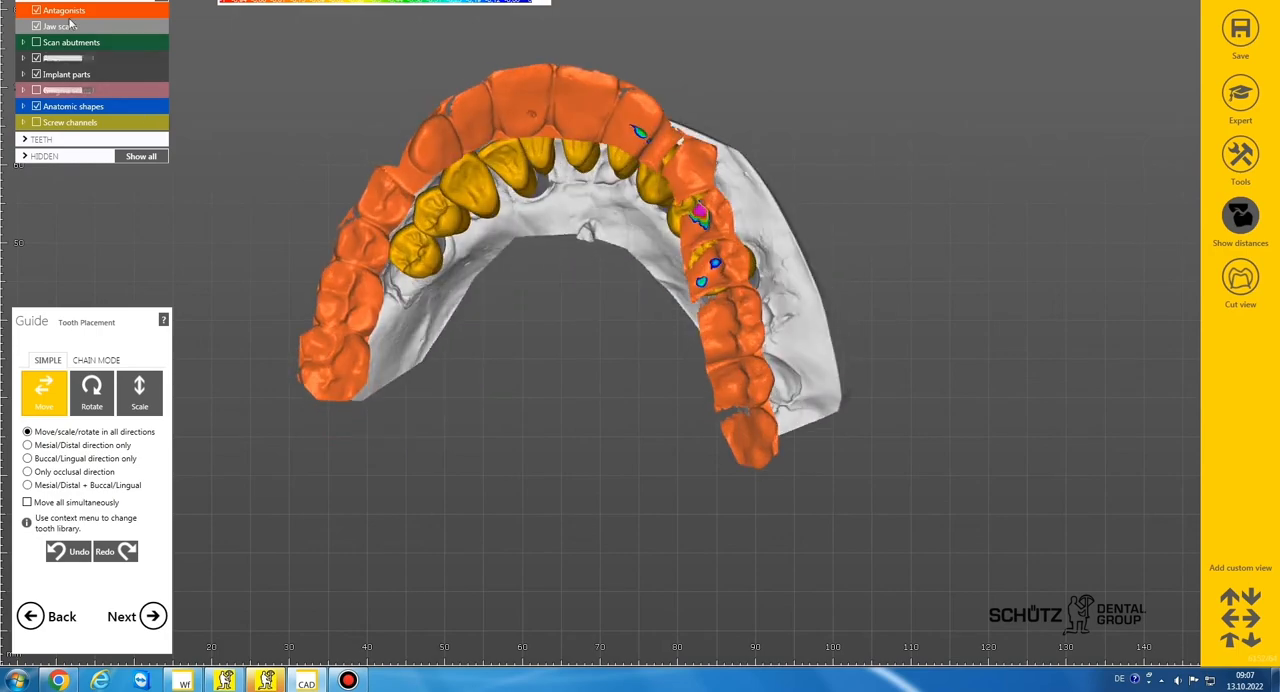
pyautogui.scroll(-5, 61, 14)
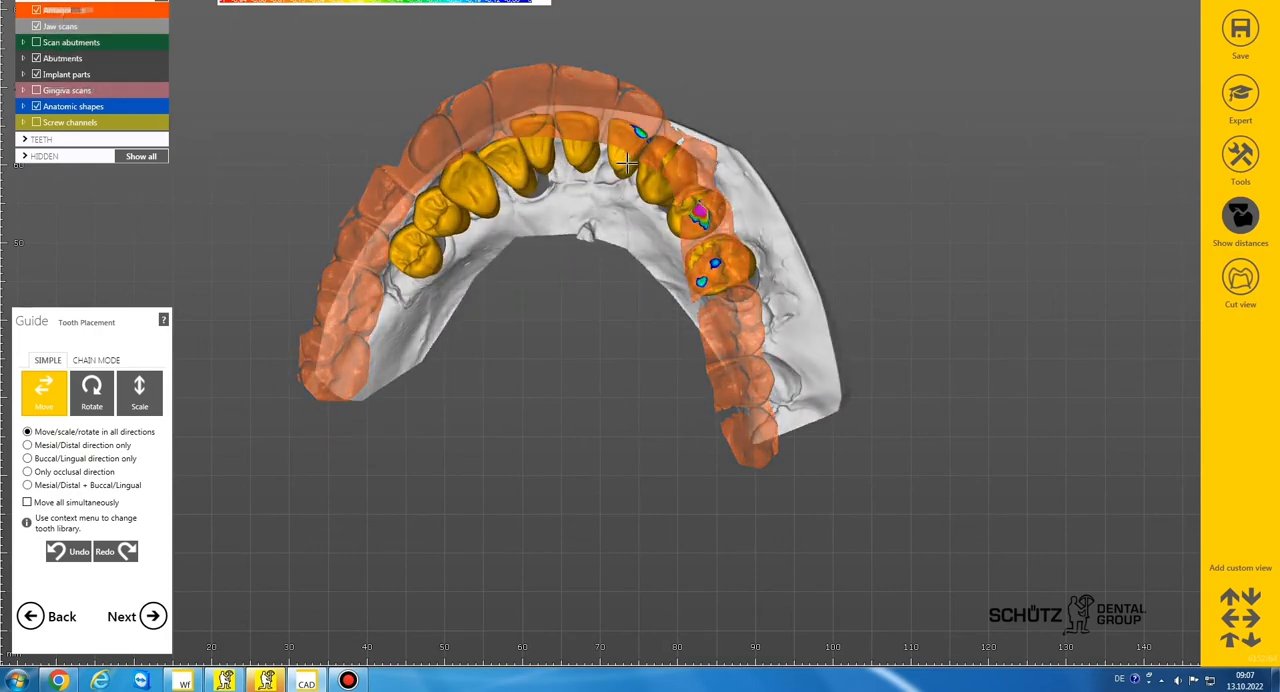
pyautogui.moveTo(540, 320); pyautogui.dragTo(580, 310, button='right')
pyautogui.scroll(5, 547, 137)
pyautogui.scroll(-3, 545, 143)
# Move both lower central incisors and the right lateral incisor labially under the antagonist front teeth
pyautogui.moveTo(545, 143); pyautogui.dragTo(547, 146, button='right')
pyautogui.moveTo(547, 146); pyautogui.dragTo(537, 121)
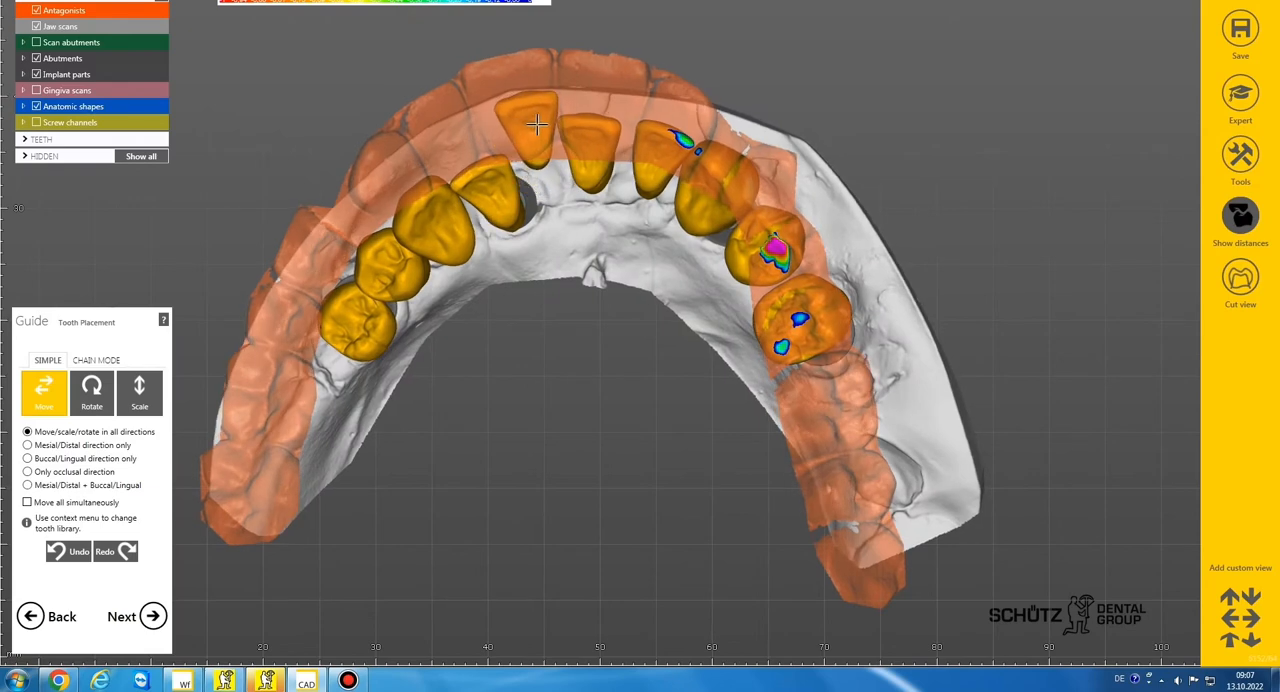
pyautogui.moveTo(614, 140)
pyautogui.mouseDown()
pyautogui.moveTo(621, 118)
pyautogui.moveTo(607, 118)
pyautogui.mouseUp()
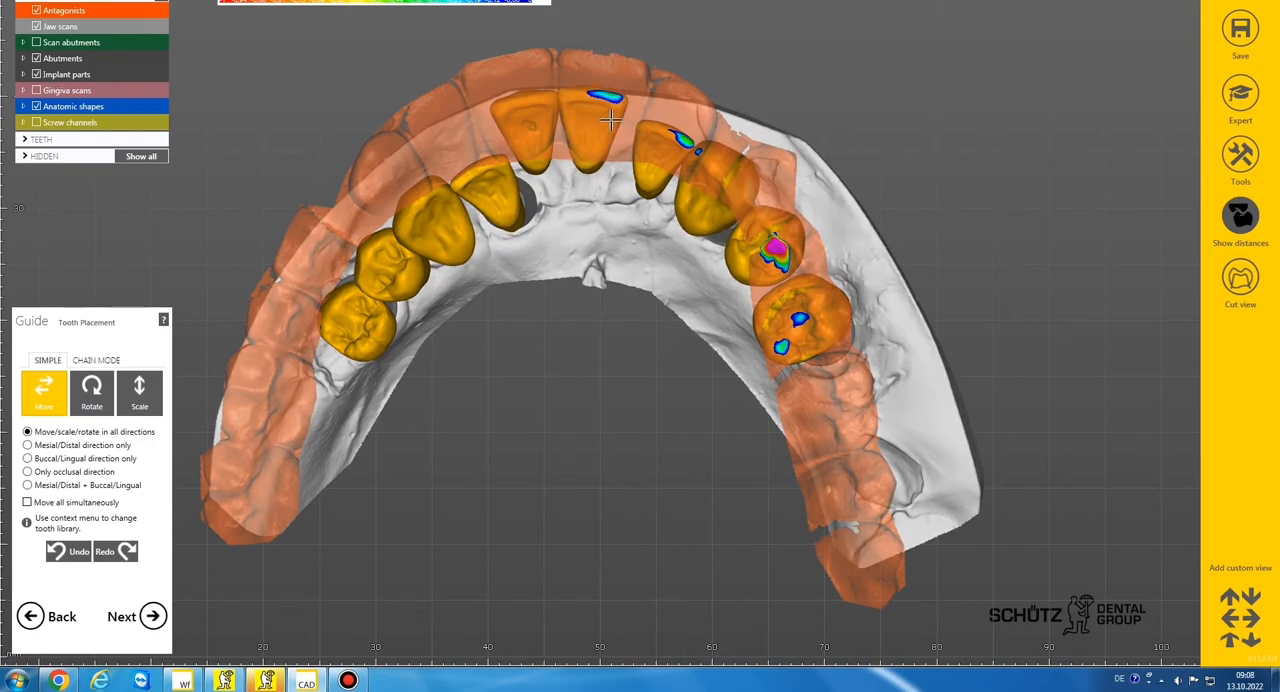
pyautogui.moveTo(511, 190); pyautogui.dragTo(491, 145)
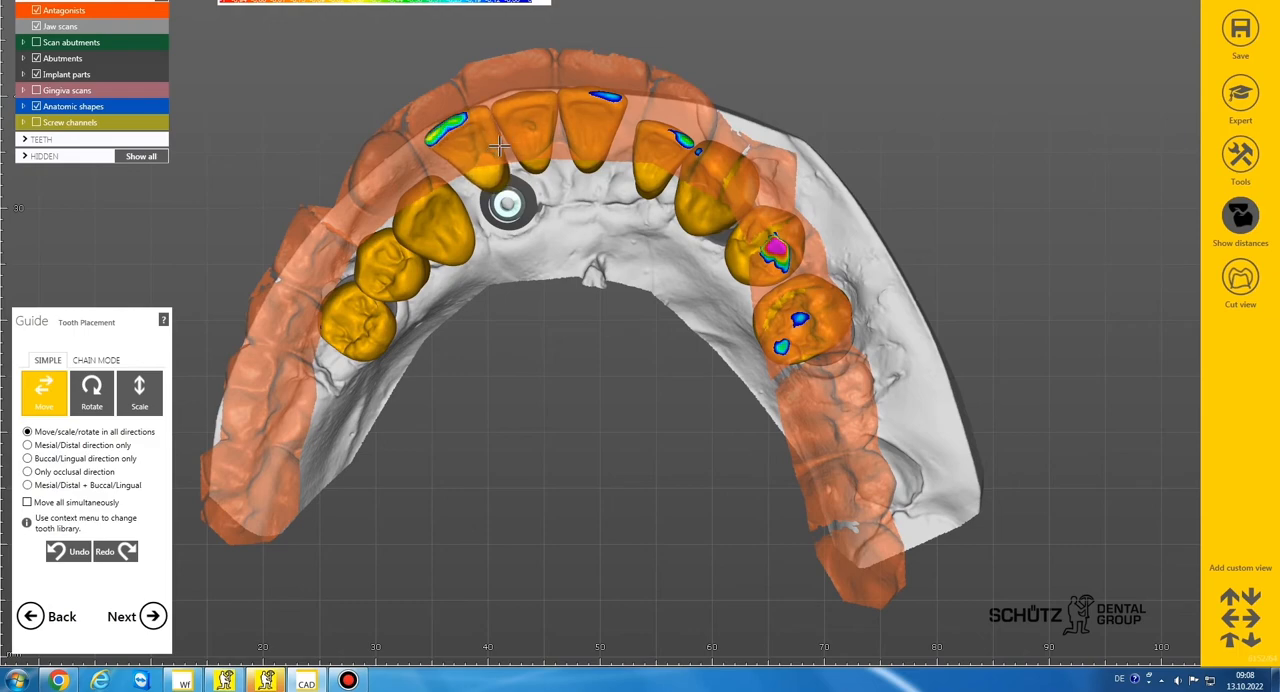
# Move teeth 33, 34 and 35 buccally so they sit beneath the antagonist arch
pyautogui.moveTo(430, 193); pyautogui.dragTo(398, 158)
pyautogui.moveTo(440, 197); pyautogui.dragTo(394, 240)
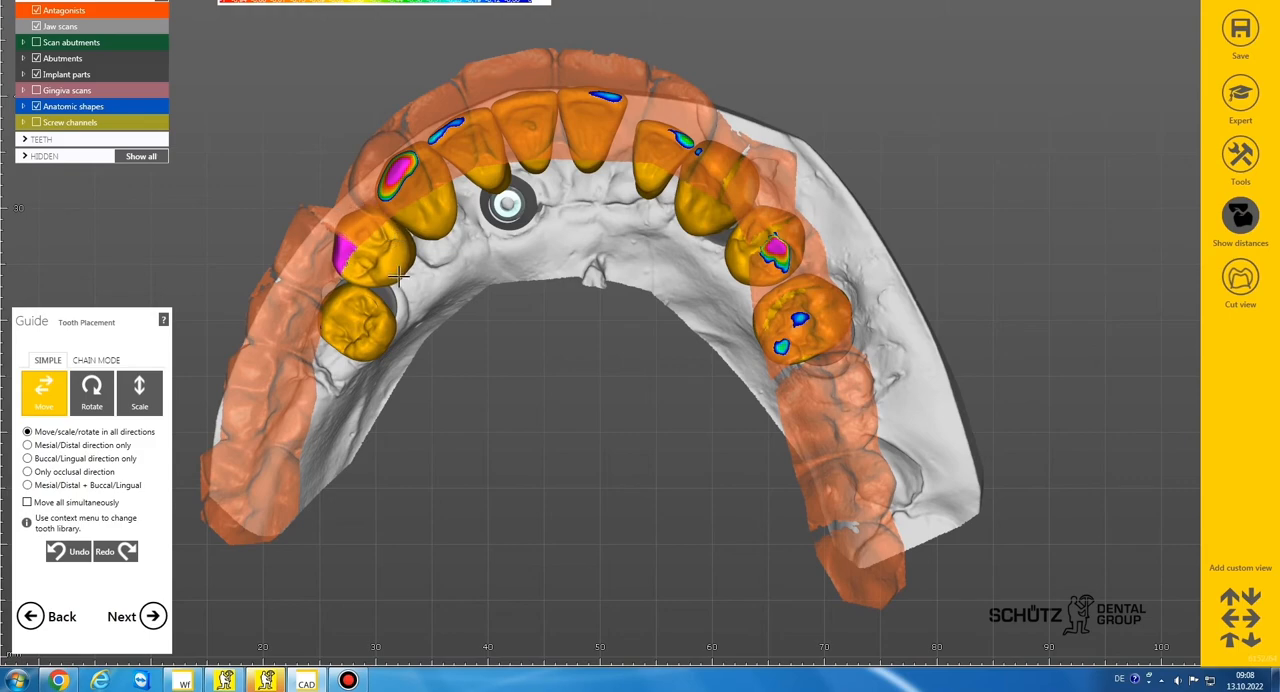
pyautogui.moveTo(394, 240); pyautogui.dragTo(408, 236, button='right')
pyautogui.moveTo(376, 300); pyautogui.dragTo(385, 268)
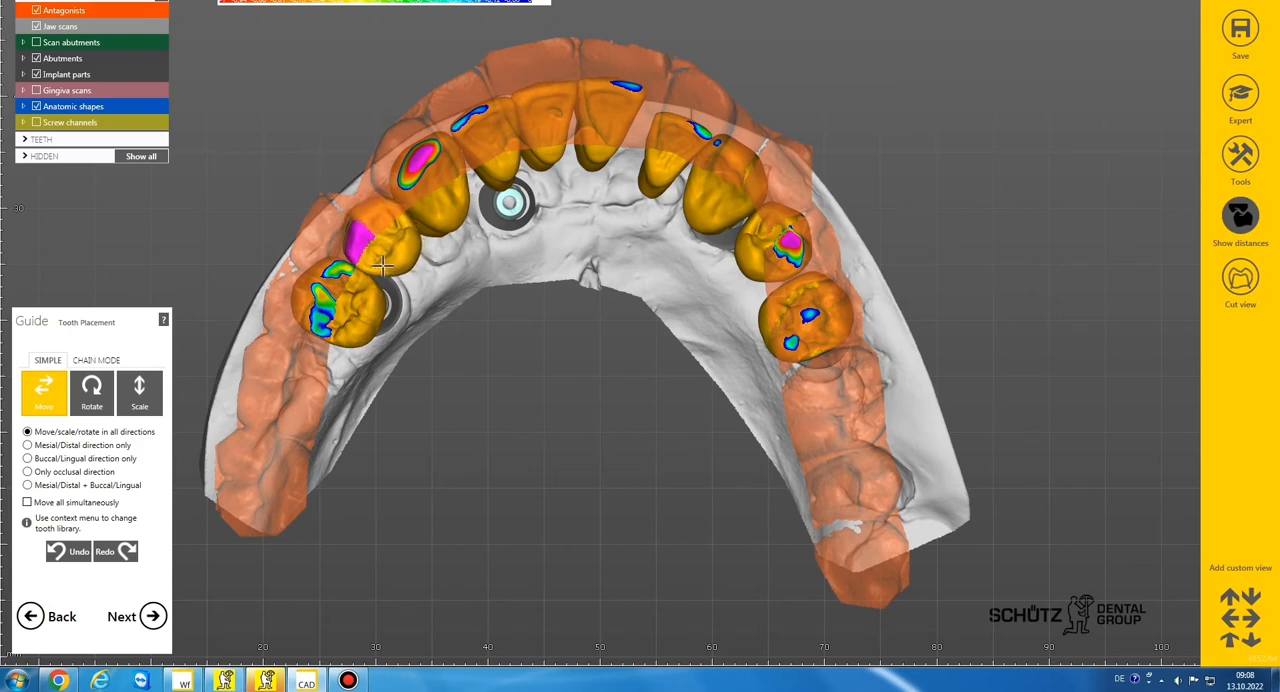
# Shift tooth 42 labially toward the neighbouring incisor and align teeth 43, 44 and 45 along the arch beneath the antagonists
pyautogui.moveTo(444, 212); pyautogui.dragTo(442, 214)
pyautogui.moveTo(637, 237); pyautogui.dragTo(559, 289, button='middle')
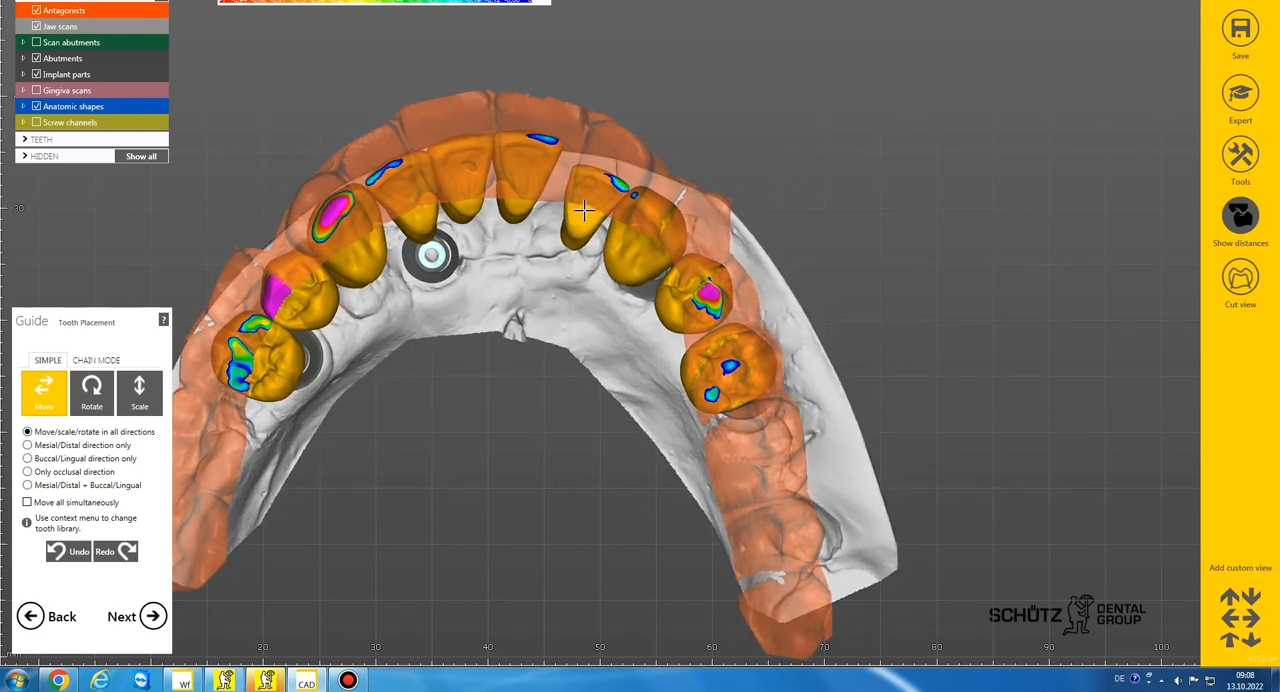
pyautogui.moveTo(584, 211); pyautogui.dragTo(580, 191)
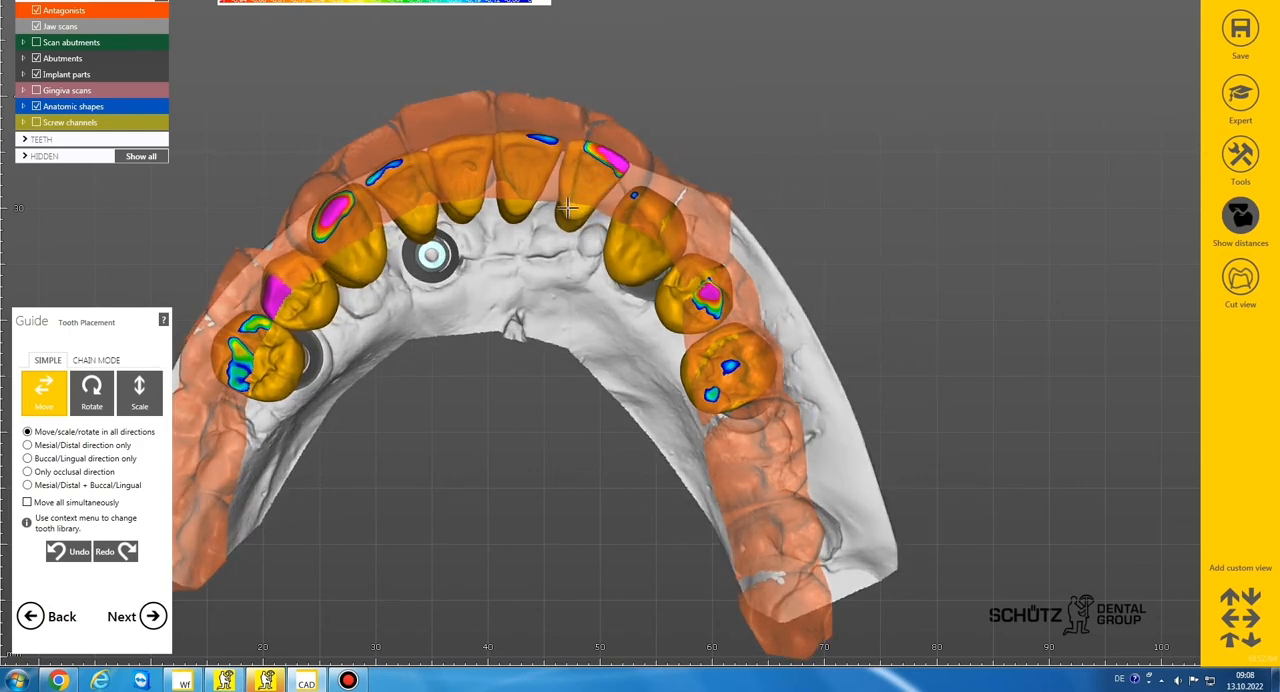
pyautogui.moveTo(604, 188); pyautogui.dragTo(632, 204)
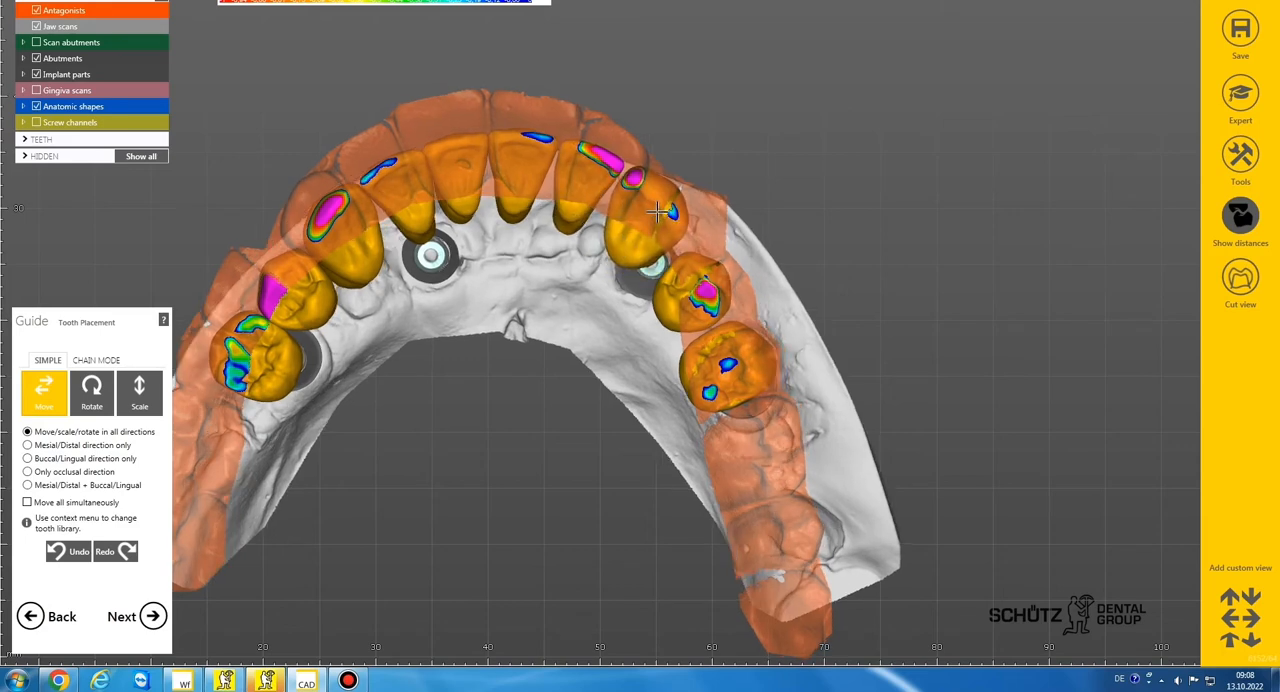
pyautogui.moveTo(672, 256); pyautogui.dragTo(721, 262)
pyautogui.moveTo(739, 336); pyautogui.dragTo(749, 310)
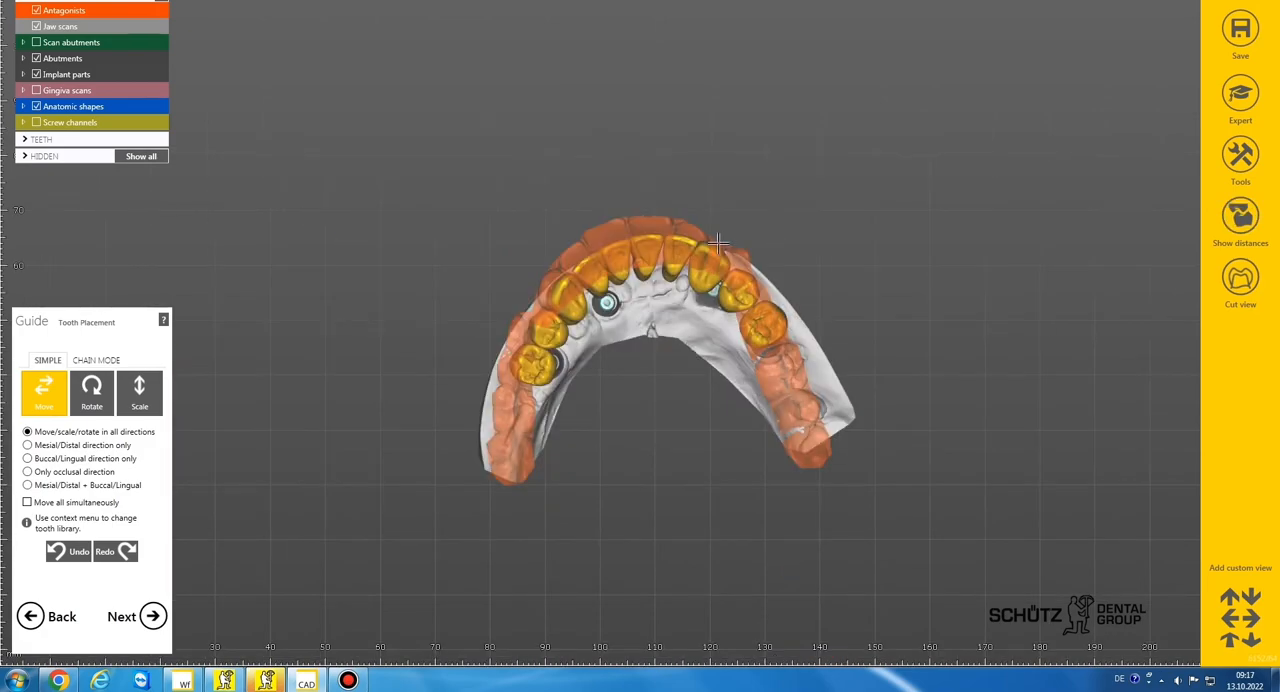
# Examine the coloured contacts between the lower teeth and the antagonists from the front and the patient's right side
pyautogui.scroll(-3, 711, 240)
pyautogui.scroll(2, 711, 240)
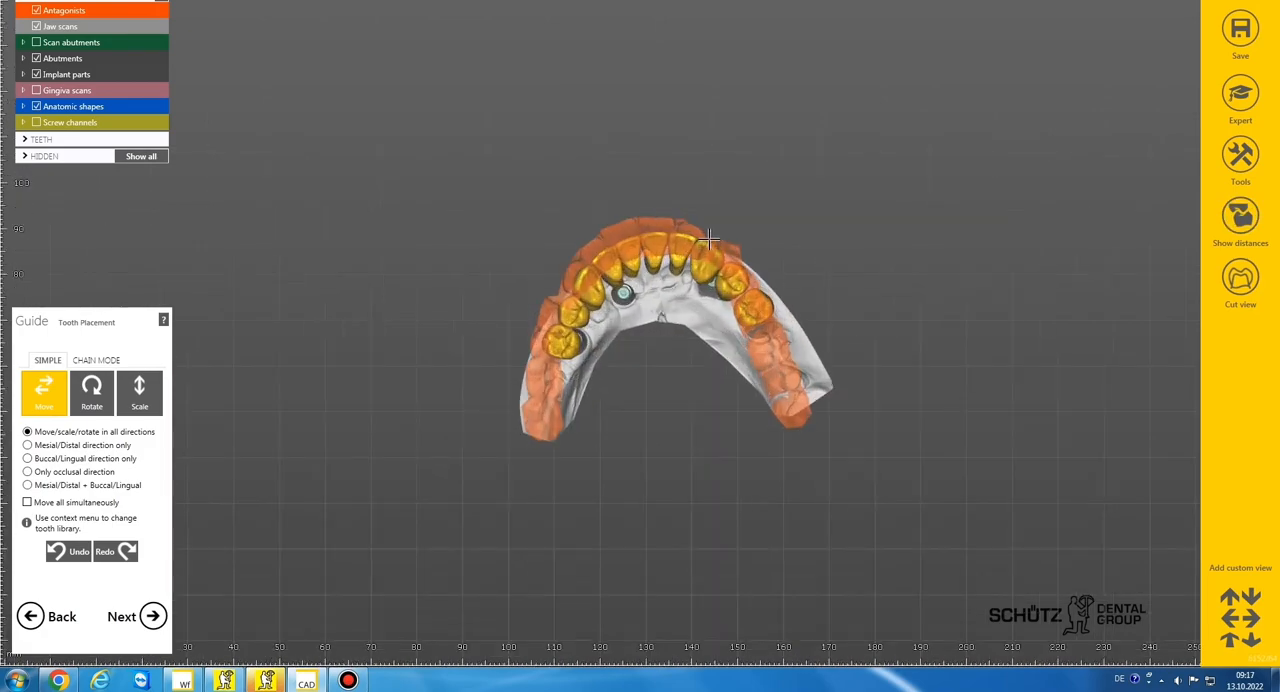
pyautogui.moveTo(711, 240); pyautogui.dragTo(711, 240, button='right')
pyautogui.click(1240, 215)
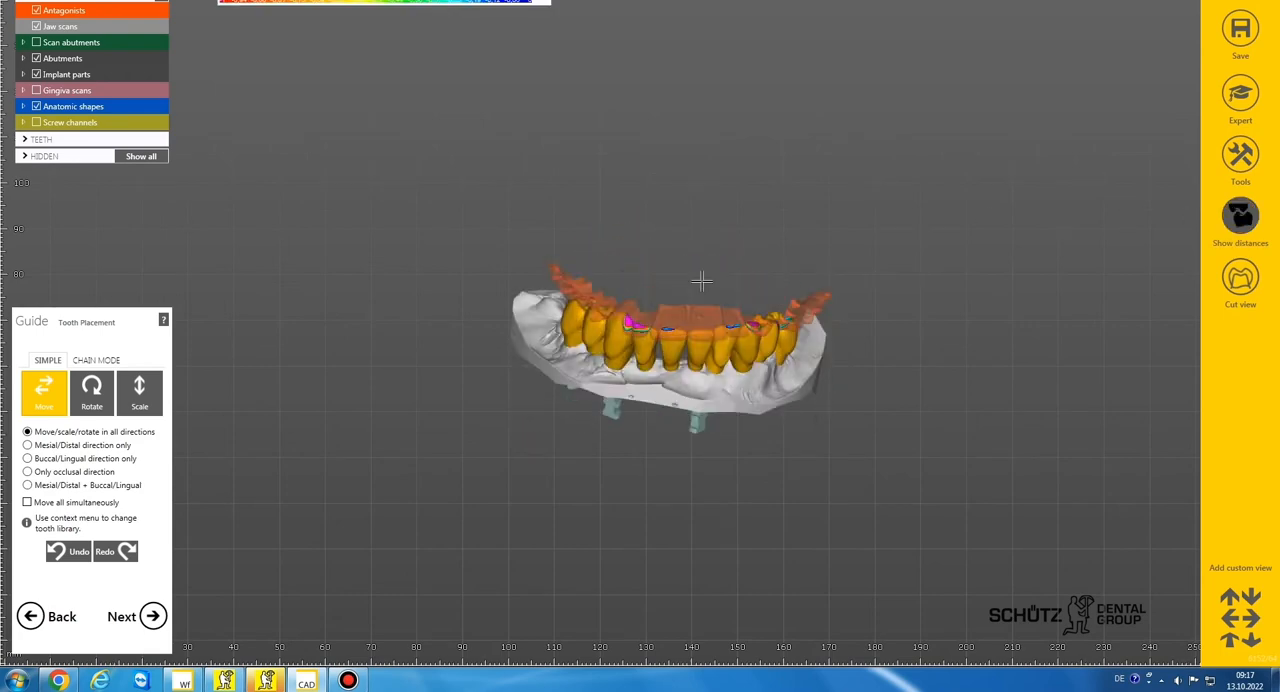
pyautogui.moveTo(702, 277); pyautogui.dragTo(703, 279, button='right')
pyautogui.scroll(3, 676, 344)
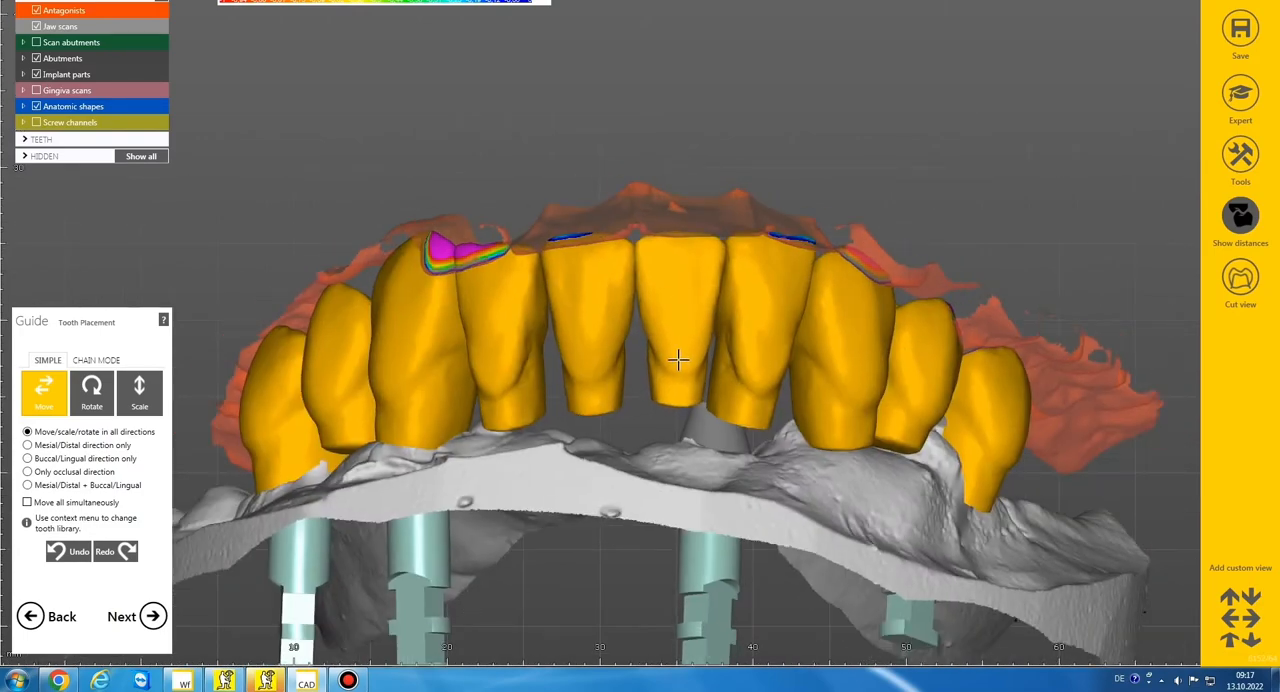
pyautogui.scroll(-2, 678, 348)
pyautogui.moveTo(680, 341); pyautogui.dragTo(643, 377, button='right')
pyautogui.scroll(-2, 676, 373)
pyautogui.scroll(-3, 682, 314)
pyautogui.scroll(3, 643, 377)
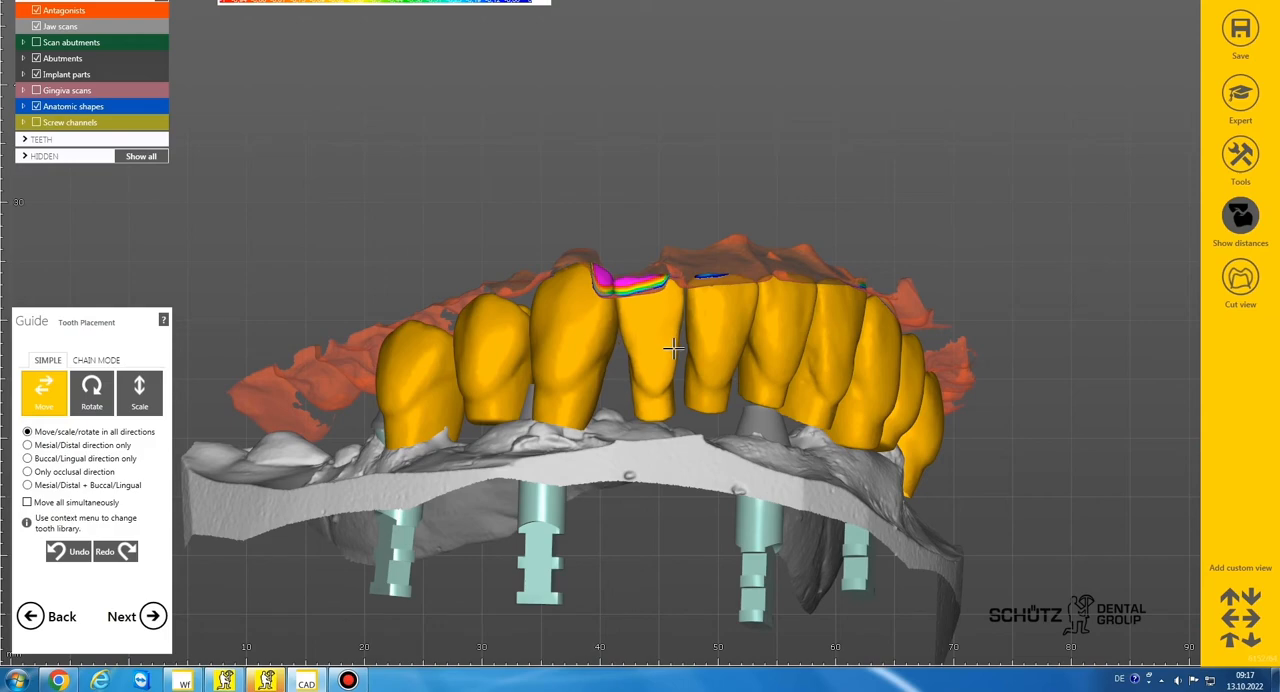
pyautogui.scroll(-1, 673, 348)
pyautogui.moveTo(673, 348); pyautogui.dragTo(640, 373, button='right')
pyautogui.scroll(2, 640, 373)
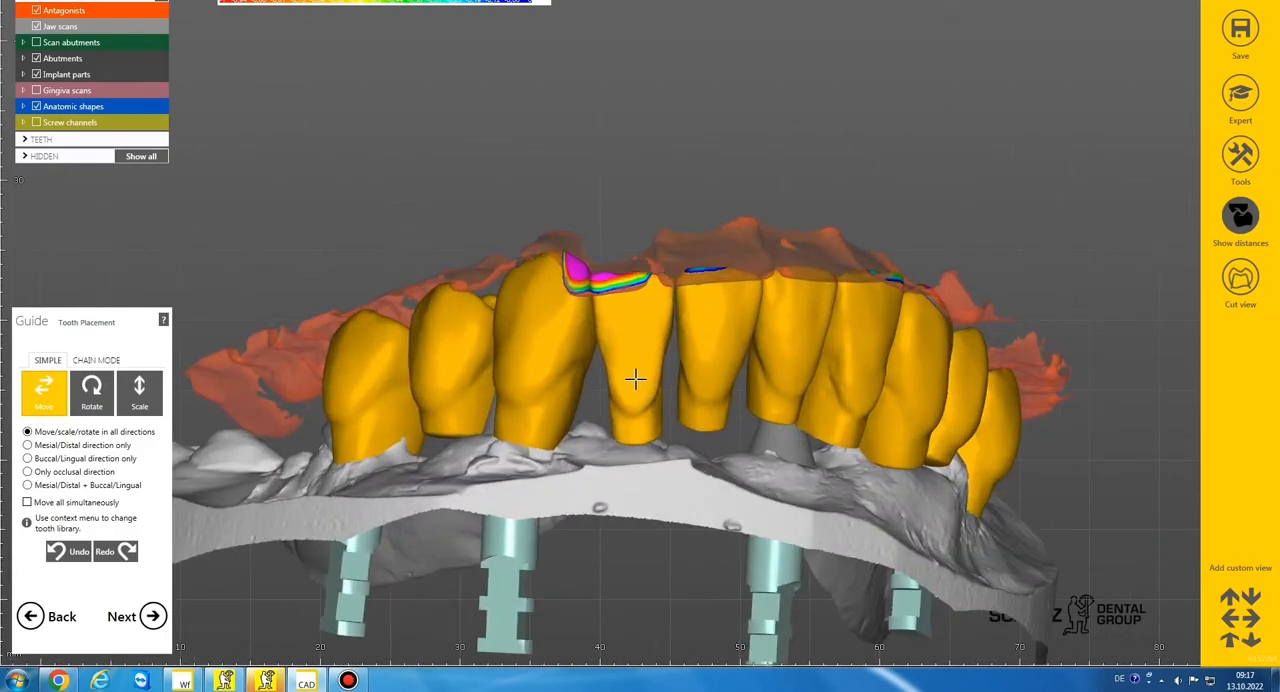
# Return to the occlusal side and nudge teeth 42, 43, 44 and 45 slightly lingually
pyautogui.moveTo(638, 380); pyautogui.dragTo(610, 285, button='right')
pyautogui.scroll(2, 607, 281)
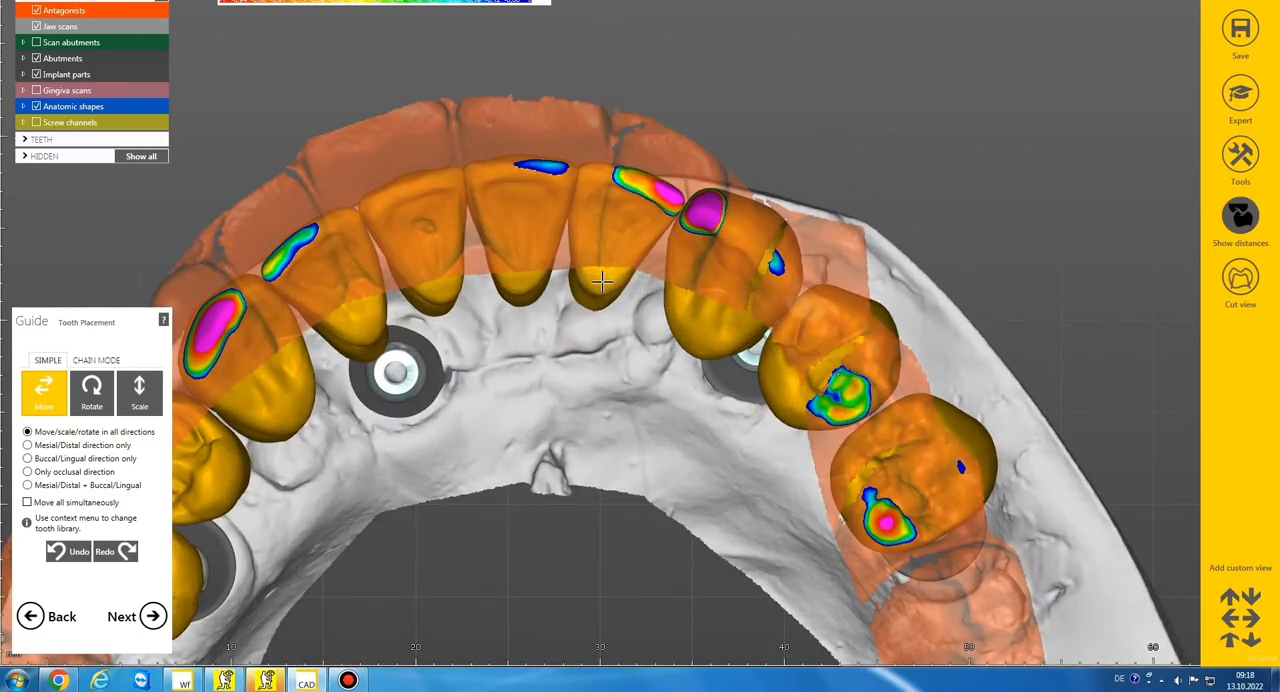
pyautogui.moveTo(601, 282); pyautogui.dragTo(603, 287)
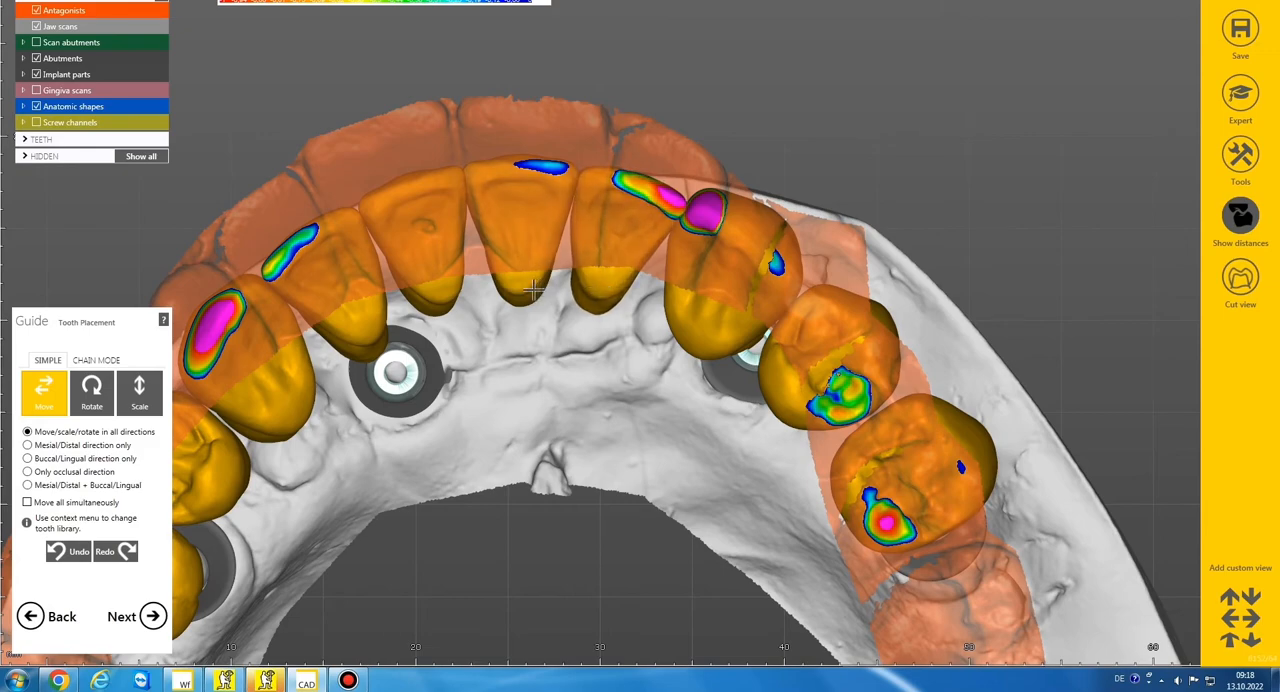
pyautogui.moveTo(710, 307); pyautogui.dragTo(707, 316)
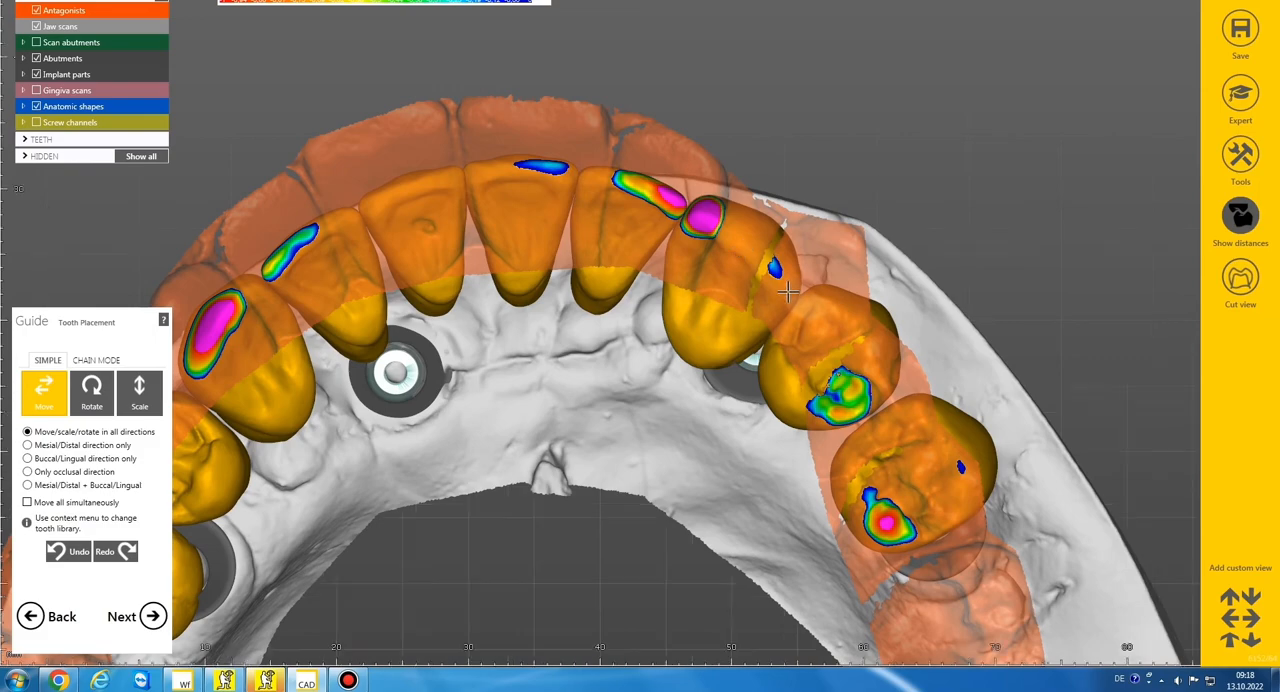
pyautogui.scroll(-3, 791, 292)
pyautogui.moveTo(796, 330); pyautogui.dragTo(793, 348)
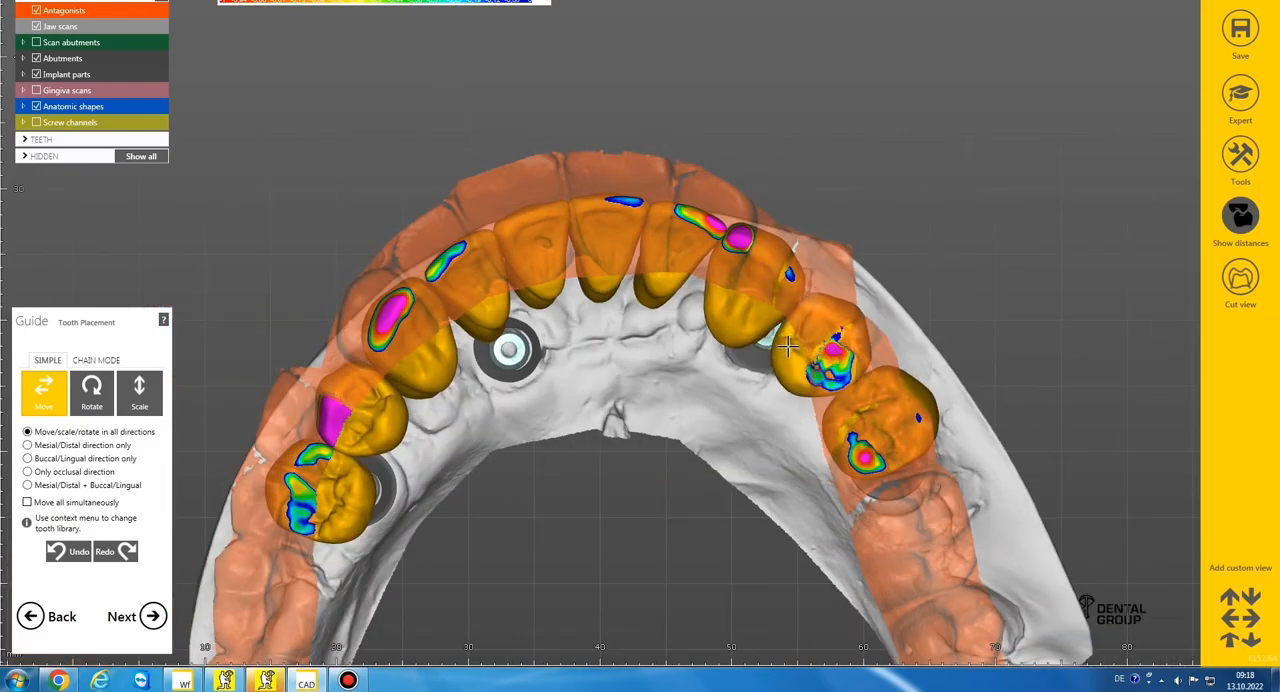
pyautogui.moveTo(850, 399); pyautogui.dragTo(851, 401)
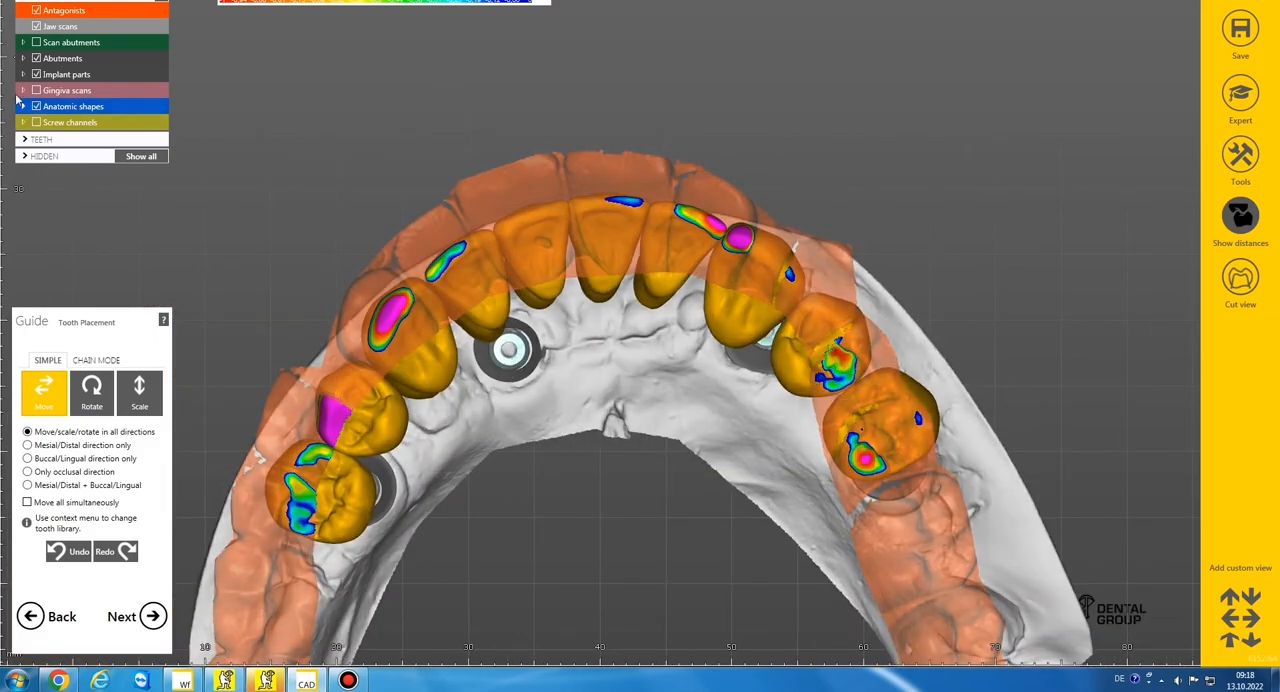
# Hide the antagonists and turn off the distance colouring on the teeth
pyautogui.click(37, 10)
pyautogui.scroll(-3, 541, 290)
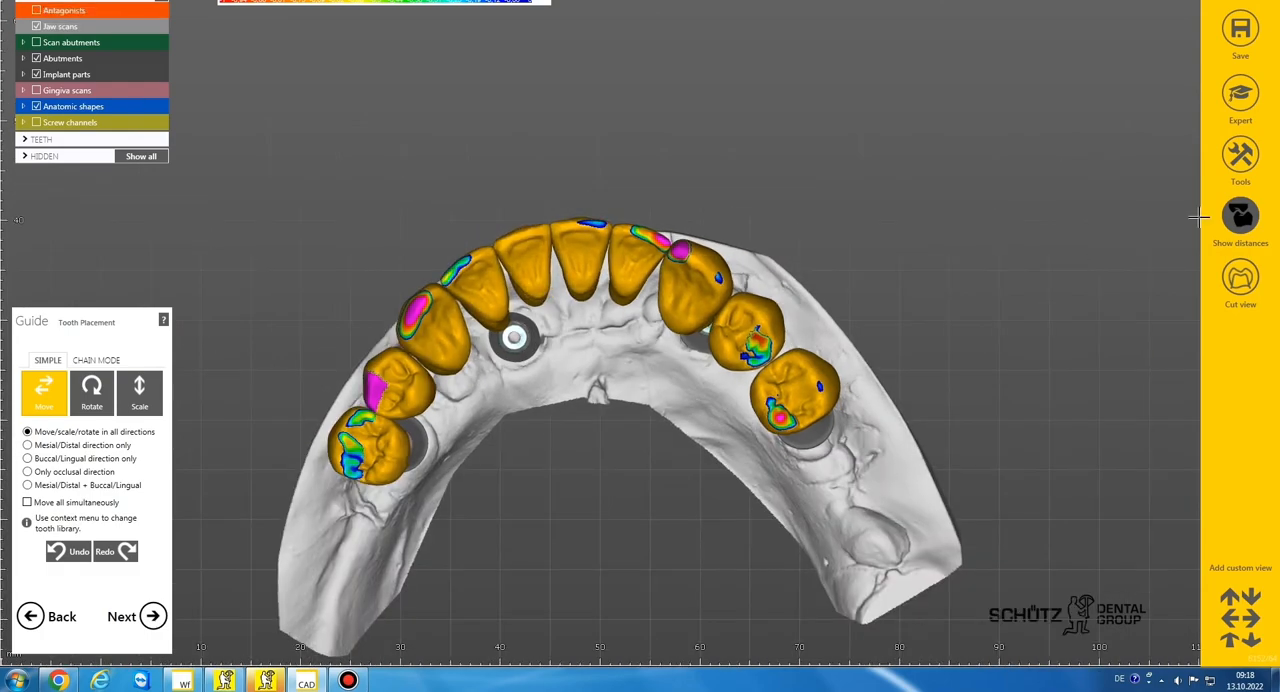
pyautogui.click(1240, 215)
# Nudge teeth 34 and 35 slightly lingually over the ridge
pyautogui.moveTo(609, 383)
pyautogui.mouseDown(button='right')
pyautogui.moveTo(628, 358)
pyautogui.moveTo(628, 376)
pyautogui.mouseUp(button='right')
pyautogui.scroll(2, 625, 240)
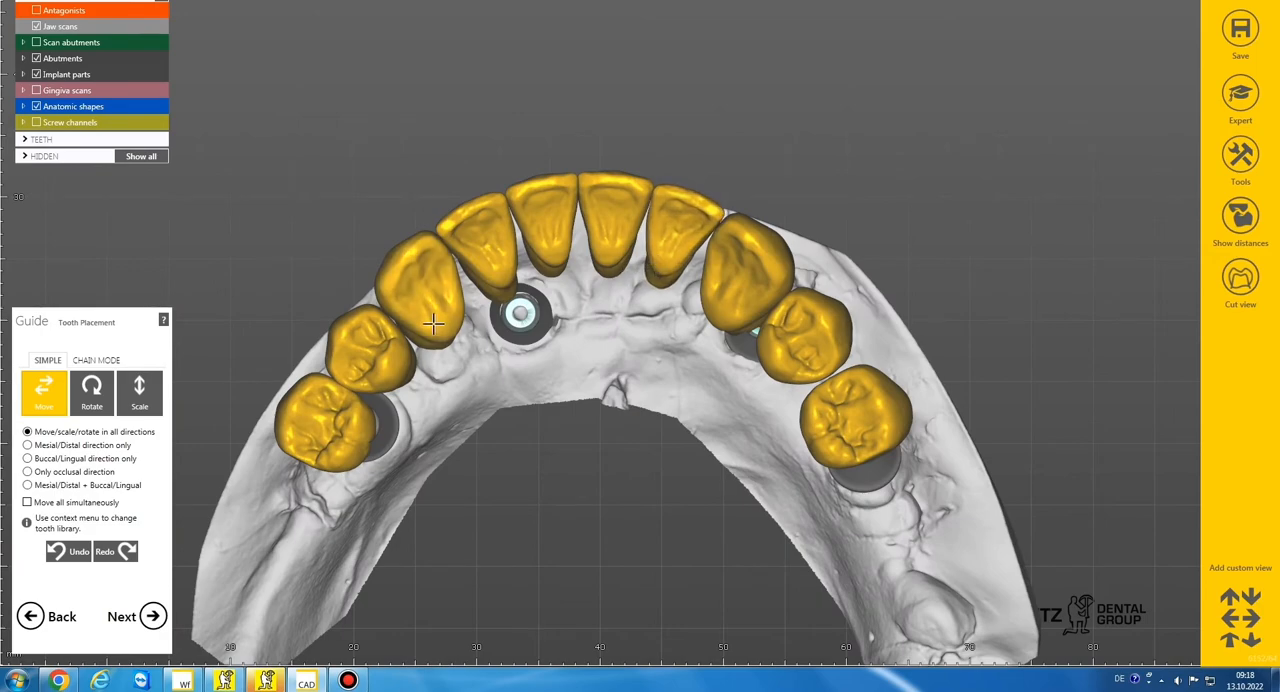
pyautogui.moveTo(409, 355)
pyautogui.mouseDown(button='right')
pyautogui.moveTo(432, 355)
pyautogui.moveTo(416, 352)
pyautogui.mouseUp(button='right')
pyautogui.moveTo(380, 410); pyautogui.dragTo(386, 407)
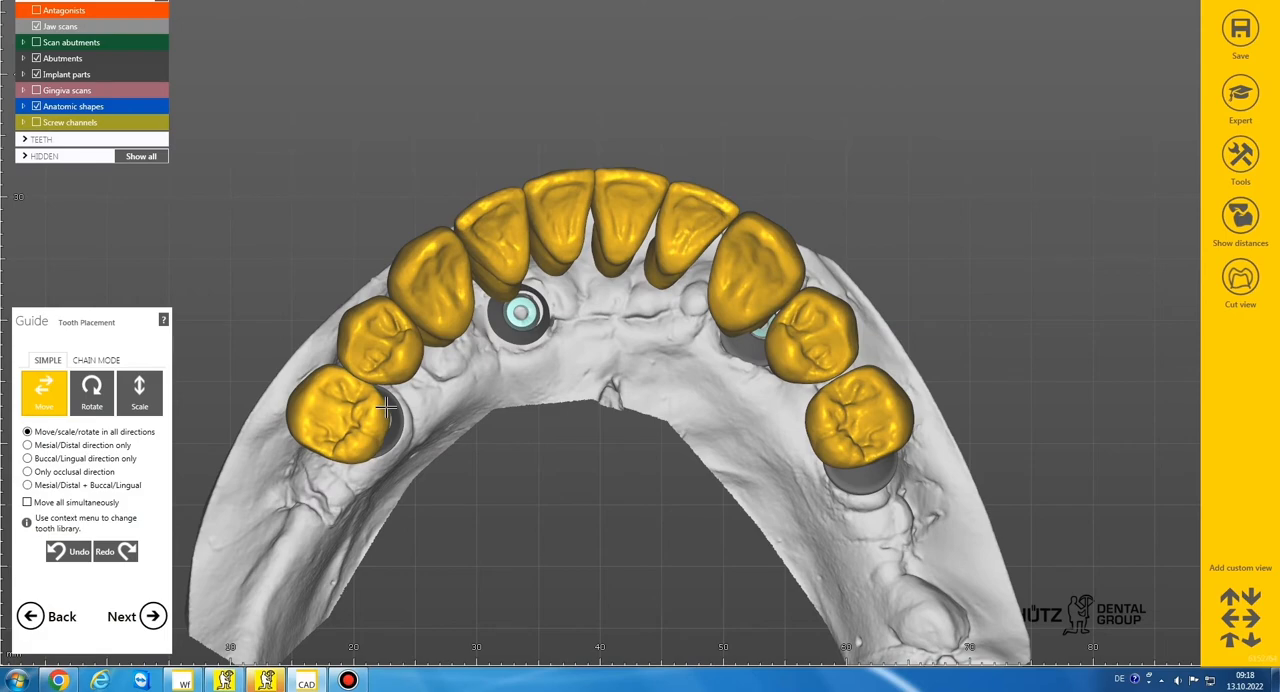
# Show the screw channels and the distance colouring, and view the arch from the patient's left side
pyautogui.scroll(-2, 386, 407)
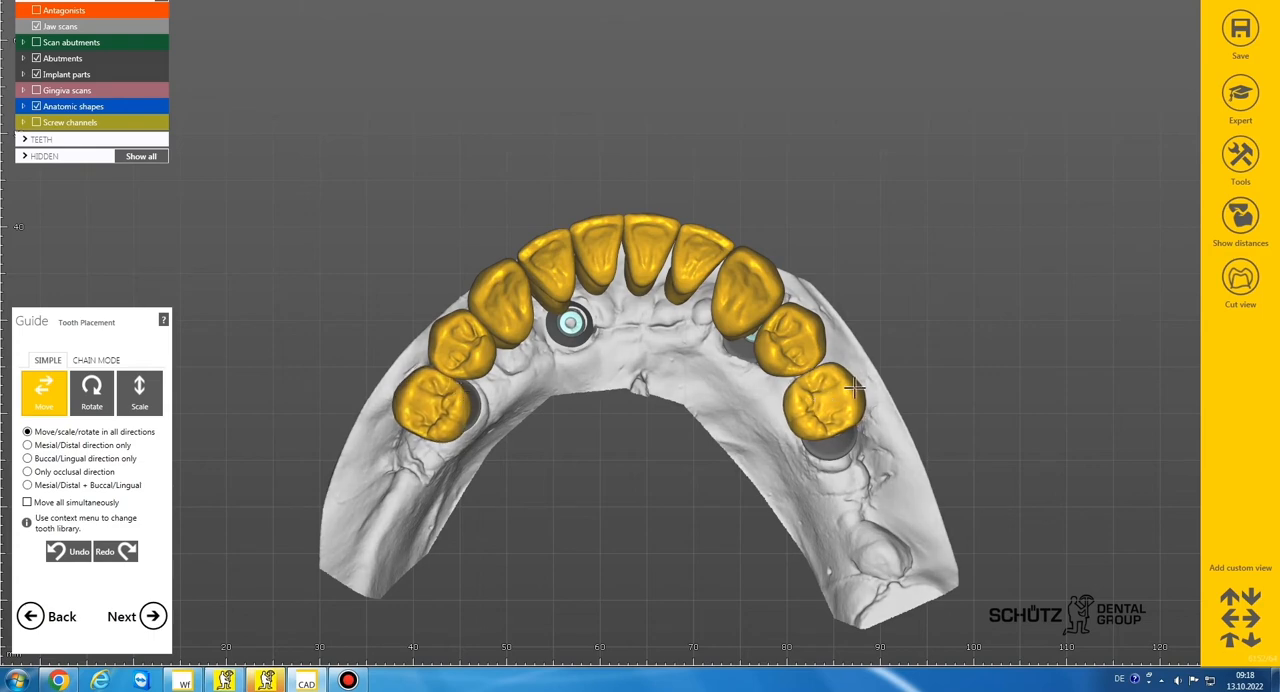
pyautogui.click(37, 122)
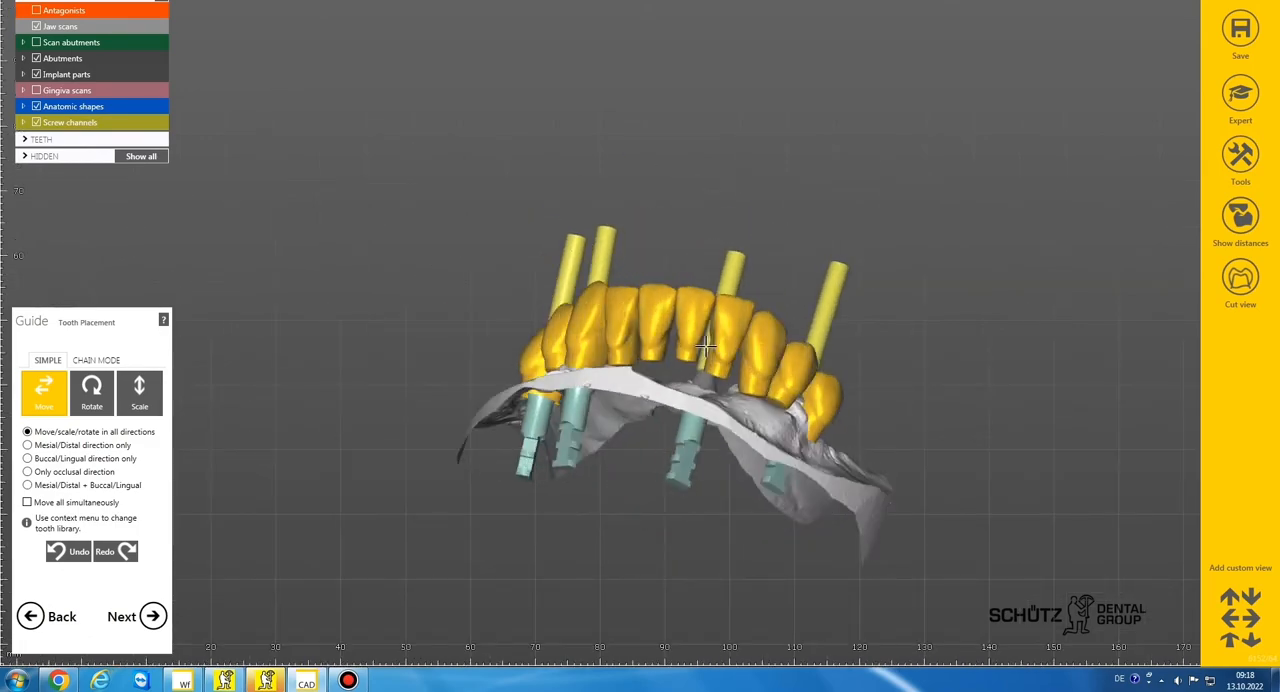
pyautogui.moveTo(667, 370); pyautogui.dragTo(630, 378, button='right')
pyautogui.scroll(3, 658, 364)
pyautogui.scroll(-2, 630, 385)
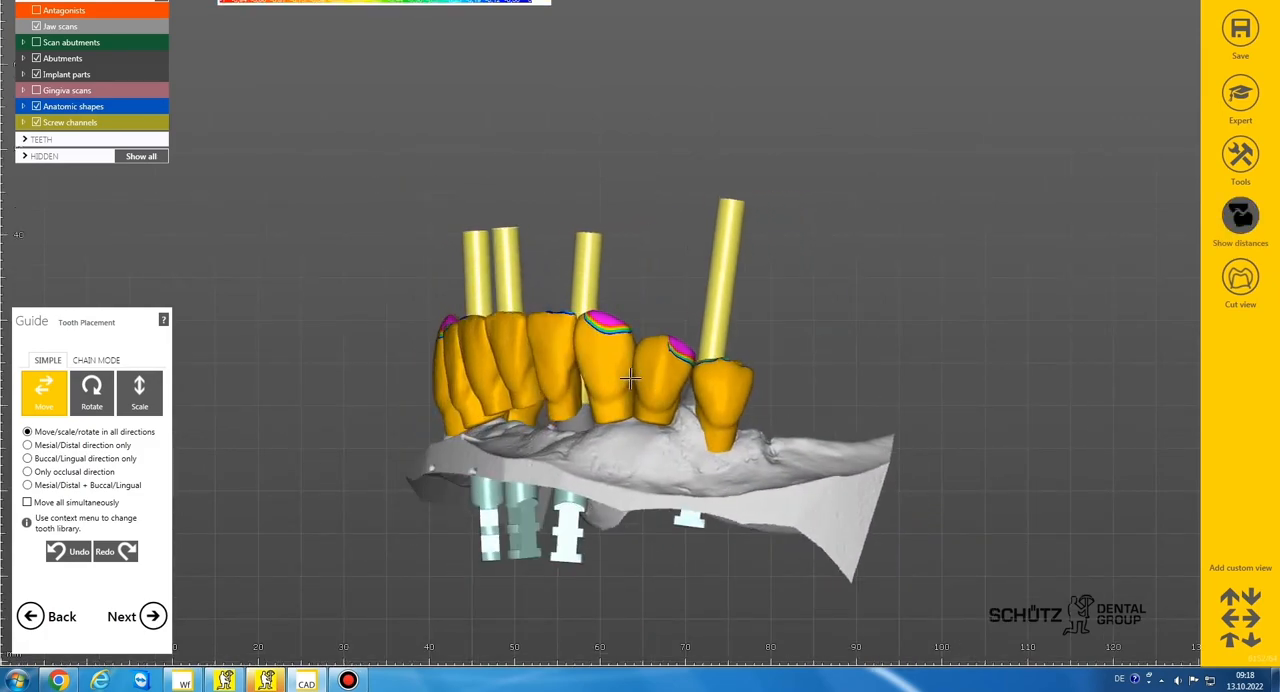
# Raise tooth 35 occlusally toward the level of the neighbouring premolar
pyautogui.scroll(2, 635, 400)
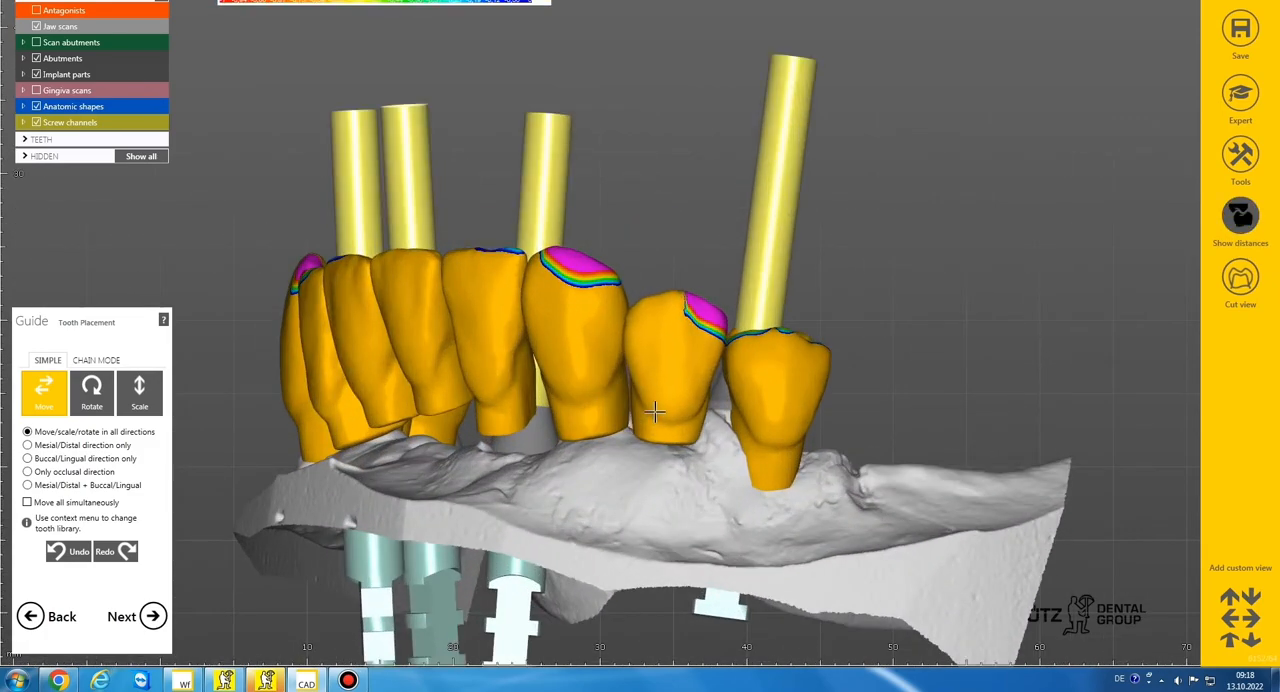
pyautogui.moveTo(773, 432); pyautogui.dragTo(853, 316, button='right')
pyautogui.moveTo(880, 319); pyautogui.dragTo(877, 312)
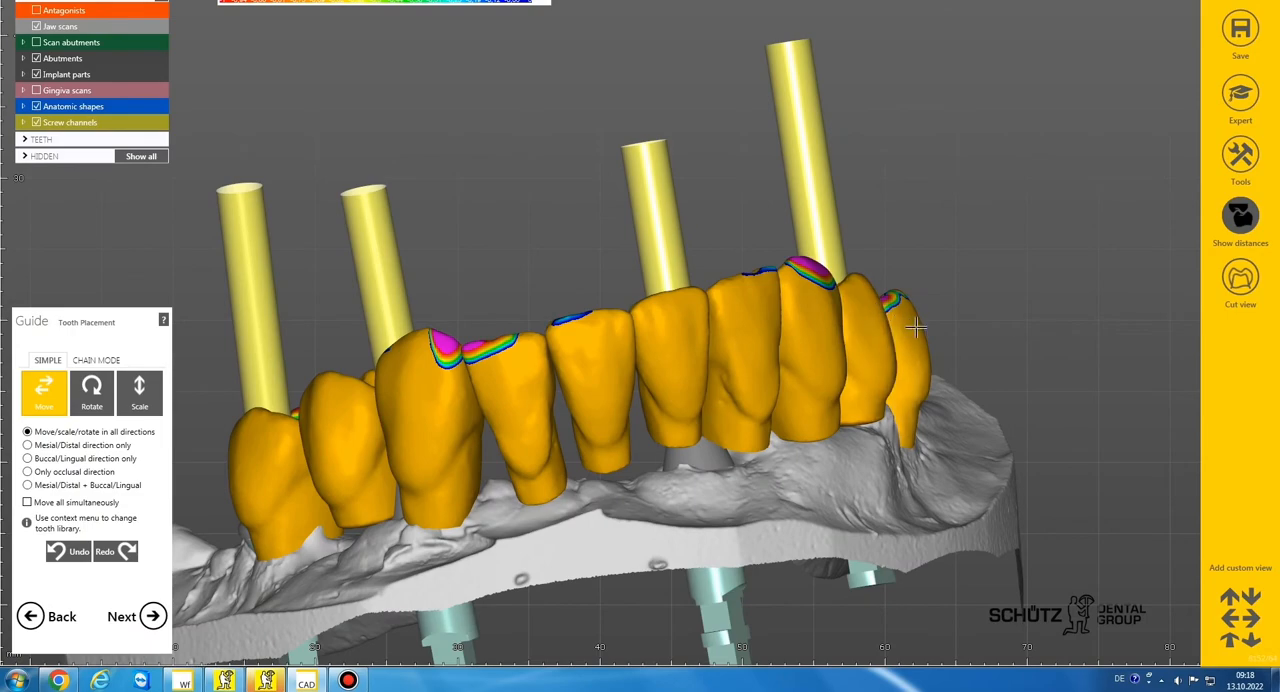
# Raise tooth 45 slightly toward the antagonist from the patient's right side
pyautogui.scroll(-3, 500, 371)
pyautogui.moveTo(556, 368); pyautogui.dragTo(516, 384, button='right')
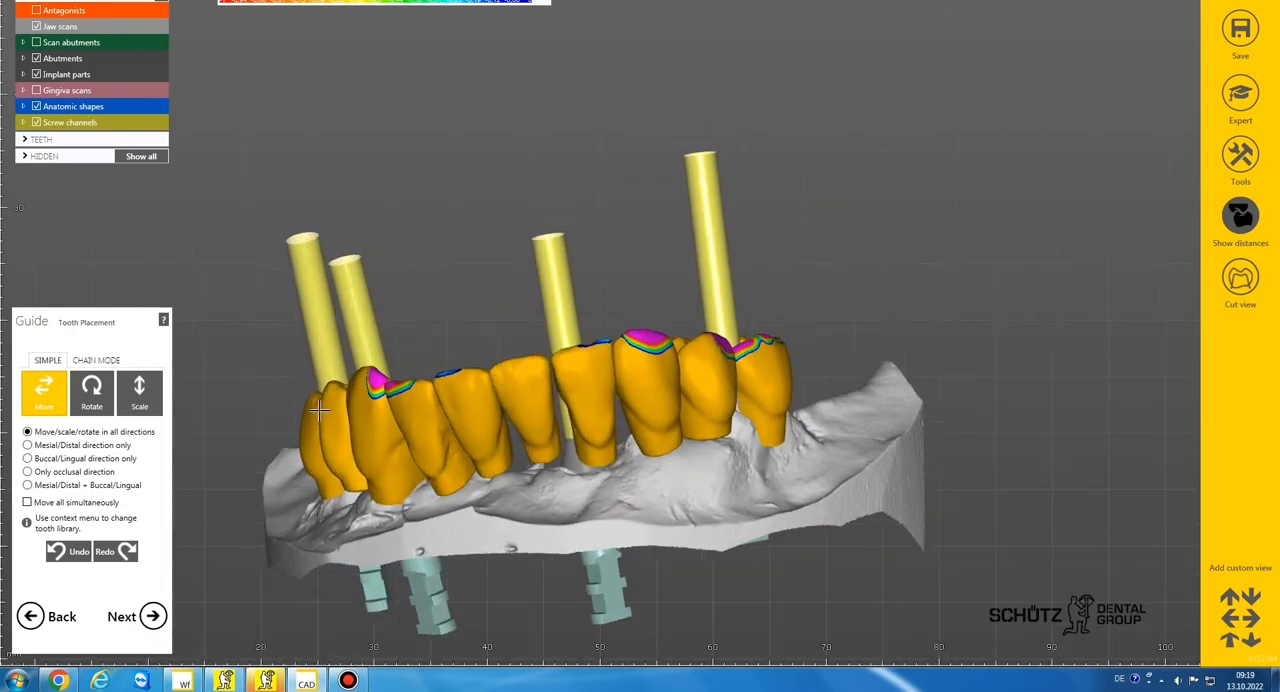
pyautogui.scroll(1, 322, 417)
pyautogui.moveTo(322, 412); pyautogui.dragTo(300, 428)
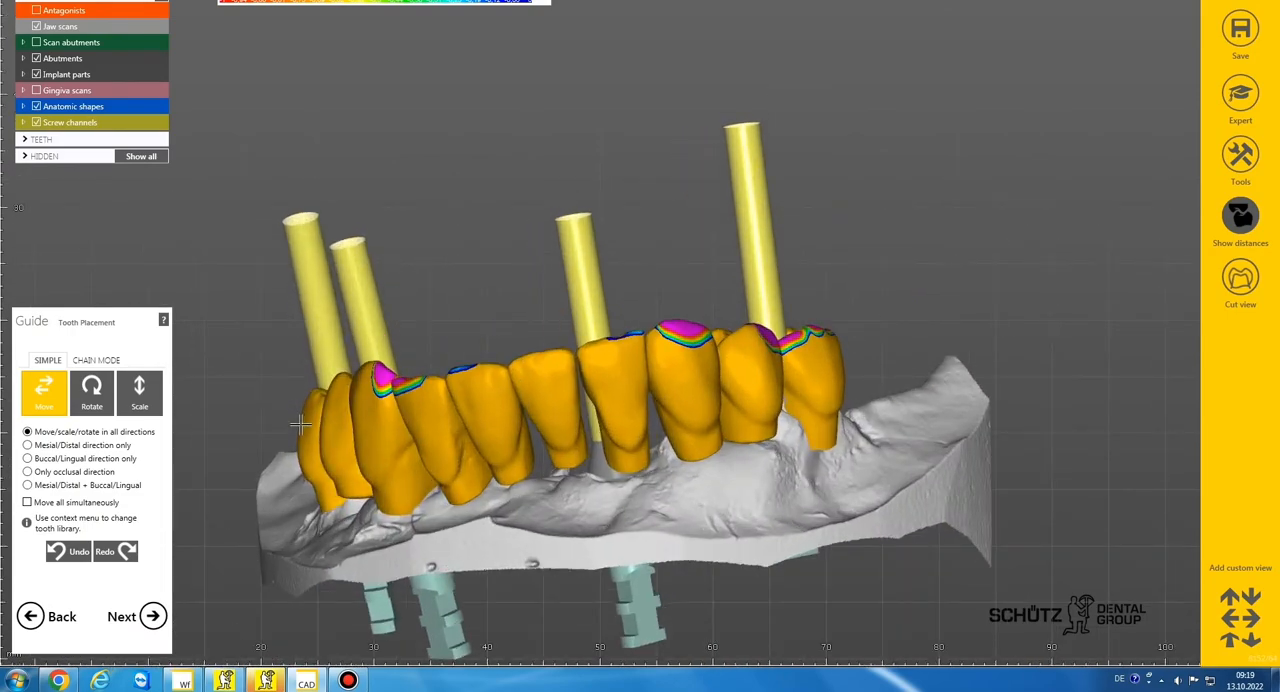
pyautogui.moveTo(336, 420); pyautogui.dragTo(441, 461, button='right')
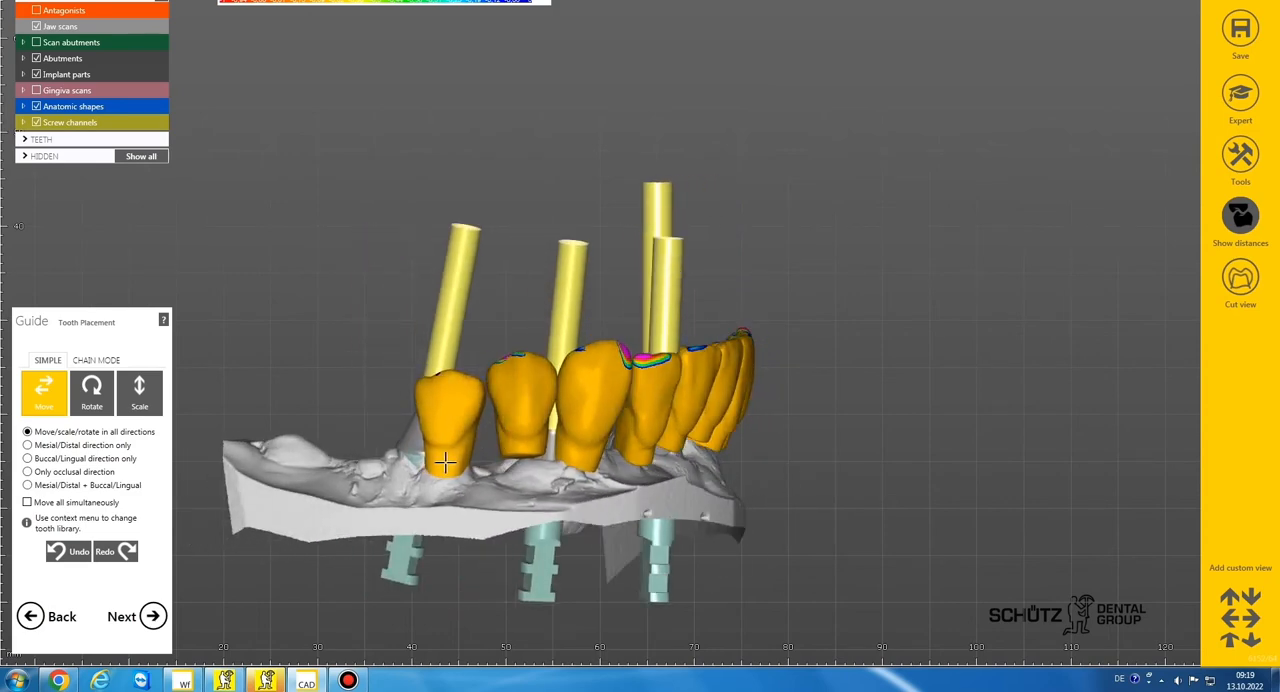
pyautogui.moveTo(445, 461); pyautogui.dragTo(455, 449)
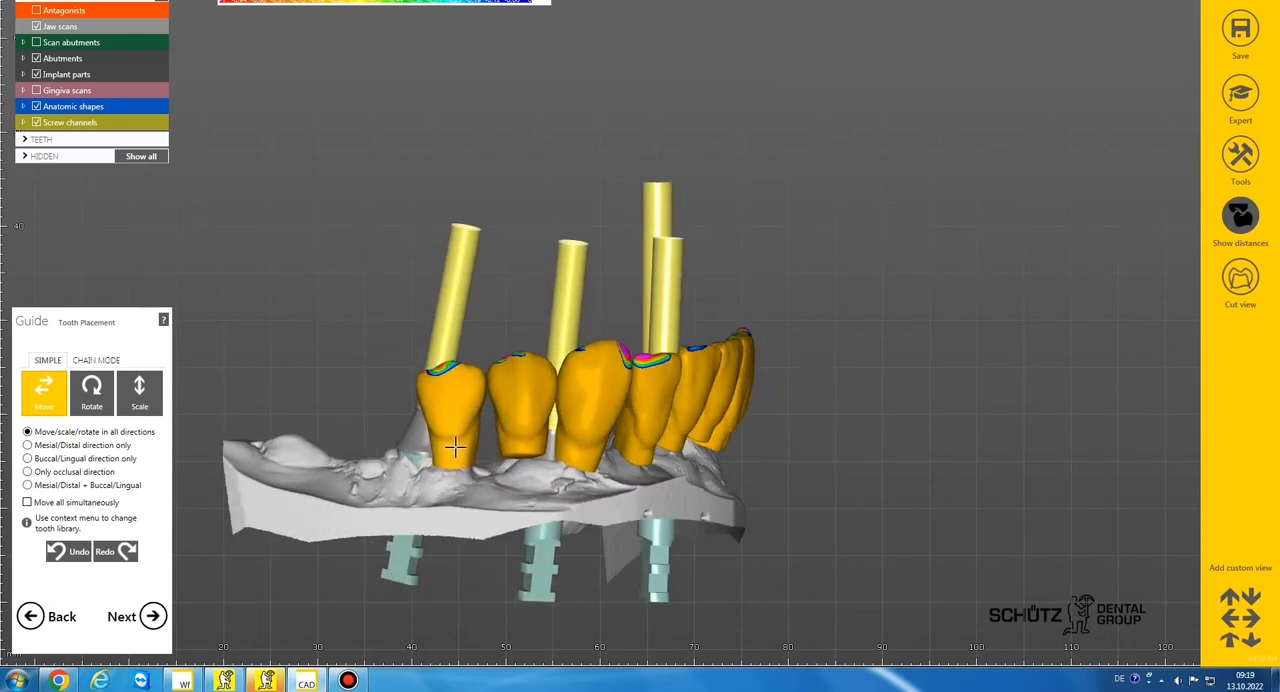
# Hide the distance colouring and examine the tooth arrangement against the screw channels from the right side and the front
pyautogui.scroll(-3, 532, 424)
pyautogui.moveTo(545, 425); pyautogui.dragTo(531, 434, button='right')
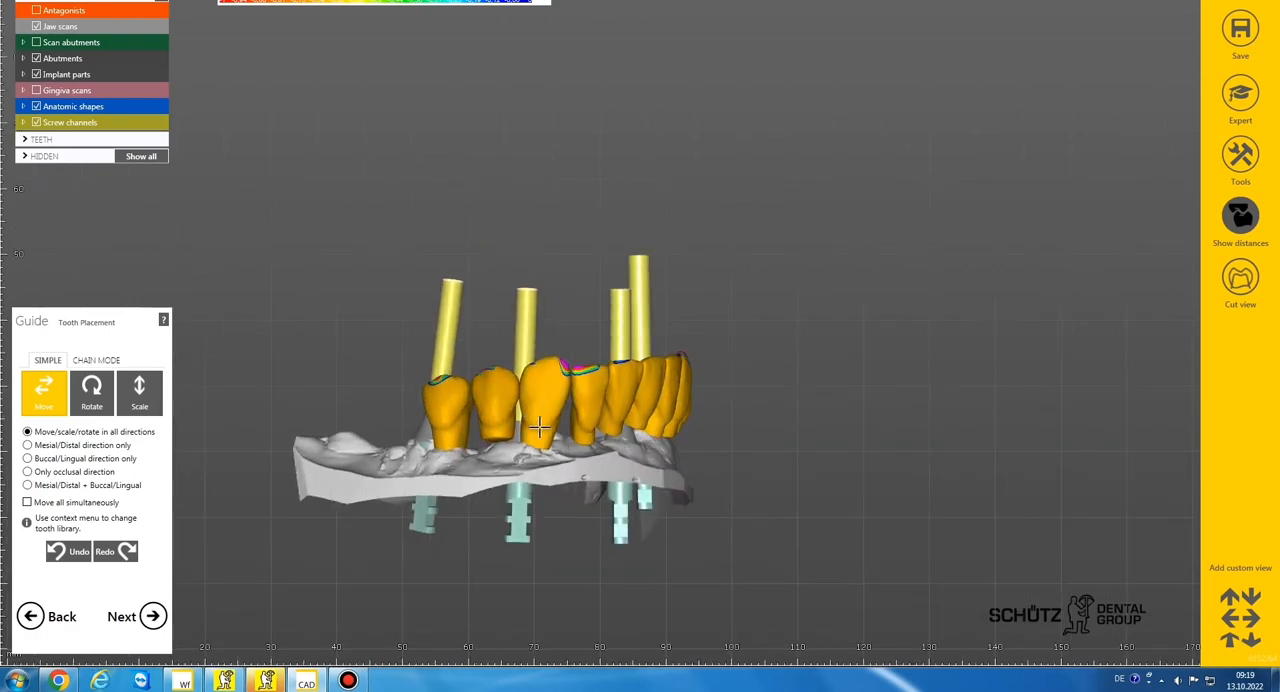
pyautogui.scroll(3, 531, 435)
pyautogui.moveTo(546, 439); pyautogui.dragTo(547, 438)
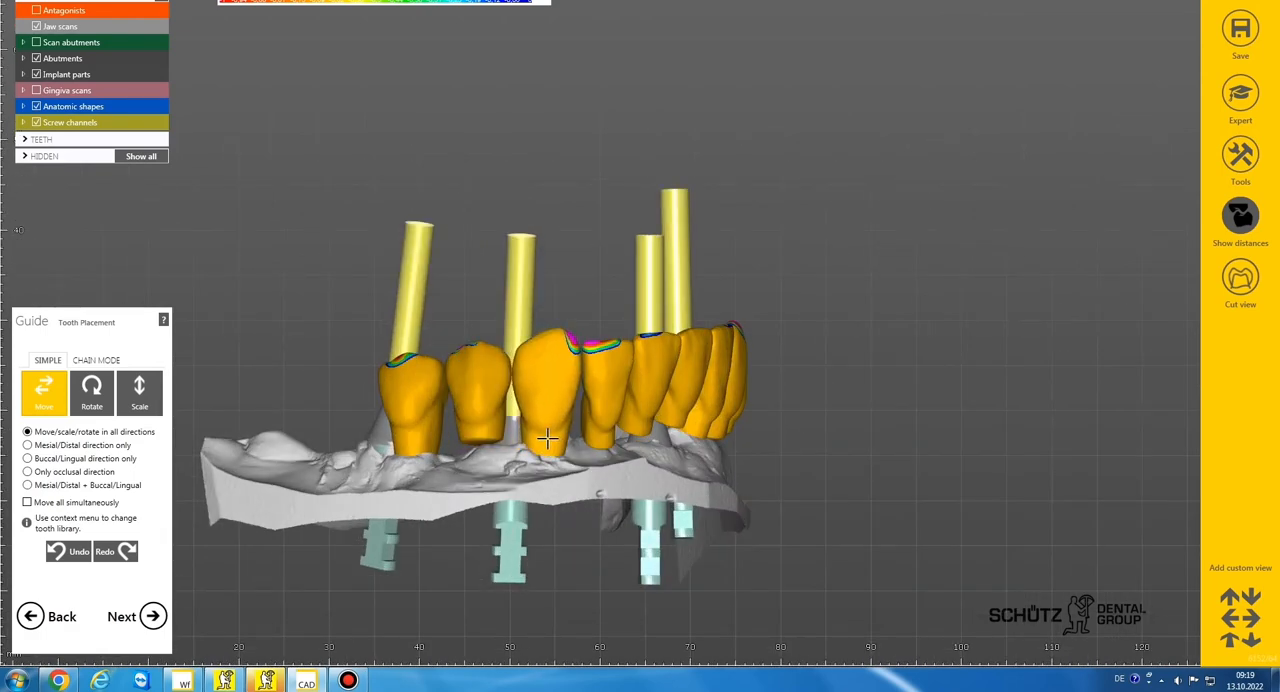
pyautogui.scroll(-3, 542, 444)
pyautogui.moveTo(542, 444); pyautogui.dragTo(486, 449, button='right')
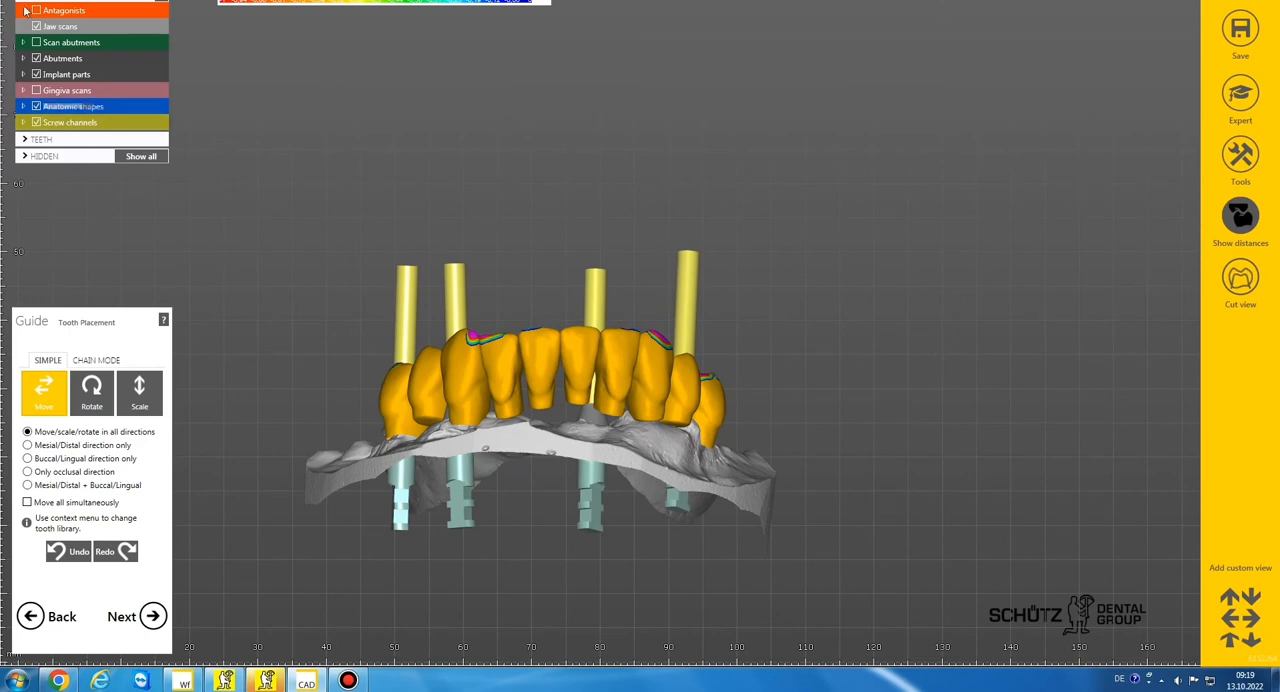
pyautogui.rightClick(511, 282)
pyautogui.click(1240, 213)
pyautogui.scroll(4, 505, 343)
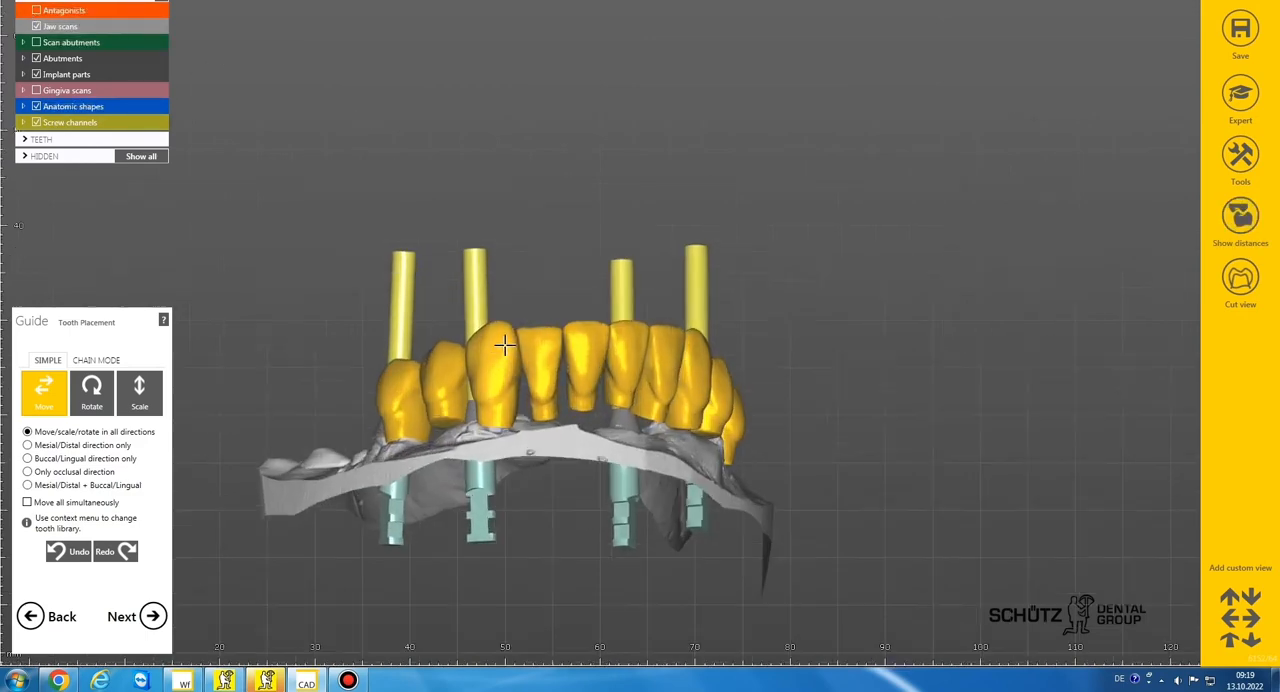
pyautogui.scroll(-2, 543, 371)
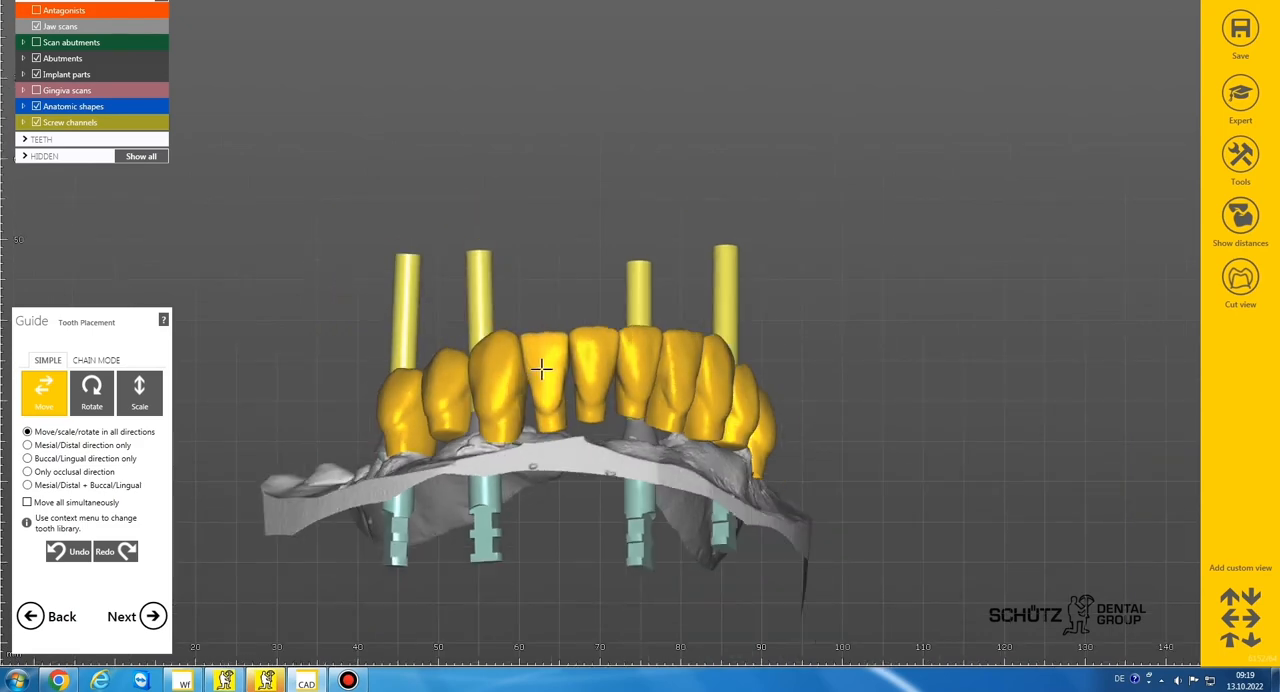
pyautogui.scroll(-2, 541, 374)
pyautogui.scroll(2, 541, 374)
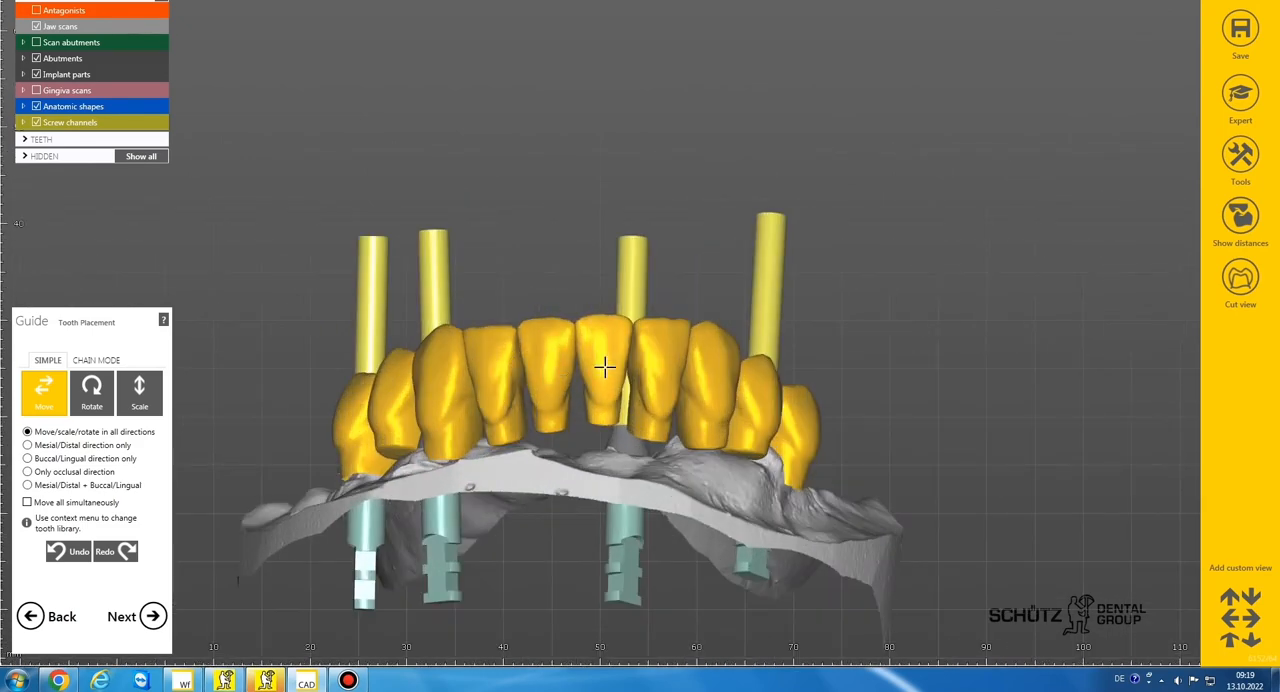
pyautogui.scroll(-3, 604, 368)
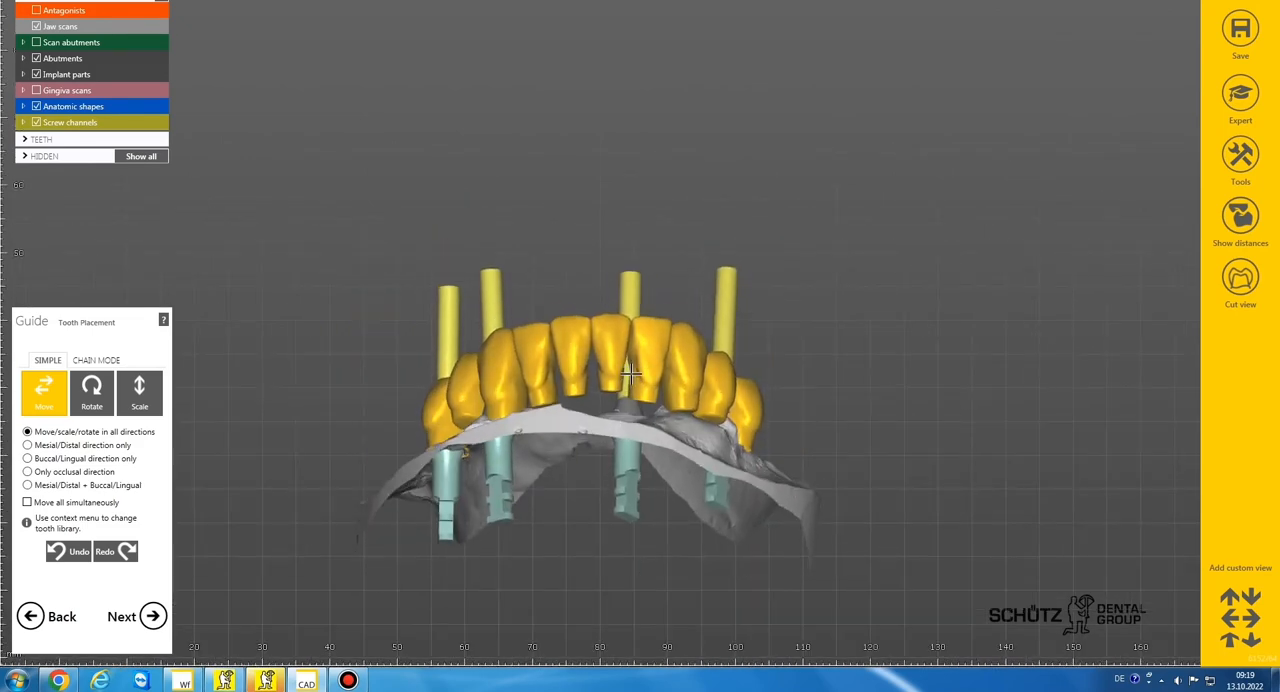
# Accept the tooth placement, generate the abutment bottoms, and proceed to the pontic adaptation in free-forming
pyautogui.click(150, 615)
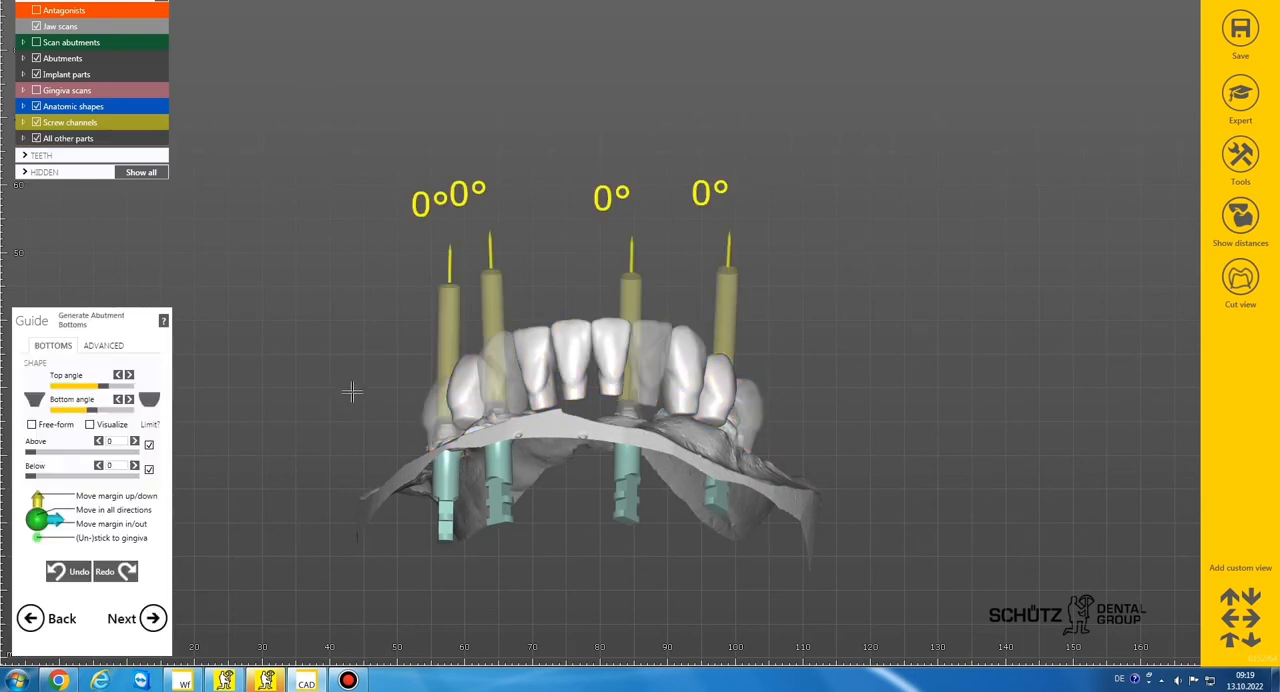
pyautogui.click(102, 346)
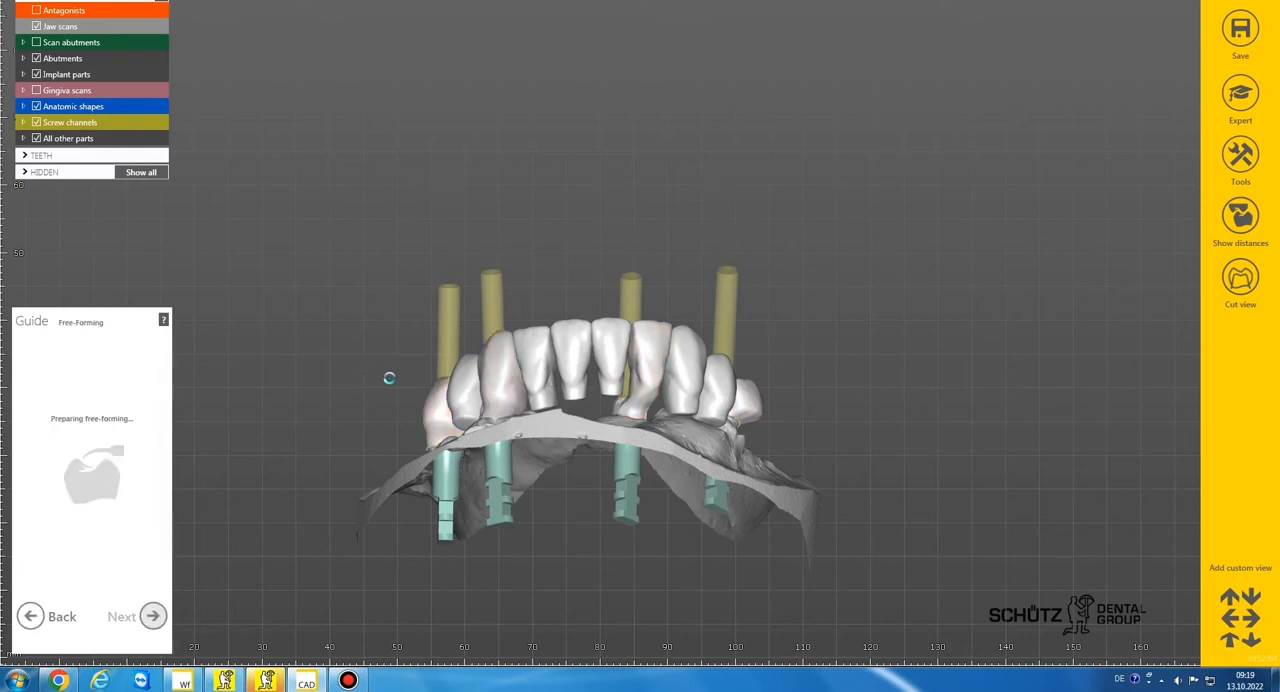
pyautogui.click(106, 353)
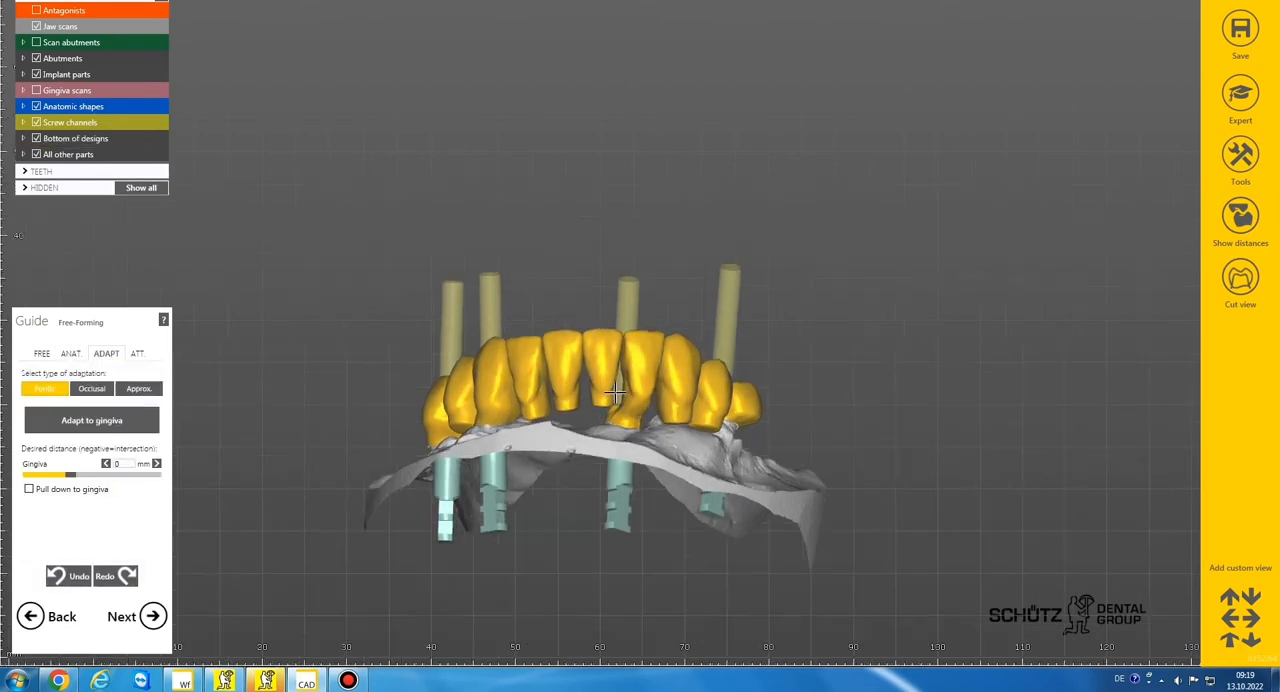
# Pull the bases of the pontic teeth 31, 41, 42, 44, 33 and 34 down toward the gingiva
pyautogui.scroll(3, 609, 427)
pyautogui.moveTo(610, 427); pyautogui.dragTo(606, 446)
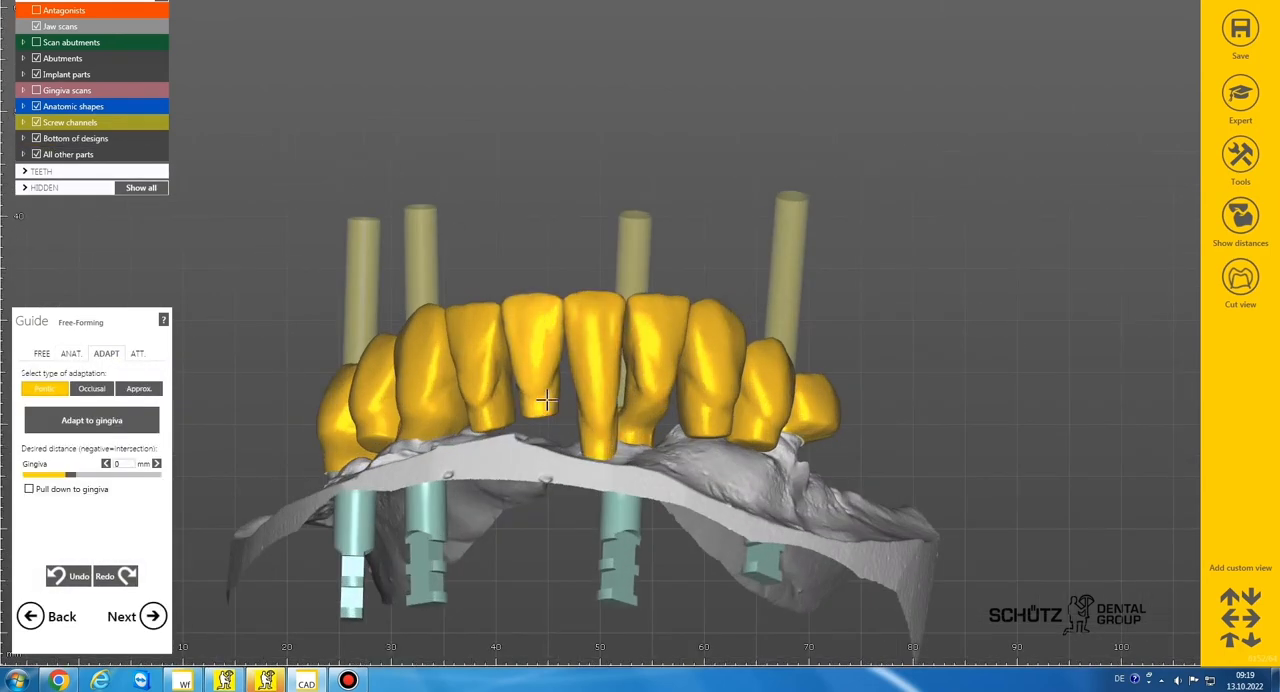
pyautogui.moveTo(547, 409); pyautogui.dragTo(492, 442)
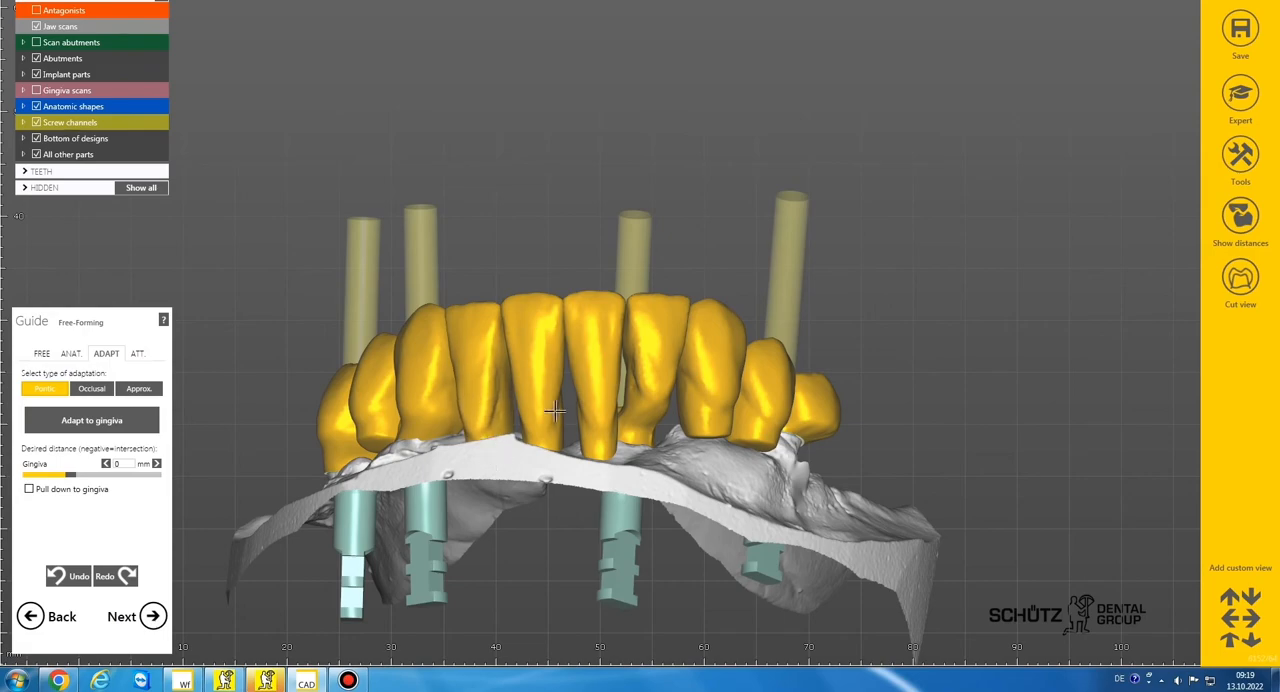
pyautogui.moveTo(555, 411); pyautogui.dragTo(606, 408, button='right')
pyautogui.moveTo(516, 432); pyautogui.dragTo(512, 461)
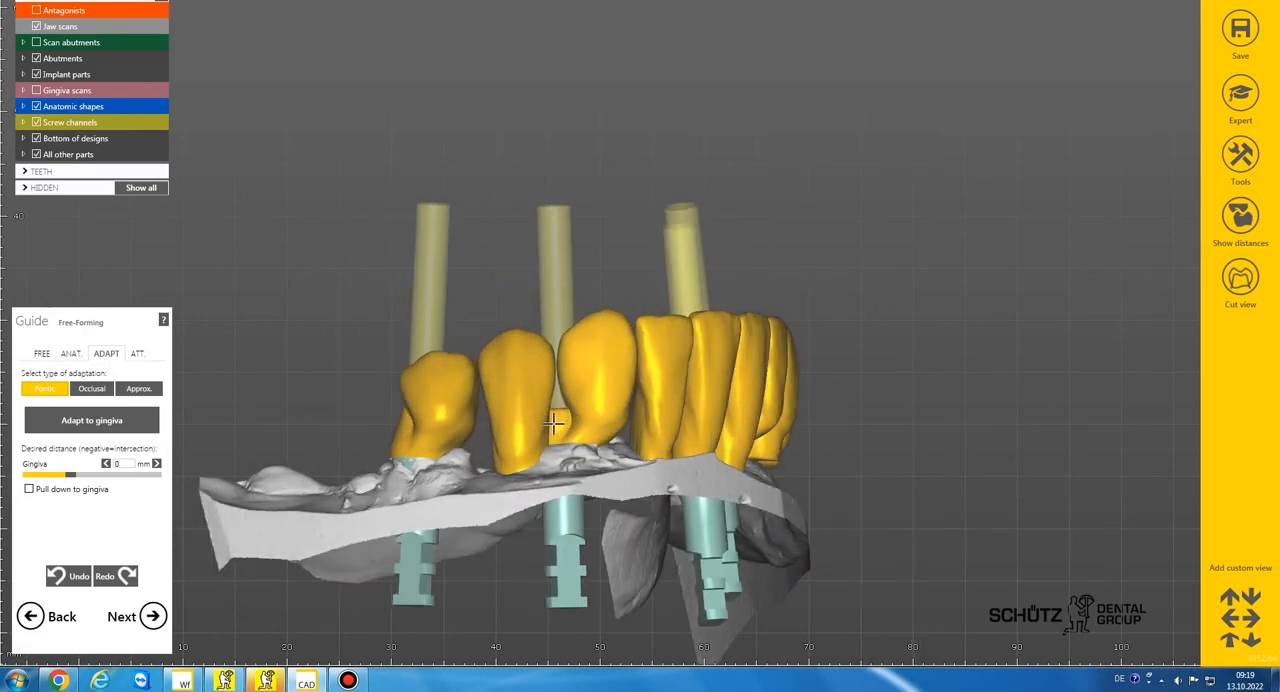
pyautogui.moveTo(553, 424); pyautogui.dragTo(588, 428, button='right')
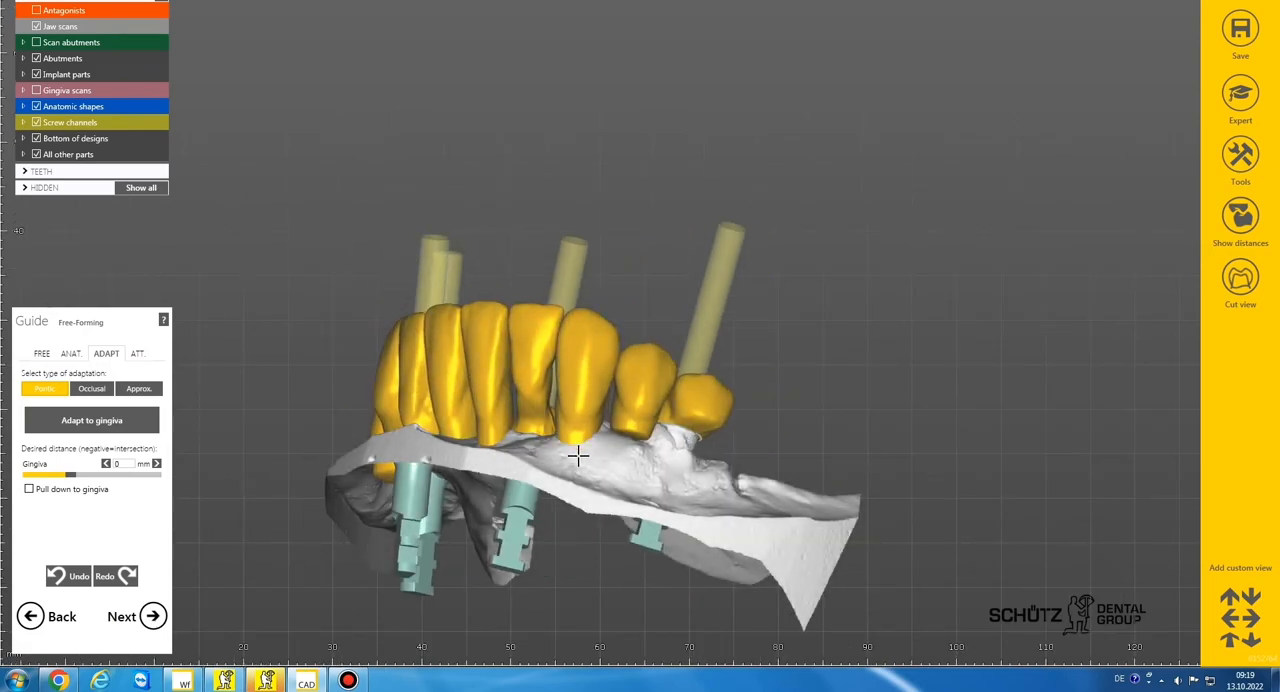
pyautogui.moveTo(657, 432); pyautogui.dragTo(667, 392, button='right')
# From the basal view, shift the pontic bases between the implants inward toward the middle of the ridge
pyautogui.scroll(-1, 648, 430)
pyautogui.scroll(3, 668, 392)
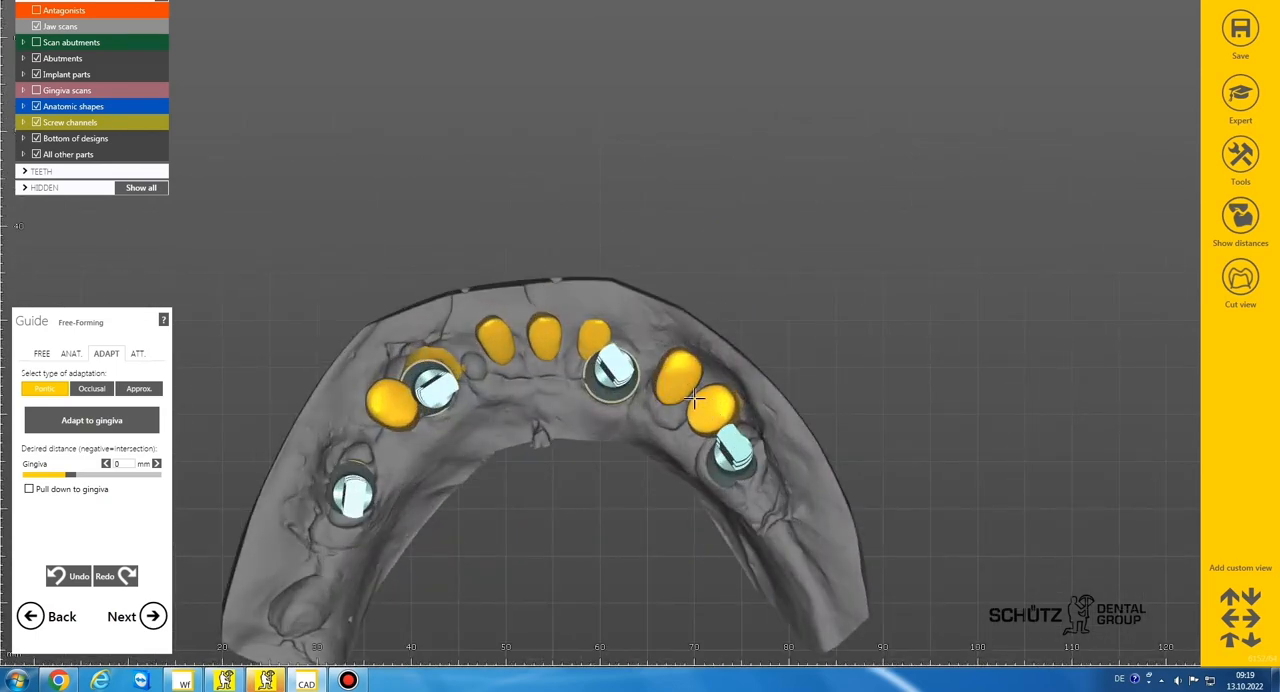
pyautogui.moveTo(680, 386); pyautogui.dragTo(667, 389)
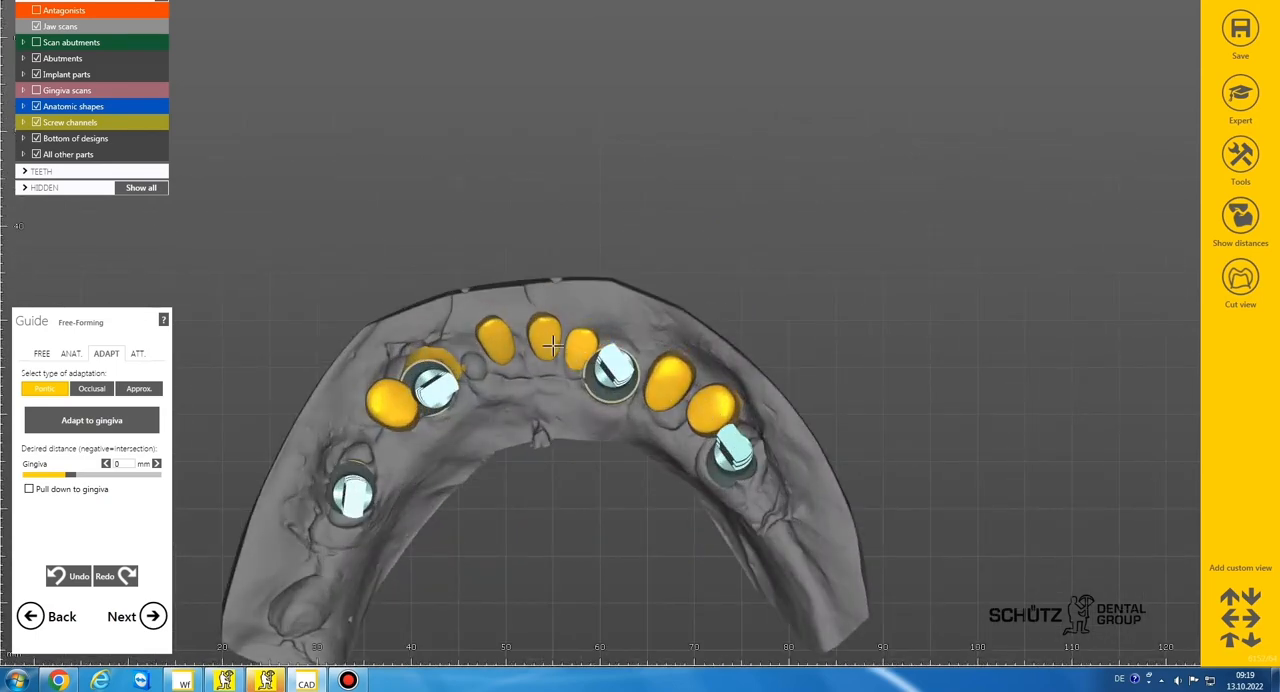
pyautogui.moveTo(546, 341); pyautogui.dragTo(493, 352)
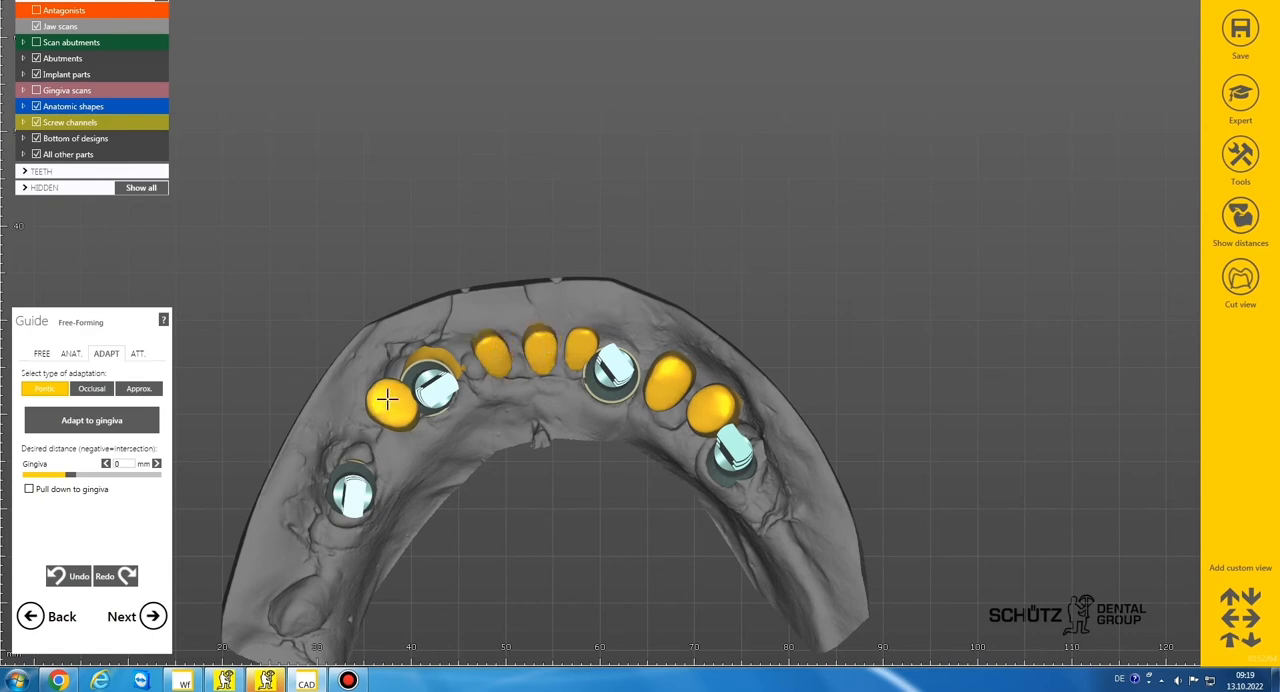
pyautogui.moveTo(388, 399); pyautogui.dragTo(391, 426)
pyautogui.scroll(-2, 532, 357)
pyautogui.moveTo(540, 353); pyautogui.dragTo(534, 351, button='right')
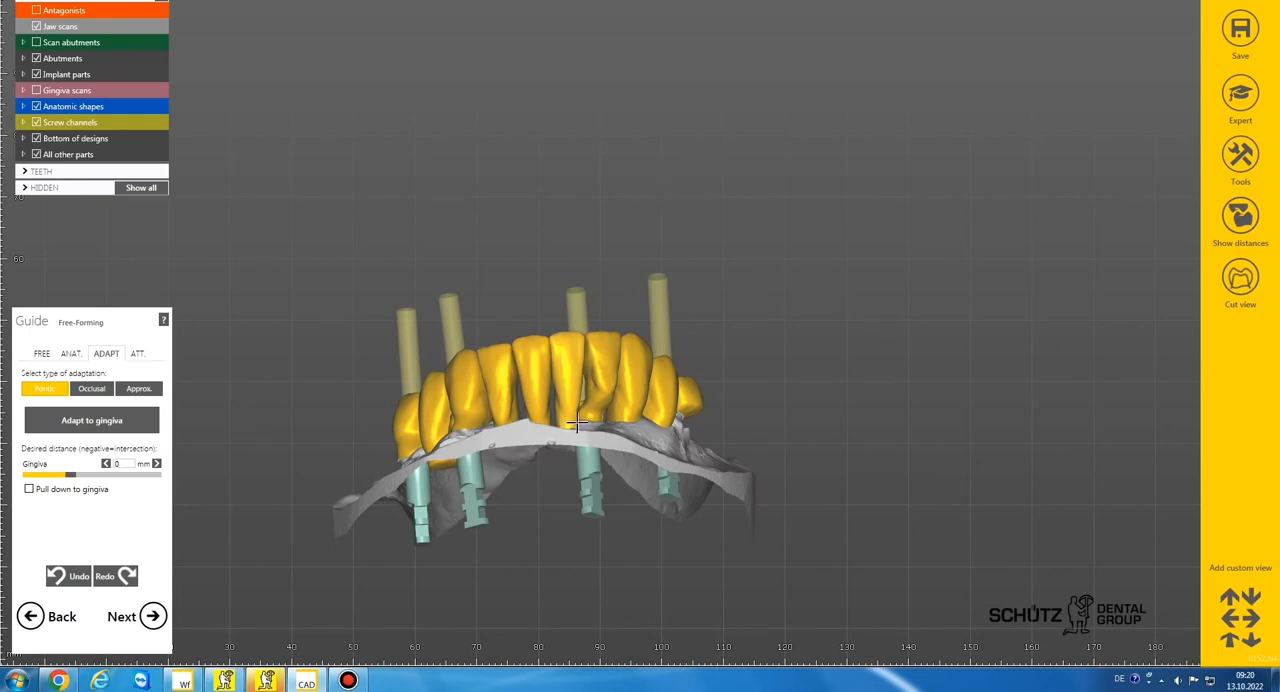
# Adapt the pontics to the gingiva with a desired distance of 0 mm
pyautogui.moveTo(576, 424); pyautogui.dragTo(570, 420, button='right')
pyautogui.click(126, 420)
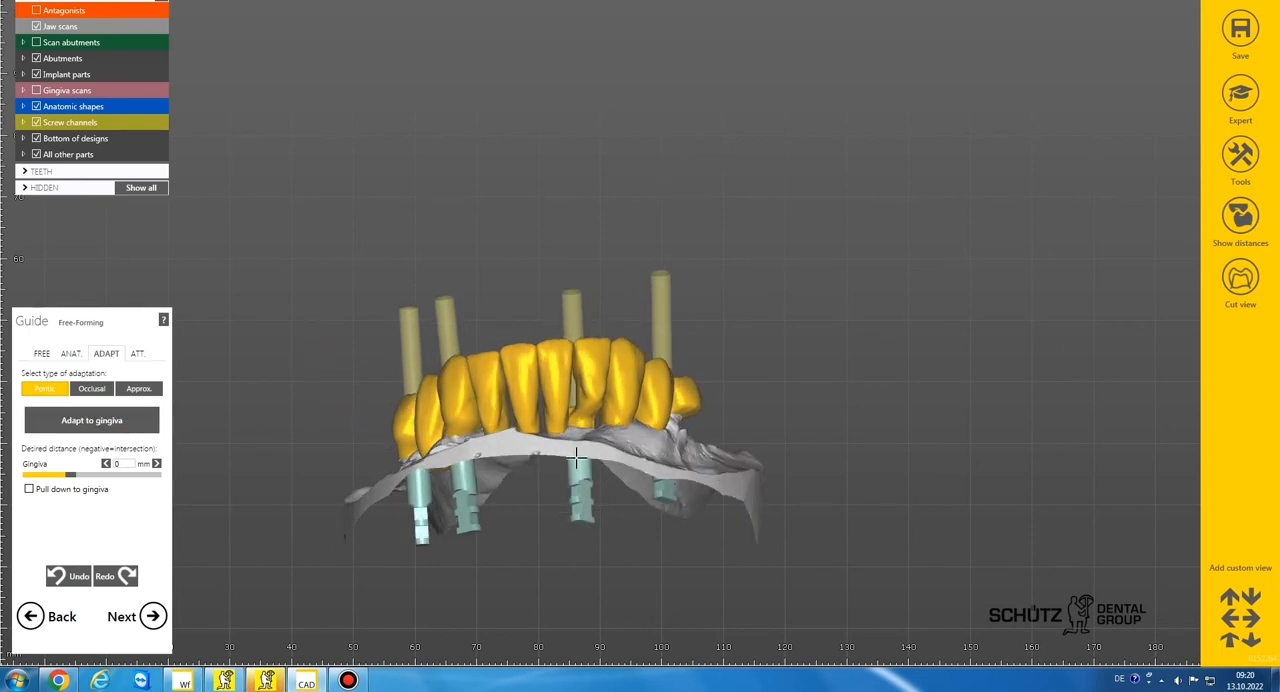
pyautogui.moveTo(575, 494); pyautogui.dragTo(573, 441, button='right')
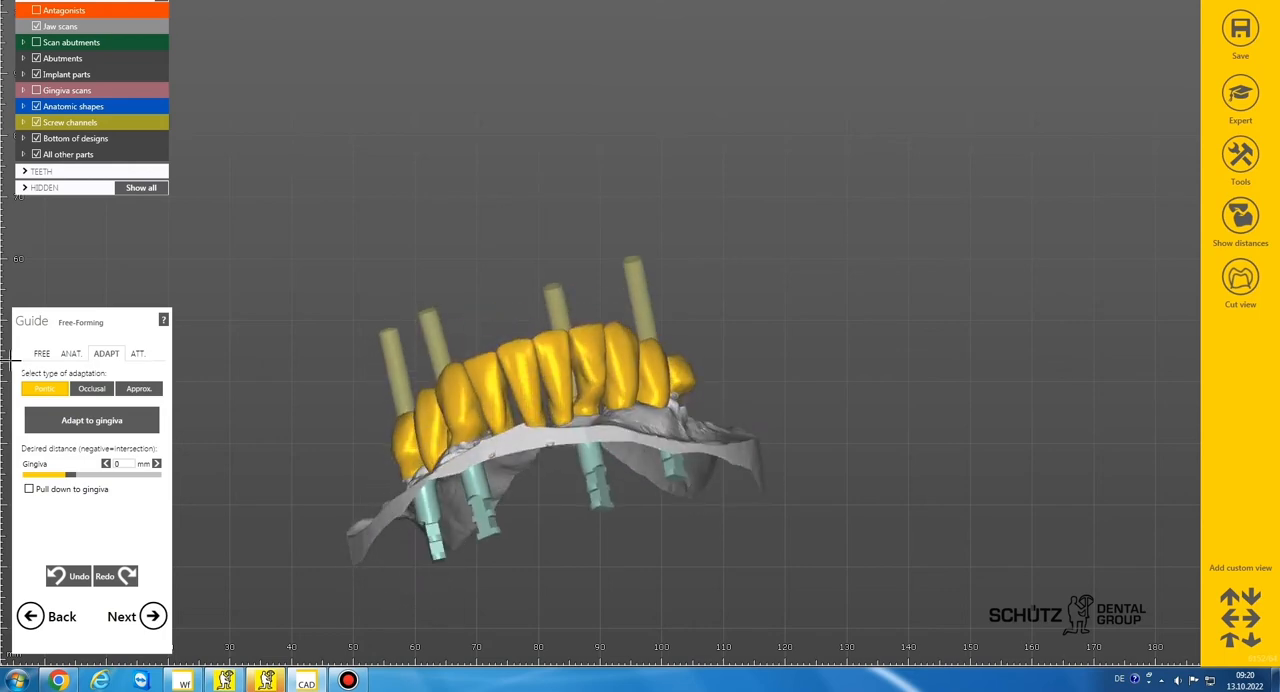
# Smooth the labial surfaces of the lower incisors with a large Smooth/Flatten brush
pyautogui.click(41, 356)
pyautogui.click(138, 400)
pyautogui.moveTo(590, 388)
pyautogui.mouseDown(button='right')
pyautogui.moveTo(611, 386)
pyautogui.moveTo(587, 386)
pyautogui.mouseUp(button='right')
pyautogui.scroll(3, 586, 386)
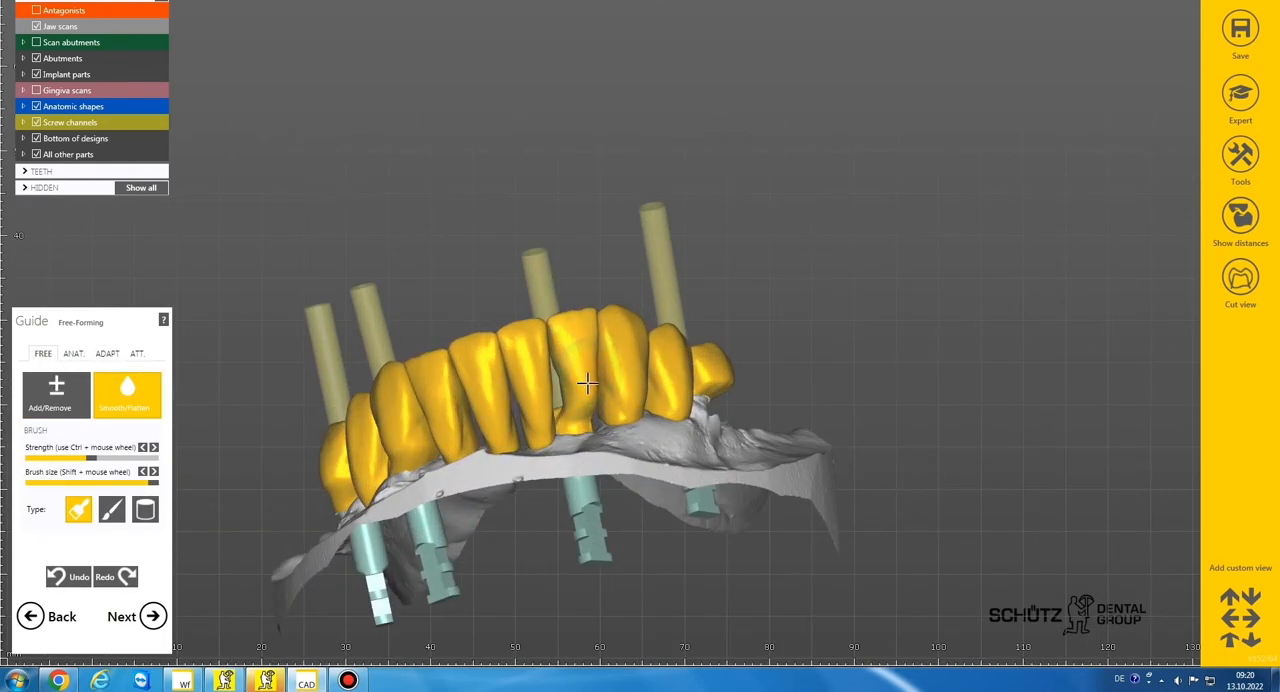
pyautogui.moveTo(589, 323)
pyautogui.mouseDown(button='right')
pyautogui.moveTo(569, 337)
pyautogui.moveTo(626, 337)
pyautogui.moveTo(640, 377)
pyautogui.moveTo(606, 400)
pyautogui.moveTo(513, 393)
pyautogui.moveTo(634, 349)
pyautogui.moveTo(689, 306)
pyautogui.moveTo(451, 294)
pyautogui.moveTo(459, 332)
pyautogui.mouseUp(button='right')
pyautogui.scroll(3, 640, 377)
pyautogui.scroll(-3, 637, 402)
# Add material to the labial surfaces and proximal edges of teeth 32 and 31
pyautogui.click(66, 399)
pyautogui.scroll(4, 511, 393)
pyautogui.keyDown('shift'); pyautogui.scroll(-1, 511, 393); pyautogui.keyUp('shift')
pyautogui.scroll(2, 459, 332)
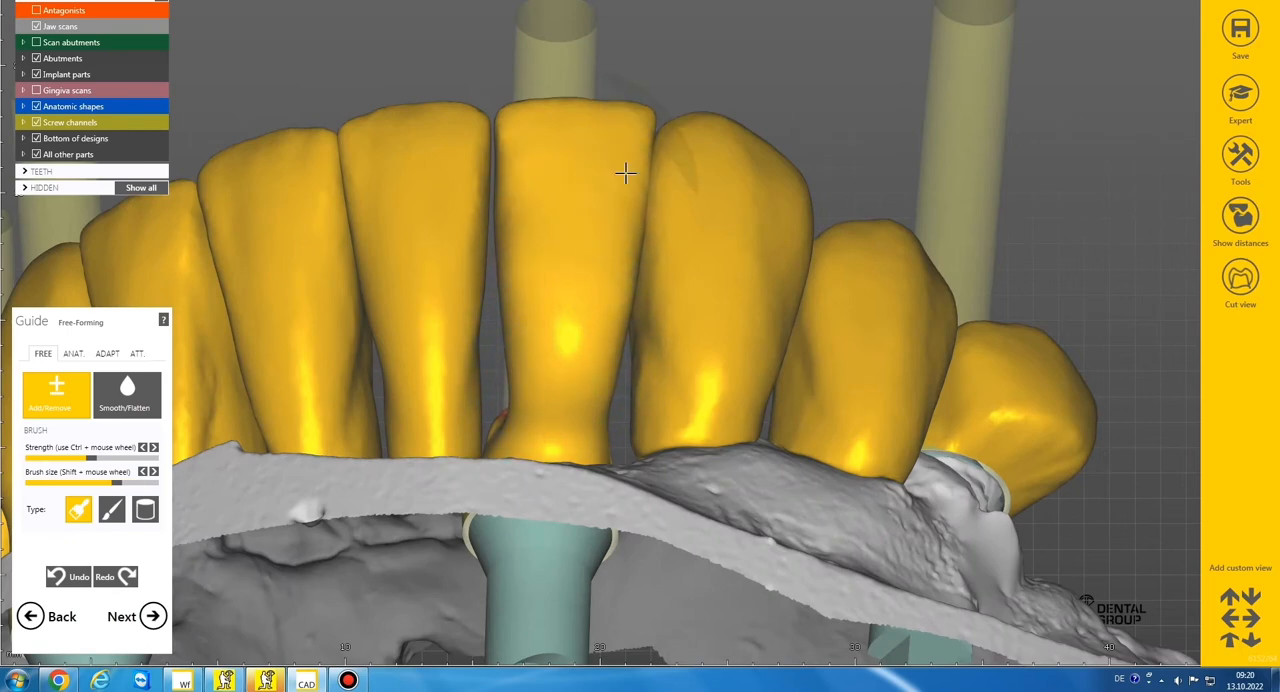
pyautogui.scroll(-2, 625, 173)
pyautogui.moveTo(625, 173); pyautogui.dragTo(611, 211, button='right')
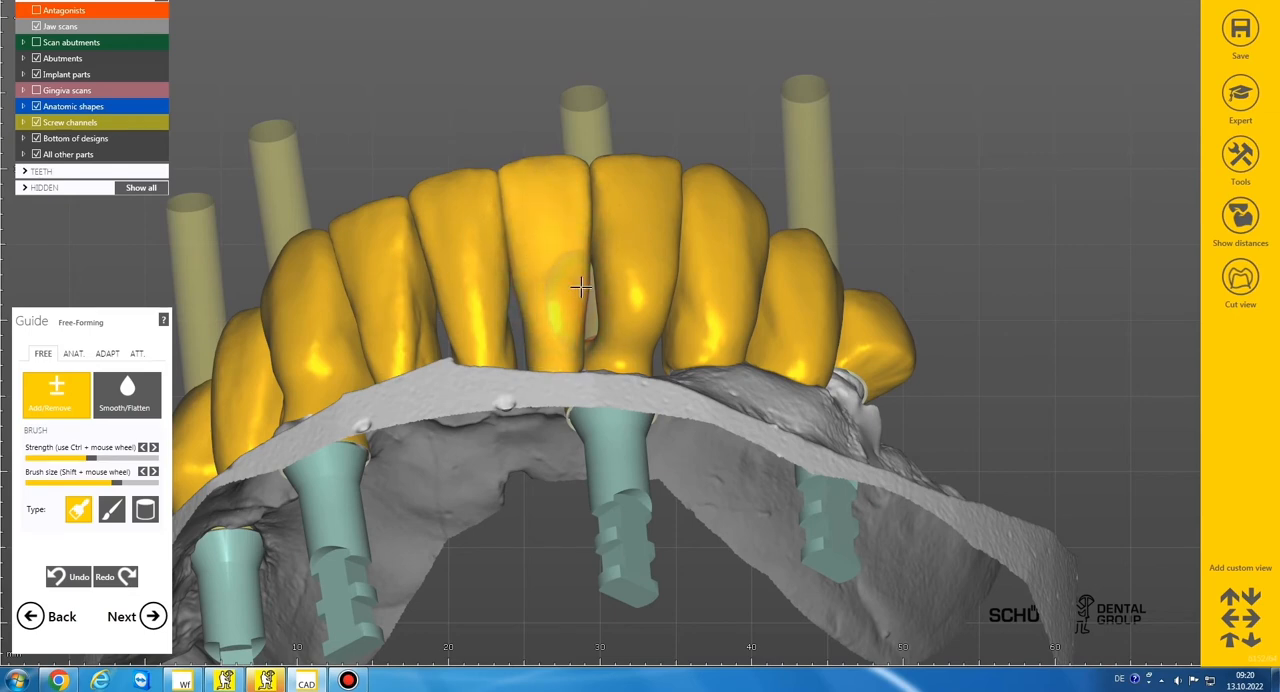
# Build up the labial surfaces of teeth 41 and 42 toward the gingiva to narrow the interdental gaps
pyautogui.scroll(-3, 580, 234)
pyautogui.moveTo(580, 234); pyautogui.dragTo(520, 341, button='right')
pyautogui.scroll(3, 604, 239)
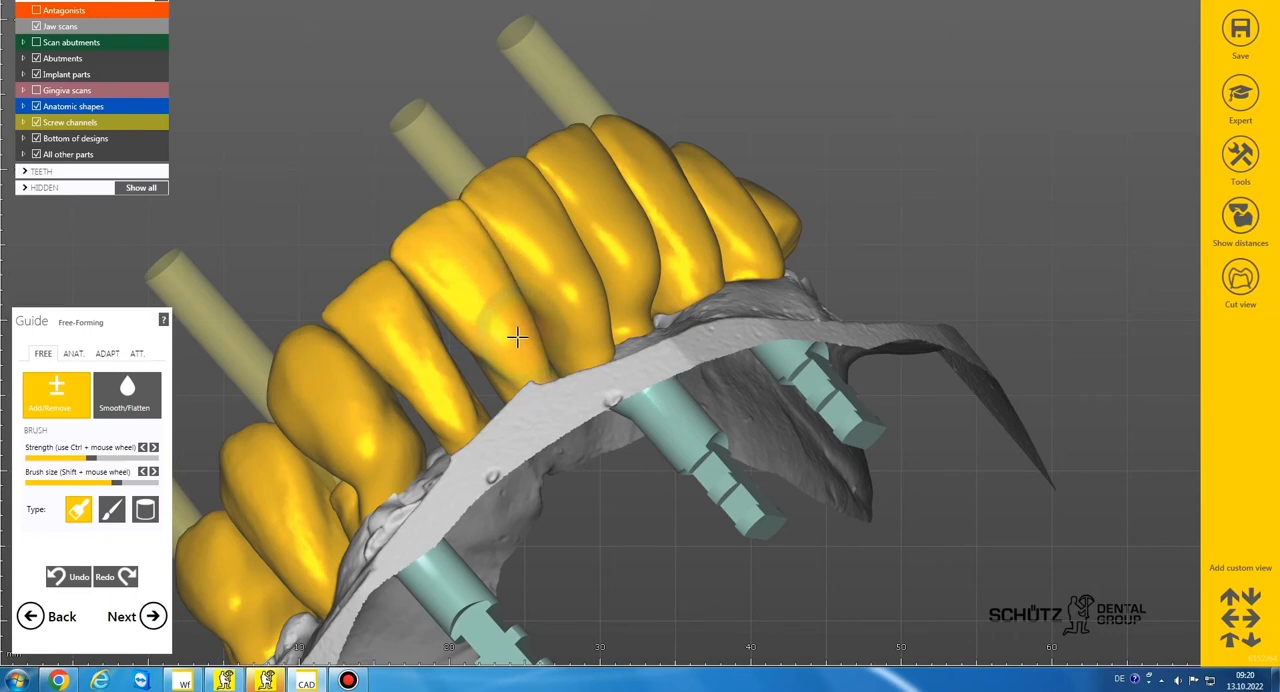
pyautogui.moveTo(463, 294); pyautogui.dragTo(563, 233, button='right')
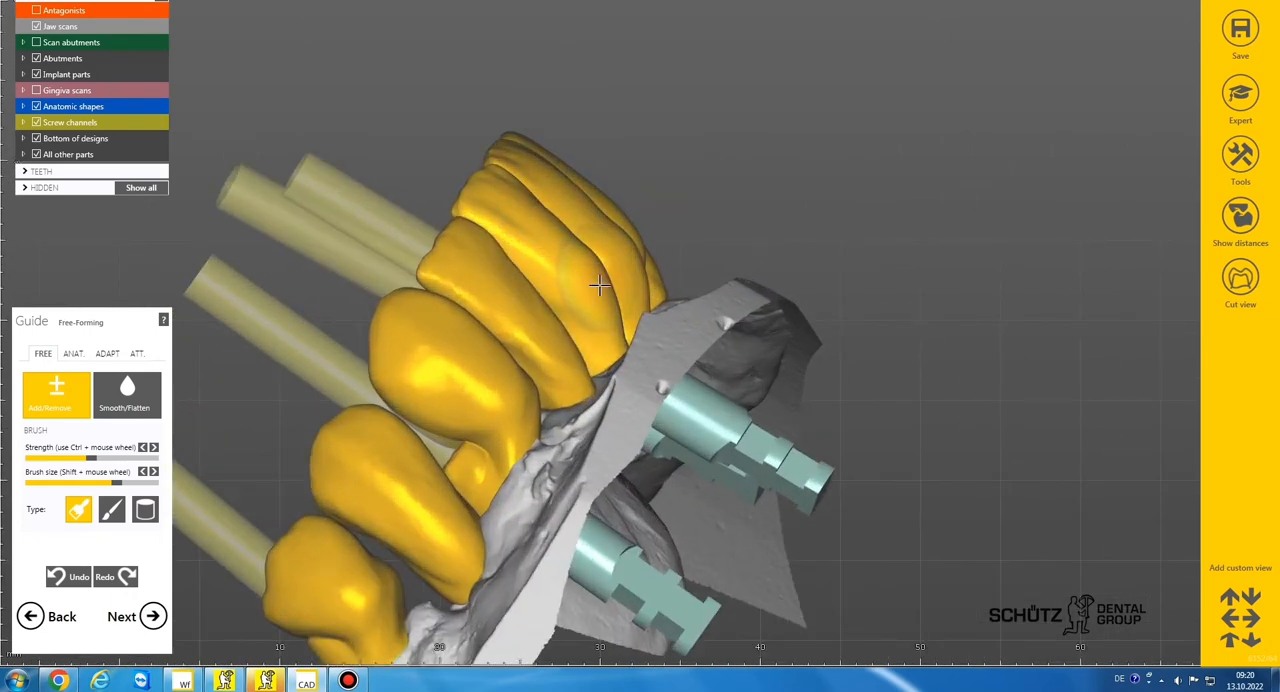
pyautogui.moveTo(609, 293); pyautogui.dragTo(459, 387, button='right')
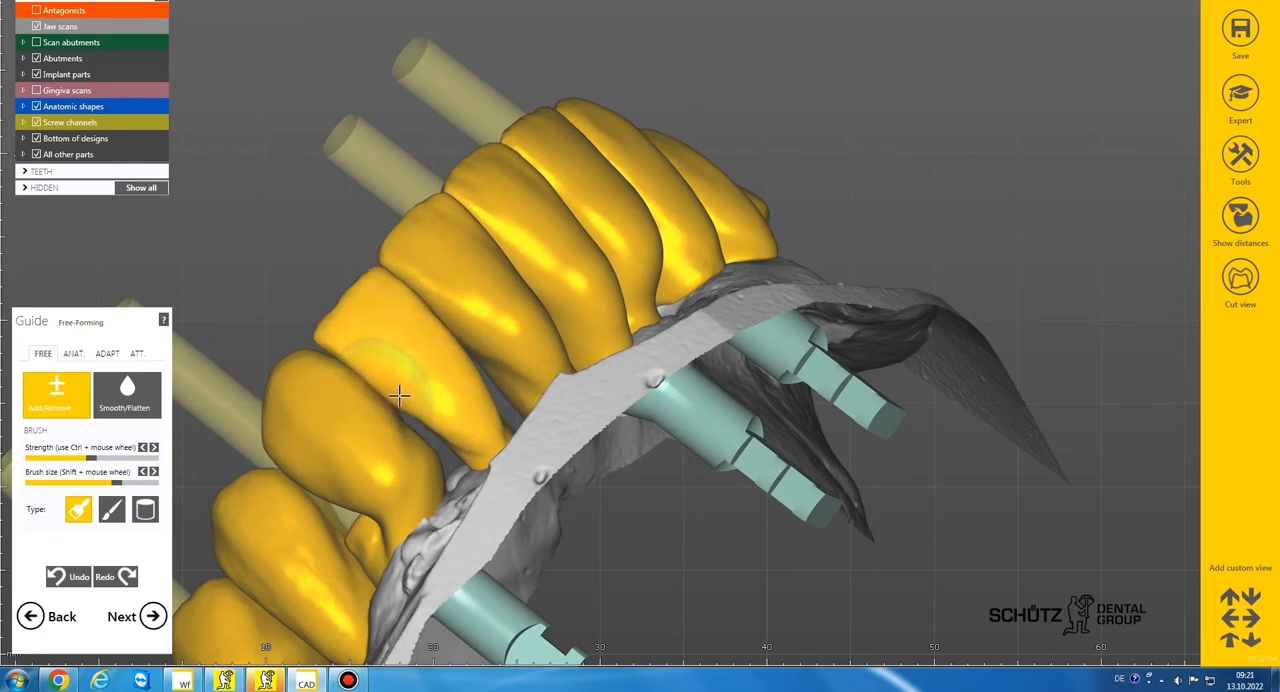
pyautogui.moveTo(472, 413); pyautogui.dragTo(508, 286, button='right')
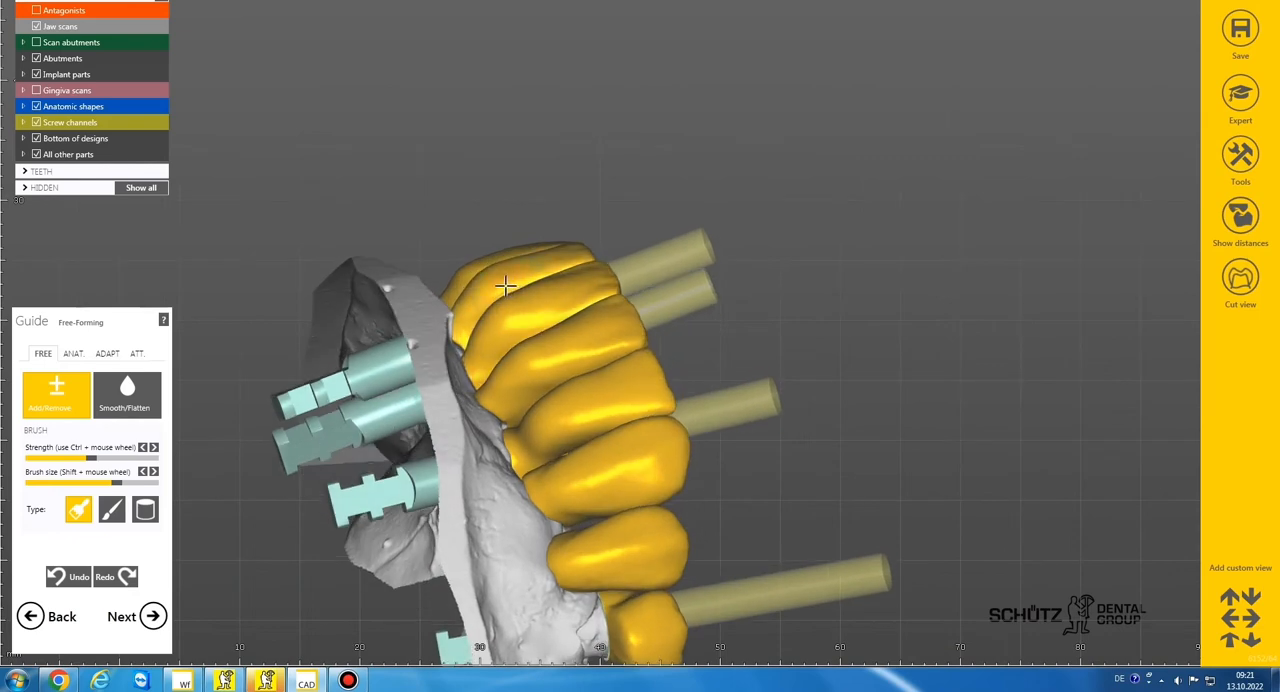
# Smooth the newly built-up labial surfaces of the front teeth, working from the patient's left side
pyautogui.click(139, 411)
pyautogui.scroll(3, 470, 286)
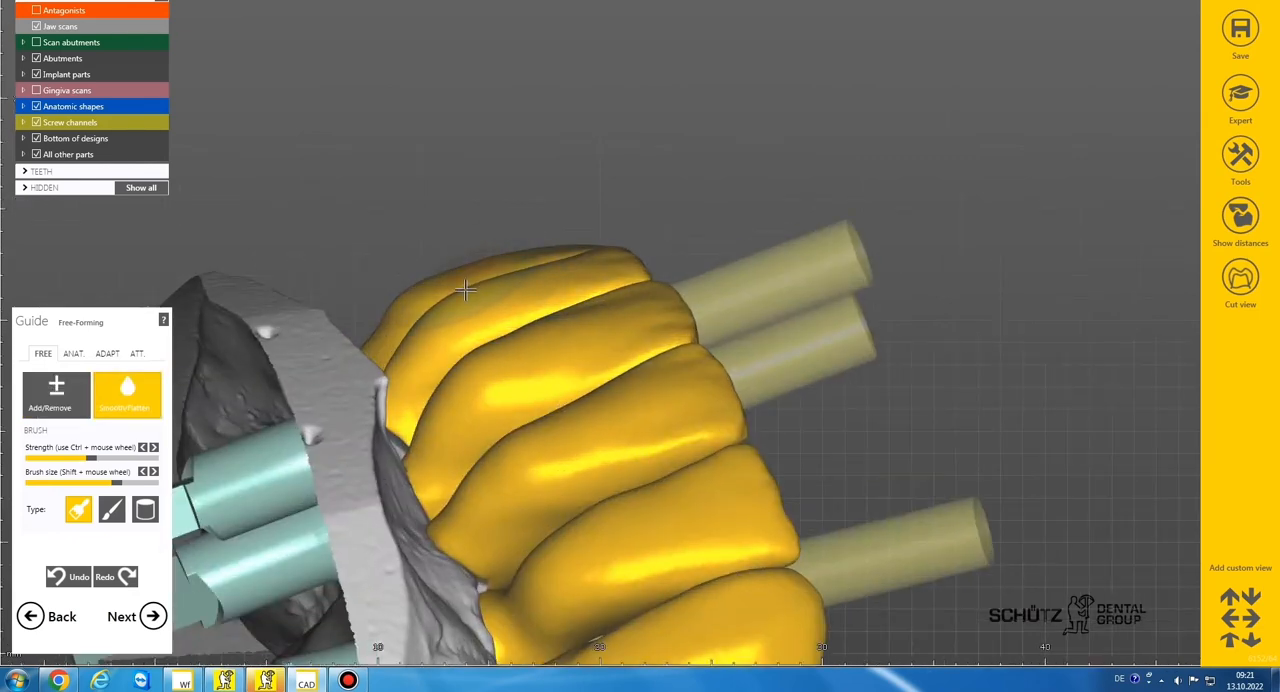
pyautogui.moveTo(470, 290); pyautogui.dragTo(542, 398, button='right')
# Add more material across the labial surfaces of the incisors with a smaller brush
pyautogui.click(80, 402)
pyautogui.scroll(3, 525, 394)
pyautogui.moveTo(558, 338); pyautogui.dragTo(688, 519, button='right')
pyautogui.scroll(-6, 776, 426)
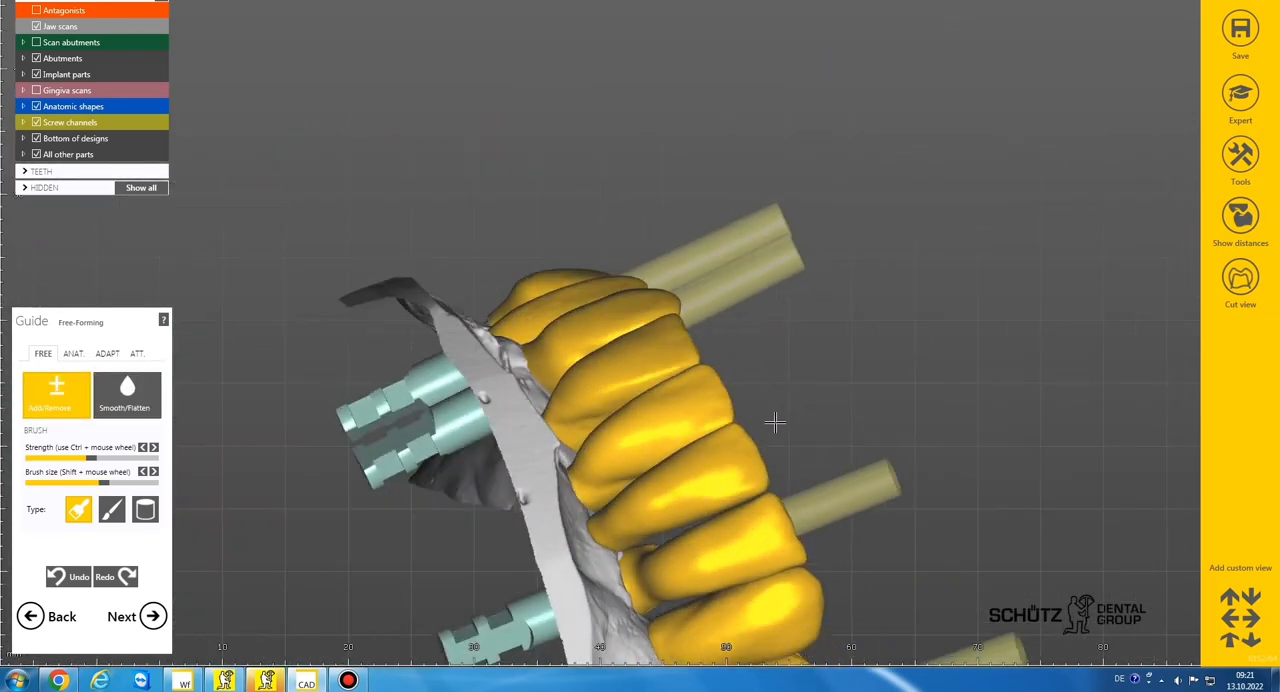
# Build up the outer surfaces of teeth 33, 34 and 35 with the Add/Remove brush, adjusting the brush size
pyautogui.moveTo(774, 423); pyautogui.dragTo(814, 346, button='right')
pyautogui.scroll(3, 778, 450)
pyautogui.scroll(-3, 786, 396)
pyautogui.scroll(2, 814, 346)
pyautogui.scroll(-2, 800, 320)
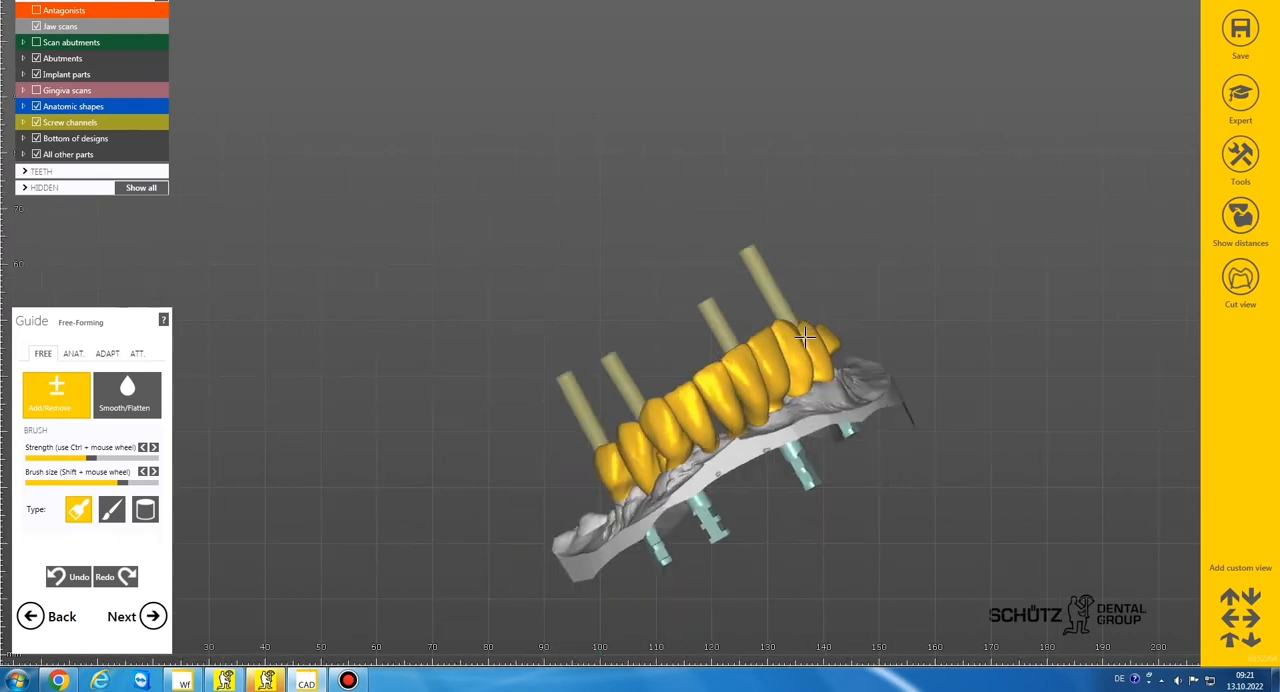
pyautogui.scroll(3, 833, 353)
pyautogui.scroll(-3, 834, 336)
pyautogui.moveTo(834, 336); pyautogui.dragTo(783, 329, button='right')
pyautogui.scroll(4, 783, 329)
pyautogui.keyDown('shift'); pyautogui.scroll(-2, 786, 344); pyautogui.keyUp('shift')
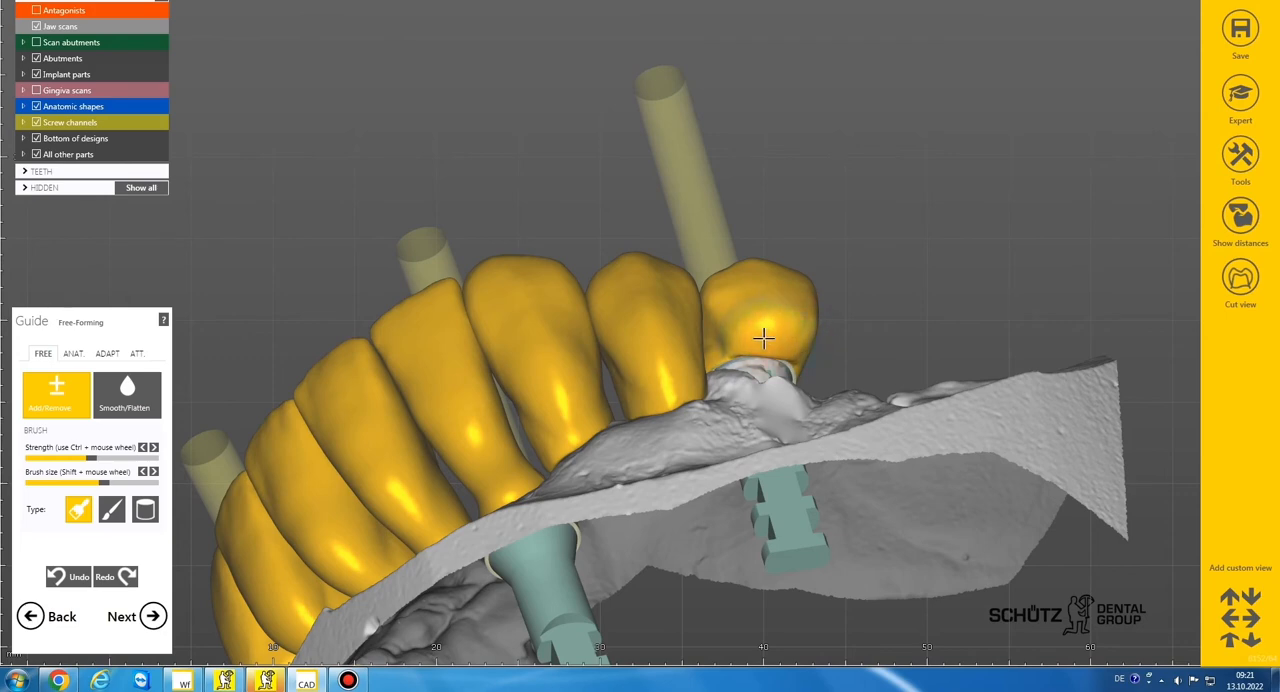
pyautogui.scroll(-3, 714, 333)
pyautogui.moveTo(714, 333); pyautogui.dragTo(665, 345, button='right')
# Smooth the buccal surfaces of the left premolars 34 and 35 with an enlarged brush
pyautogui.click(130, 393)
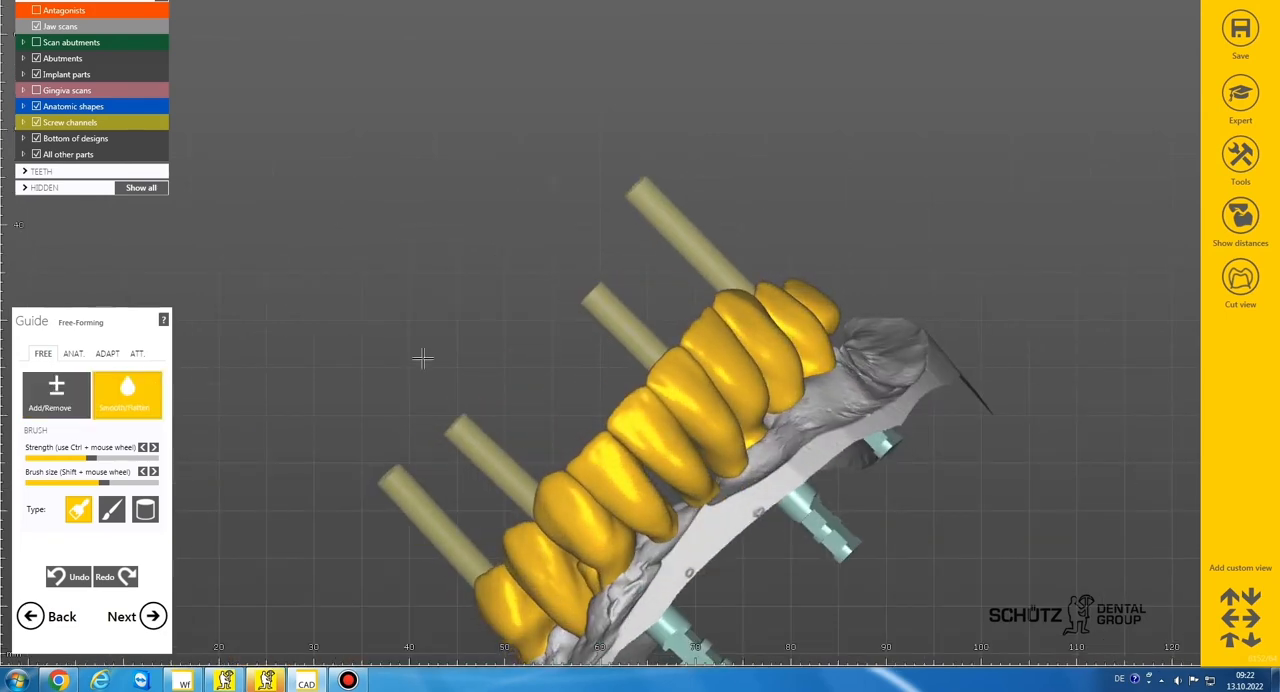
pyautogui.scroll(3, 830, 328)
pyautogui.keyDown('shift'); pyautogui.scroll(2, 833, 331); pyautogui.keyUp('shift')
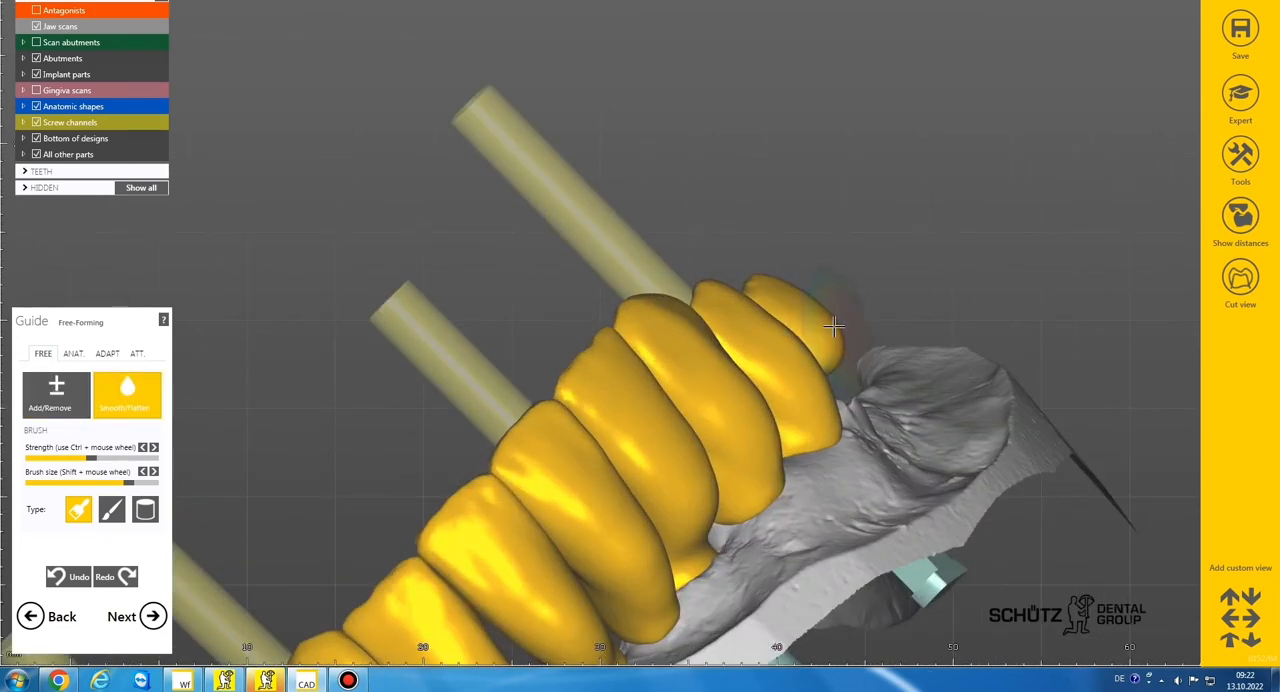
pyautogui.scroll(-3, 833, 326)
pyautogui.moveTo(830, 330); pyautogui.dragTo(851, 308, button='right')
pyautogui.scroll(3, 808, 345)
pyautogui.scroll(-3, 851, 313)
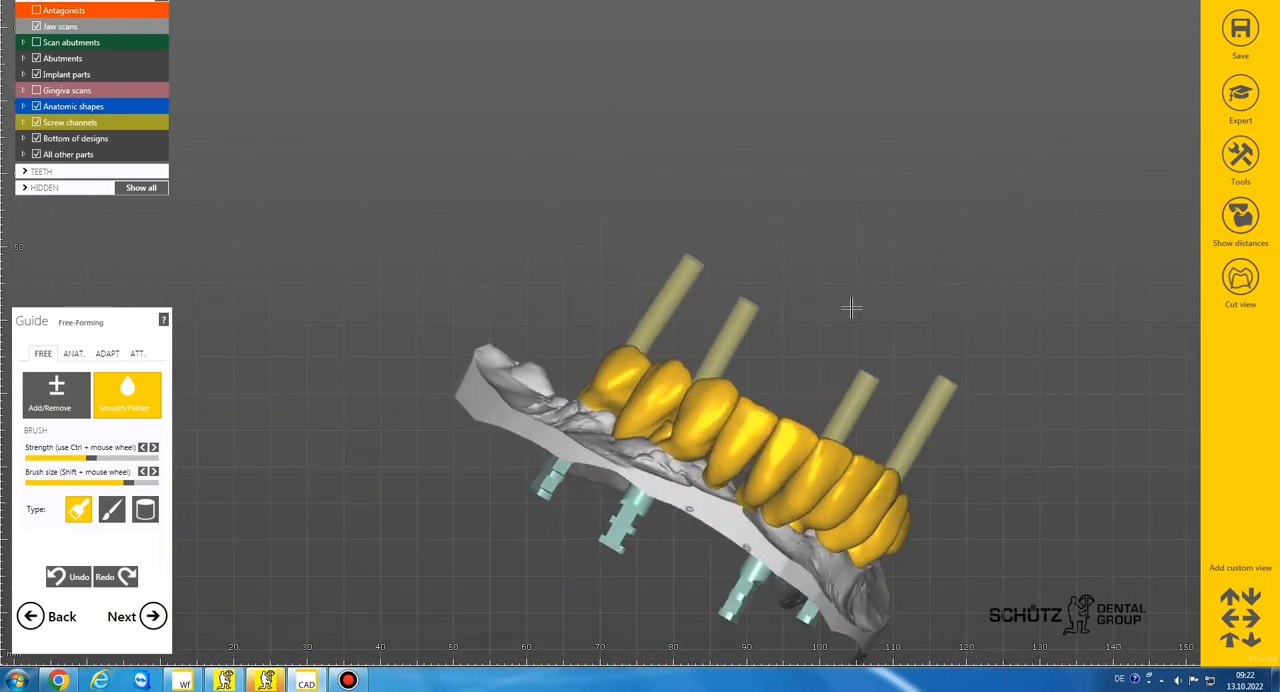
# Smooth the buccal surfaces of the right premolars 45 and 44 up to canine 43 with a larger brush
pyautogui.scroll(1, 881, 495)
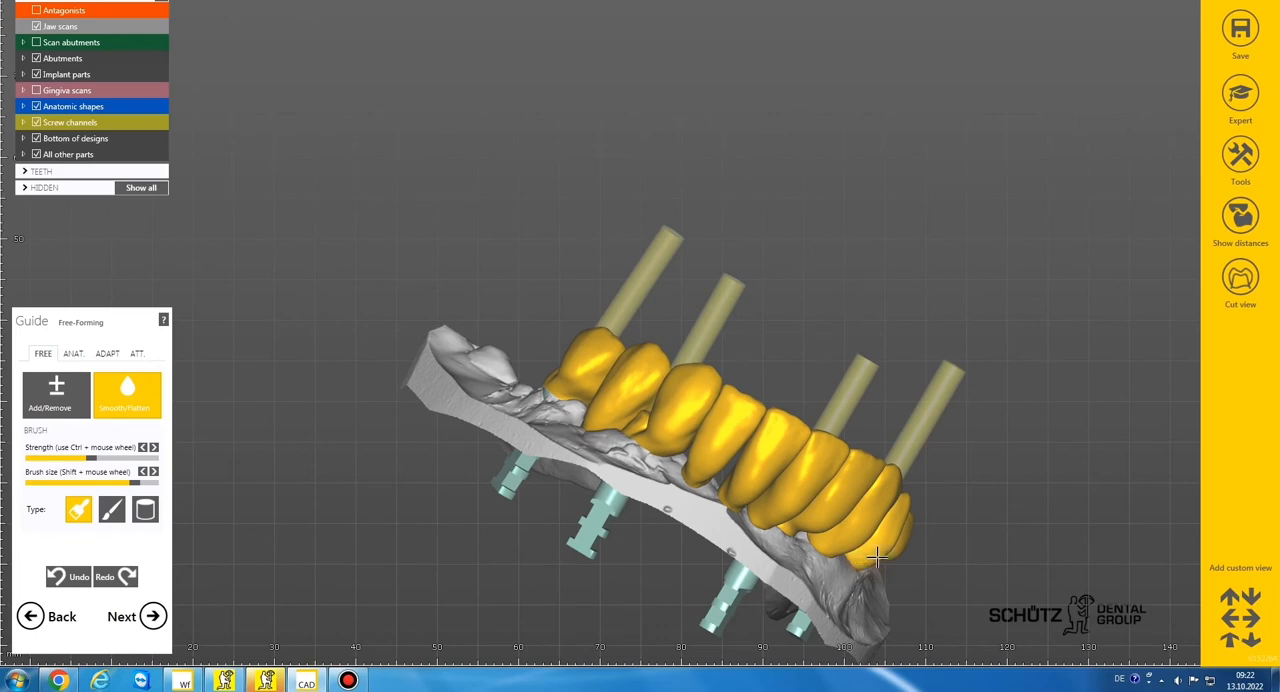
pyautogui.scroll(-2, 608, 393)
pyautogui.moveTo(608, 391); pyautogui.dragTo(580, 373, button='right')
pyautogui.scroll(4, 573, 373)
pyautogui.keyDown('shift'); pyautogui.scroll(1, 558, 372); pyautogui.keyUp('shift')
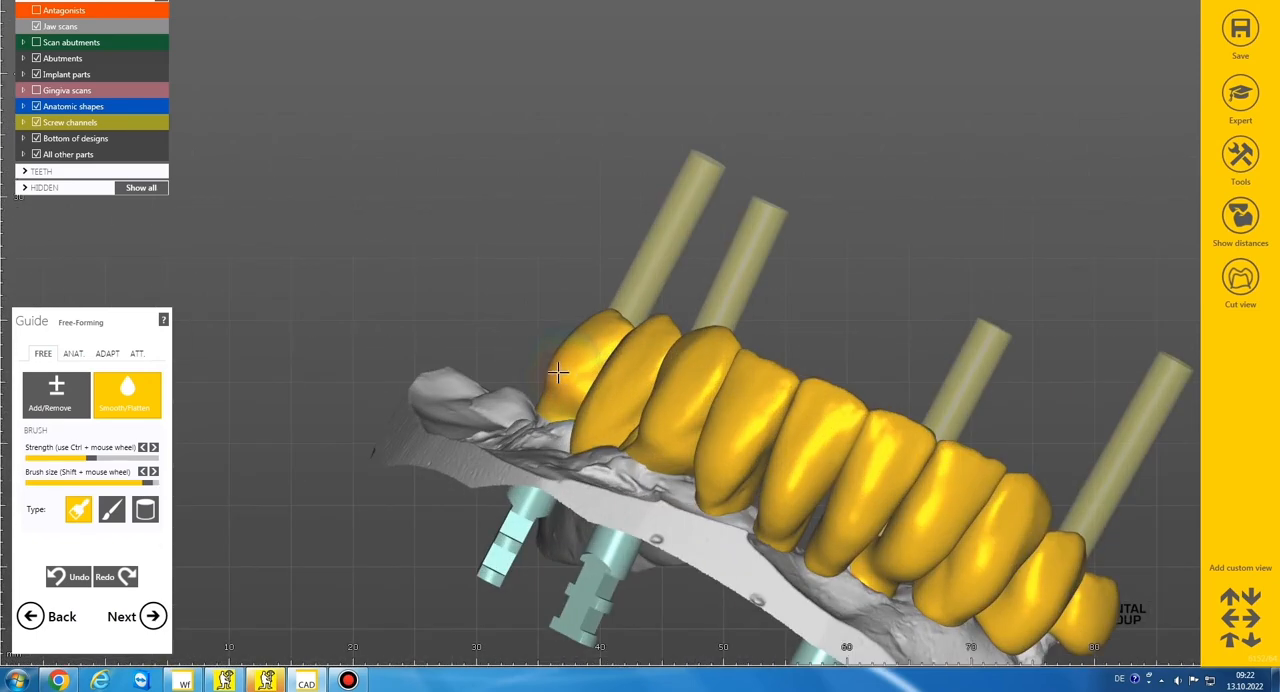
pyautogui.moveTo(557, 405); pyautogui.dragTo(580, 434)
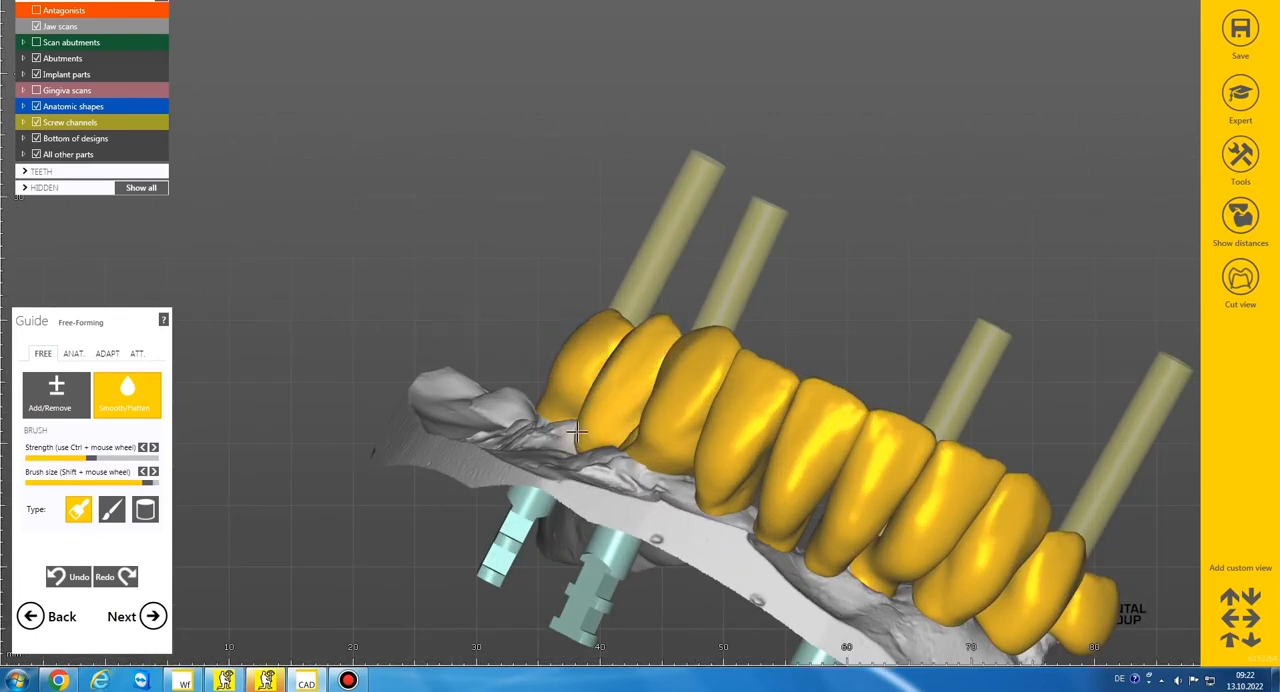
pyautogui.moveTo(596, 385); pyautogui.dragTo(644, 432)
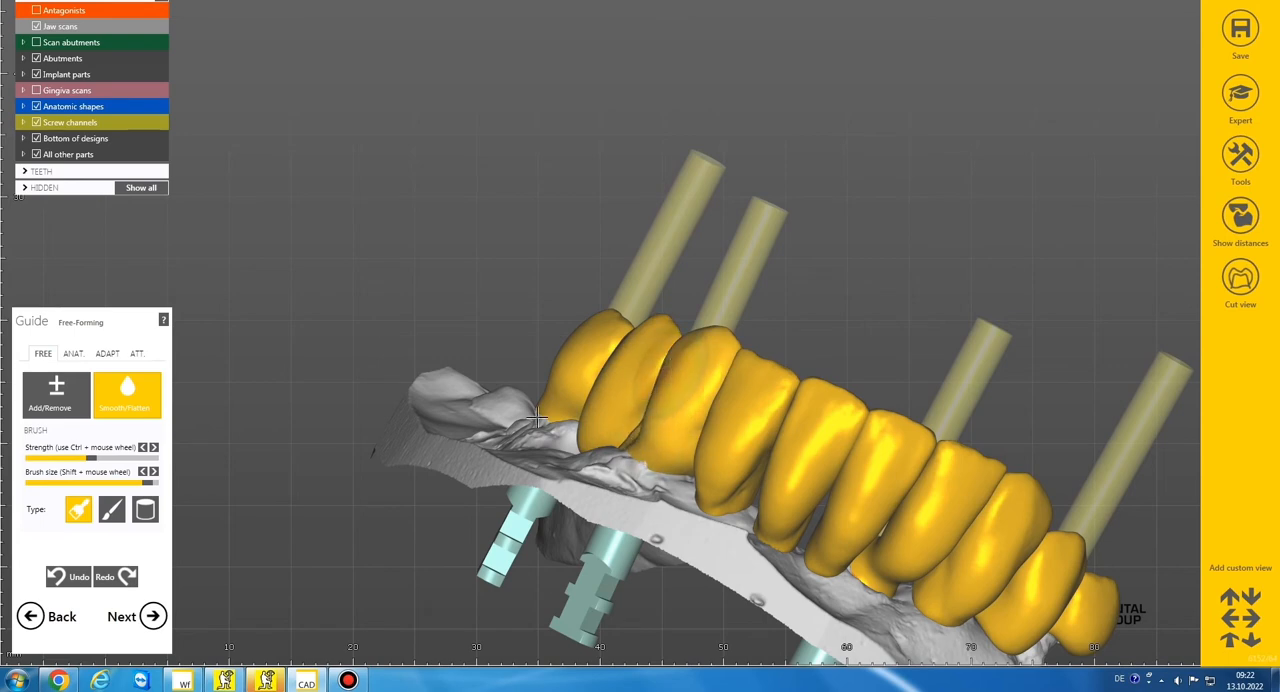
# Add material to the buccal surfaces of the right premolars 44 and 45
pyautogui.scroll(-3, 499, 432)
pyautogui.moveTo(499, 432)
pyautogui.mouseDown(button='right')
pyautogui.moveTo(511, 409)
pyautogui.moveTo(560, 405)
pyautogui.mouseUp(button='right')
pyautogui.scroll(4, 572, 405)
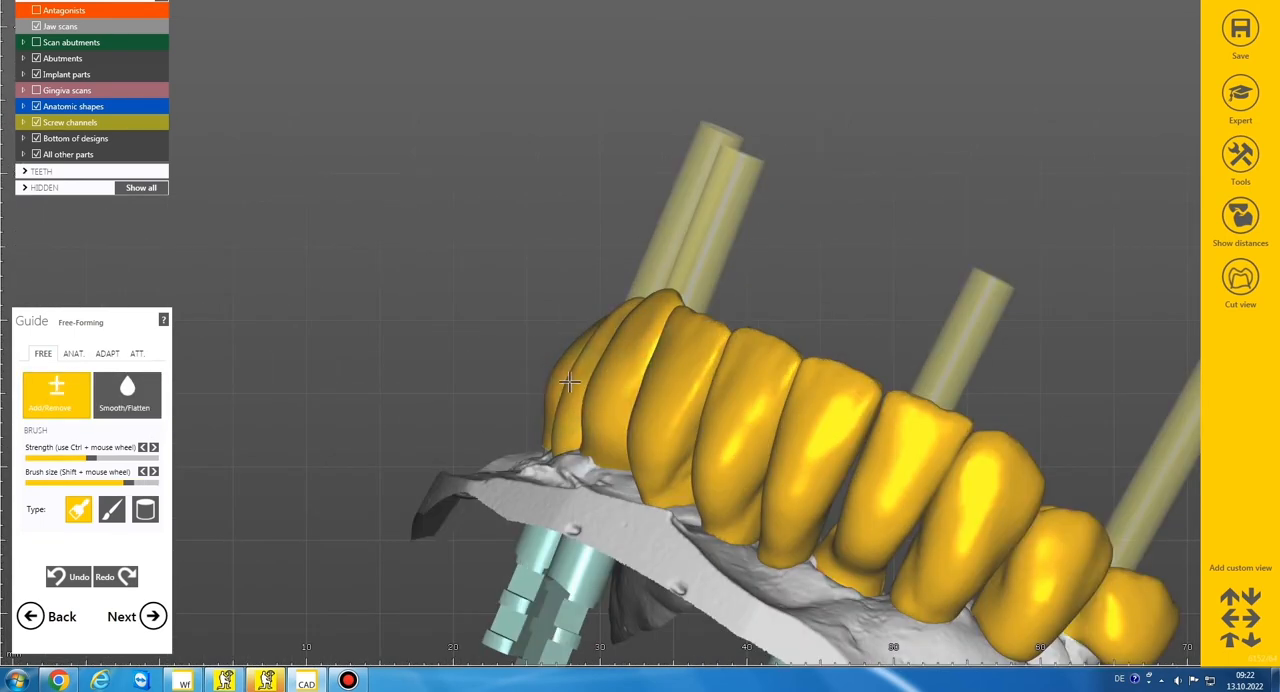
pyautogui.scroll(-8, 590, 404)
pyautogui.moveTo(590, 404)
pyautogui.mouseDown(button='right')
pyautogui.moveTo(594, 421)
pyautogui.moveTo(586, 412)
pyautogui.mouseUp(button='right')
pyautogui.scroll(3, 586, 412)
# Smooth the labial surfaces of teeth 31 and 32 from the gingiva upward, and turn the arch to its lingual side
pyautogui.click(139, 405)
pyautogui.scroll(5, 523, 400)
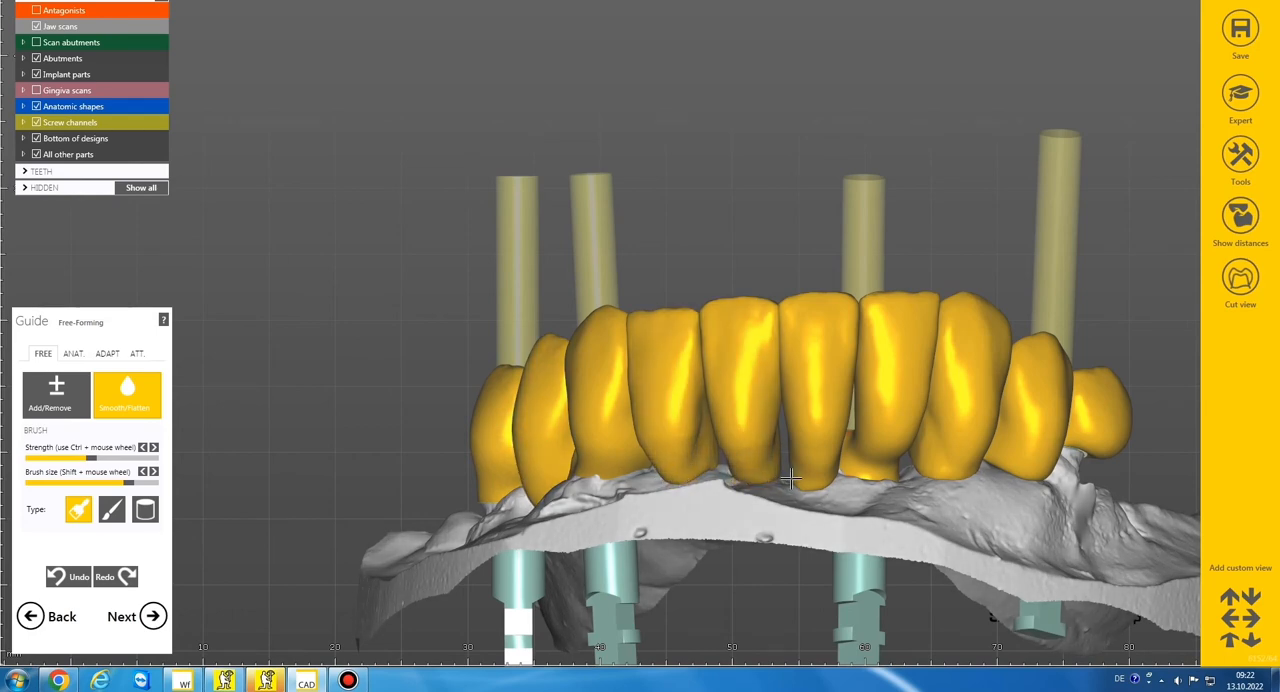
pyautogui.moveTo(816, 479); pyautogui.dragTo(818, 394, button='right')
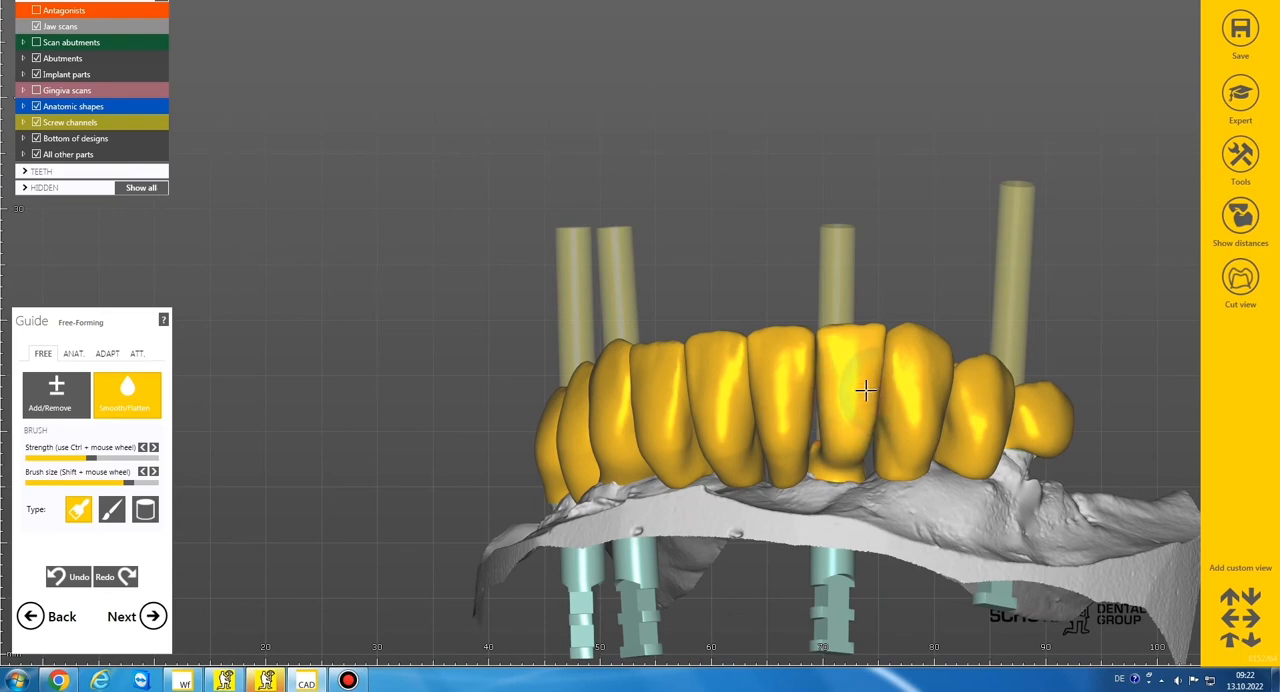
pyautogui.scroll(-5, 864, 403)
pyautogui.moveTo(864, 403); pyautogui.dragTo(695, 465, button='right')
pyautogui.scroll(3, 695, 465)
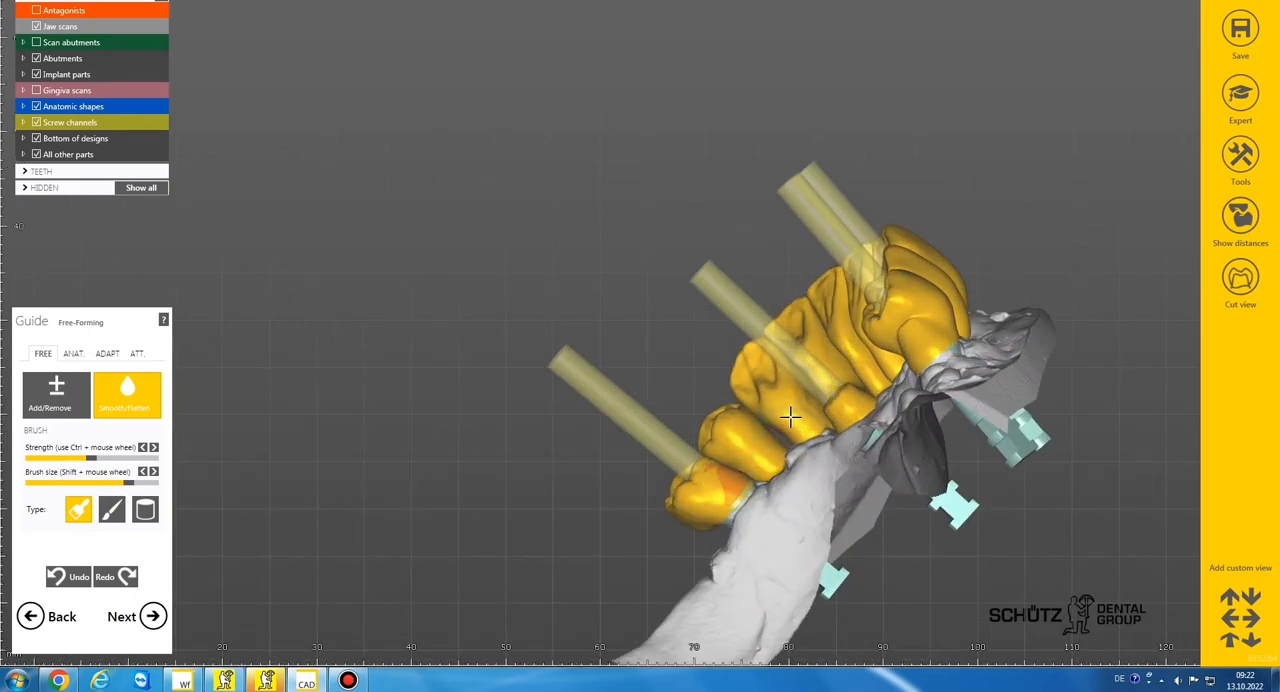
# Switch free-forming to the anatomic presets with Tooth Parts as the movable region
pyautogui.moveTo(800, 406); pyautogui.dragTo(772, 421, button='right')
pyautogui.moveTo(722, 372); pyautogui.dragTo(821, 367, button='right')
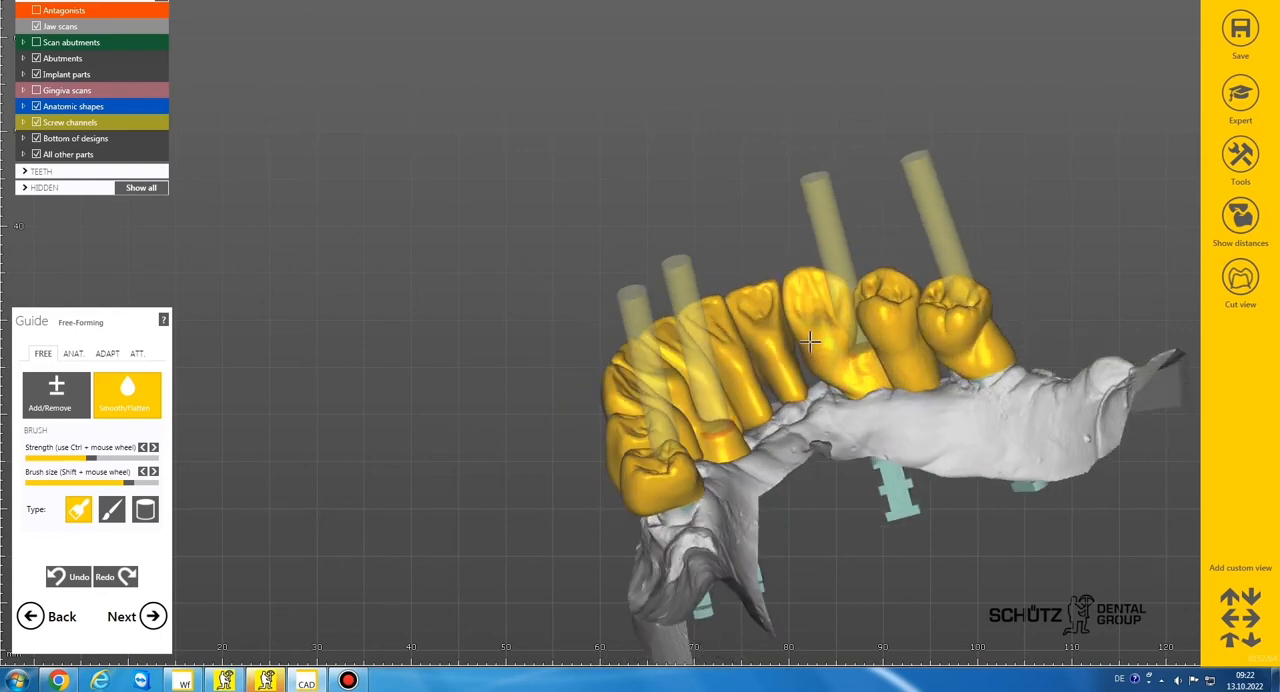
pyautogui.click(77, 358)
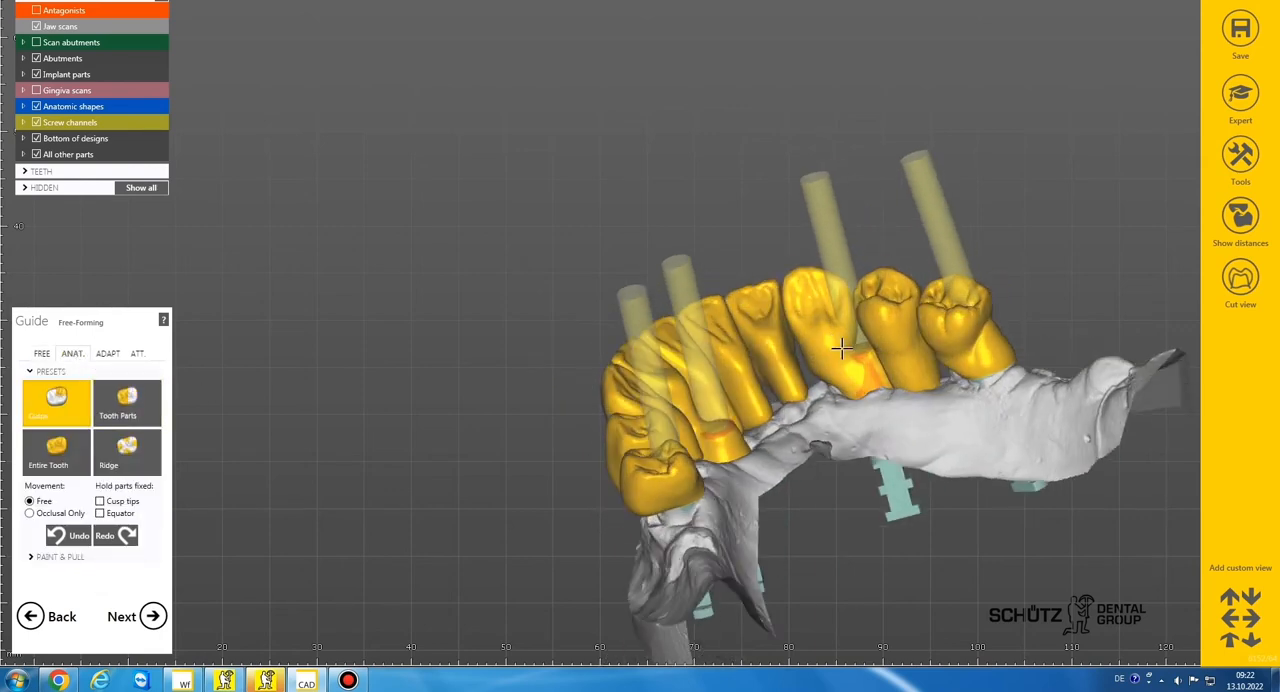
pyautogui.click(126, 402)
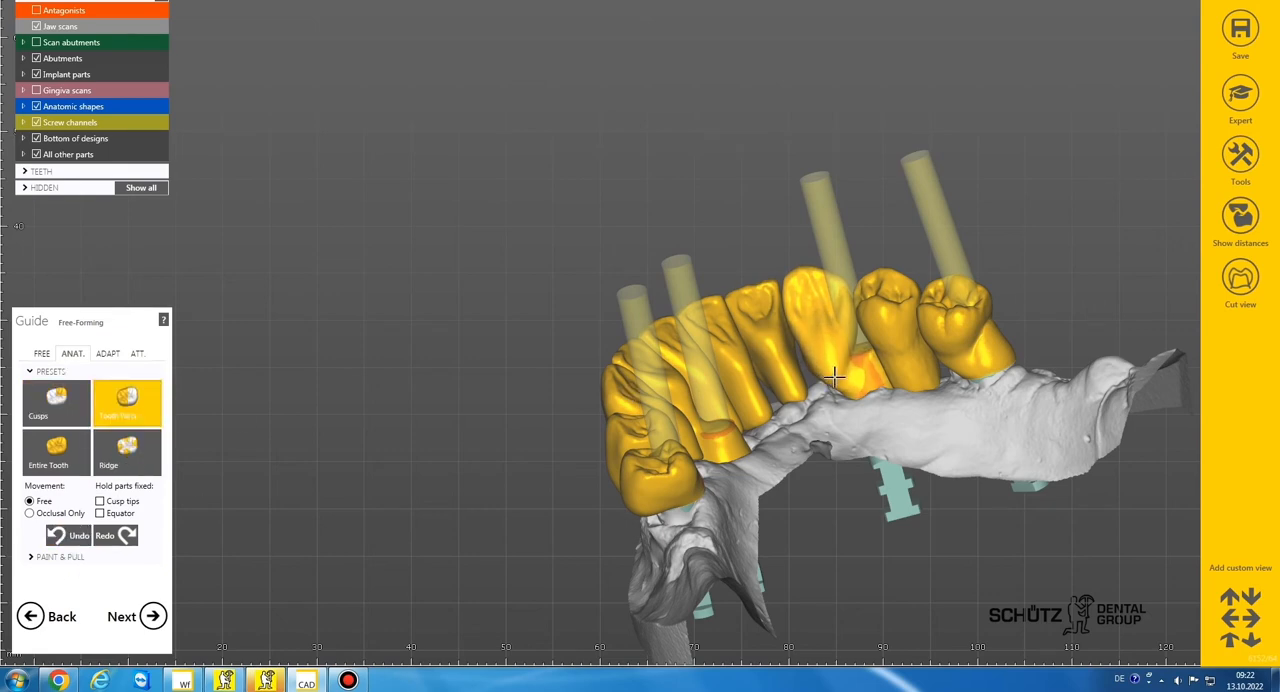
pyautogui.scroll(-4, 810, 367)
pyautogui.moveTo(810, 367); pyautogui.dragTo(896, 319, button='right')
pyautogui.scroll(6, 845, 377)
pyautogui.scroll(-2, 841, 381)
pyautogui.scroll(4, 892, 320)
pyautogui.scroll(-4, 896, 319)
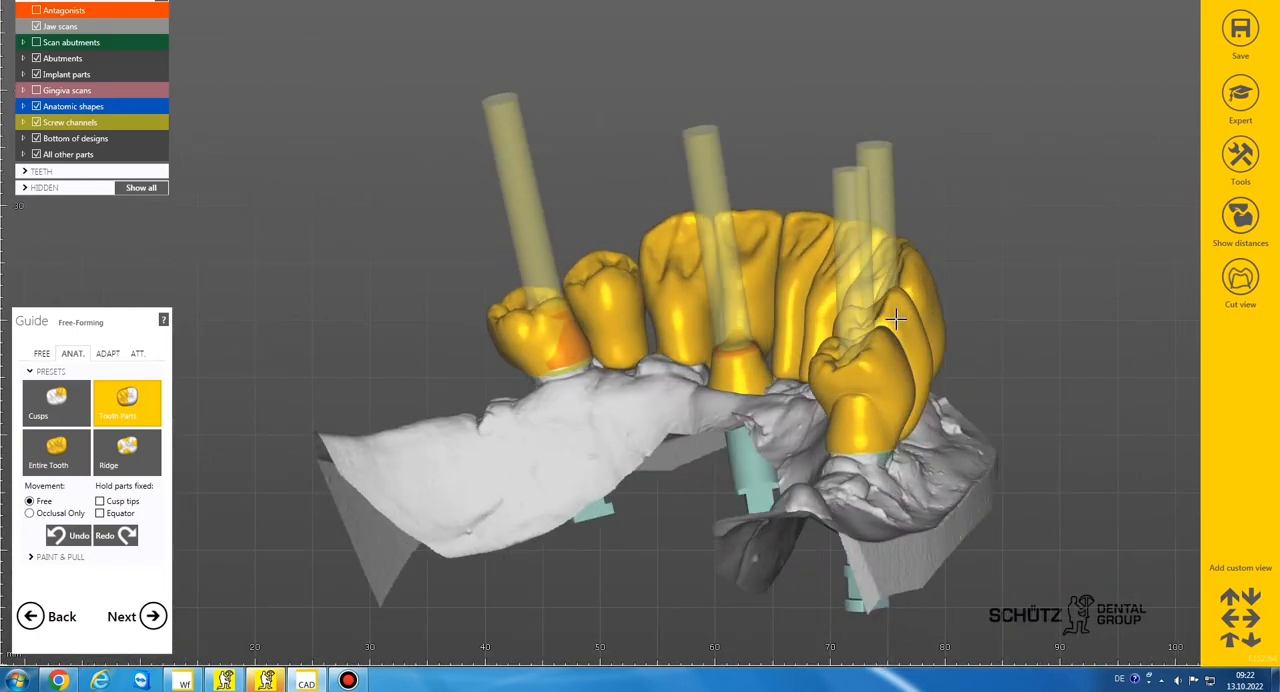
# Show the color-coded distances on the teeth and hide the screw channels
pyautogui.click(1240, 215)
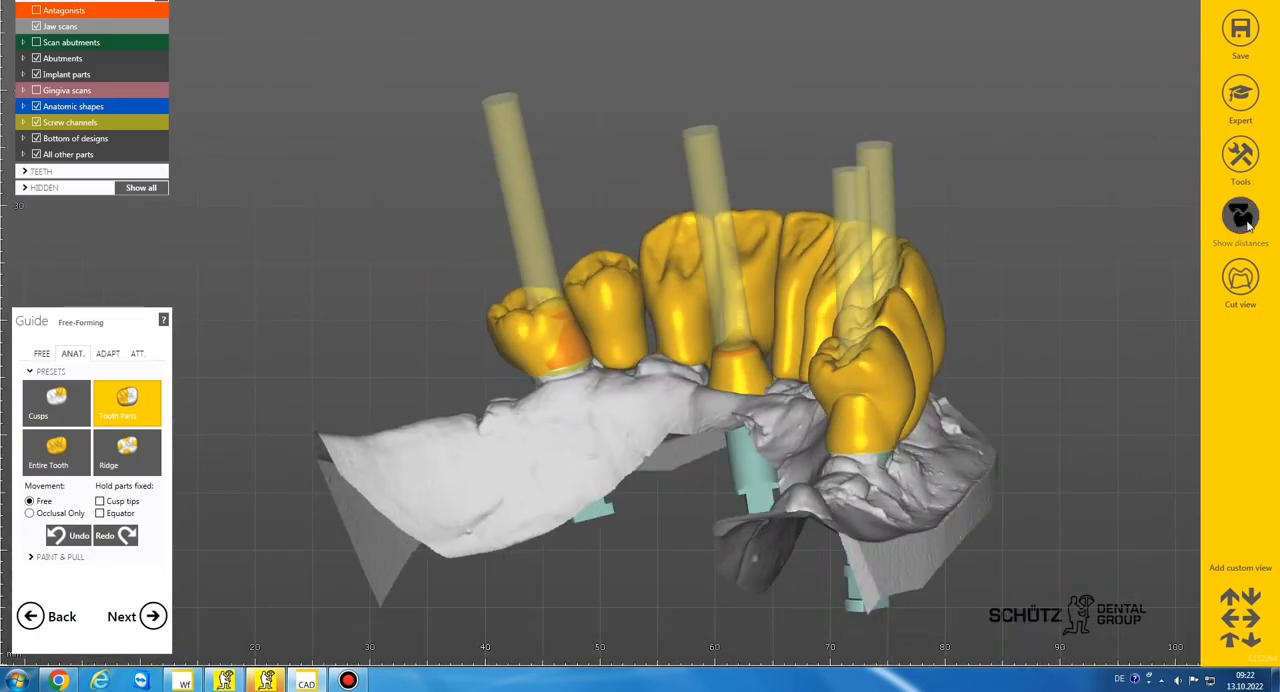
pyautogui.click(36, 122)
pyautogui.moveTo(700, 300); pyautogui.dragTo(760, 295, button='right')
pyautogui.scroll(5, 742, 300)
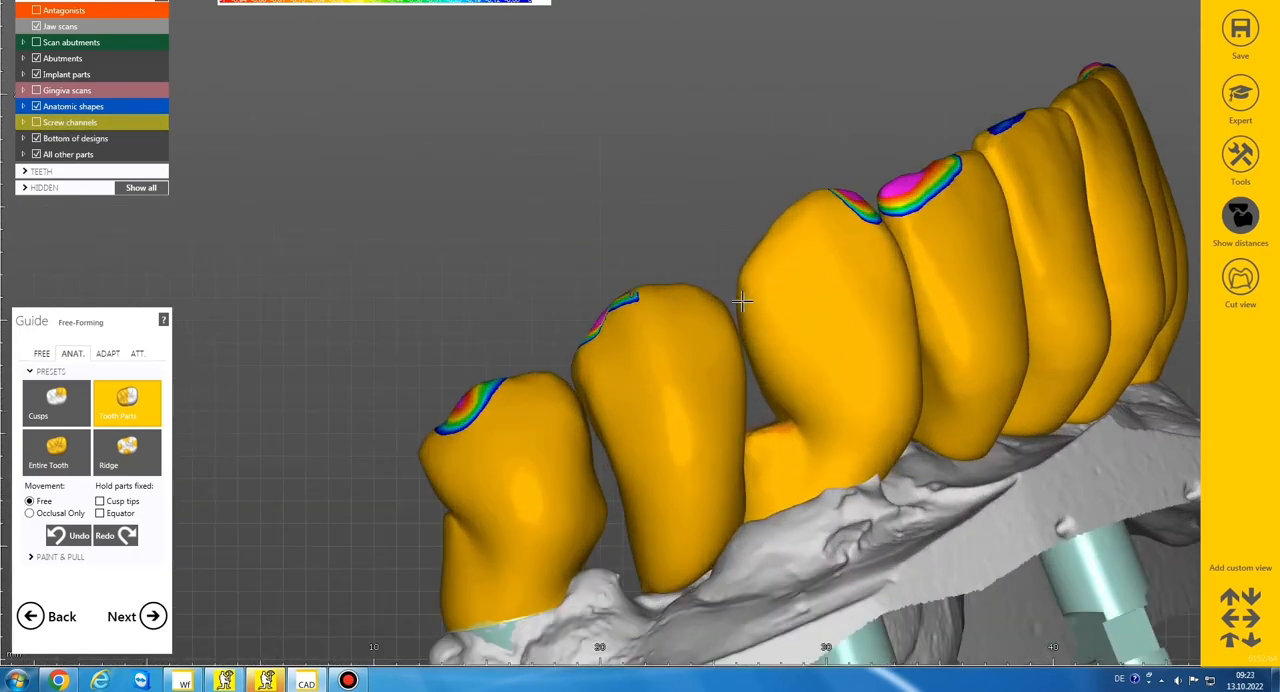
# Pull the distal part of canine 43 toward premolar 44 and reshape the distal part of 44
pyautogui.moveTo(741, 288); pyautogui.dragTo(721, 298)
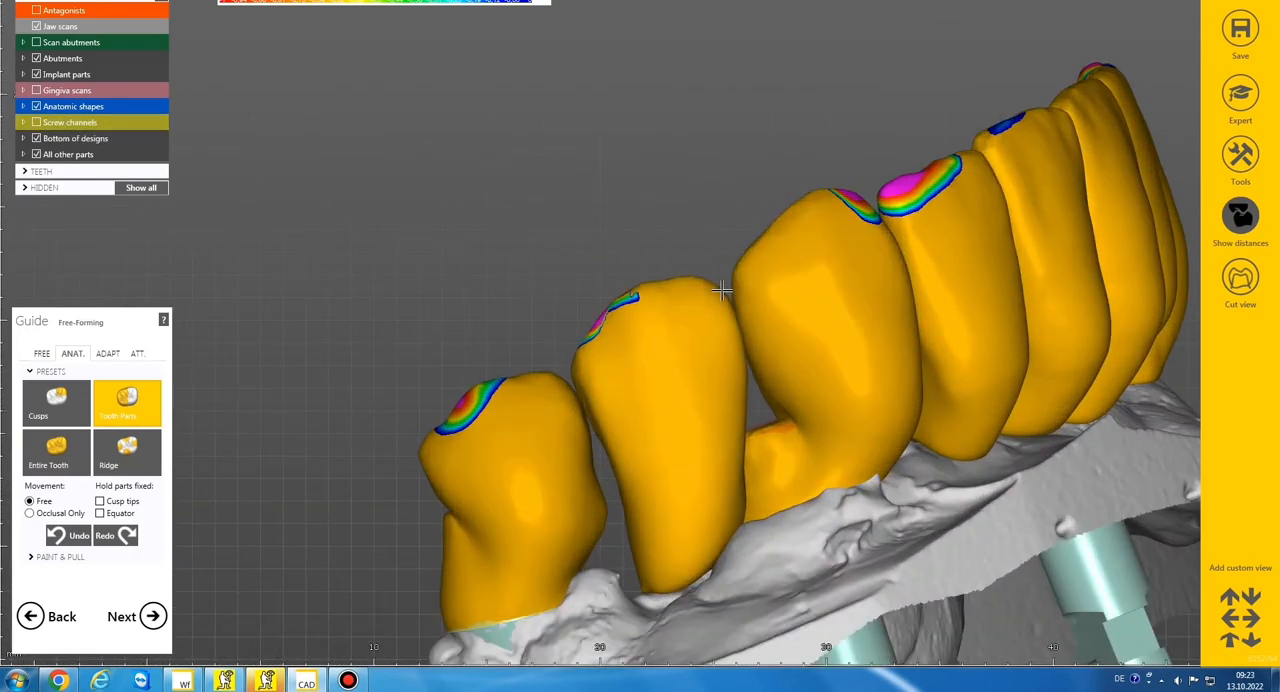
pyautogui.moveTo(585, 341); pyautogui.dragTo(593, 353)
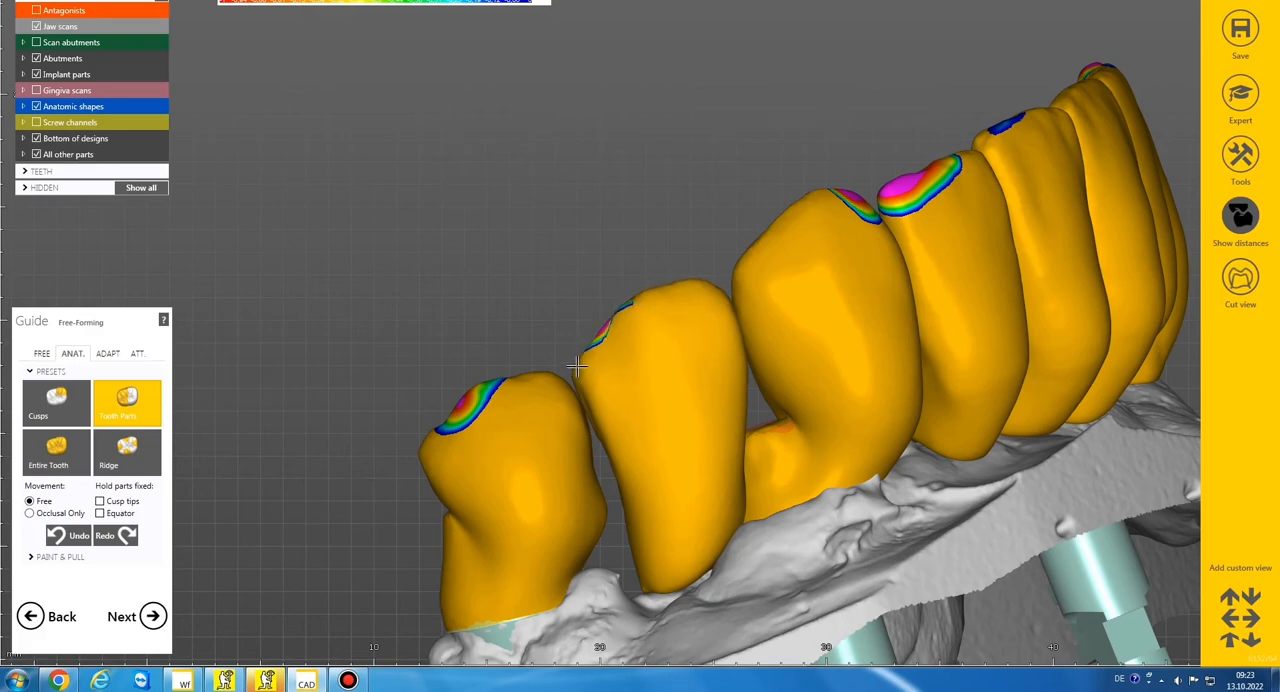
# Reposition the right premolars 44 and 45 with Entire Tooth movement to reduce their contact with the antagonist
pyautogui.scroll(-5, 583, 382)
pyautogui.moveTo(583, 386)
pyautogui.mouseDown(button='right')
pyautogui.moveTo(612, 386)
pyautogui.moveTo(575, 385)
pyautogui.moveTo(603, 380)
pyautogui.mouseUp(button='right')
pyautogui.scroll(5, 603, 380)
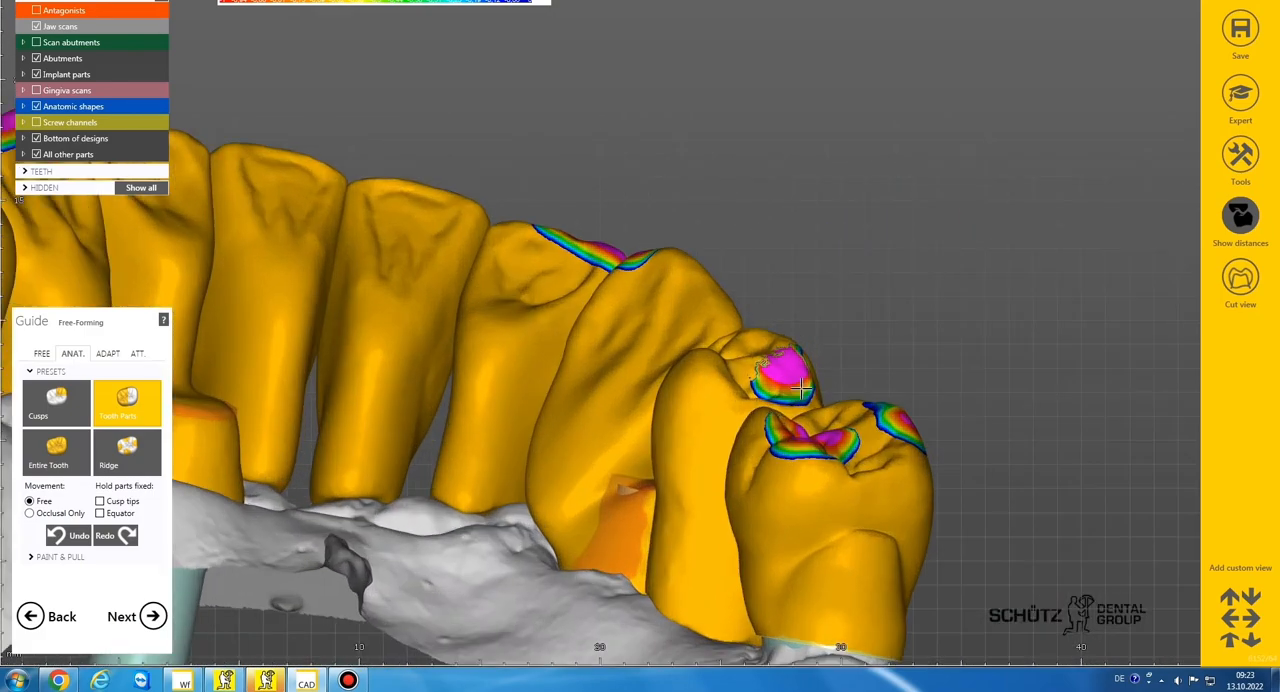
pyautogui.moveTo(795, 403); pyautogui.dragTo(776, 389, button='right')
pyautogui.moveTo(785, 392); pyautogui.dragTo(787, 404)
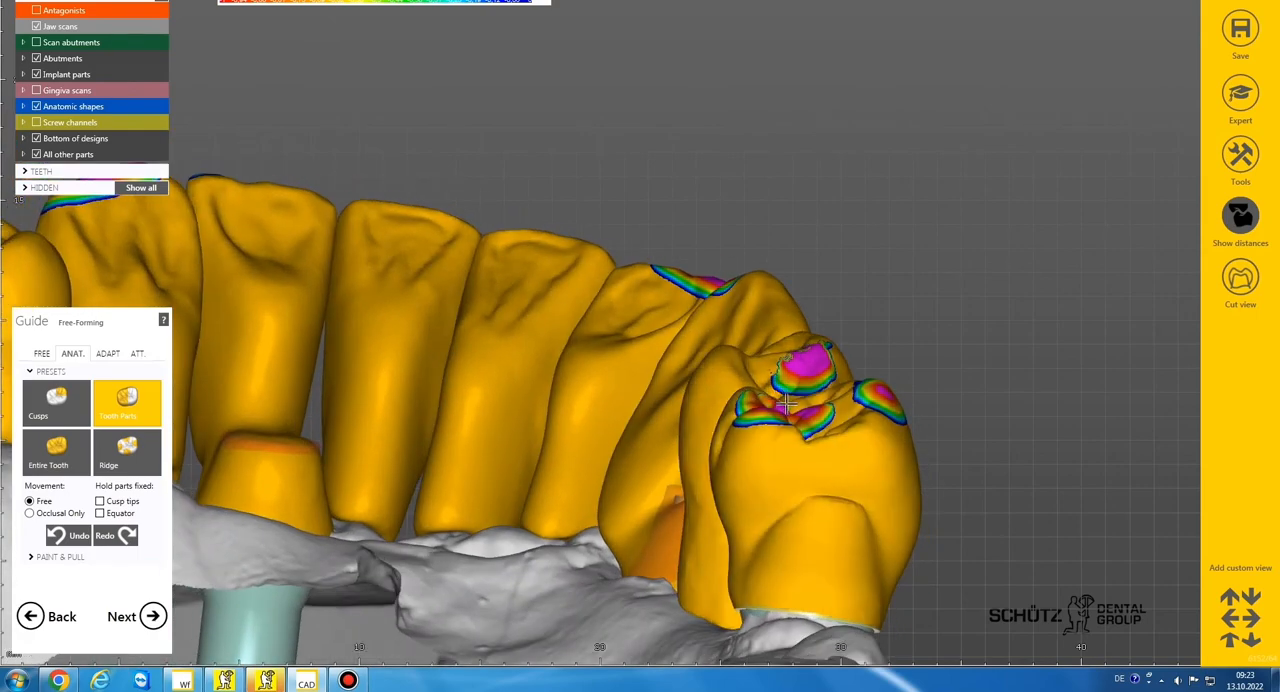
pyautogui.scroll(-3, 806, 404)
pyautogui.moveTo(806, 403); pyautogui.dragTo(682, 400, button='right')
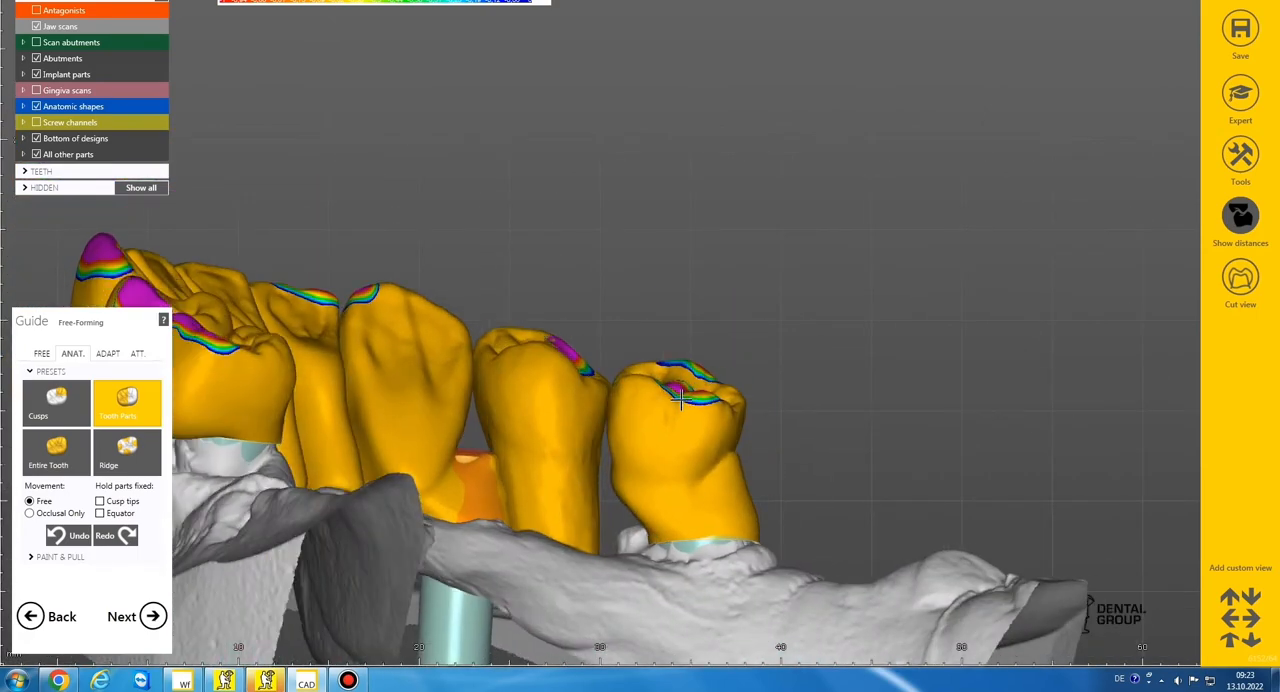
pyautogui.click(66, 456)
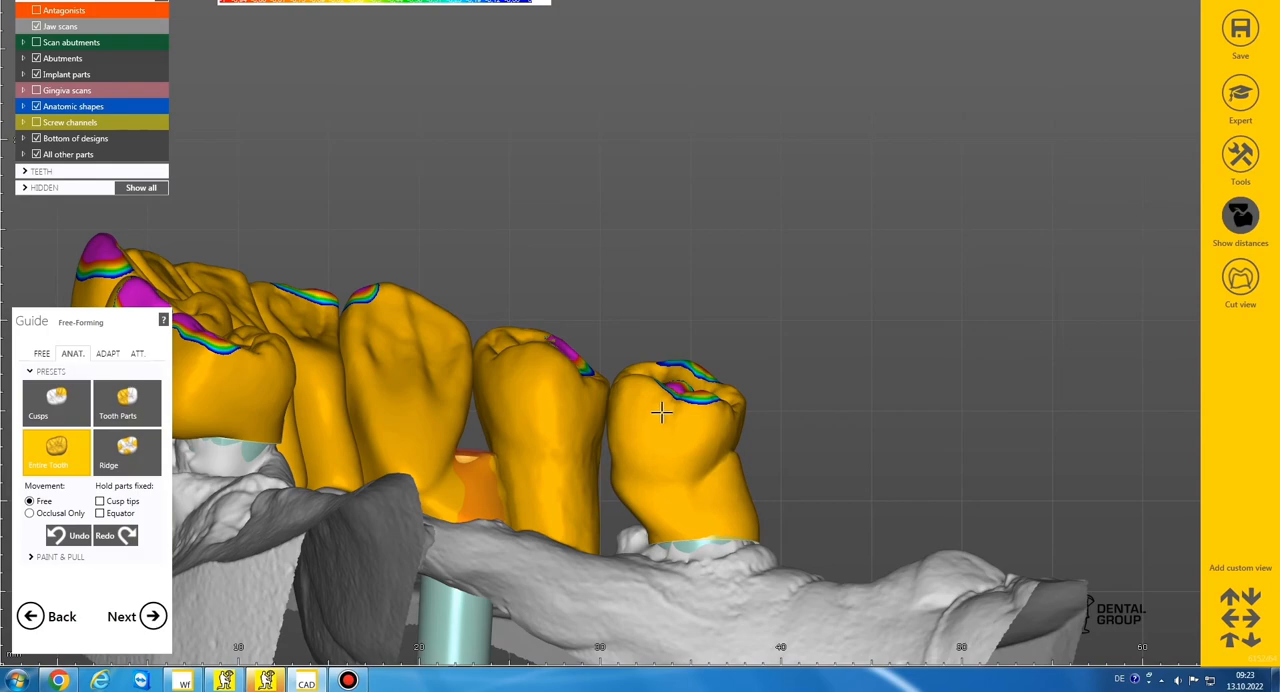
pyautogui.scroll(-5, 657, 422)
pyautogui.moveTo(657, 422); pyautogui.dragTo(658, 423, button='right')
pyautogui.scroll(3, 640, 287)
# Hide the distances and pull the mesiobuccal part of premolar 44 toward canine 43
pyautogui.click(126, 400)
pyautogui.click(1240, 215)
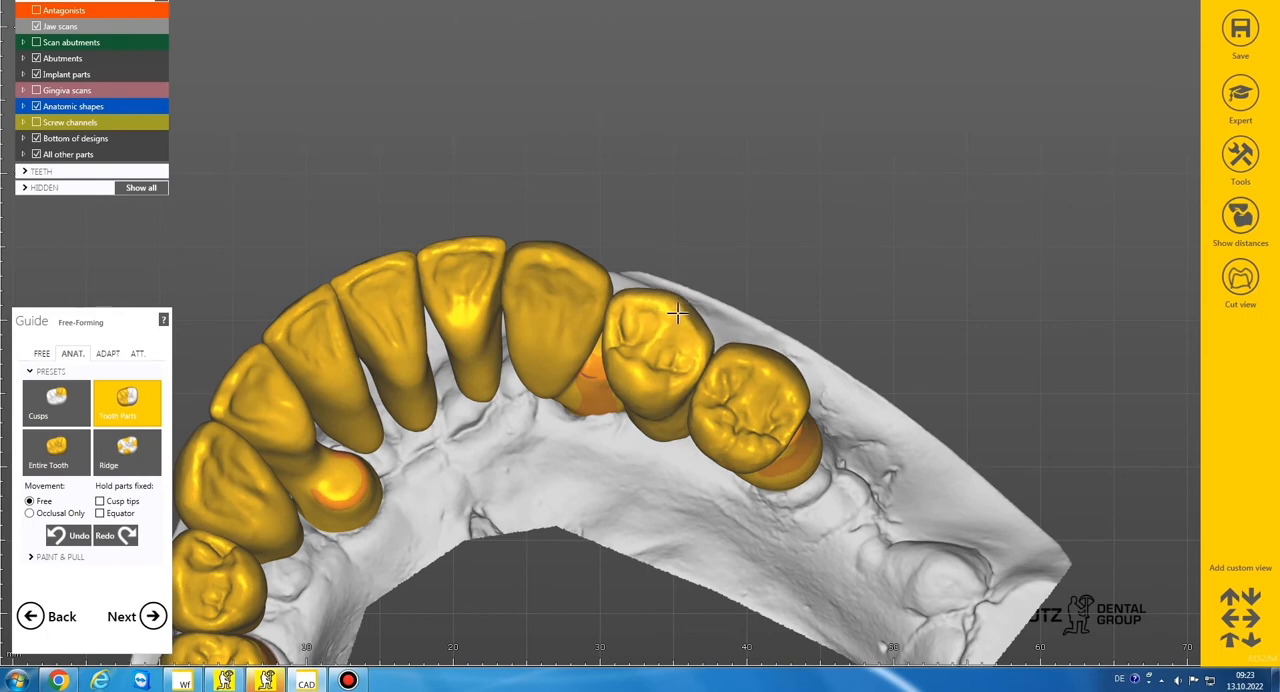
pyautogui.moveTo(677, 314); pyautogui.dragTo(620, 315, button='right')
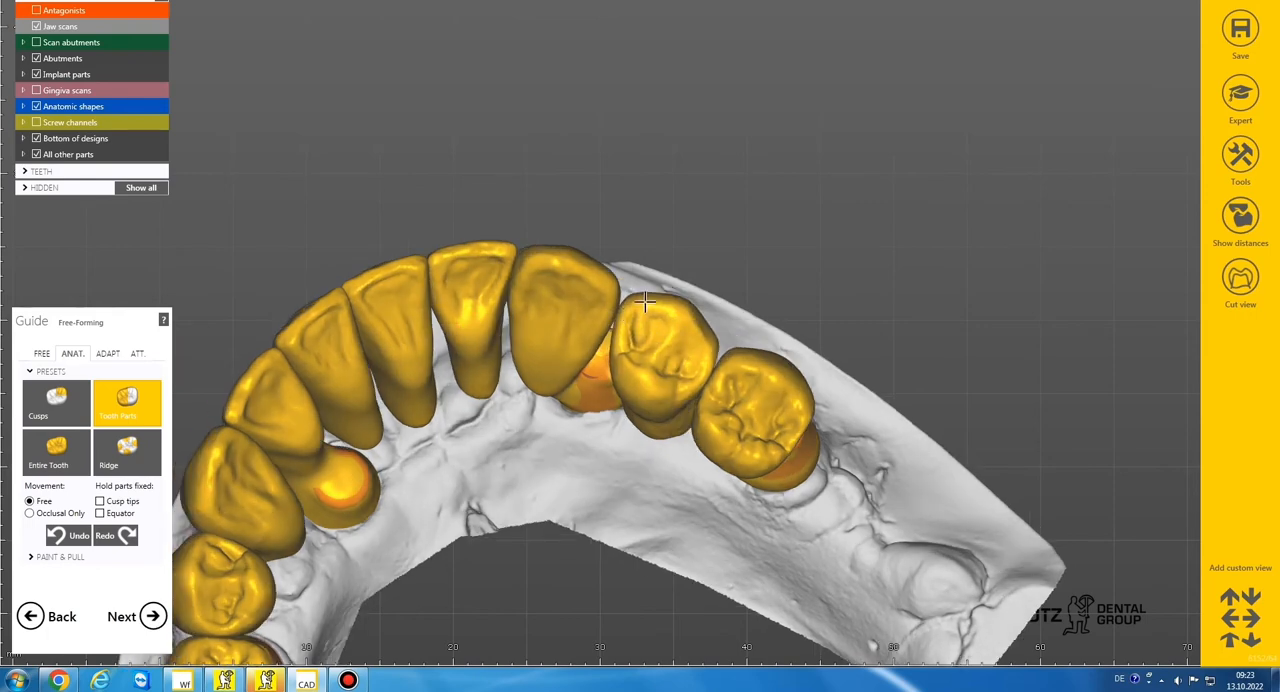
pyautogui.moveTo(620, 306); pyautogui.dragTo(616, 294)
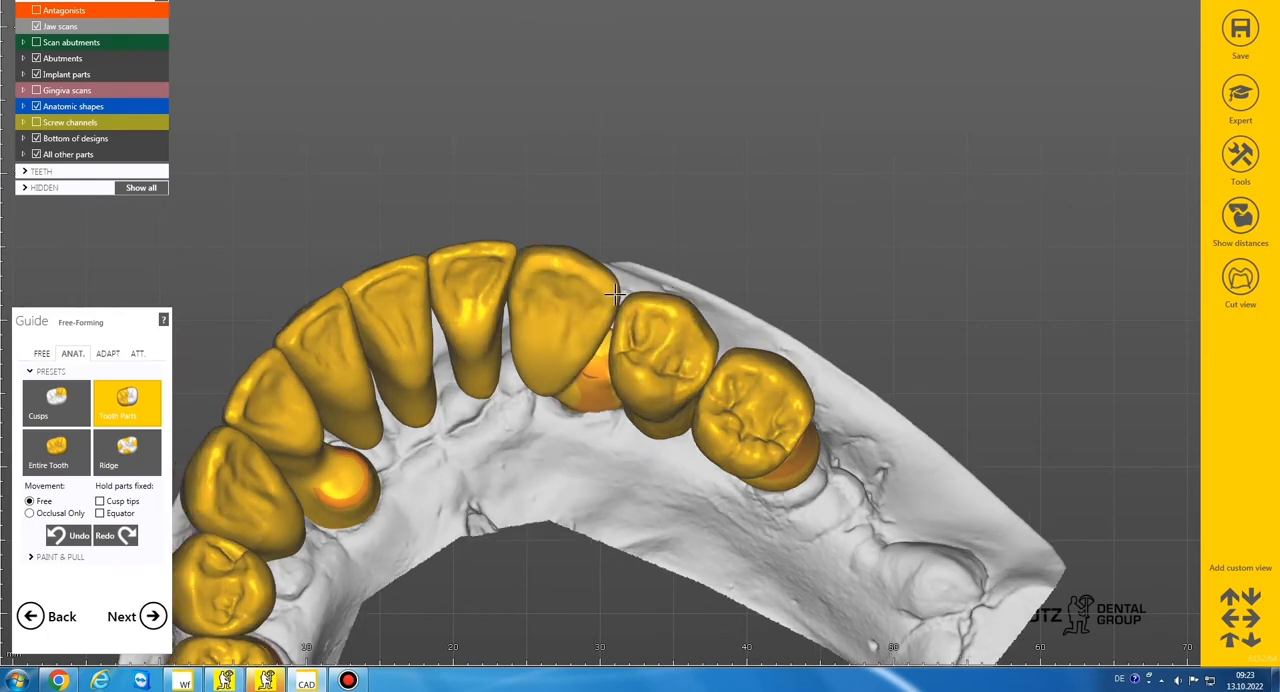
# Show the distances again and lower canine 33 as an entire tooth away from the antagonist
pyautogui.moveTo(564, 298); pyautogui.dragTo(698, 300, button='right')
pyautogui.scroll(-3, 681, 426)
pyautogui.scroll(5, 686, 352)
pyautogui.click(1240, 218)
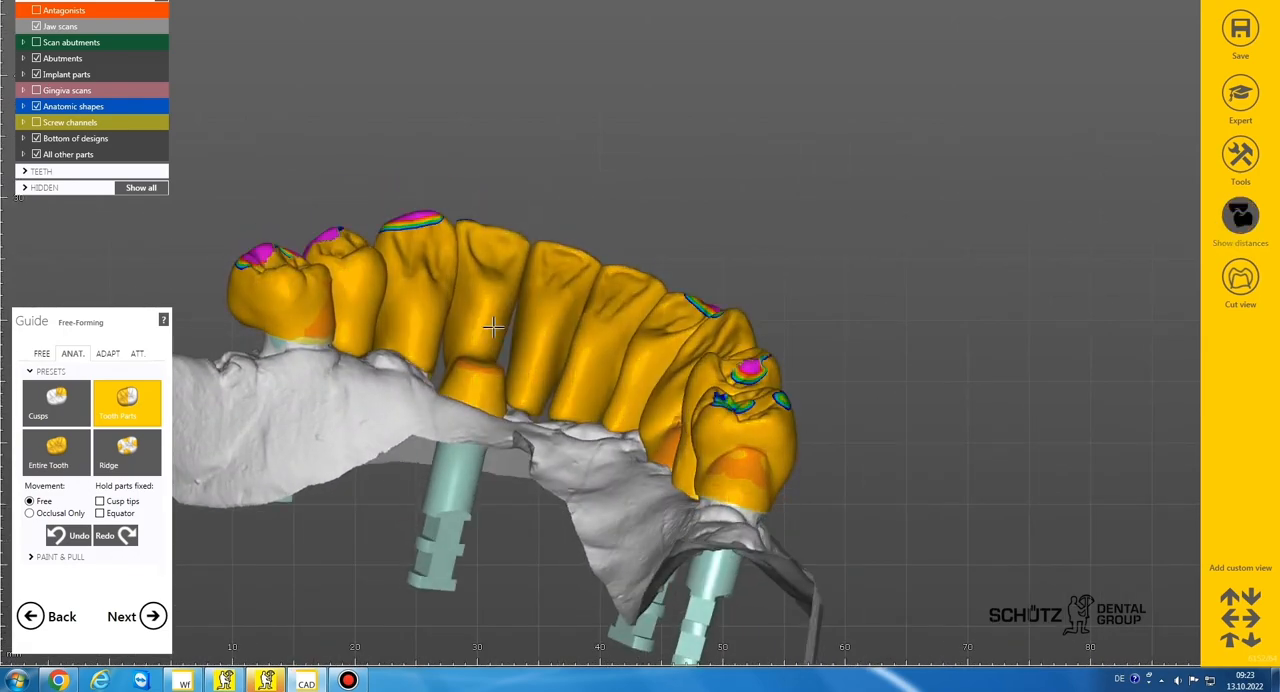
pyautogui.moveTo(660, 380); pyautogui.dragTo(530, 275, button='right')
pyautogui.scroll(4, 529, 262)
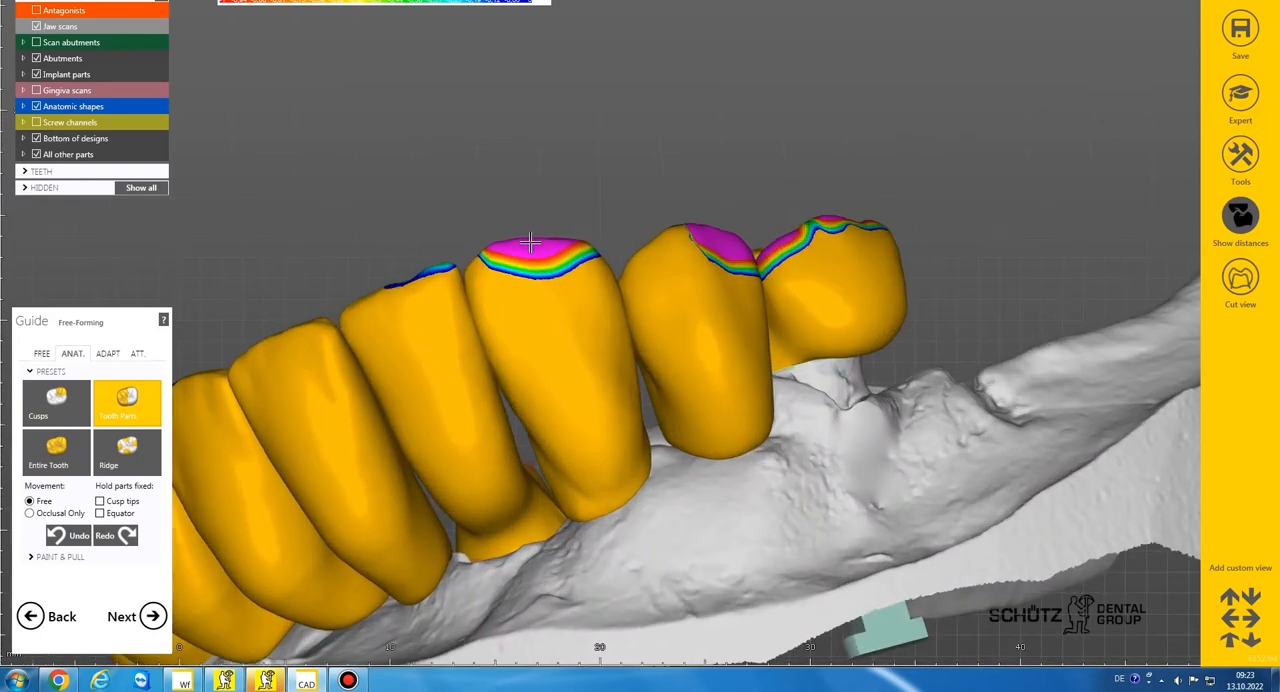
pyautogui.click(57, 452)
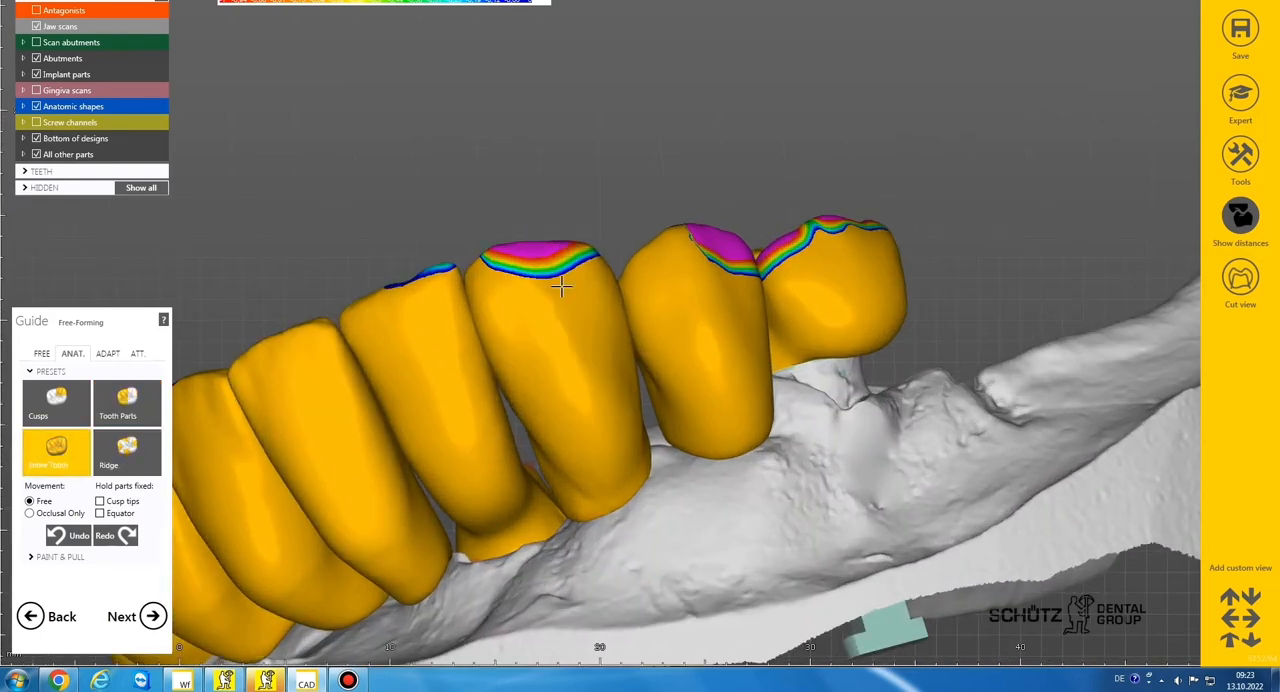
pyautogui.moveTo(575, 253); pyautogui.dragTo(578, 262)
# Lower the mesial part of premolar 34, and move premolars 34 and 35 down as entire teeth
pyautogui.click(127, 403)
pyautogui.scroll(-3, 660, 285)
pyautogui.moveTo(660, 285); pyautogui.dragTo(627, 258, button='right')
pyautogui.scroll(5, 627, 257)
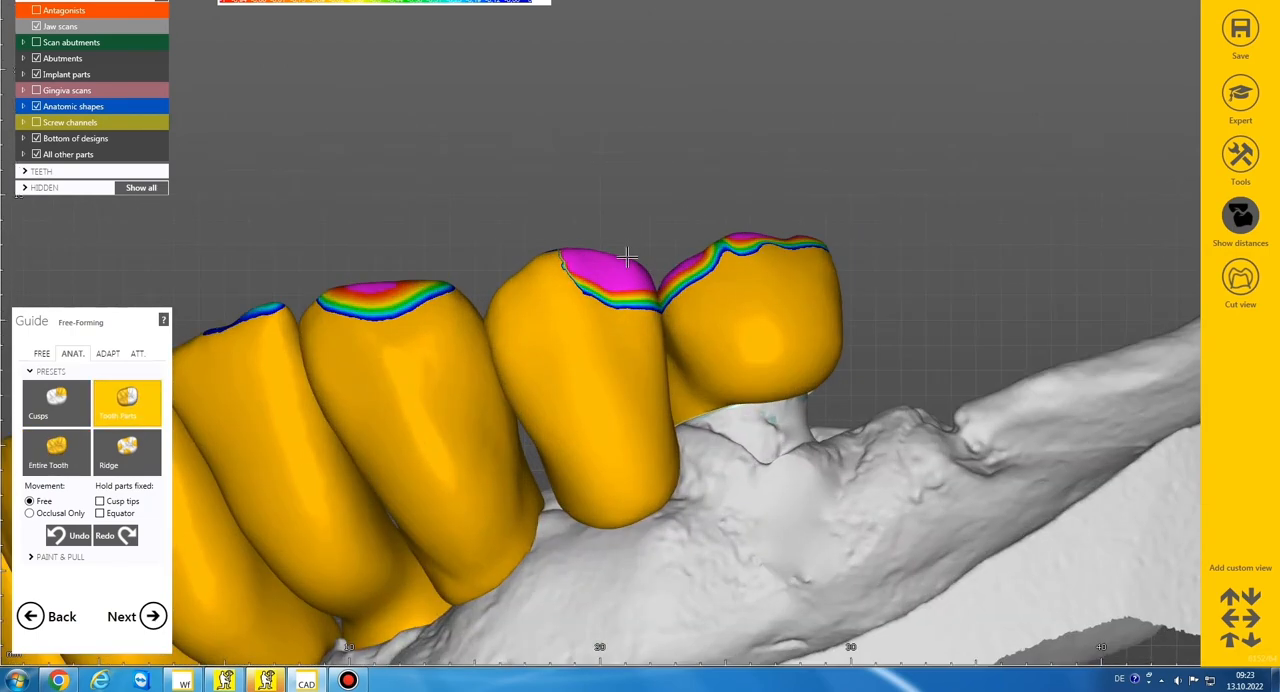
pyautogui.moveTo(567, 258); pyautogui.dragTo(569, 268)
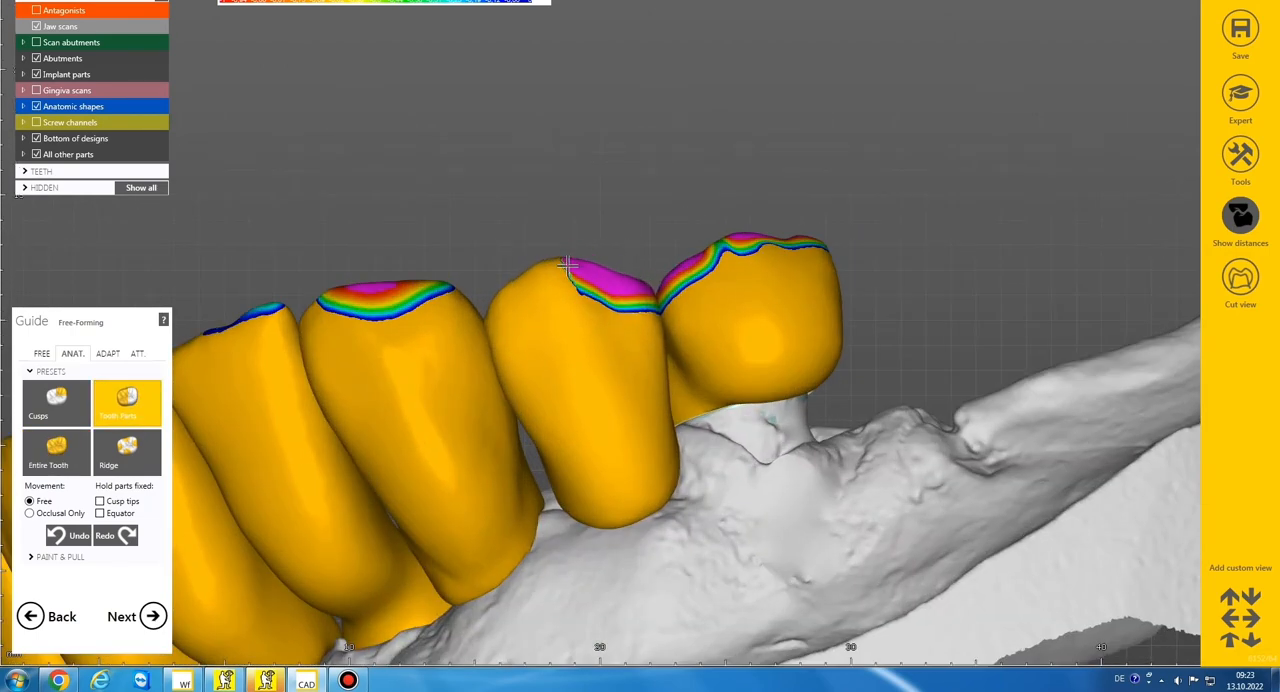
pyautogui.click(57, 452)
pyautogui.moveTo(621, 300); pyautogui.dragTo(623, 318)
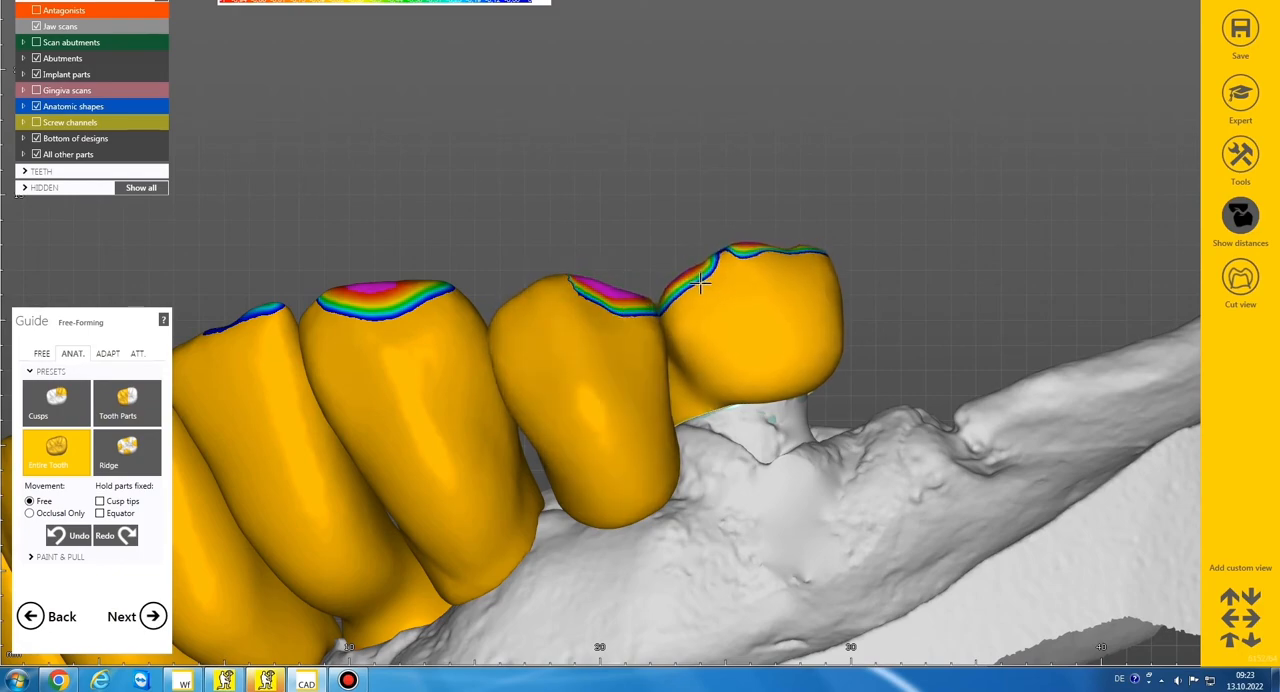
# Examine the marked contact zones of the arch from the front and from the left buccal side
pyautogui.scroll(-5, 704, 285)
pyautogui.moveTo(704, 285); pyautogui.dragTo(703, 285, button='right')
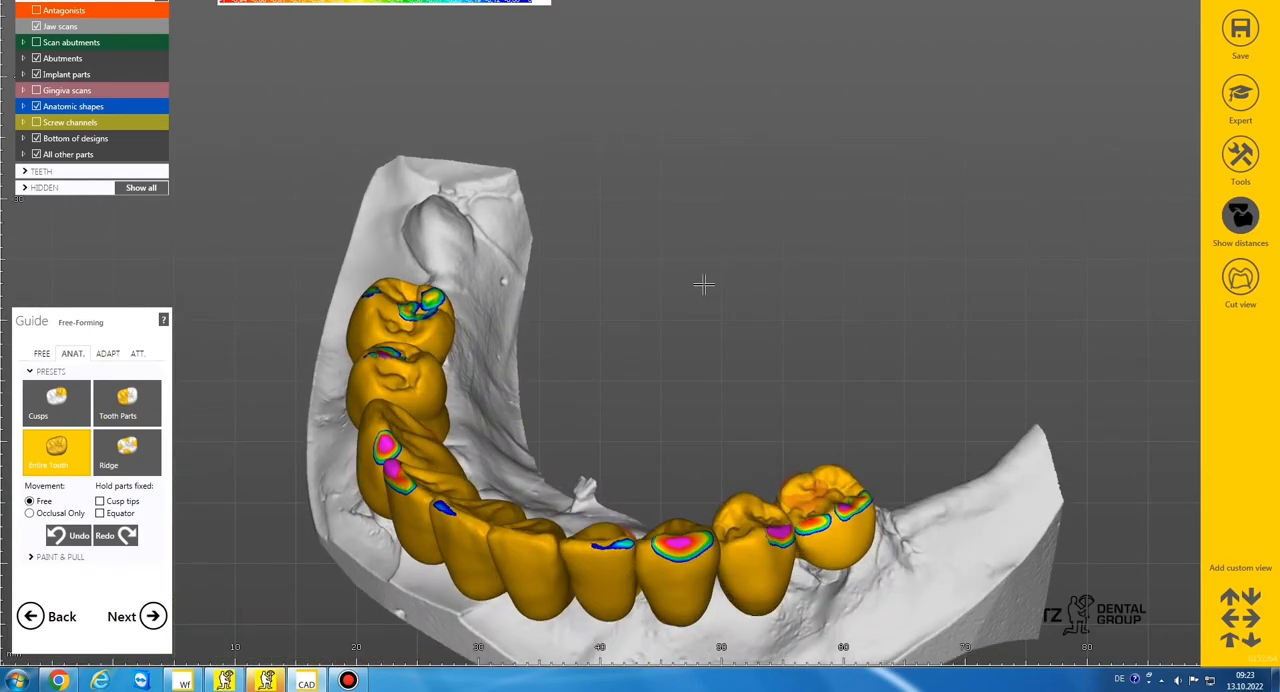
pyautogui.click(149, 399)
pyautogui.scroll(-3, 670, 357)
pyautogui.moveTo(670, 357); pyautogui.dragTo(684, 355, button='right')
pyautogui.scroll(5, 685, 360)
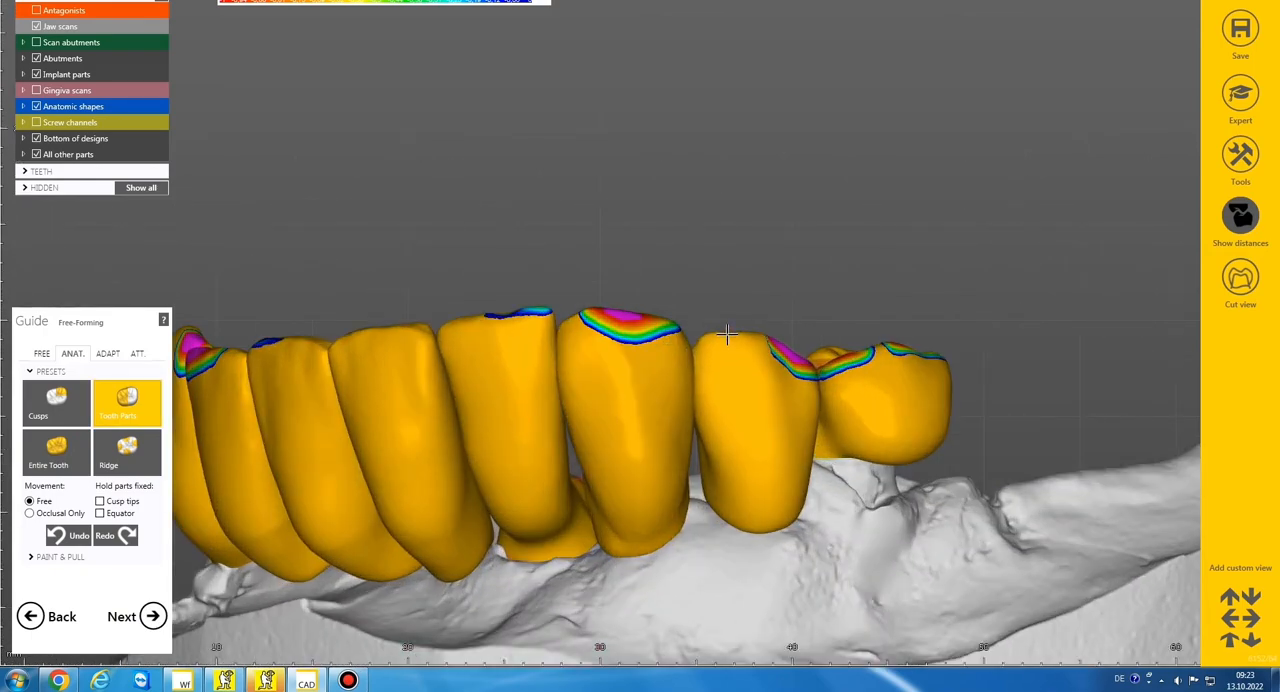
pyautogui.scroll(-3, 701, 352)
pyautogui.moveTo(706, 343); pyautogui.dragTo(709, 334, button='right')
# Show the antagonists and examine how they meet the teeth from the lingual and distal sides
pyautogui.click(37, 12)
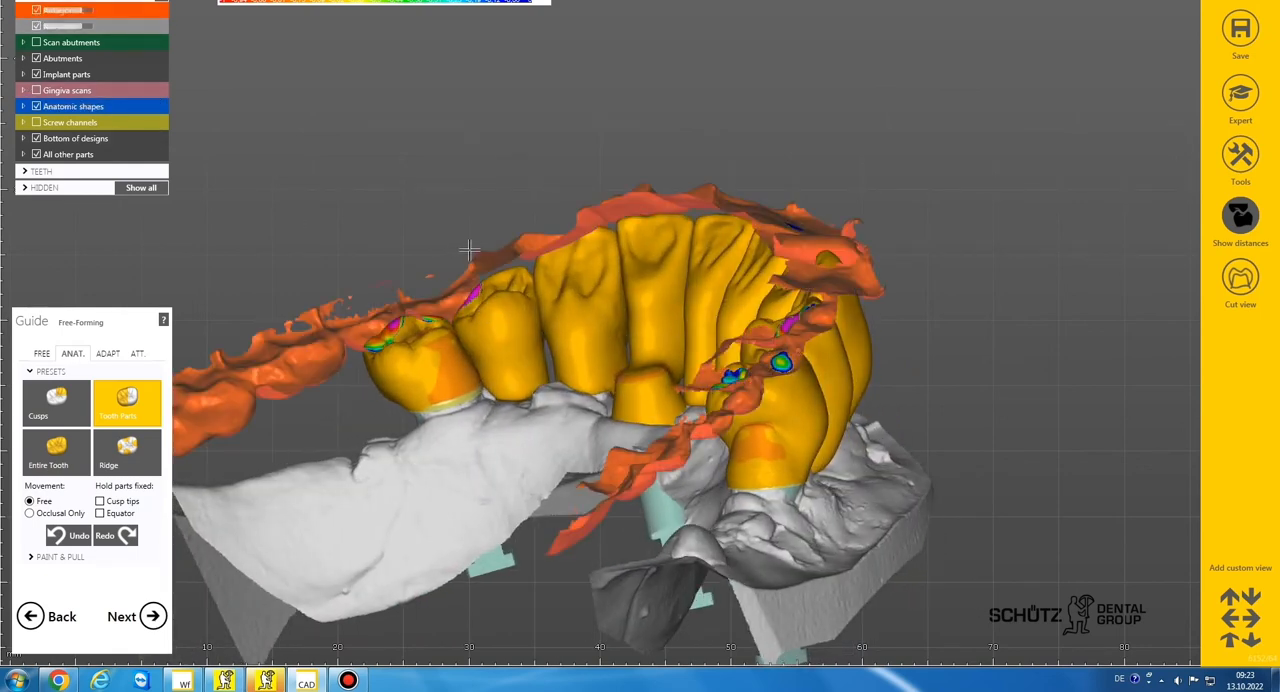
pyautogui.moveTo(474, 343); pyautogui.dragTo(486, 323, button='right')
pyautogui.moveTo(455, 354); pyautogui.dragTo(426, 357)
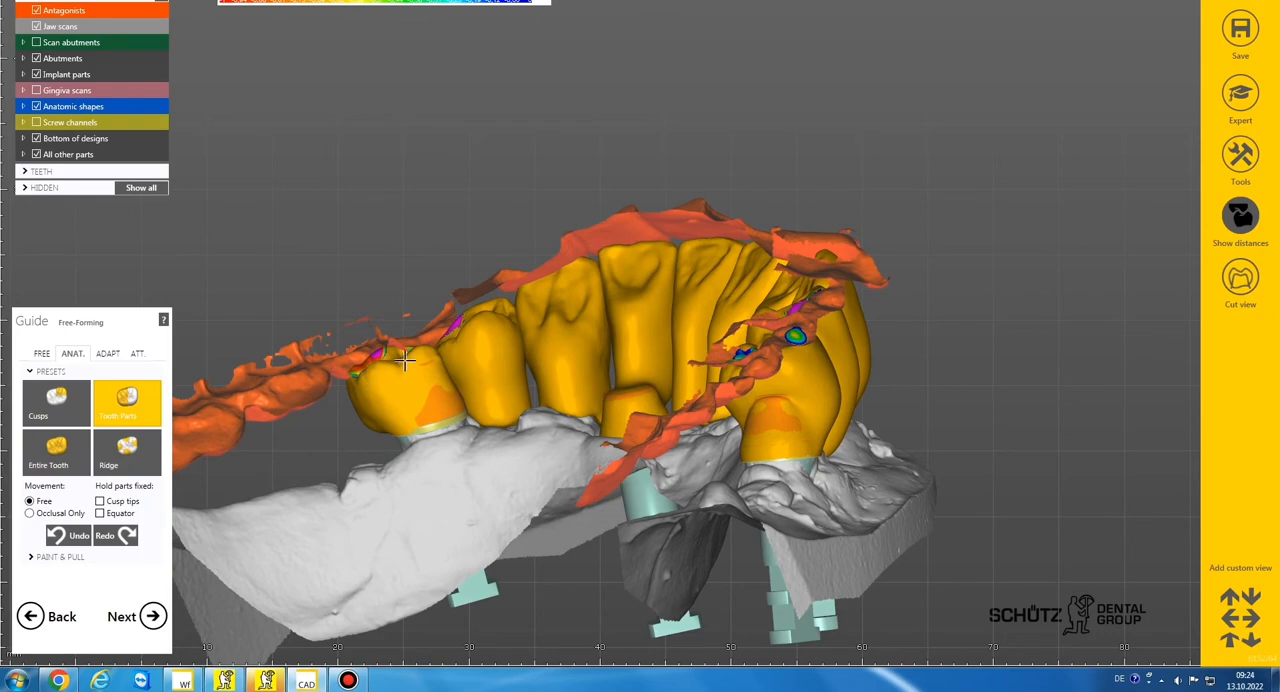
pyautogui.scroll(-4, 703, 323)
pyautogui.moveTo(703, 323); pyautogui.dragTo(689, 341, button='right')
pyautogui.scroll(6, 689, 341)
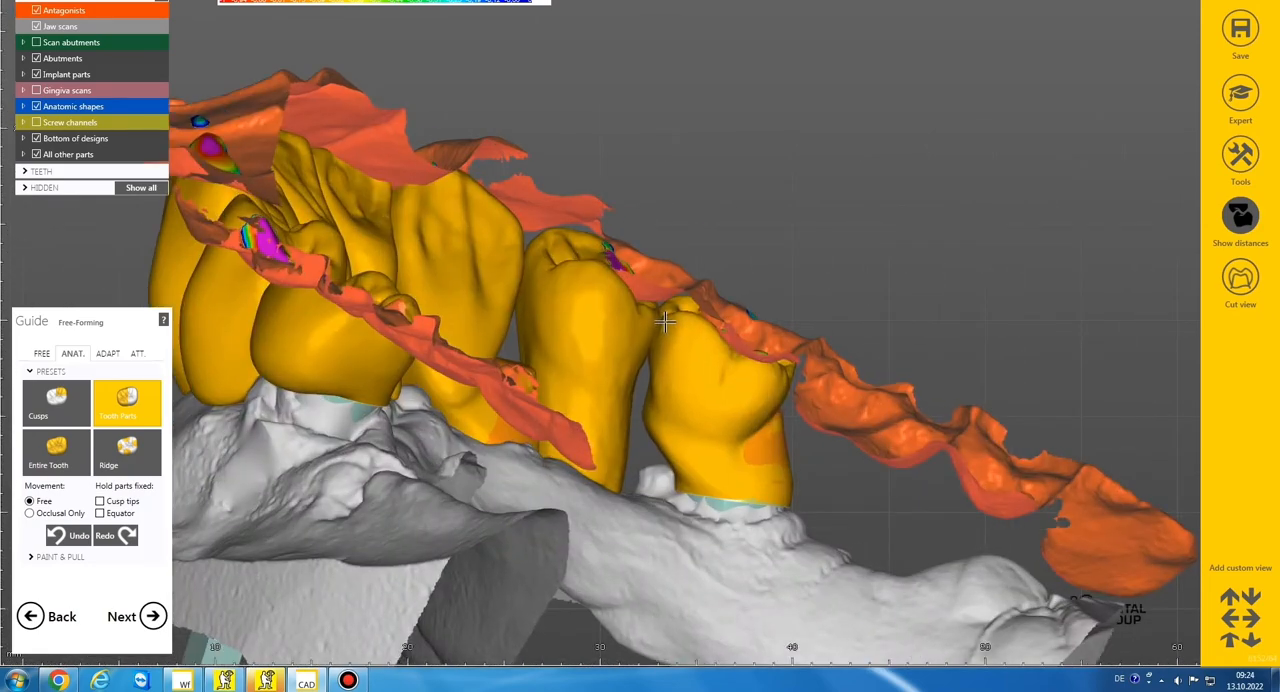
pyautogui.scroll(-6, 623, 317)
pyautogui.moveTo(623, 317); pyautogui.dragTo(652, 313, button='right')
# Make the antagonists semi-transparent and check the contact zones from the occlusal and labial sides
pyautogui.click(37, 437)
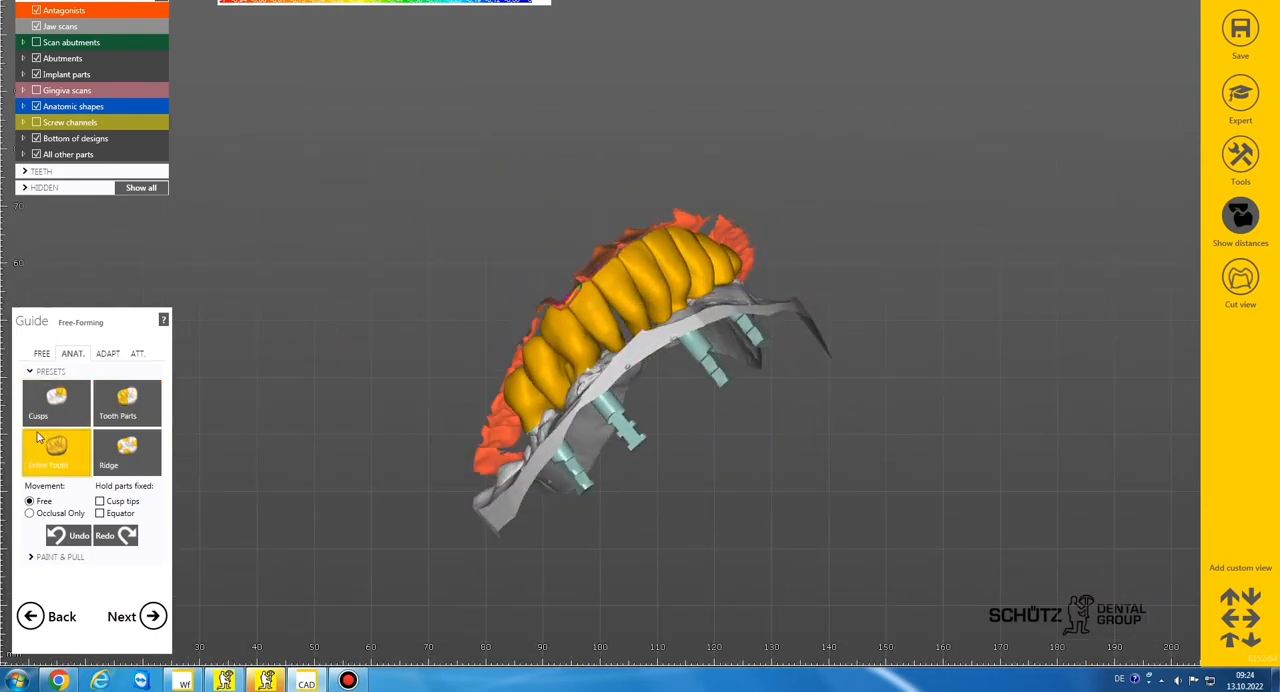
pyautogui.click(37, 11)
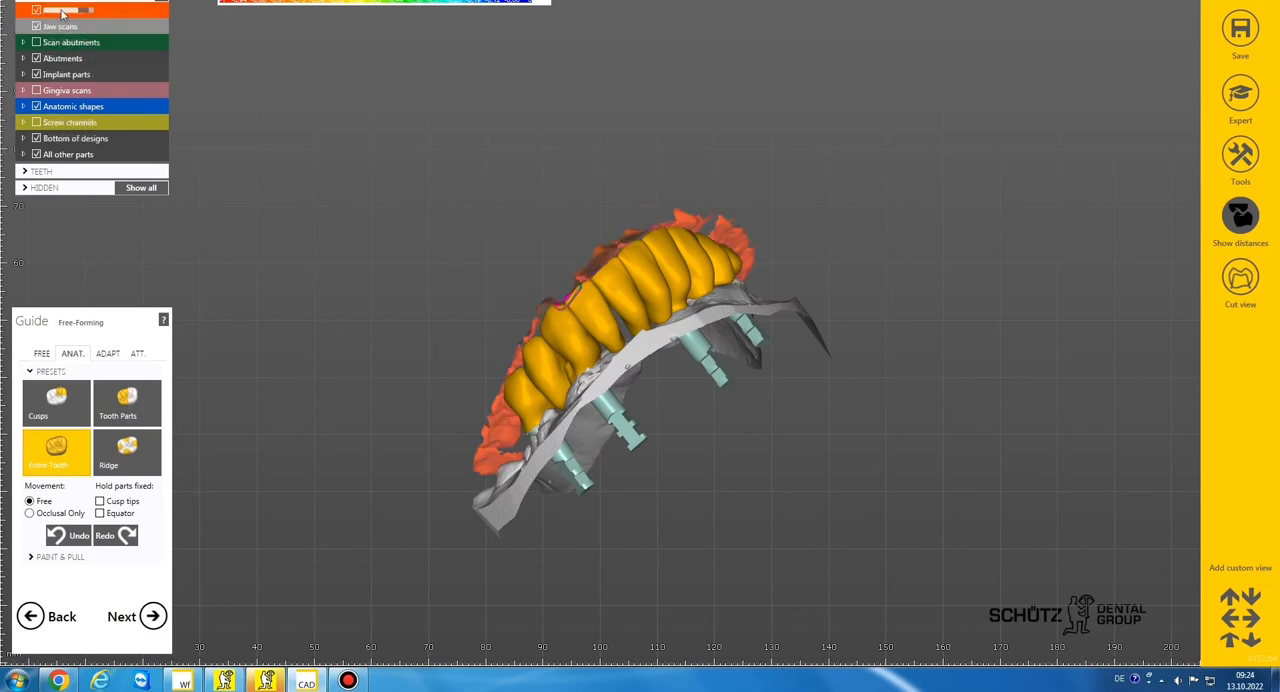
pyautogui.moveTo(525, 213); pyautogui.dragTo(526, 214, button='right')
pyautogui.scroll(5, 526, 214)
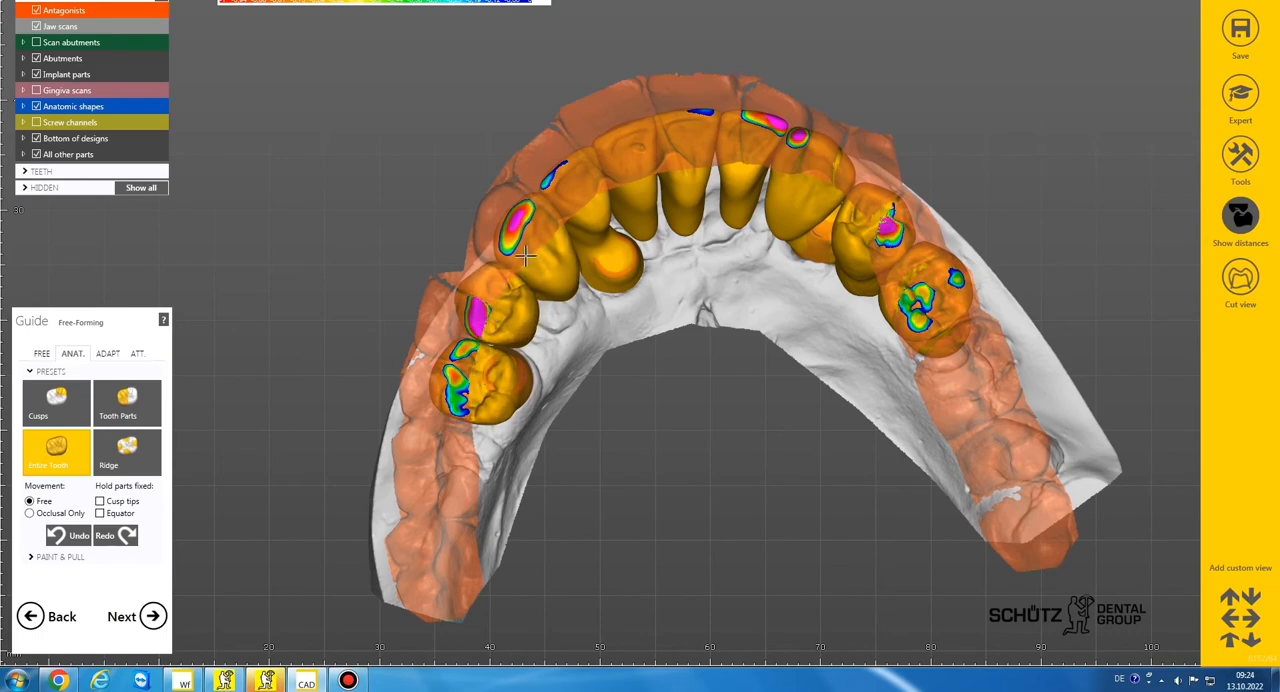
pyautogui.scroll(-3, 523, 256)
pyautogui.moveTo(631, 327); pyautogui.dragTo(632, 371, button='right')
pyautogui.scroll(3, 483, 341)
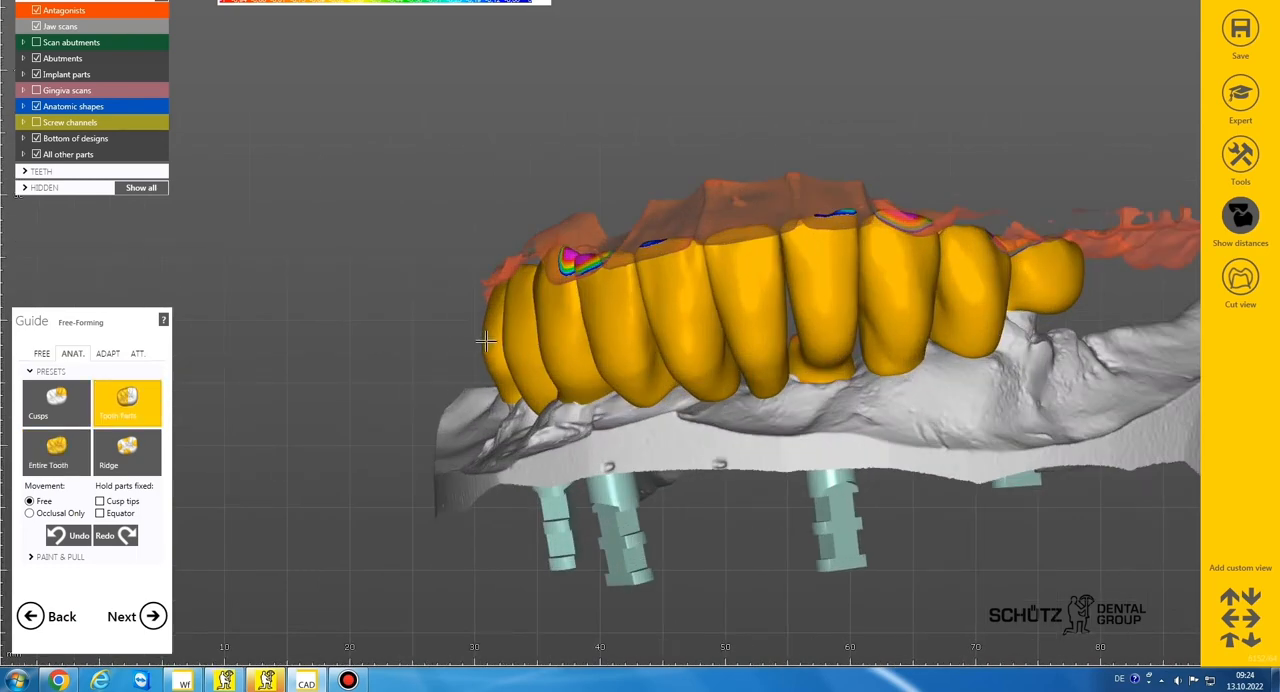
pyautogui.moveTo(521, 375); pyautogui.dragTo(15, 188, button='right')
# Show the screw channels again and turn off the distance coloring
pyautogui.scroll(-3, 485, 416)
pyautogui.click(37, 122)
pyautogui.scroll(2, 632, 296)
pyautogui.moveTo(632, 296); pyautogui.dragTo(634, 294, button='right')
pyautogui.moveTo(634, 294); pyautogui.dragTo(643, 243, button='right')
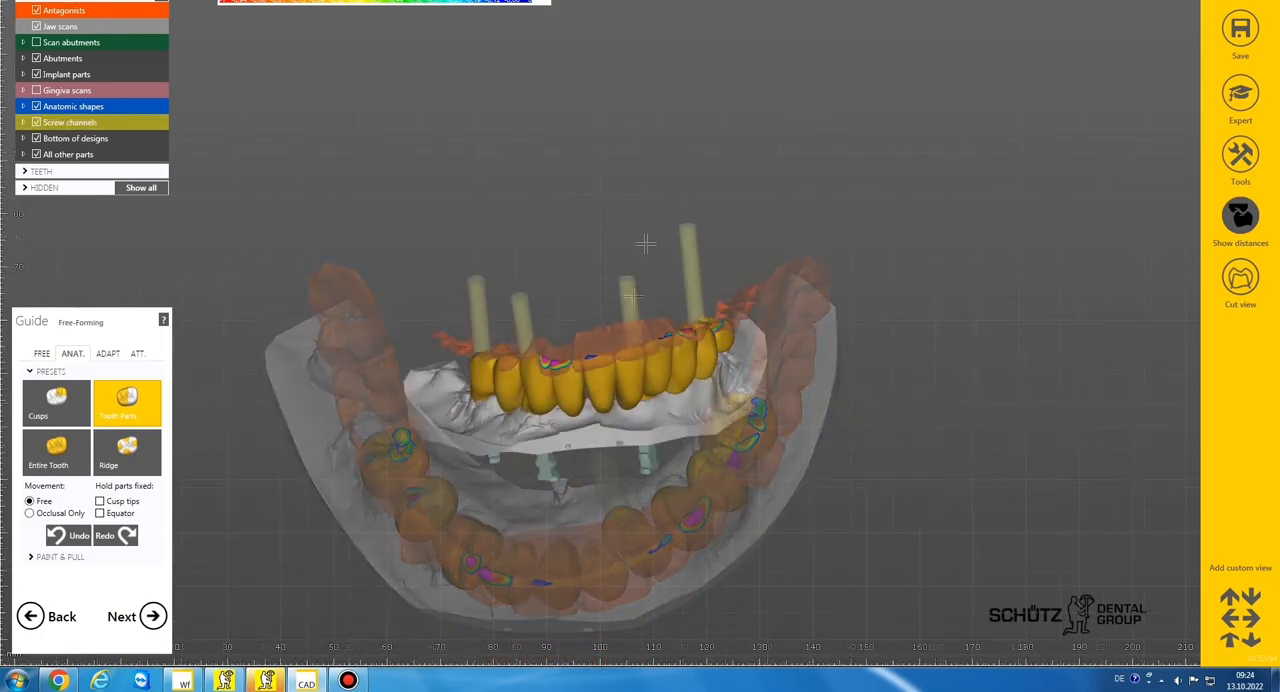
pyautogui.moveTo(1115, 233); pyautogui.dragTo(1115, 233, button='right')
pyautogui.click(1237, 225)
pyautogui.scroll(-2, 712, 333)
pyautogui.moveTo(712, 333); pyautogui.dragTo(712, 333, button='right')
# Review the pontic, occlusal and approximal adaptation options
pyautogui.click(106, 354)
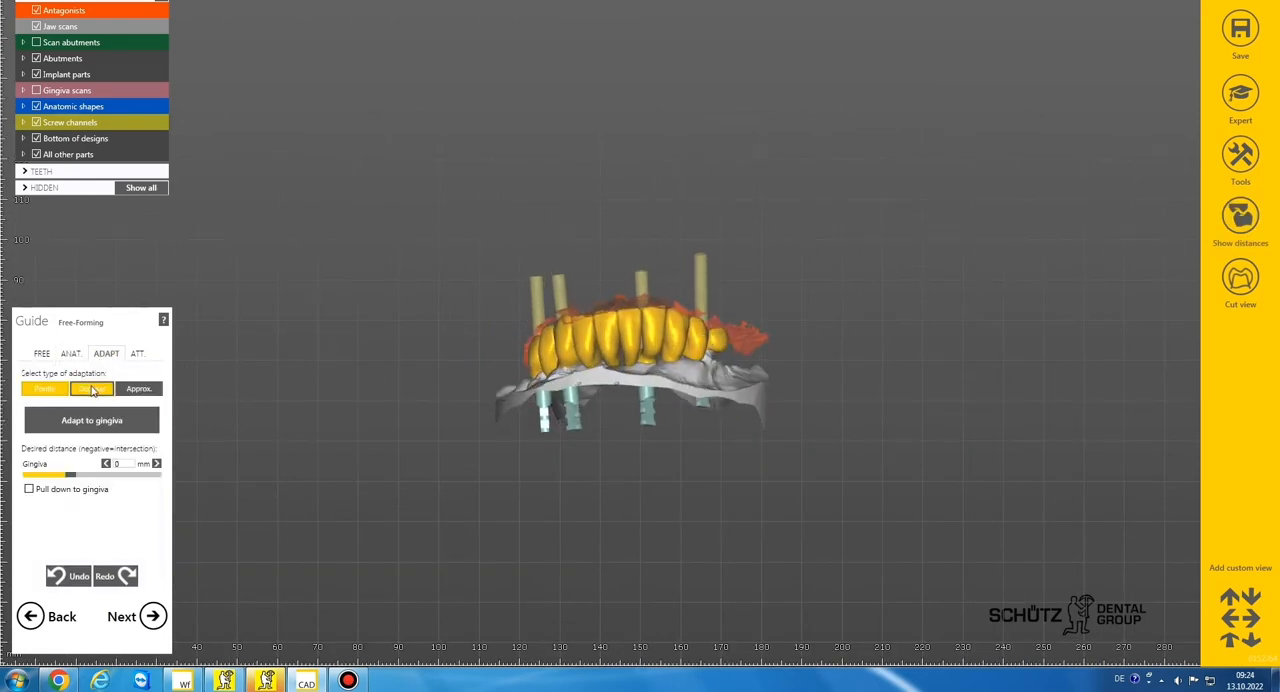
pyautogui.click(92, 389)
pyautogui.click(137, 389)
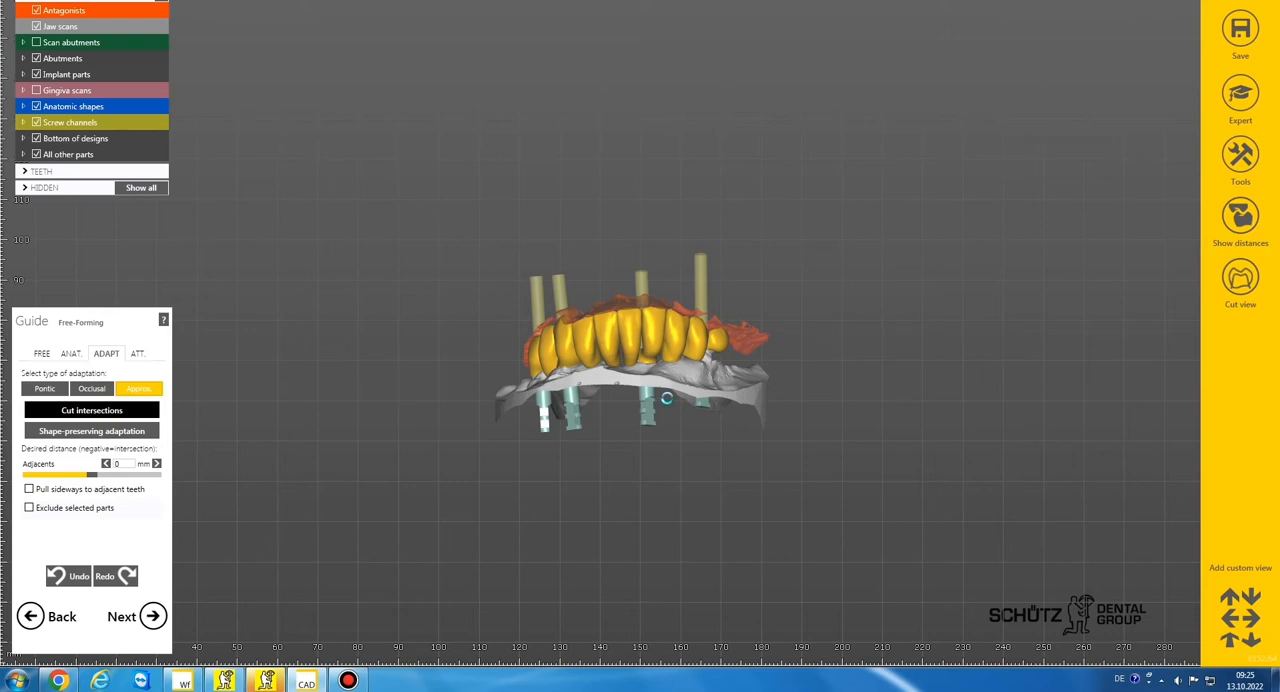
# Hide the antagonists and screw channels, and turn the arch to its occlusal side
pyautogui.click(39, 13)
pyautogui.scroll(3, 665, 350)
pyautogui.moveTo(665, 350); pyautogui.dragTo(633, 307, button='right')
pyautogui.scroll(2, 663, 355)
pyautogui.click(37, 122)
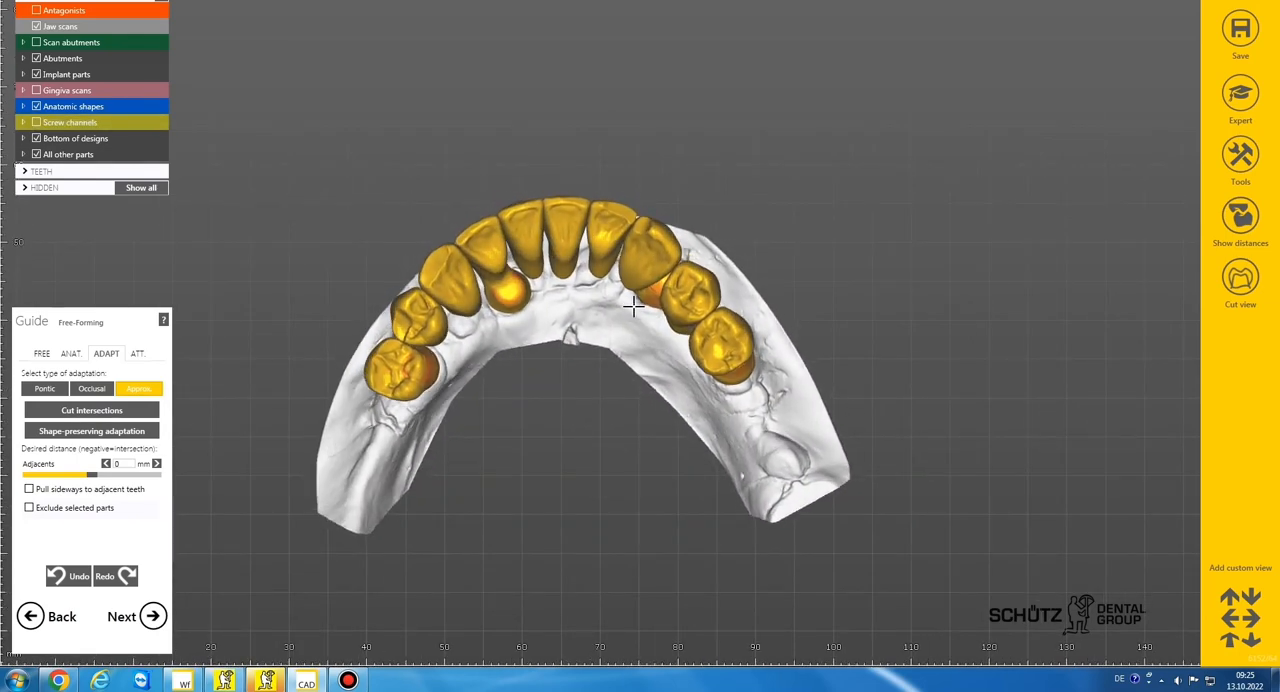
# Set free-forming to adding and removing material, enlarge the brush, and show the antagonists over the teeth
pyautogui.click(43, 354)
pyautogui.click(53, 392)
pyautogui.scroll(-3, 456, 383)
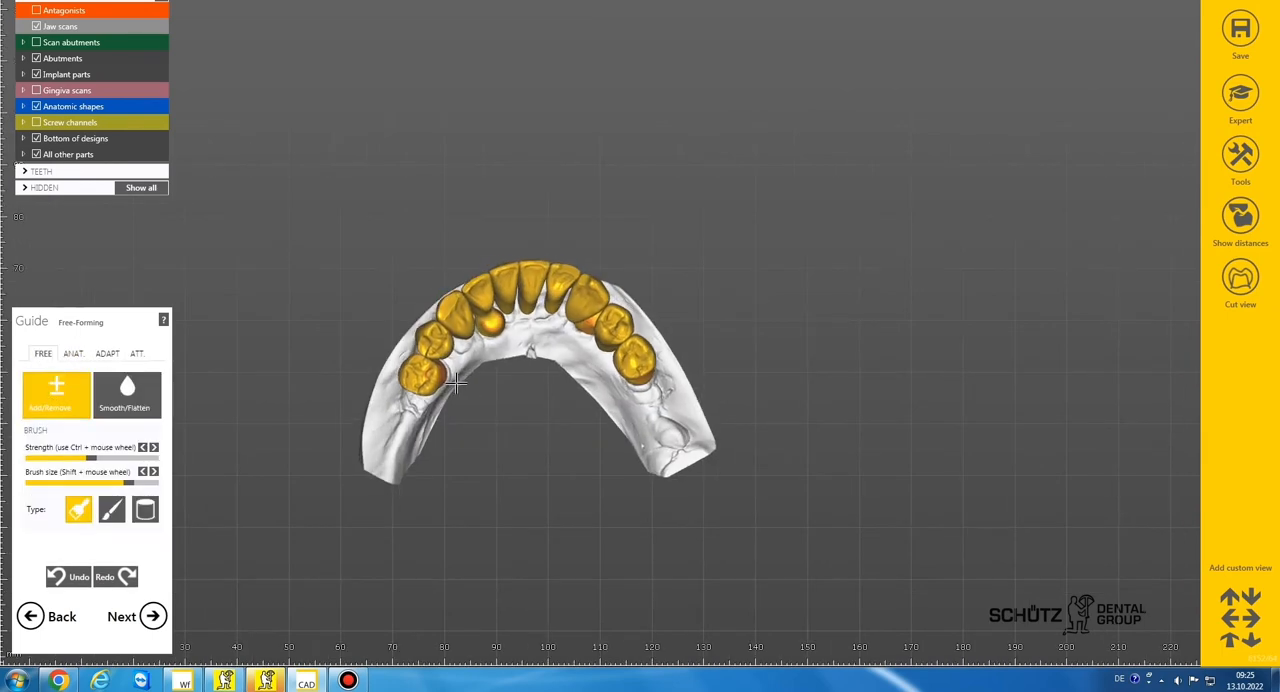
pyautogui.moveTo(456, 383); pyautogui.dragTo(530, 365, button='right')
pyautogui.scroll(4, 535, 365)
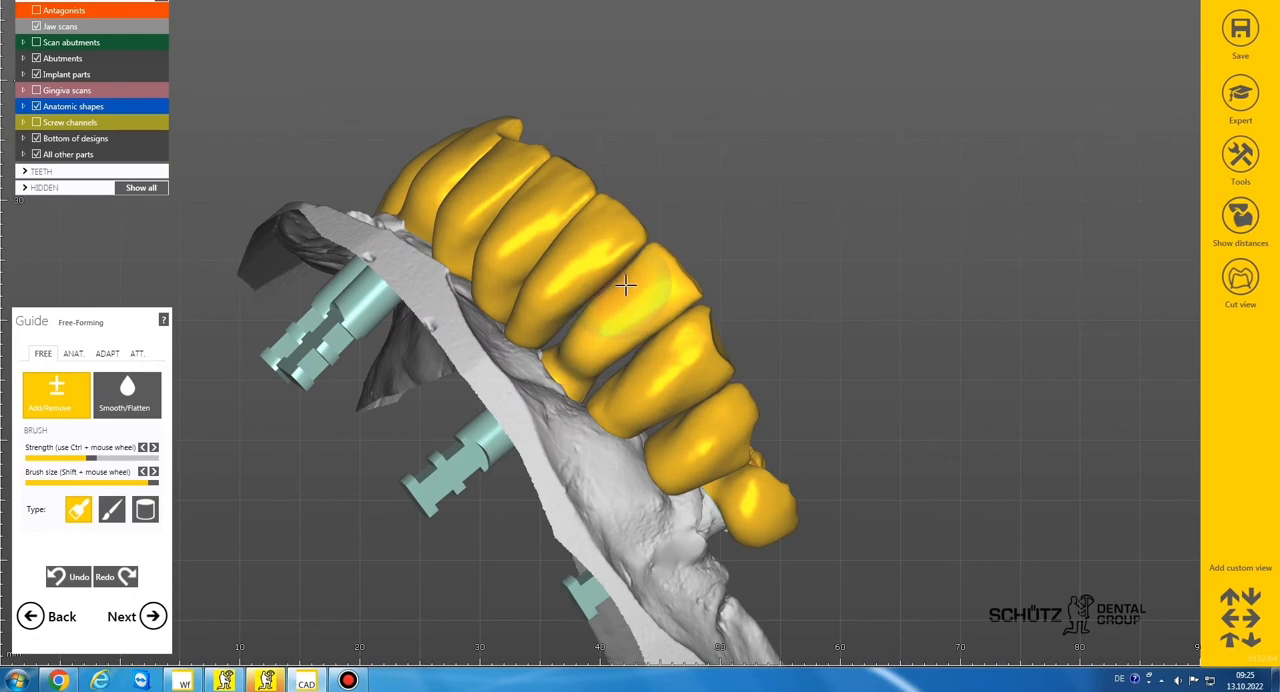
pyautogui.click(37, 11)
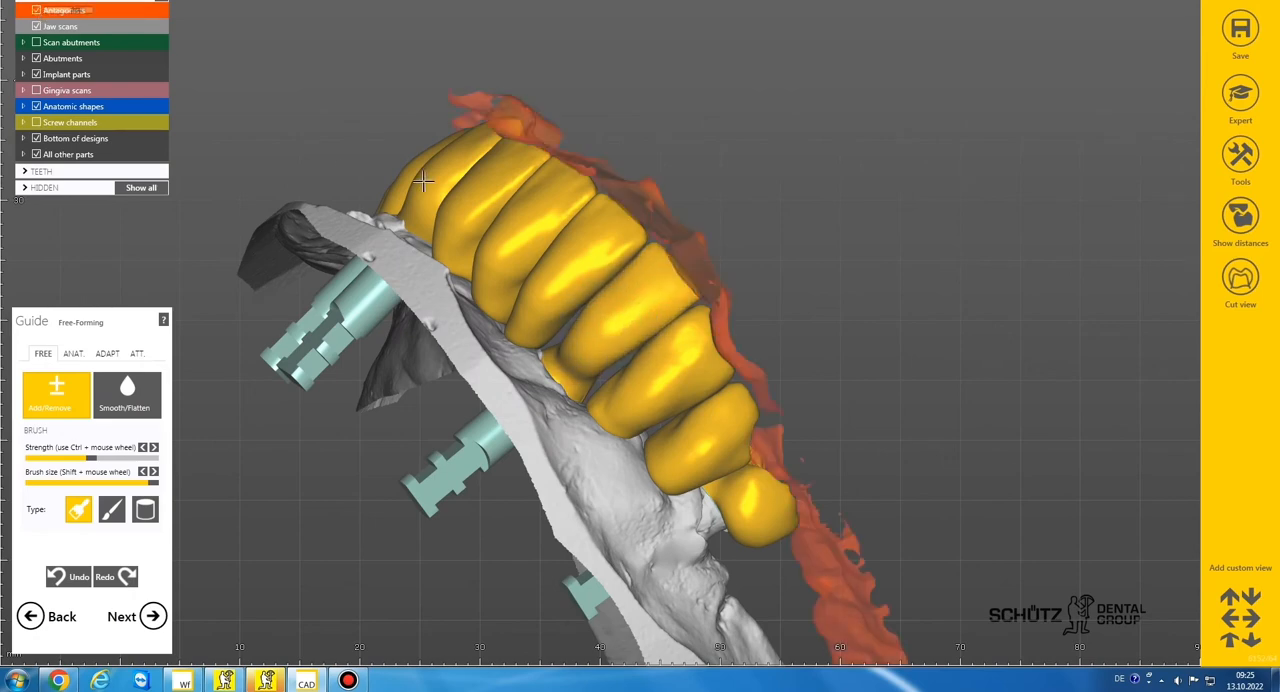
pyautogui.scroll(-3, 492, 195)
pyautogui.moveTo(492, 195); pyautogui.dragTo(492, 193, button='right')
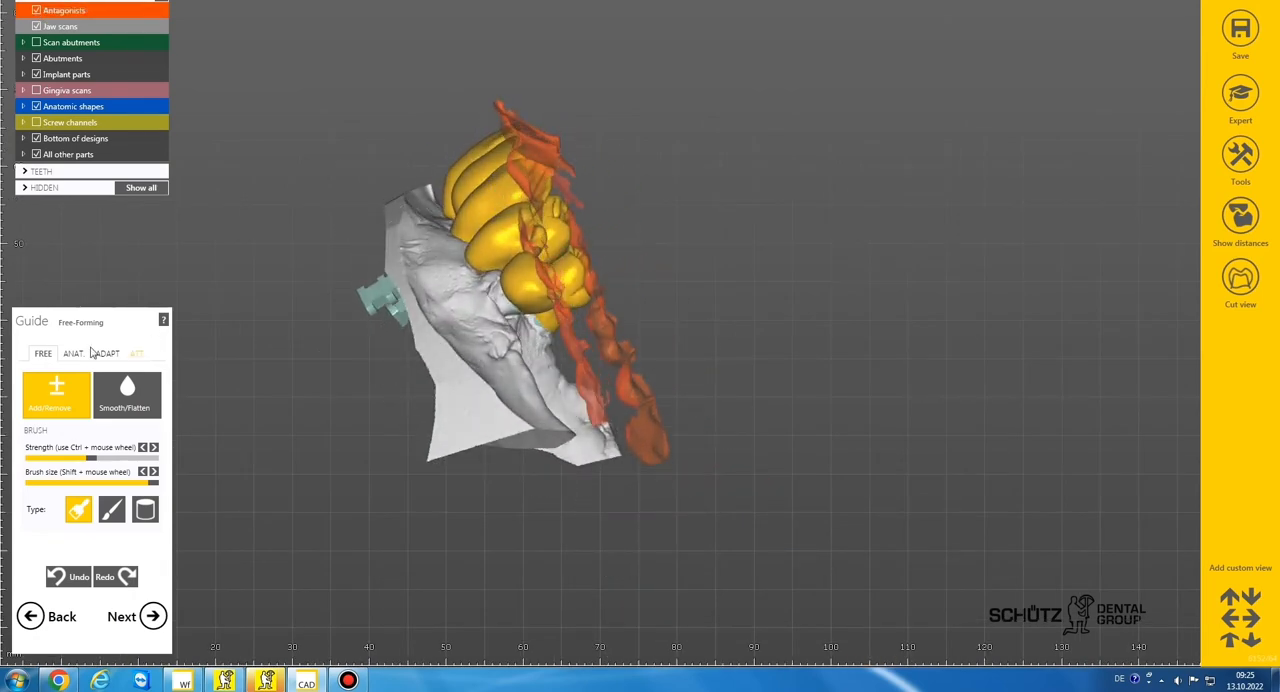
# Reshape the labial side of the front teeth by tooth parts with free movement, using the antagonists as reference
pyautogui.click(73, 353)
pyautogui.moveTo(392, 234); pyautogui.dragTo(392, 234, button='right')
pyautogui.scroll(3, 483, 158)
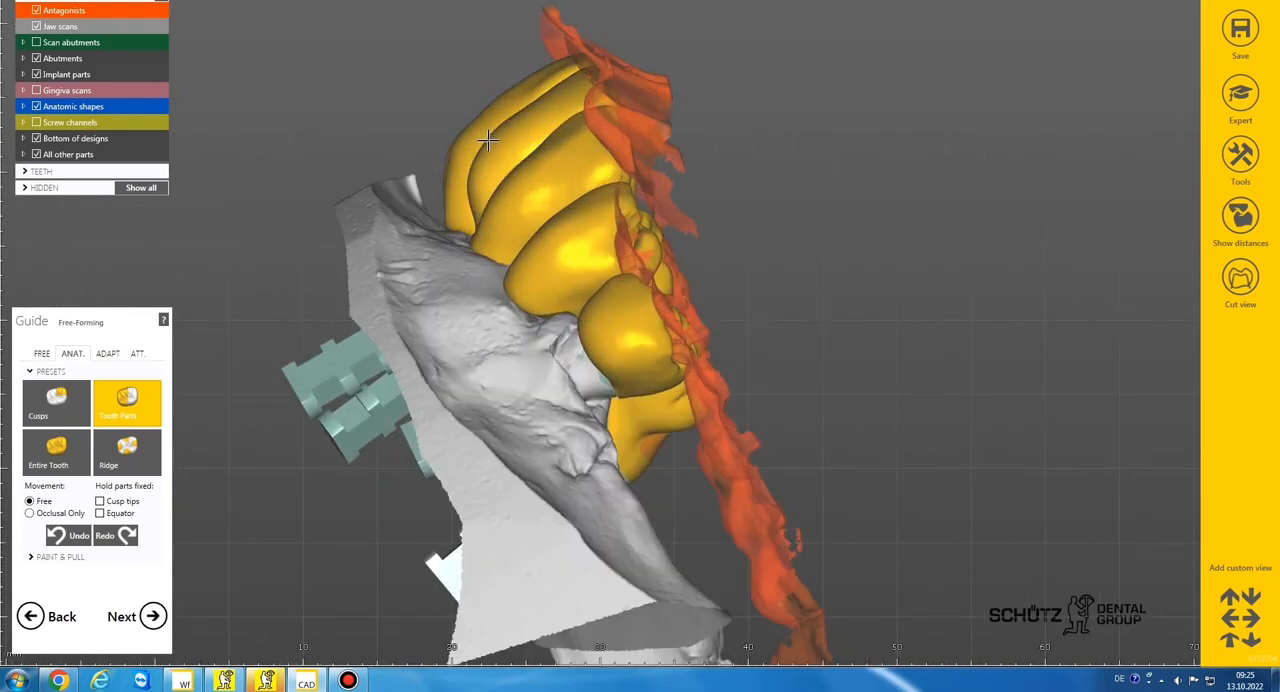
pyautogui.moveTo(487, 140); pyautogui.dragTo(470, 138)
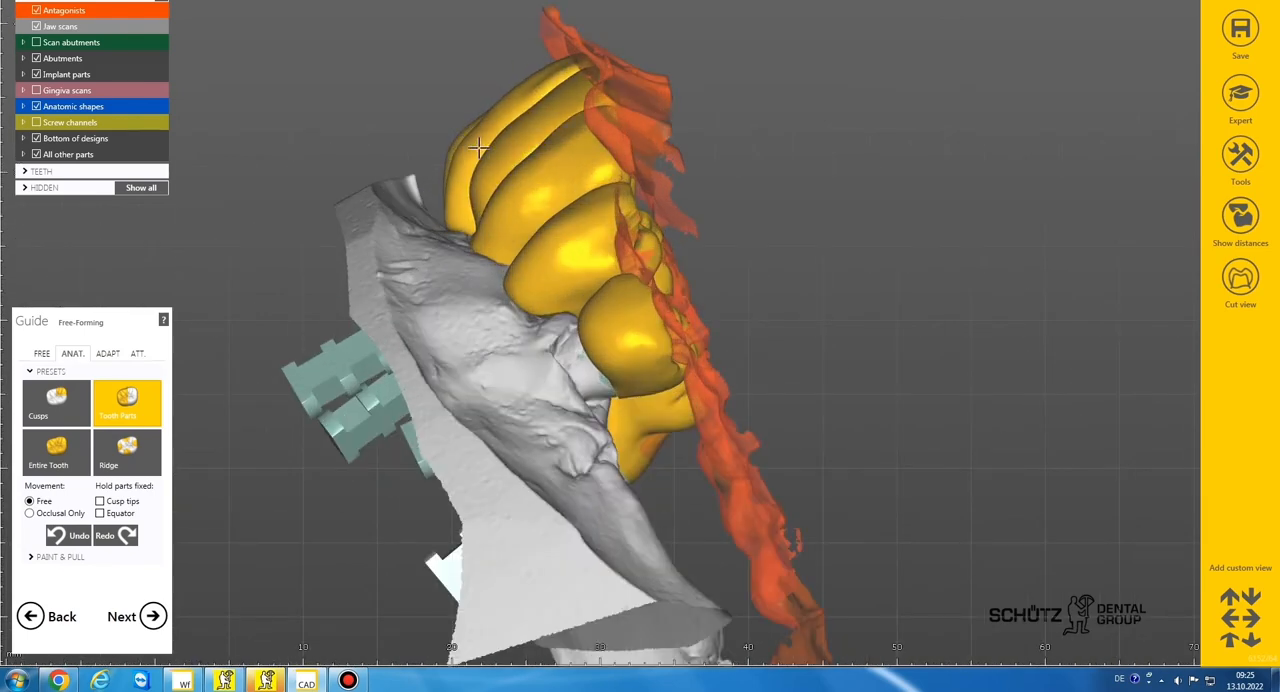
pyautogui.moveTo(478, 148); pyautogui.dragTo(524, 154, button='right')
pyautogui.scroll(-4, 497, 129)
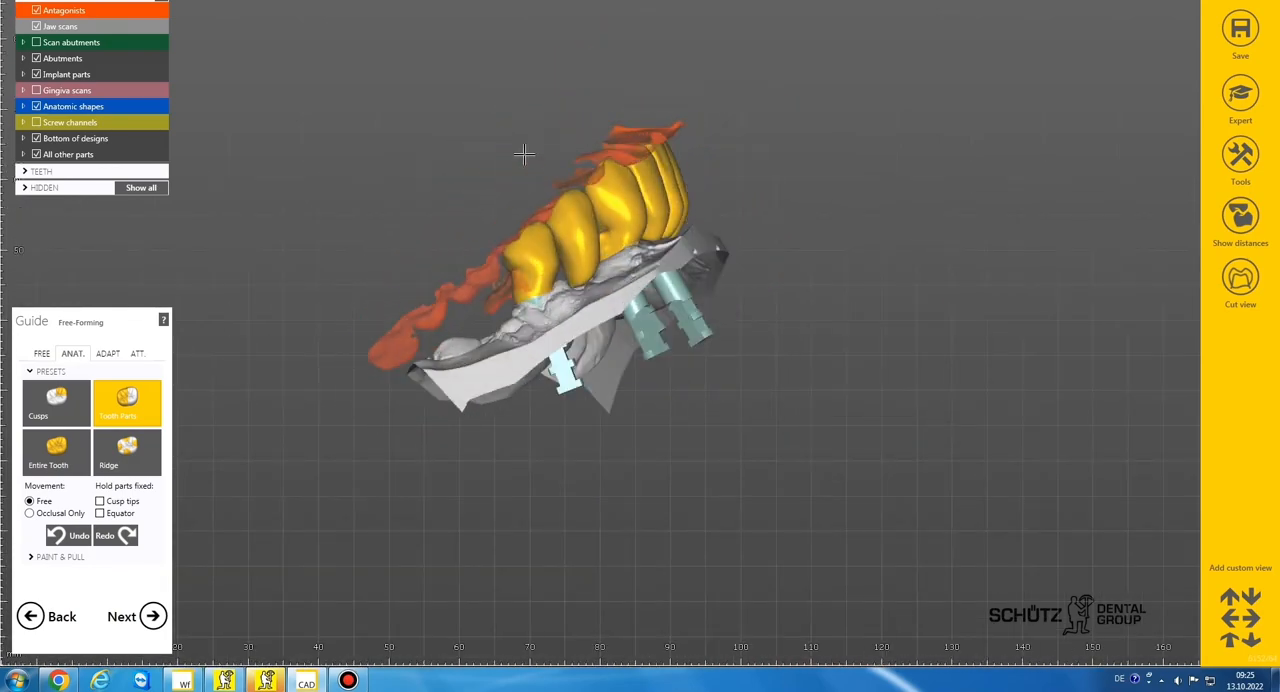
# Hide the antagonists and smooth the outer surfaces of the side and front teeth with the large brush
pyautogui.click(35, 10)
pyautogui.moveTo(423, 171)
pyautogui.mouseDown(button='right')
pyautogui.moveTo(480, 194)
pyautogui.moveTo(495, 255)
pyautogui.mouseUp(button='right')
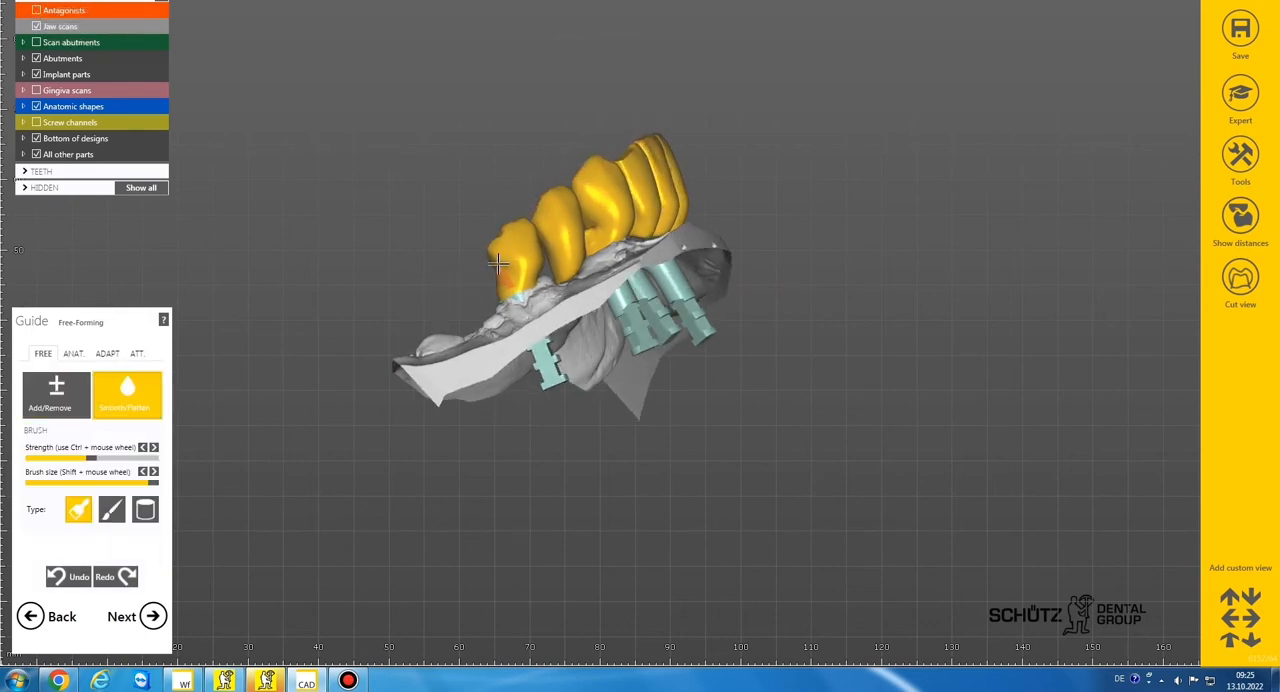
pyautogui.scroll(3, 610, 226)
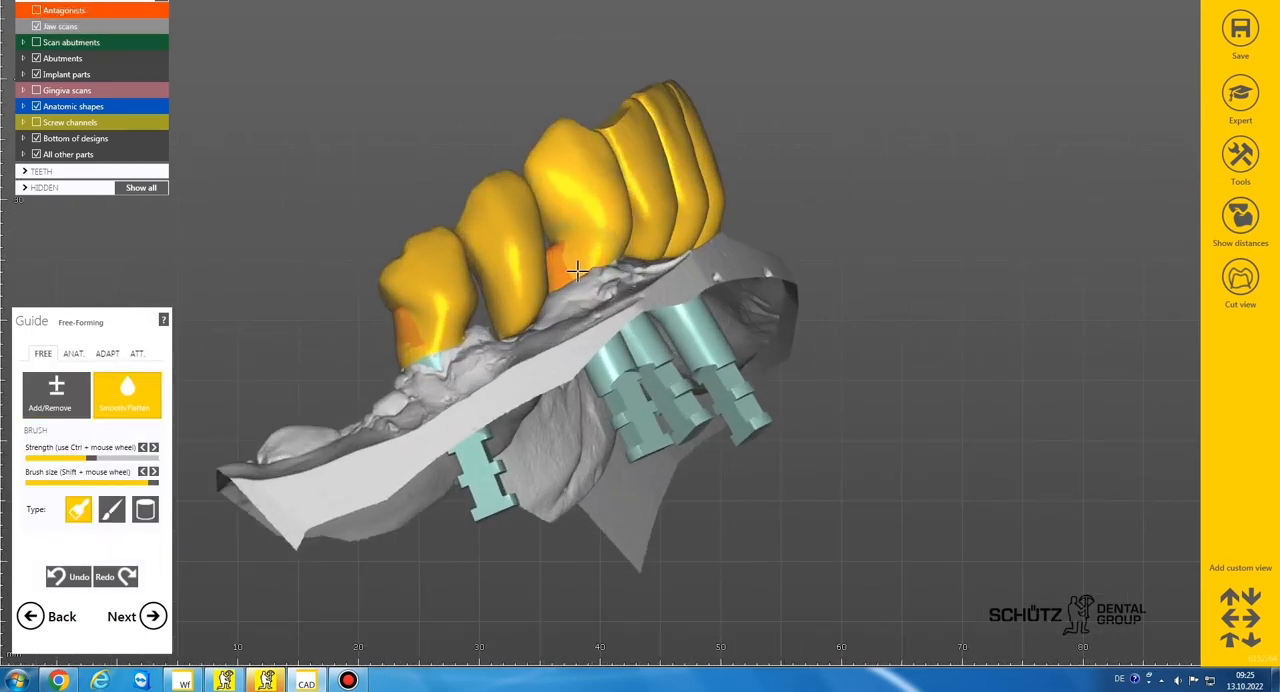
pyautogui.scroll(-3, 577, 271)
pyautogui.moveTo(577, 271); pyautogui.dragTo(509, 290, button='right')
pyautogui.scroll(-2, 555, 263)
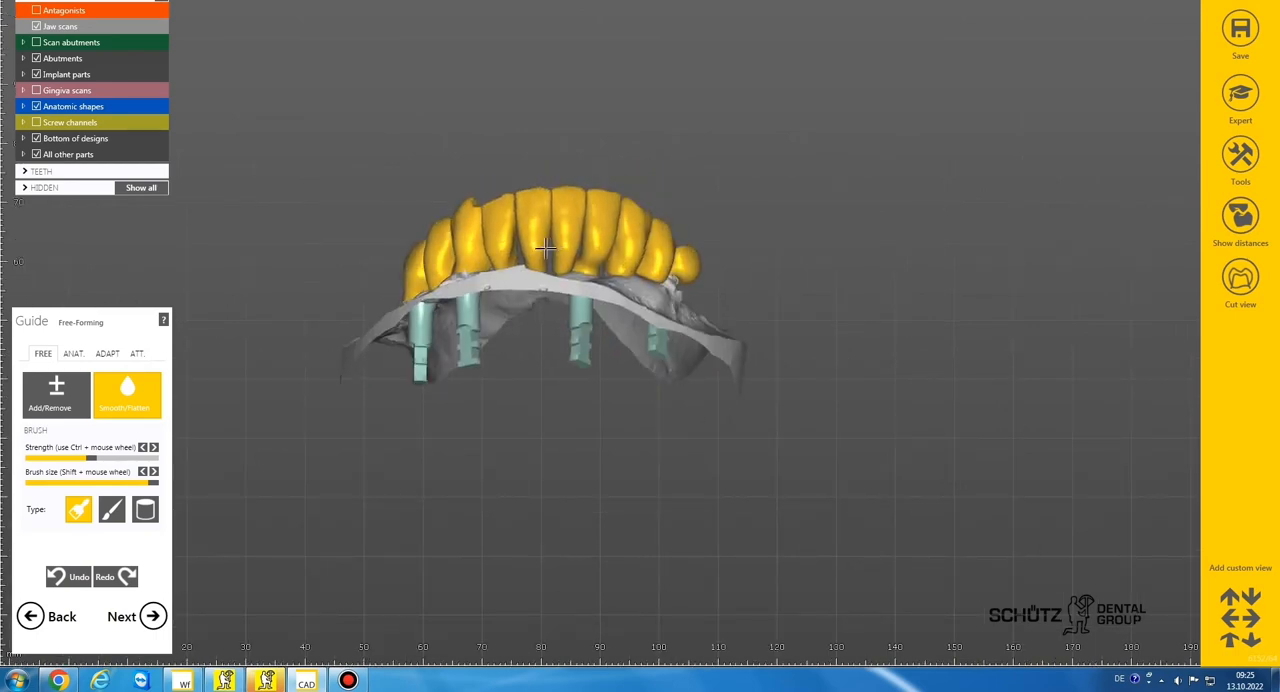
# Model labial contours on the two central incisors and the lateral incisor beside canine 43 by adding and removing material with the smallest brush
pyautogui.click(42, 397)
pyautogui.scroll(5, 557, 205)
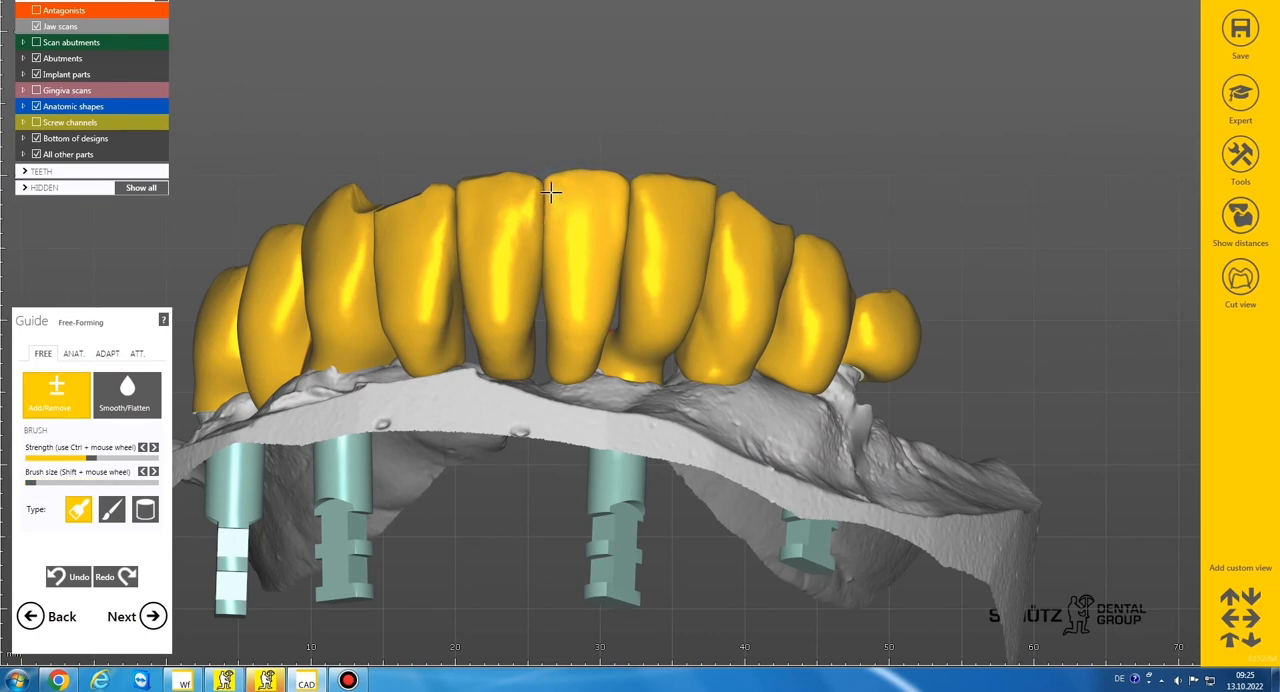
pyautogui.scroll(2, 550, 190)
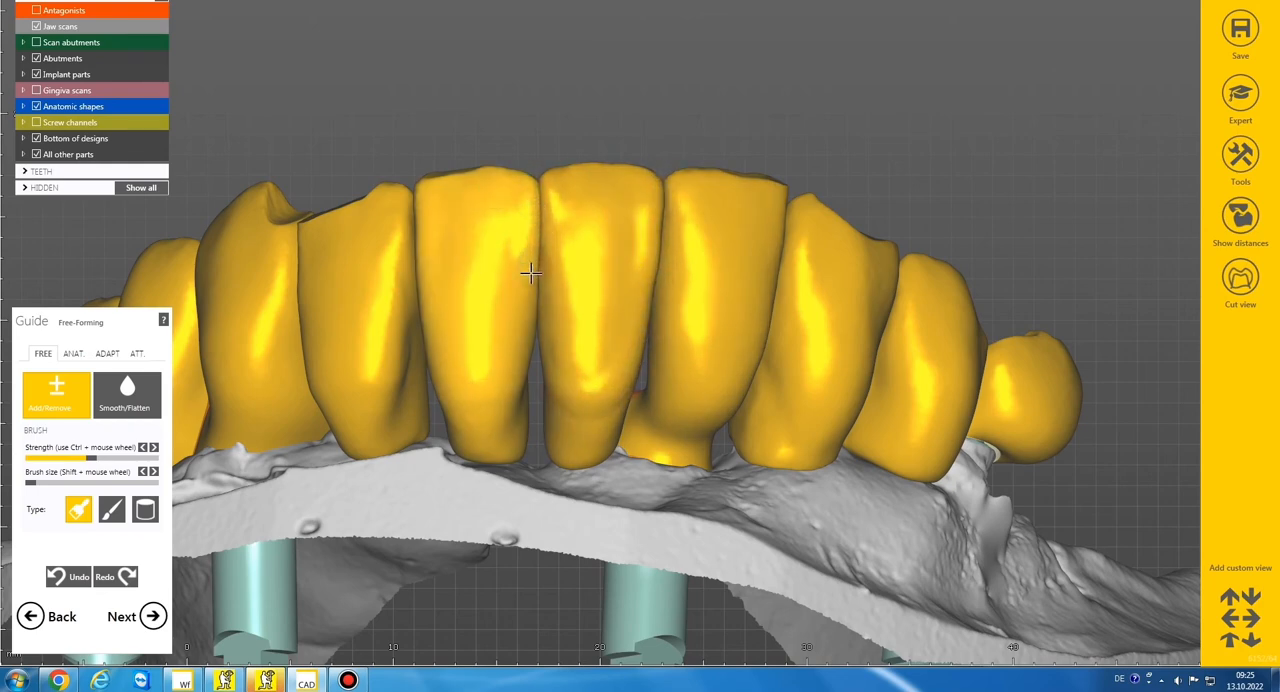
pyautogui.scroll(-3, 580, 265)
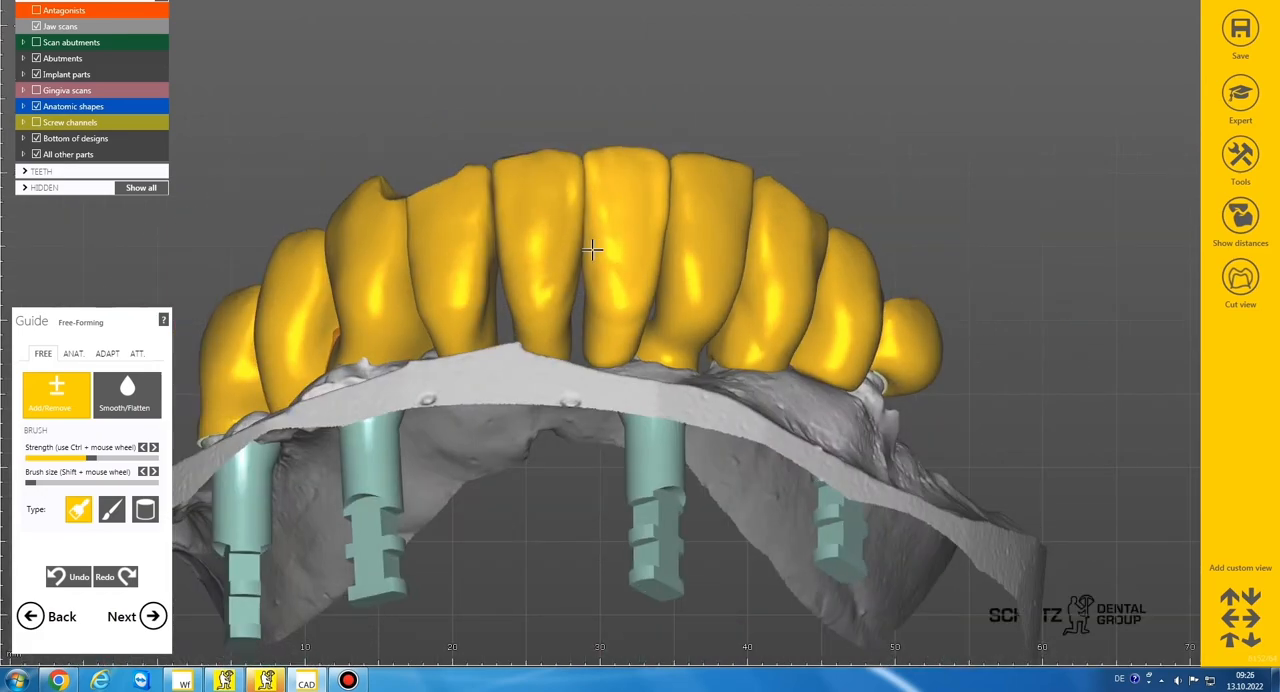
pyautogui.moveTo(591, 249); pyautogui.dragTo(630, 240, button='right')
pyautogui.scroll(5, 574, 203)
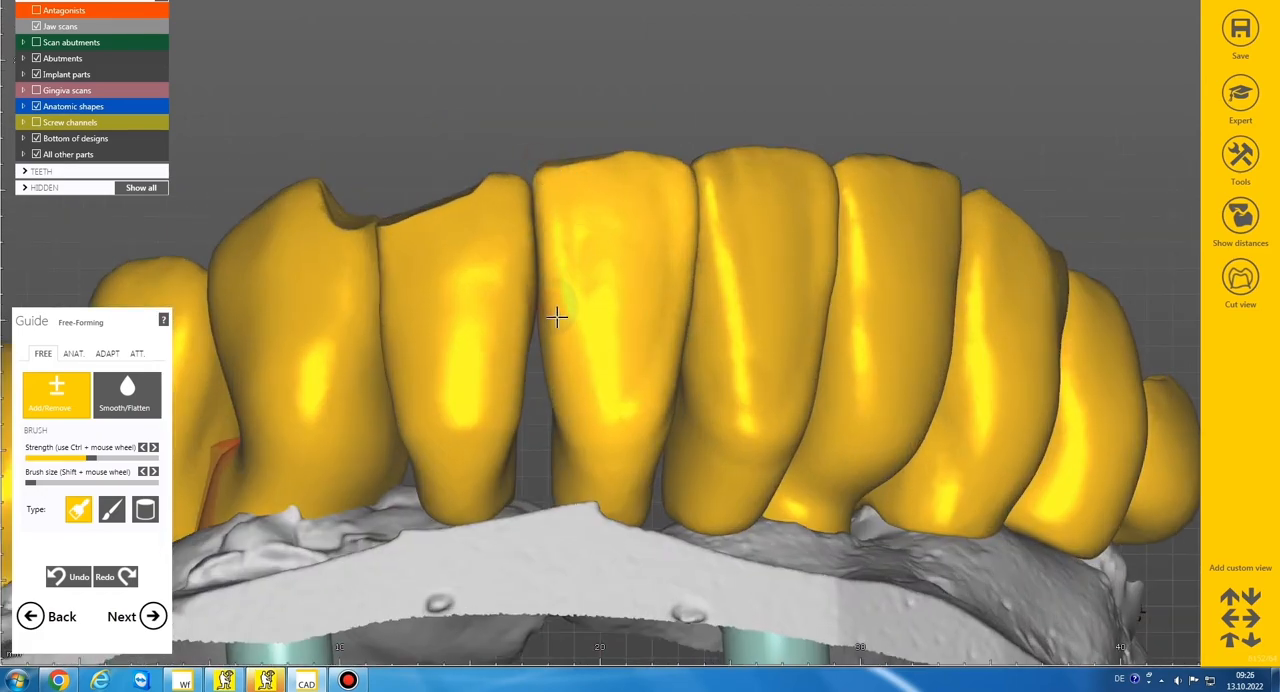
pyautogui.moveTo(557, 317)
pyautogui.mouseDown()
pyautogui.moveTo(574, 409)
pyautogui.moveTo(634, 454)
pyautogui.mouseUp()
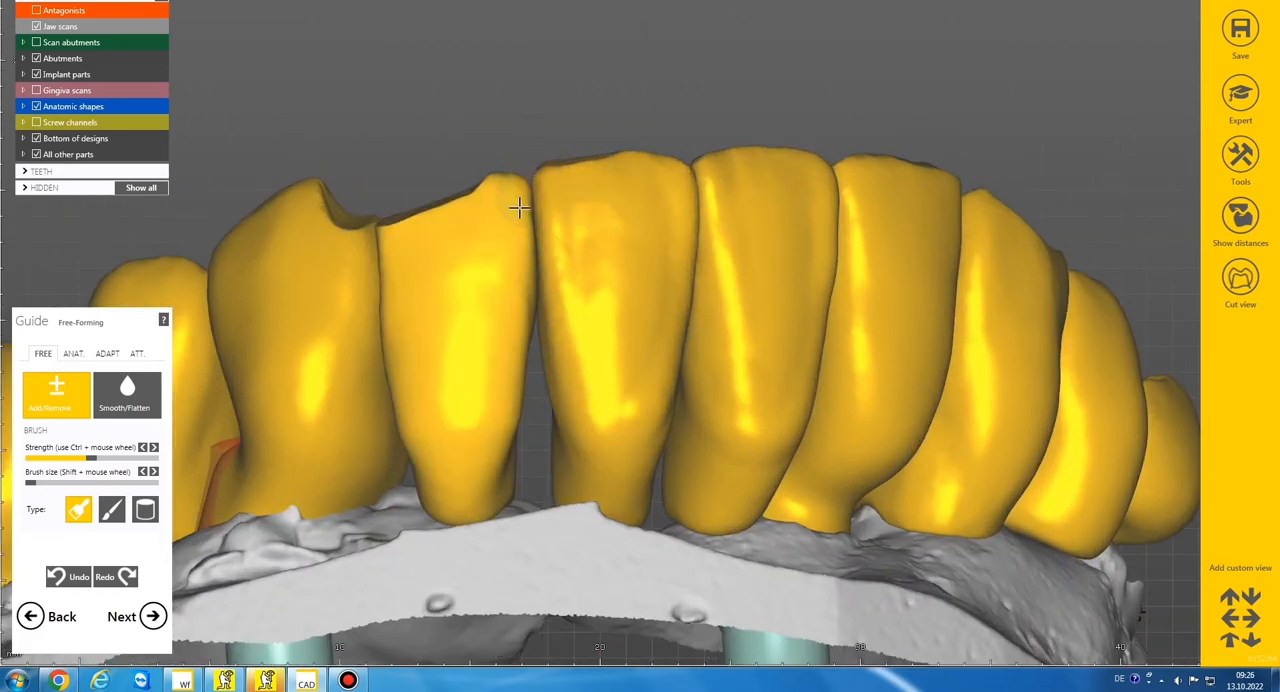
pyautogui.moveTo(518, 266); pyautogui.dragTo(516, 340)
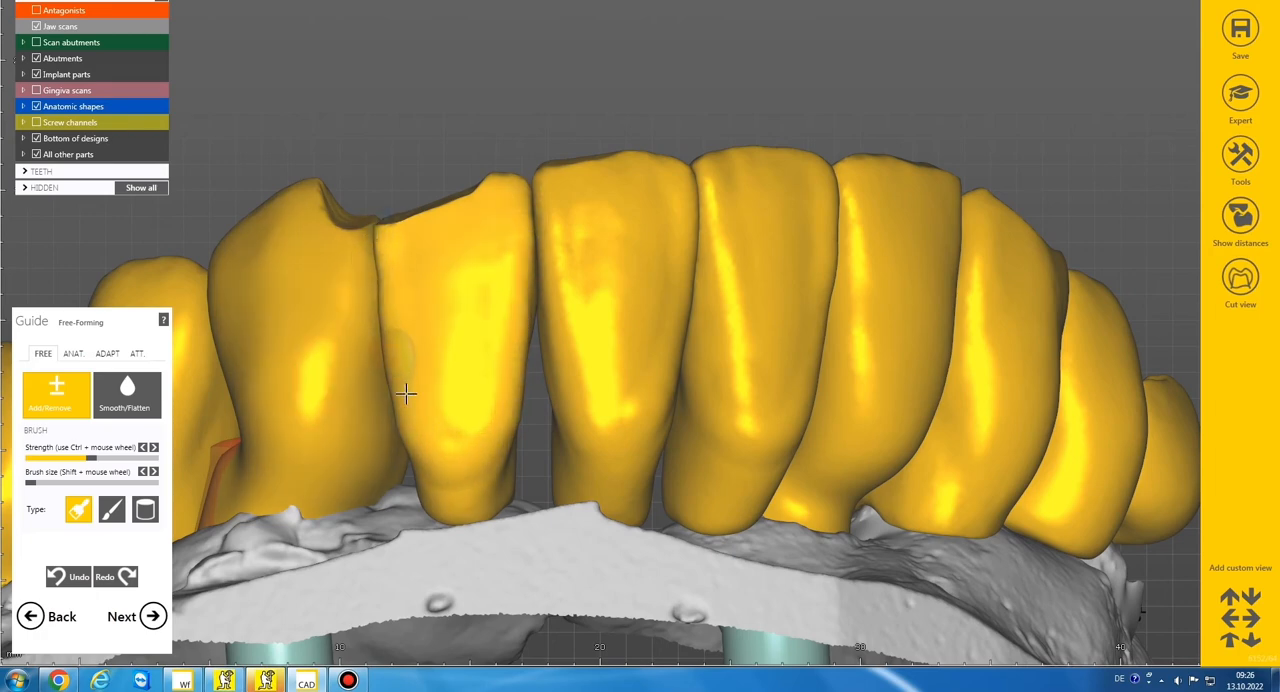
# Free-form the labial surface and edges of the lateral incisor above implant 32 and the adjacent canine with the small brush
pyautogui.scroll(-5, 438, 438)
pyautogui.moveTo(610, 375); pyautogui.dragTo(555, 345, button='right')
pyautogui.scroll(2, 555, 345)
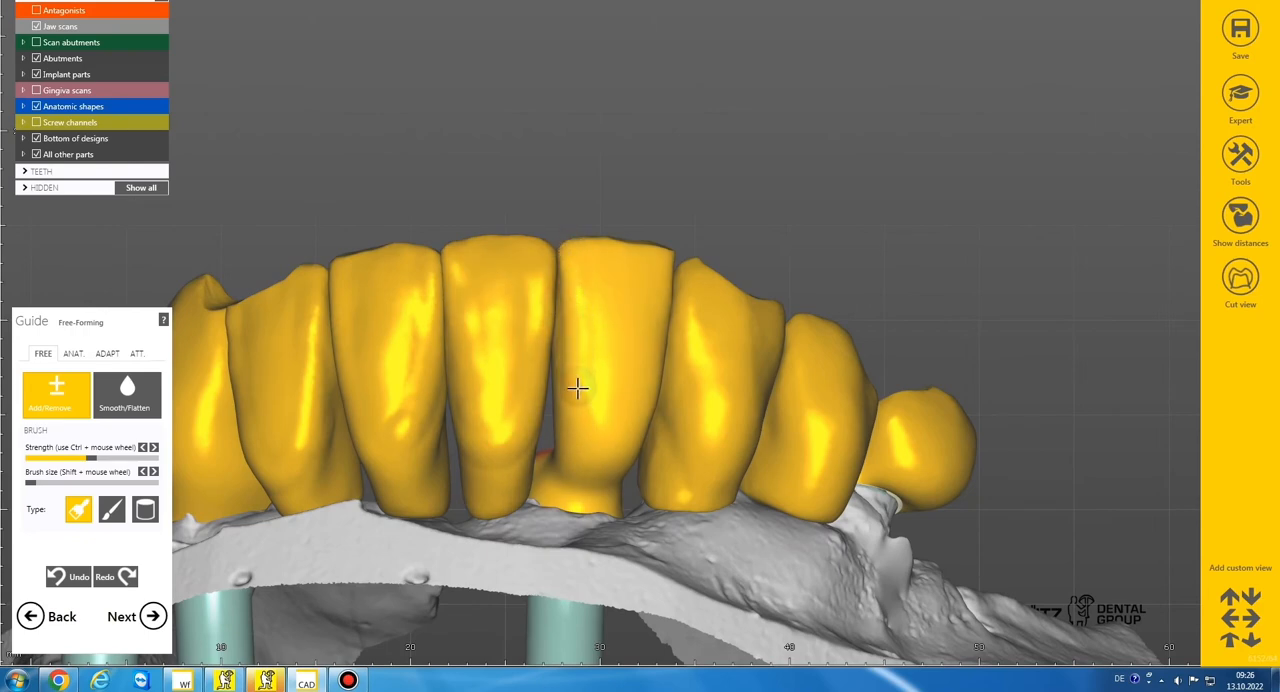
pyautogui.scroll(-4, 636, 437)
pyautogui.moveTo(640, 435); pyautogui.dragTo(606, 414, button='right')
pyautogui.scroll(4, 600, 400)
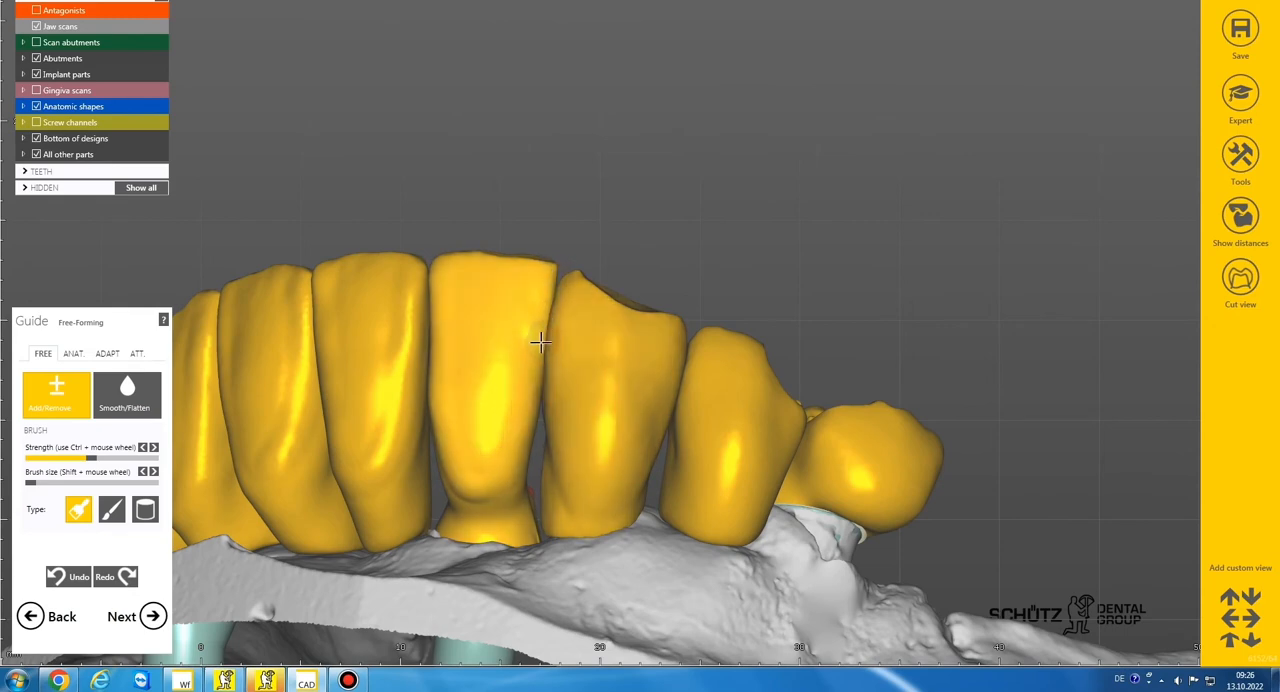
pyautogui.scroll(-4, 532, 395)
pyautogui.moveTo(534, 392); pyautogui.dragTo(554, 361, button='right')
pyautogui.scroll(4, 554, 361)
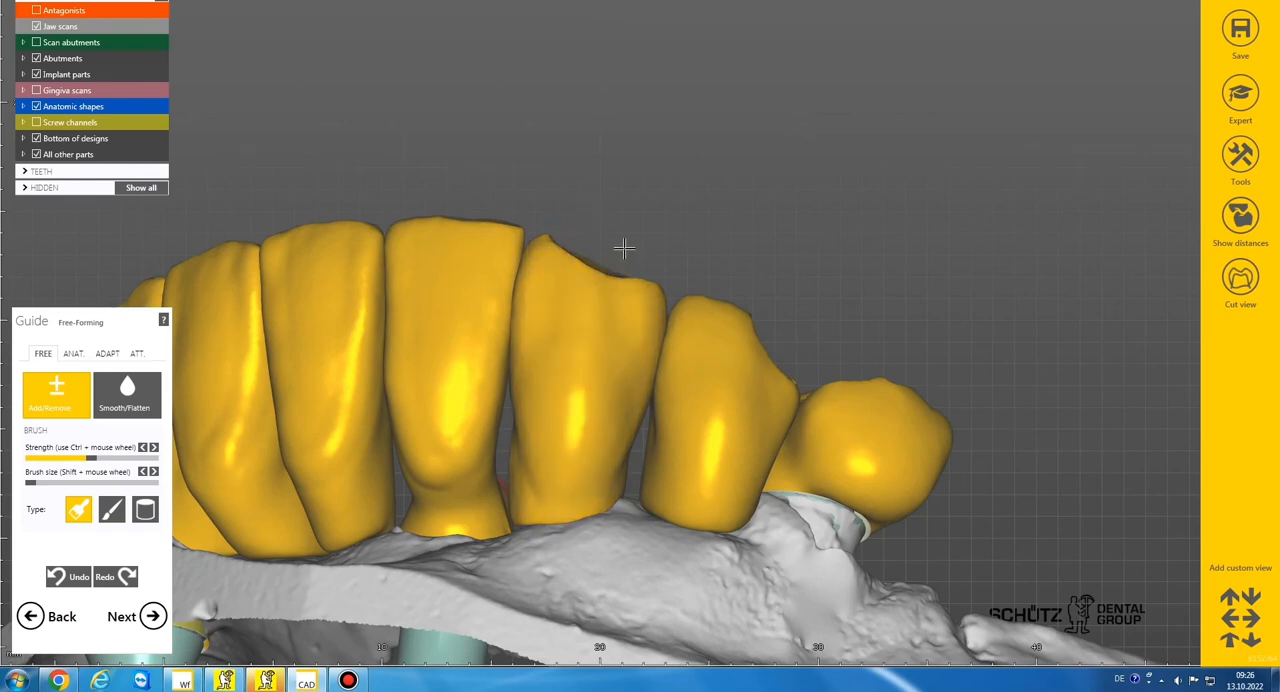
# Refine the labial surfaces and incisal edges of lateral incisor 32 and both central incisors with the small add/remove brush
pyautogui.scroll(-4, 626, 249)
pyautogui.moveTo(615, 248); pyautogui.dragTo(629, 247, button='right')
pyautogui.scroll(4, 582, 304)
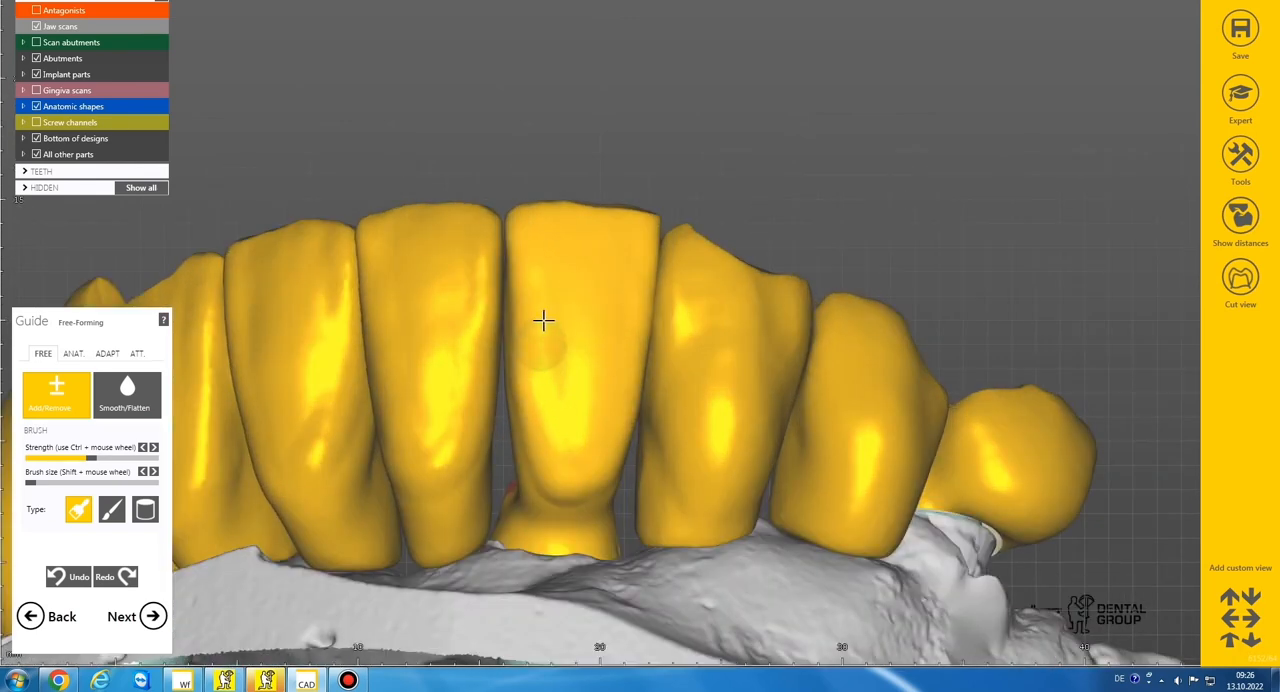
pyautogui.moveTo(631, 206); pyautogui.dragTo(646, 225, button='right')
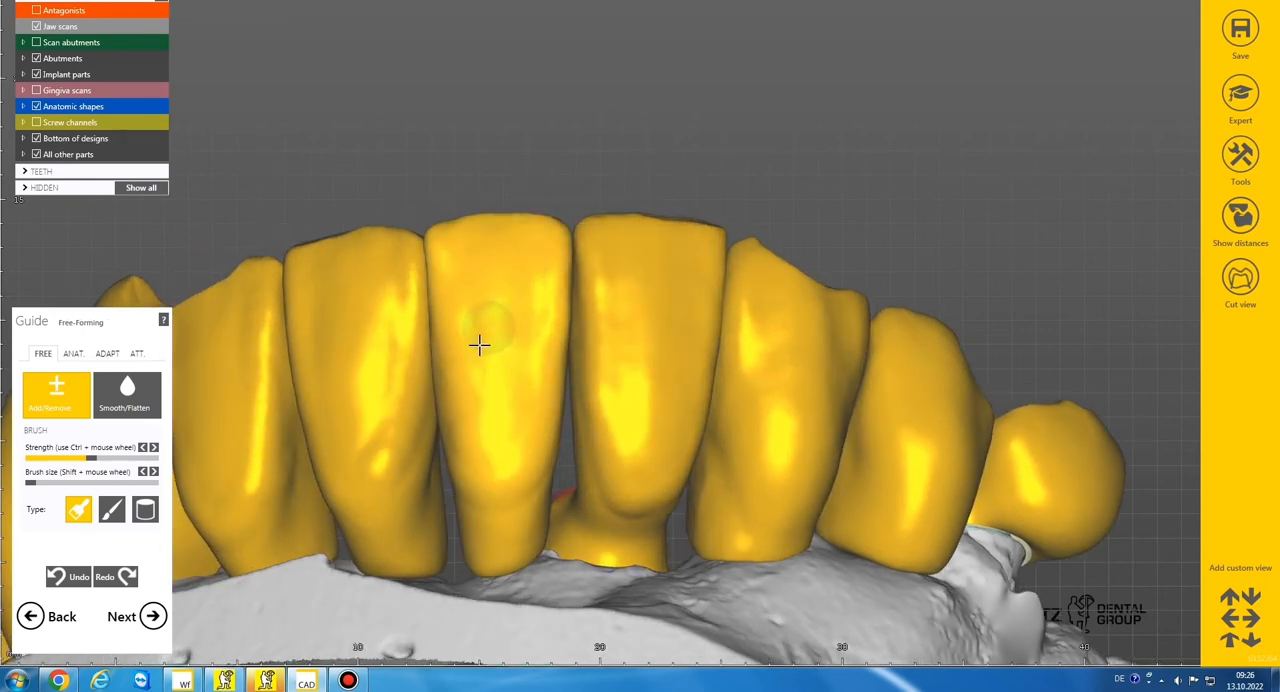
pyautogui.moveTo(514, 217); pyautogui.dragTo(522, 219, button='right')
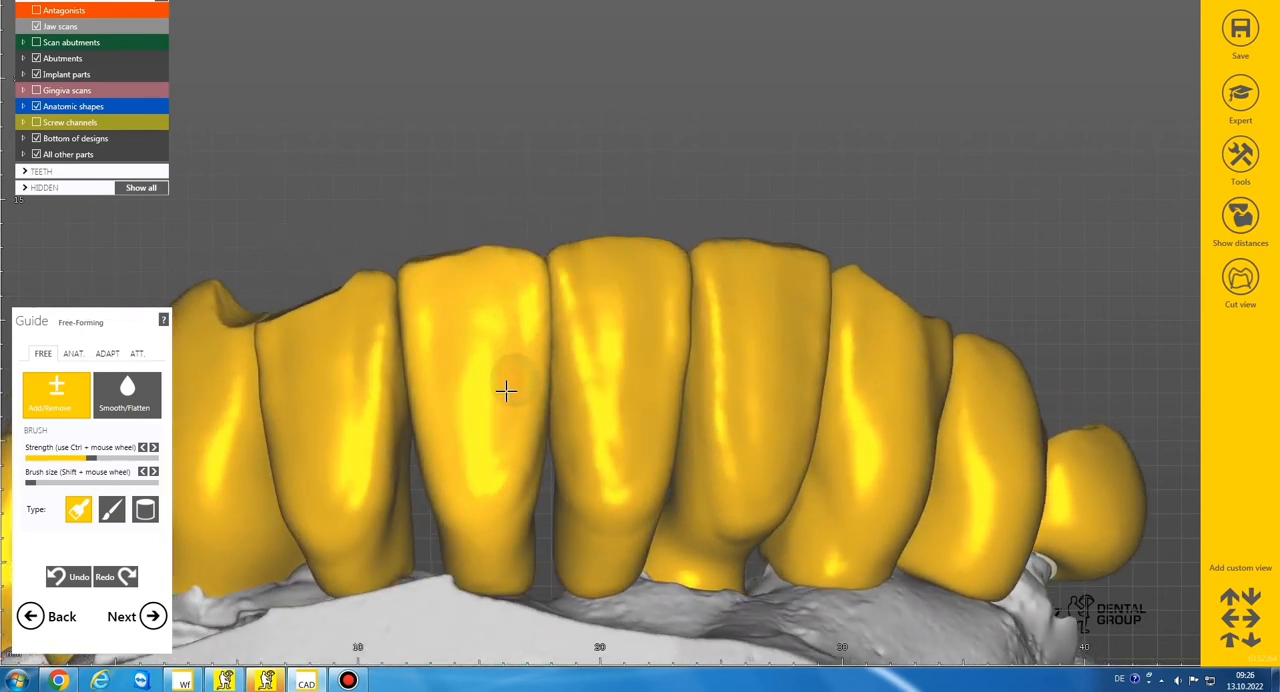
pyautogui.moveTo(506, 311)
pyautogui.mouseDown(button='right')
pyautogui.moveTo(526, 223)
pyautogui.moveTo(543, 393)
pyautogui.mouseUp(button='right')
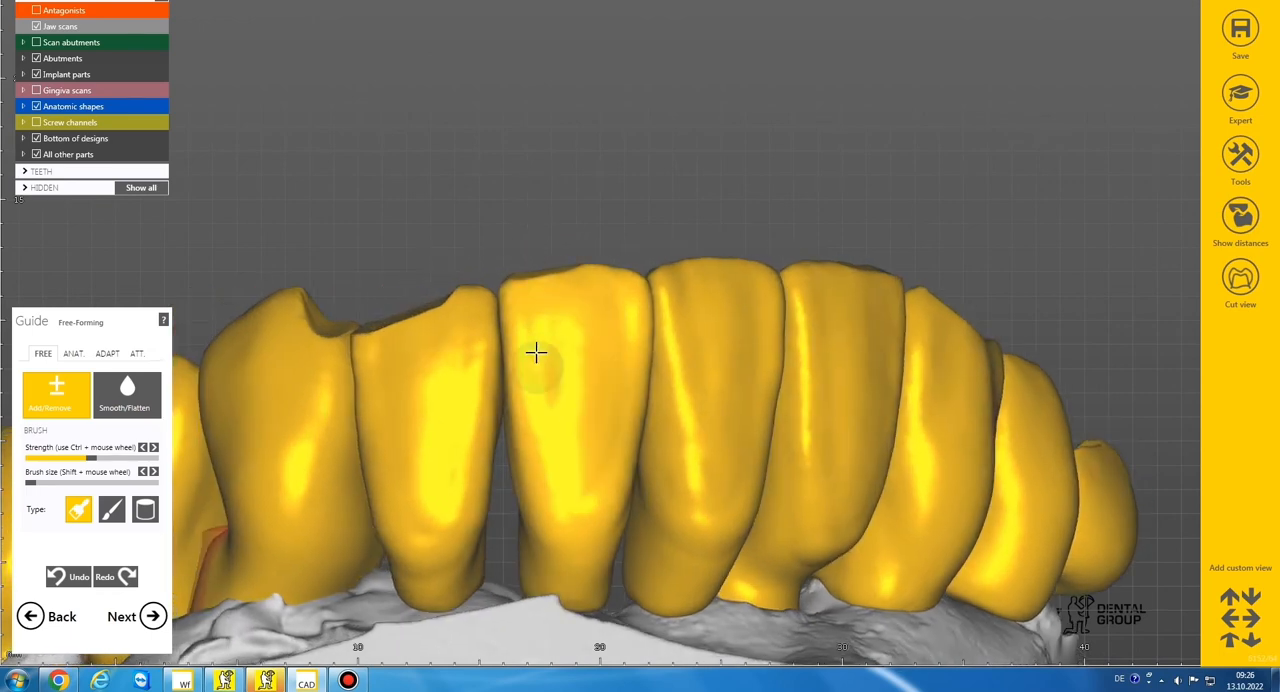
# Model the labial surfaces of lateral incisor 42, canine 43 and the premolars with a slightly larger add/remove brush
pyautogui.moveTo(557, 254)
pyautogui.mouseDown(button='right')
pyautogui.moveTo(523, 420)
pyautogui.moveTo(514, 386)
pyautogui.mouseUp(button='right')
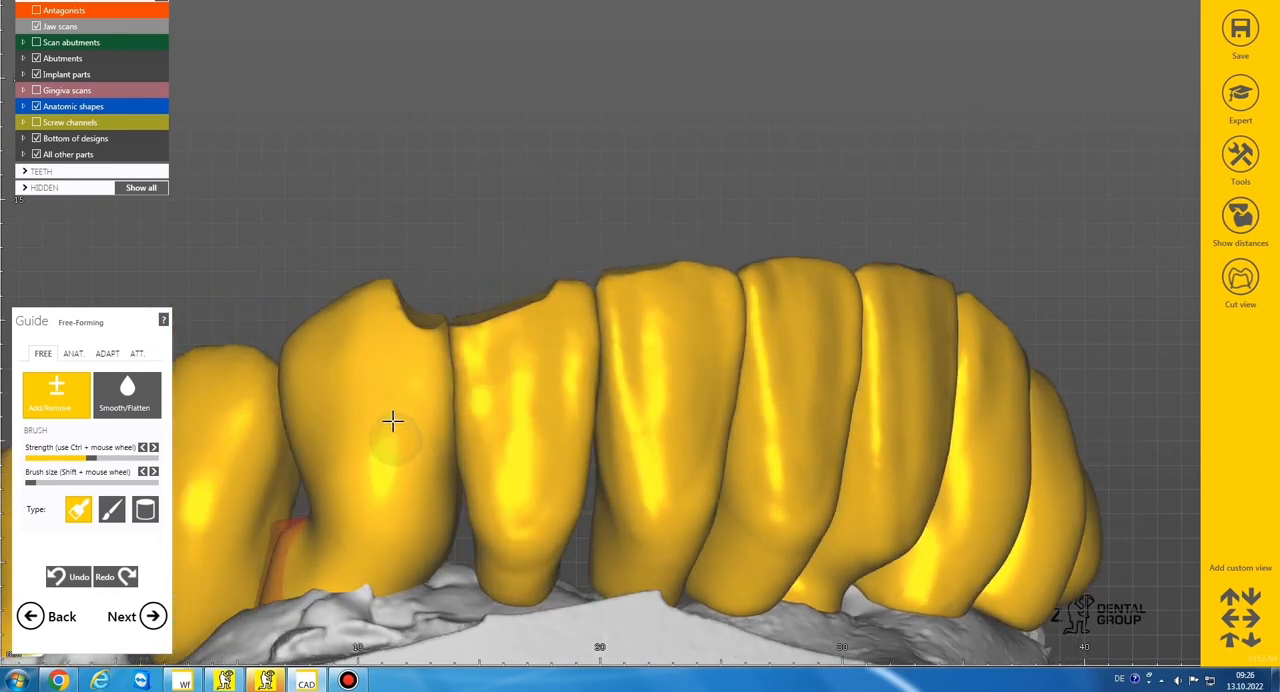
pyautogui.moveTo(400, 331)
pyautogui.mouseDown(button='right')
pyautogui.moveTo(483, 283)
pyautogui.moveTo(412, 428)
pyautogui.mouseUp(button='right')
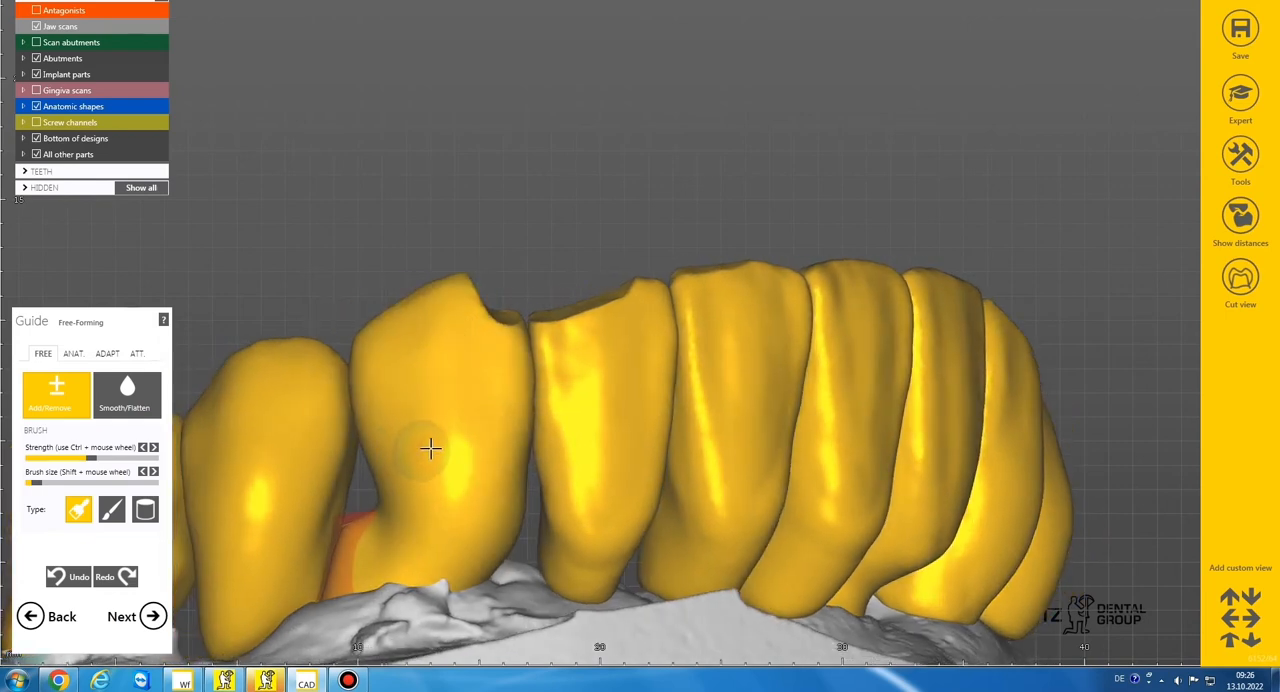
pyautogui.moveTo(403, 337)
pyautogui.mouseDown(button='right')
pyautogui.moveTo(429, 289)
pyautogui.moveTo(437, 423)
pyautogui.mouseUp(button='right')
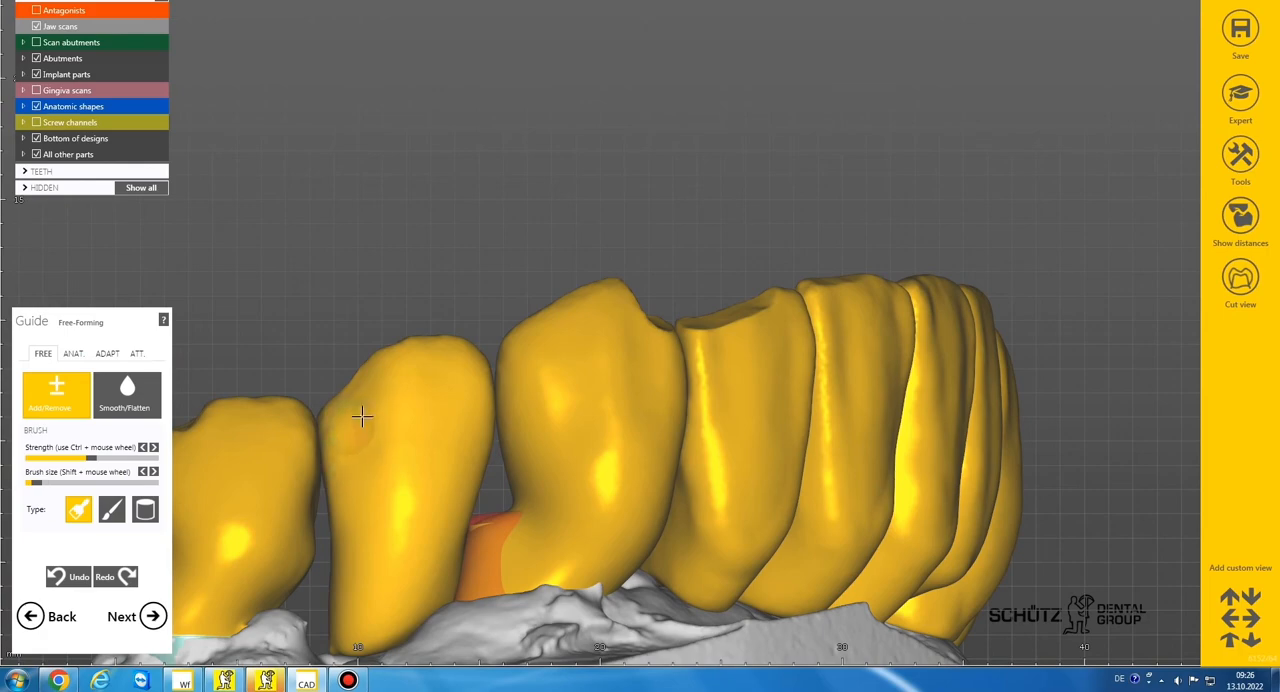
pyautogui.scroll(-3, 444, 332)
pyautogui.moveTo(444, 332); pyautogui.dragTo(437, 358, button='right')
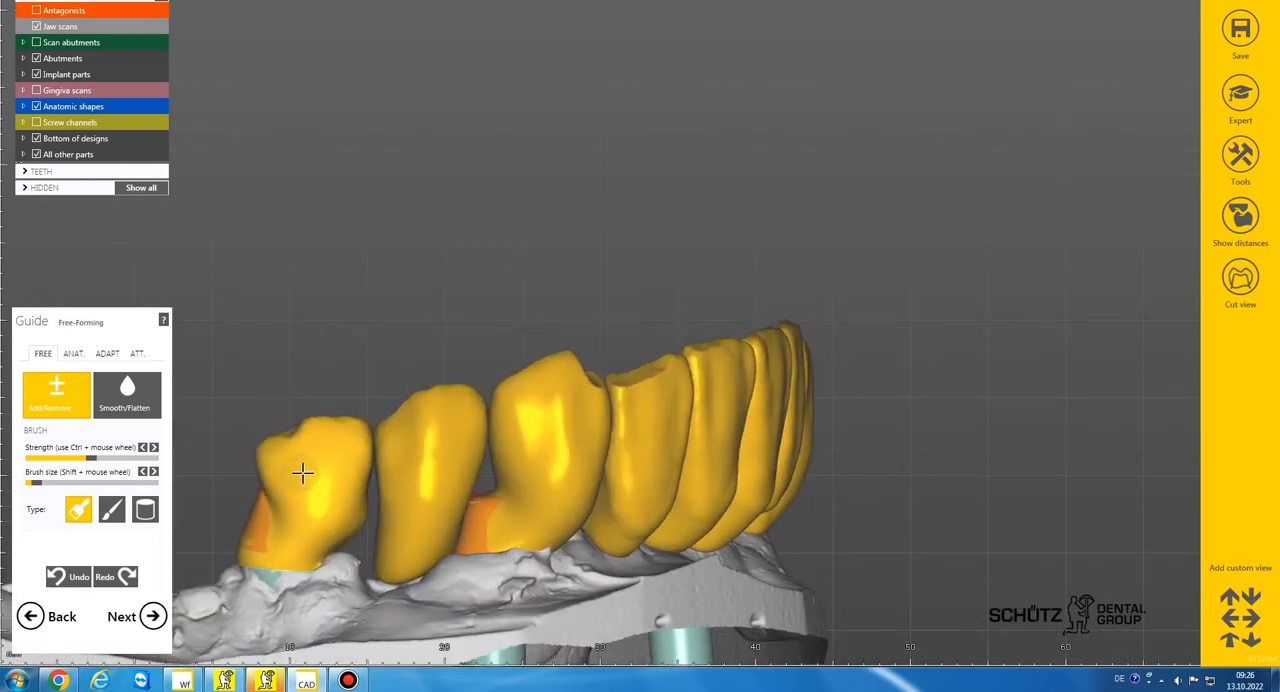
pyautogui.moveTo(315, 377); pyautogui.dragTo(471, 306, button='right')
pyautogui.scroll(3, 533, 397)
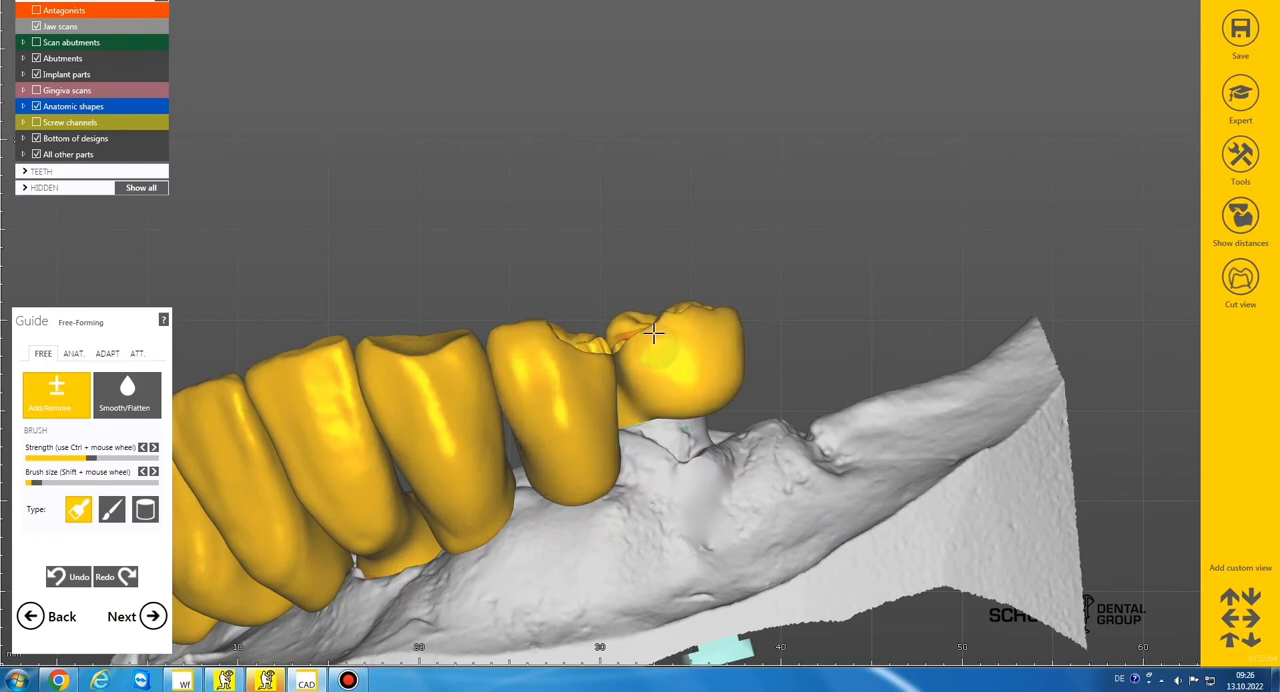
# Smooth the modelled labial surfaces of the front teeth with a medium-sized brush
pyautogui.scroll(-6, 730, 282)
pyautogui.moveTo(600, 310); pyautogui.dragTo(722, 282, button='right')
pyautogui.click(127, 392)
pyautogui.scroll(6, 655, 237)
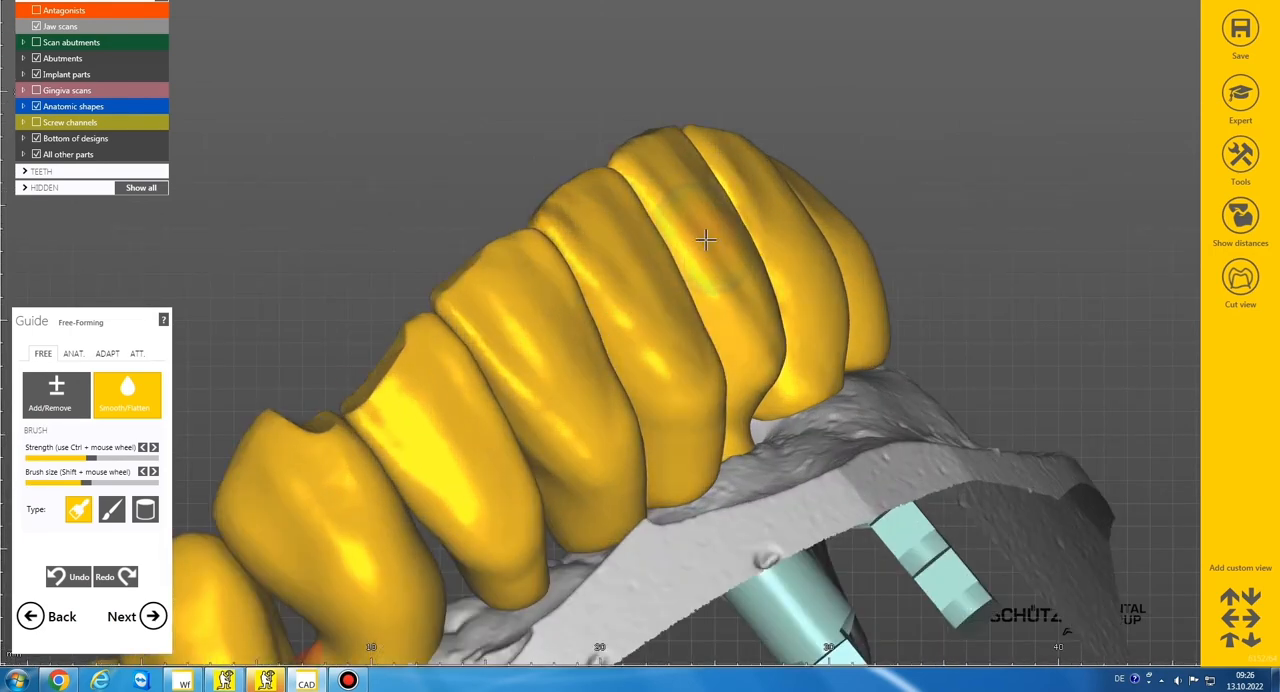
pyautogui.moveTo(706, 237); pyautogui.dragTo(696, 260, button='right')
pyautogui.moveTo(618, 334); pyautogui.dragTo(606, 306, button='right')
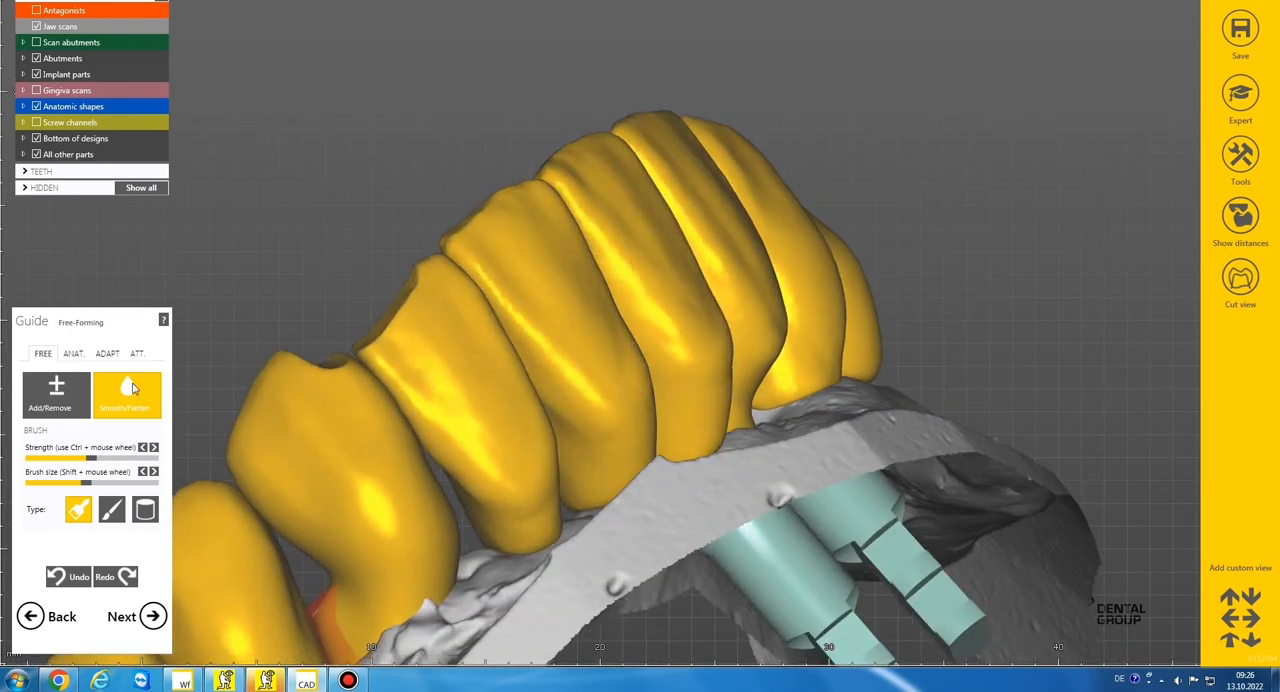
# Touch up the labial surface of central incisor 41 with the add/remove brush and smooth the neighbouring front teeth
pyautogui.click(63, 393)
pyautogui.moveTo(548, 363); pyautogui.dragTo(516, 350, button='right')
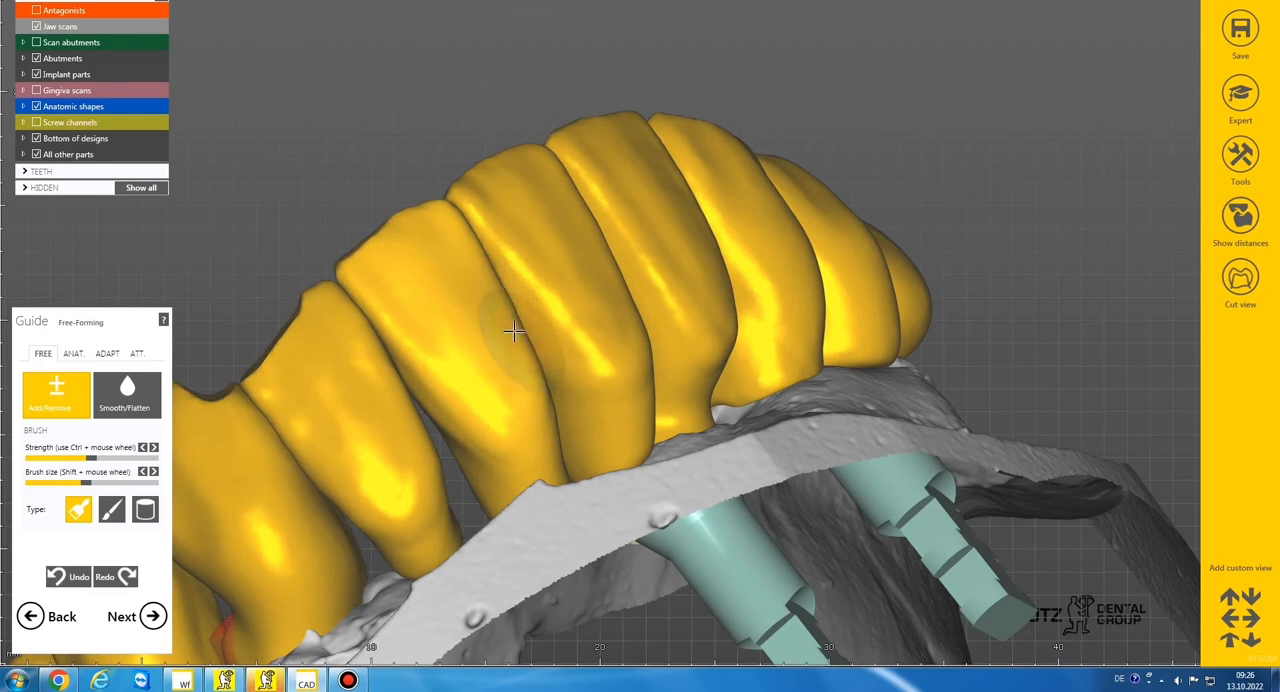
pyautogui.click(127, 393)
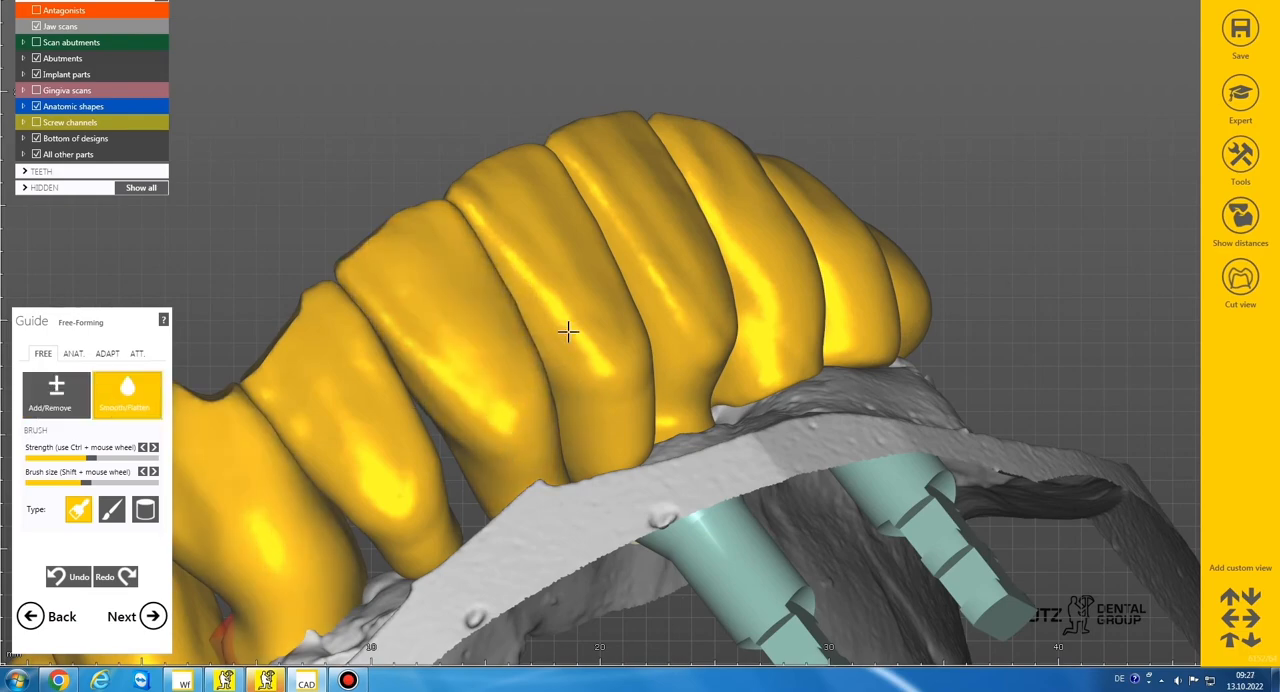
pyautogui.moveTo(569, 334)
pyautogui.mouseDown(button='right')
pyautogui.moveTo(604, 263)
pyautogui.moveTo(694, 210)
pyautogui.moveTo(638, 238)
pyautogui.mouseUp(button='right')
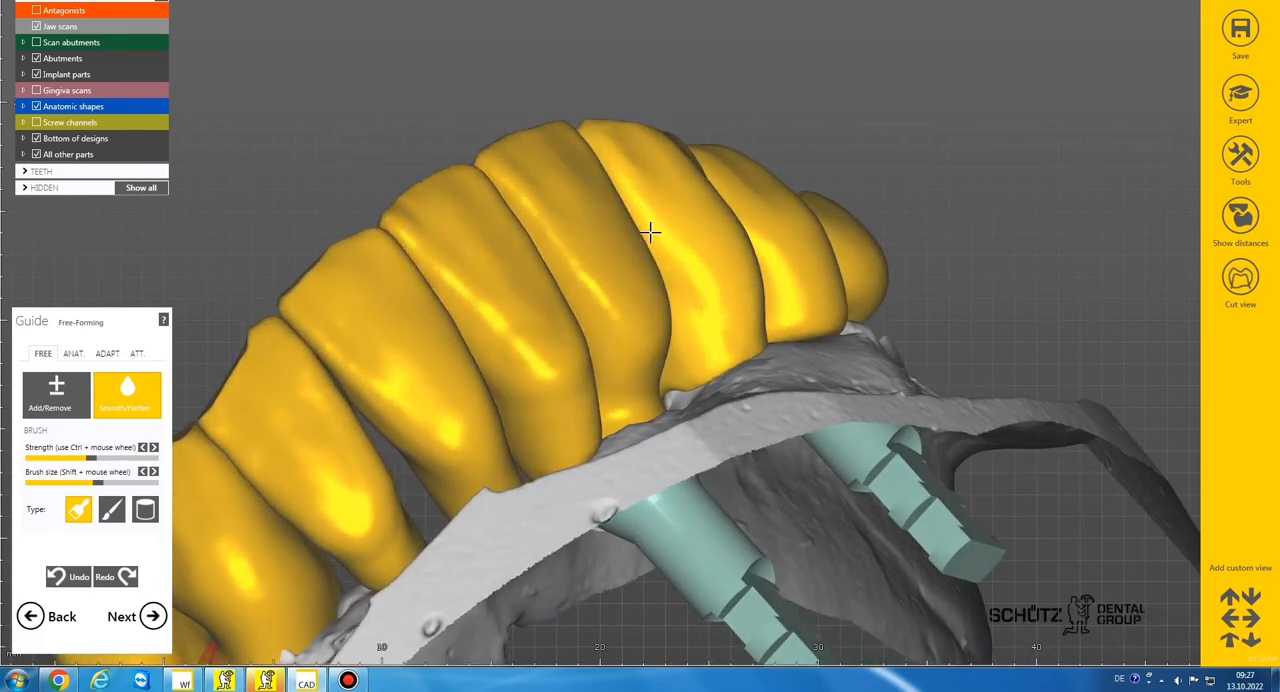
# Smooth the labial surfaces of the remaining front teeth from both sides of the arch
pyautogui.scroll(-5, 649, 233)
pyautogui.moveTo(654, 226); pyautogui.dragTo(673, 262, button='right')
pyautogui.scroll(4, 685, 275)
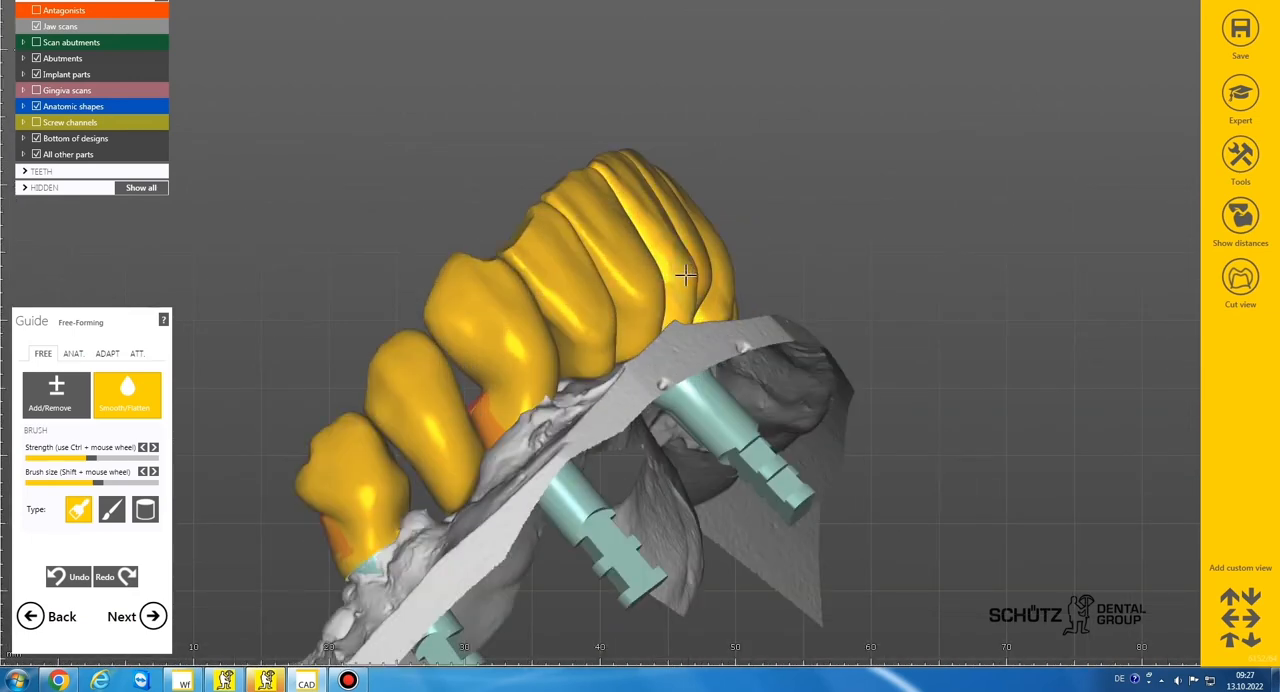
pyautogui.scroll(-3, 690, 314)
pyautogui.moveTo(690, 314)
pyautogui.mouseDown(button='right')
pyautogui.moveTo(670, 292)
pyautogui.moveTo(555, 247)
pyautogui.mouseUp(button='right')
pyautogui.scroll(3, 672, 297)
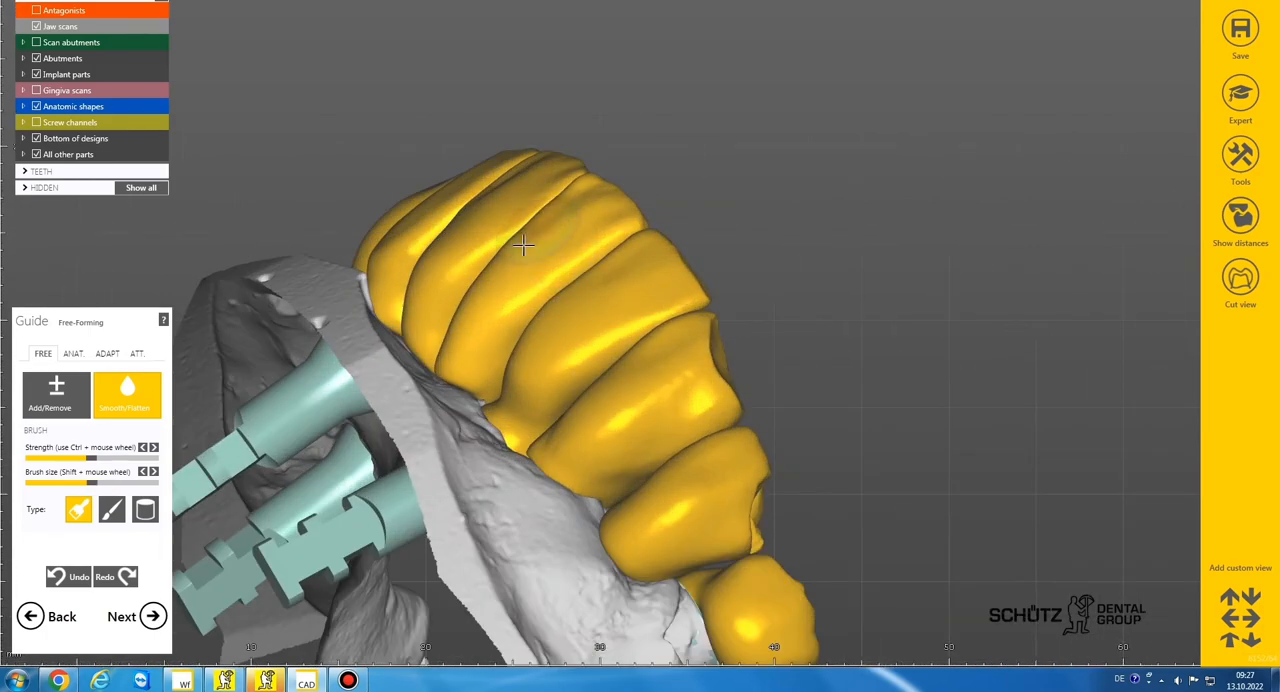
# Finish smoothing the labial surfaces of the front teeth with a slightly smaller brush
pyautogui.moveTo(473, 227); pyautogui.dragTo(517, 226, button='right')
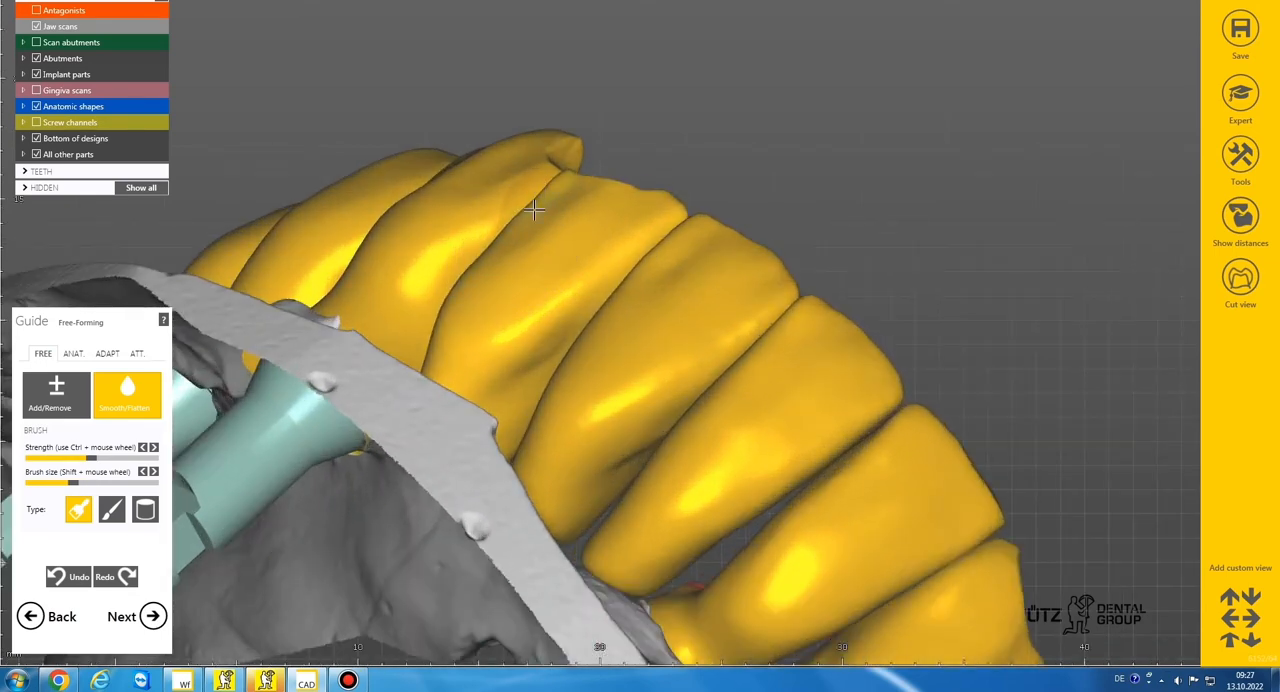
pyautogui.scroll(-4, 488, 275)
pyautogui.moveTo(488, 277)
pyautogui.mouseDown(button='right')
pyautogui.moveTo(515, 225)
pyautogui.moveTo(474, 292)
pyautogui.moveTo(491, 260)
pyautogui.moveTo(433, 300)
pyautogui.mouseUp(button='right')
pyautogui.scroll(-4, 493, 267)
pyautogui.scroll(4, 474, 294)
pyautogui.scroll(2, 444, 296)
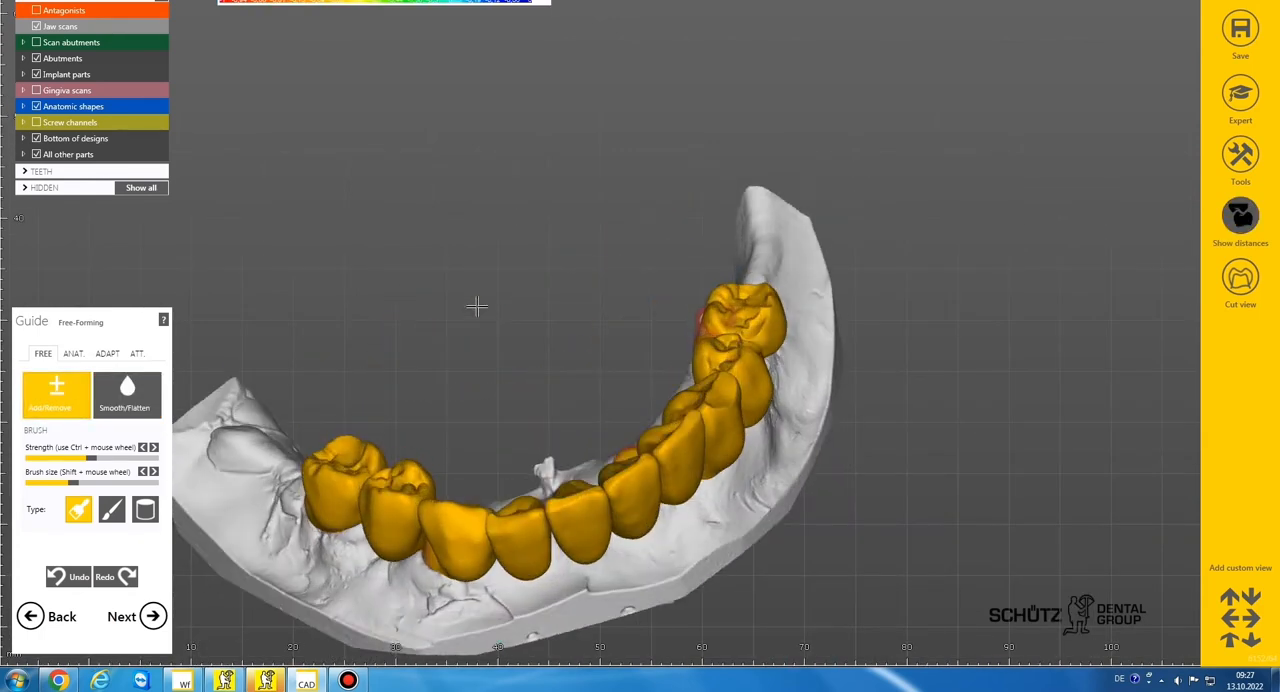
# Touch up the incisal corners of the front teeth with a small add/remove brush
pyautogui.scroll(4, 470, 545)
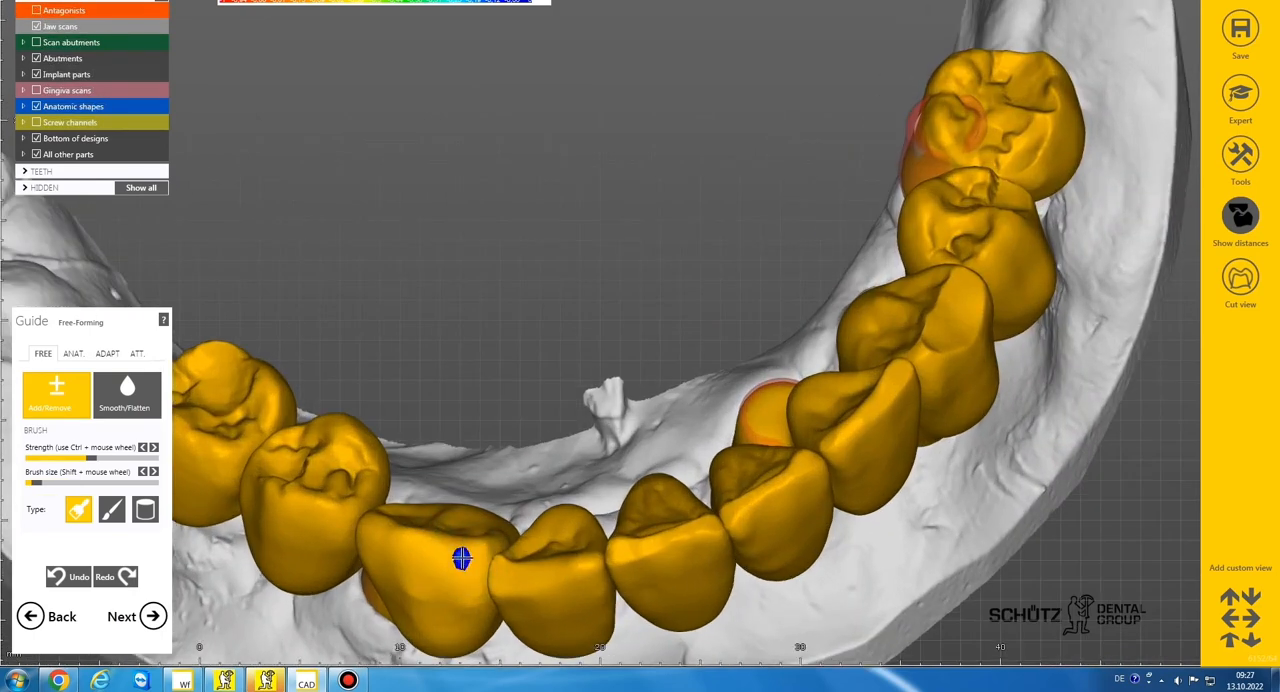
pyautogui.scroll(3, 510, 571)
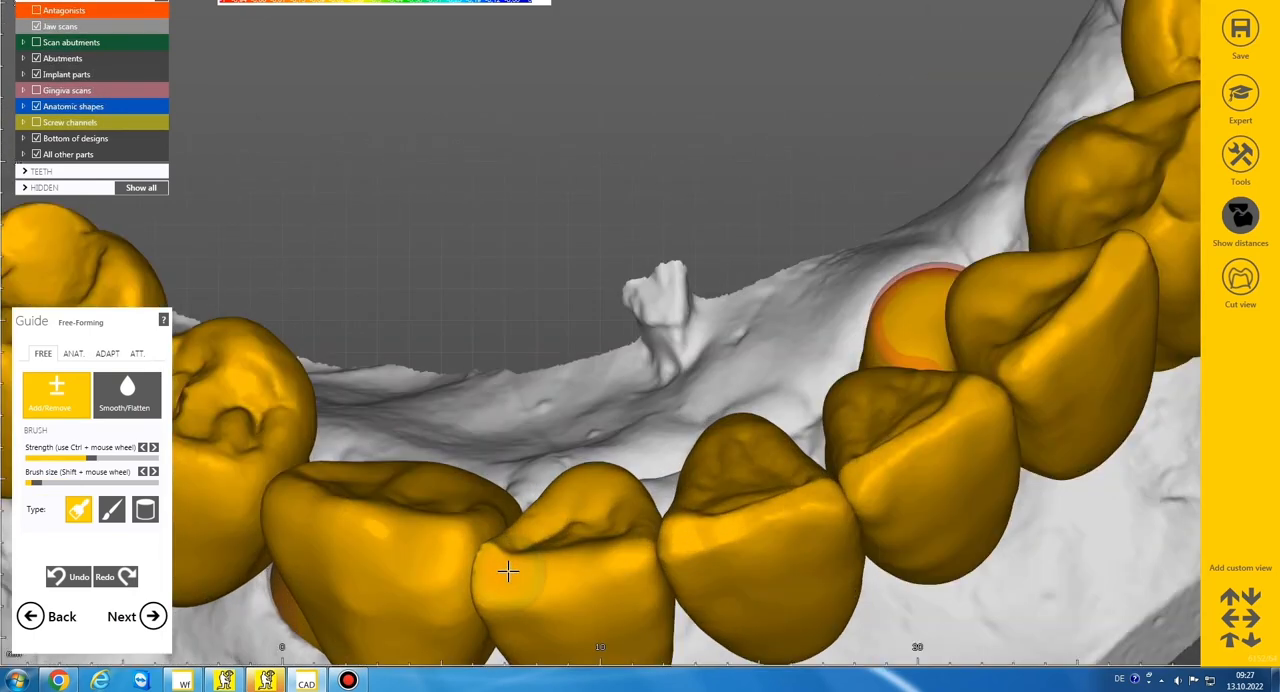
pyautogui.moveTo(586, 513); pyautogui.dragTo(588, 508, button='right')
pyautogui.scroll(-8, 588, 508)
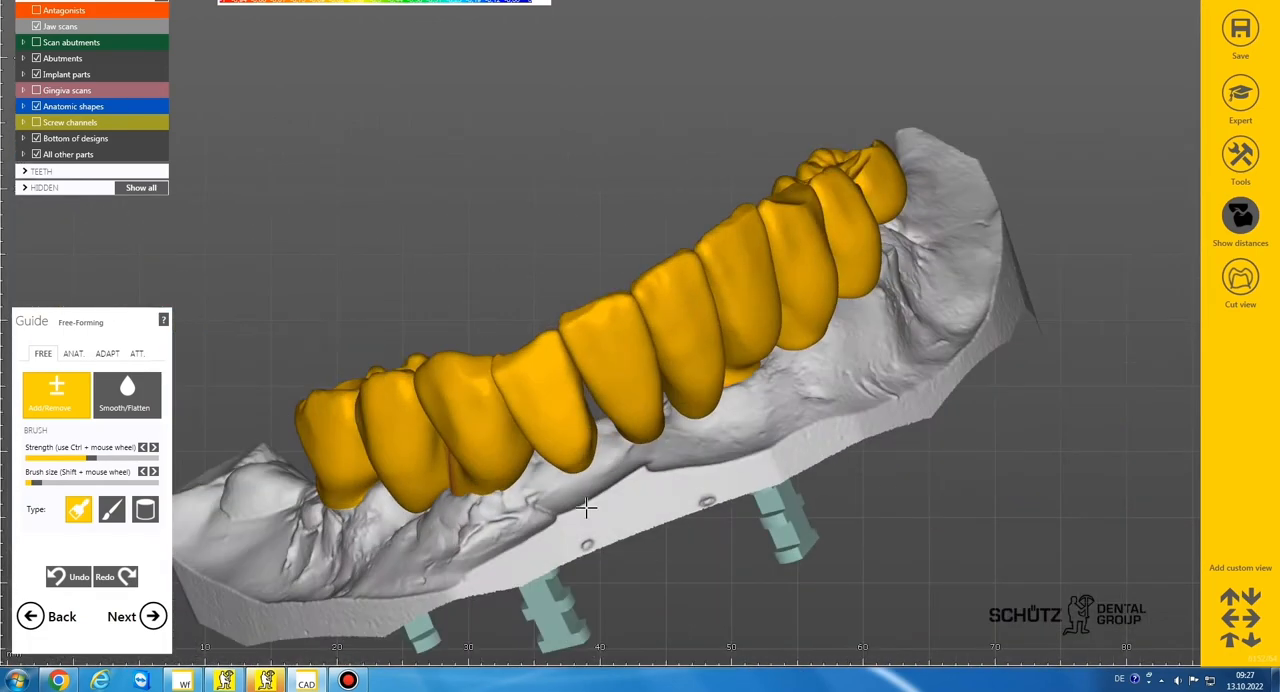
# Smooth the incisal edges of the incisors and the tip of canine 43 with a small smoothing brush
pyautogui.click(152, 408)
pyautogui.scroll(7, 619, 298)
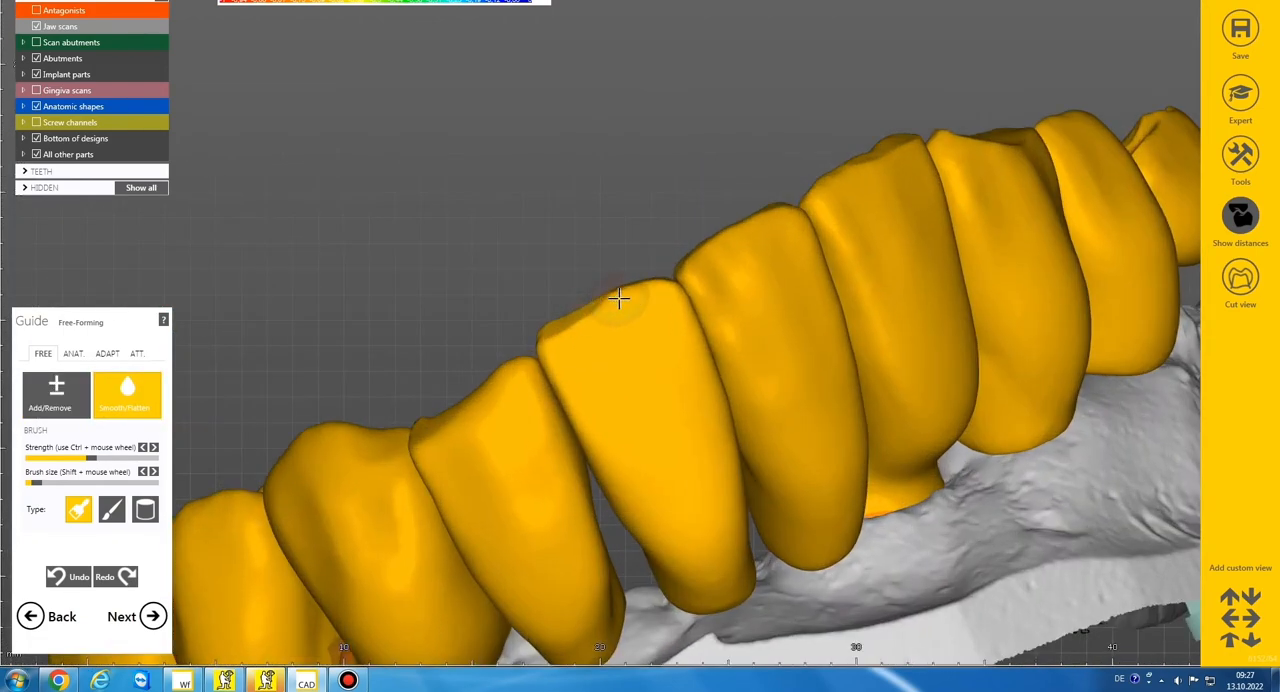
pyautogui.moveTo(629, 289); pyautogui.dragTo(572, 314)
pyautogui.moveTo(634, 277)
pyautogui.mouseDown(button='right')
pyautogui.moveTo(618, 278)
pyautogui.moveTo(659, 211)
pyautogui.moveTo(700, 209)
pyautogui.moveTo(661, 237)
pyautogui.mouseUp(button='right')
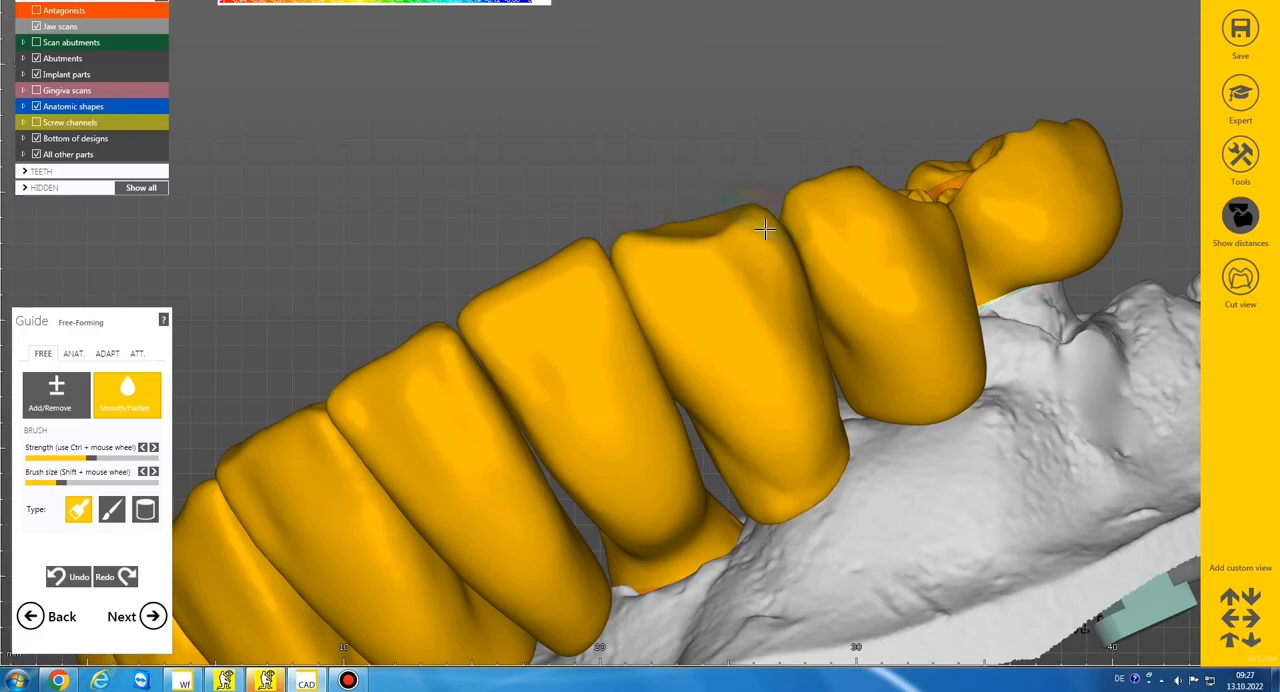
pyautogui.moveTo(764, 230)
pyautogui.mouseDown(button='right')
pyautogui.moveTo(716, 228)
pyautogui.moveTo(800, 236)
pyautogui.moveTo(770, 322)
pyautogui.mouseUp(button='right')
pyautogui.scroll(6, 441, 240)
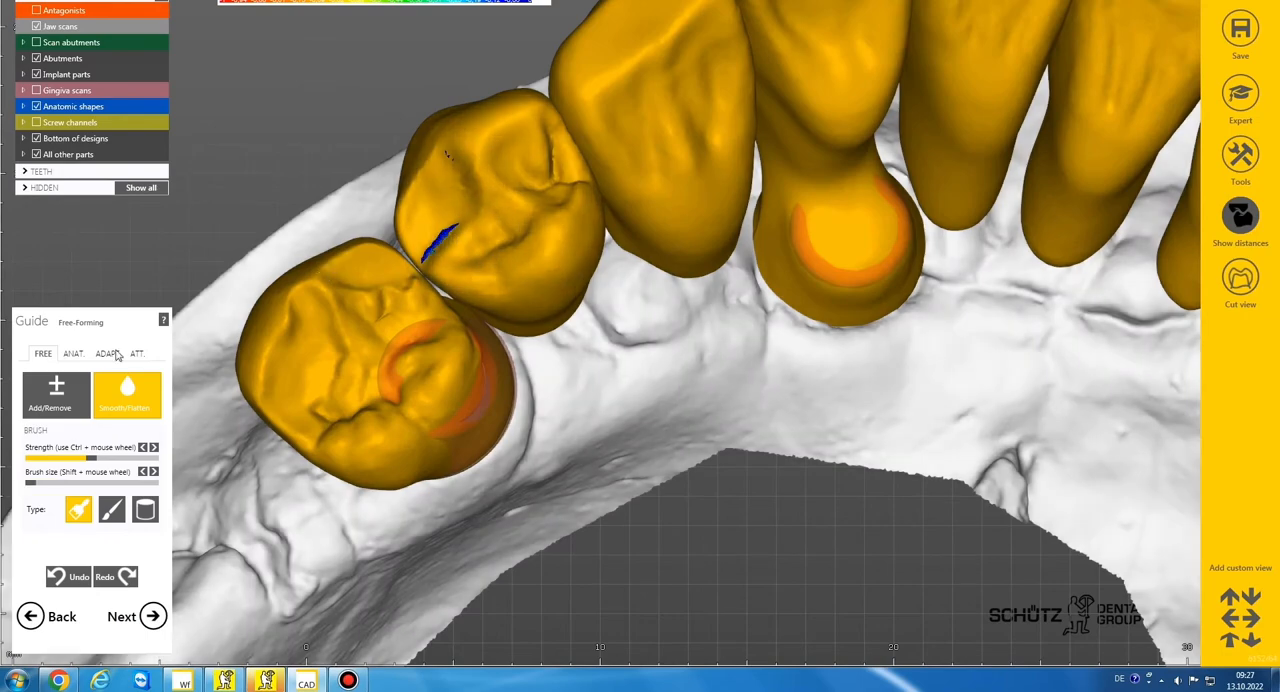
# Model the occlusal surface and fissures of premolar 34 with a very small add/remove brush
pyautogui.click(66, 393)
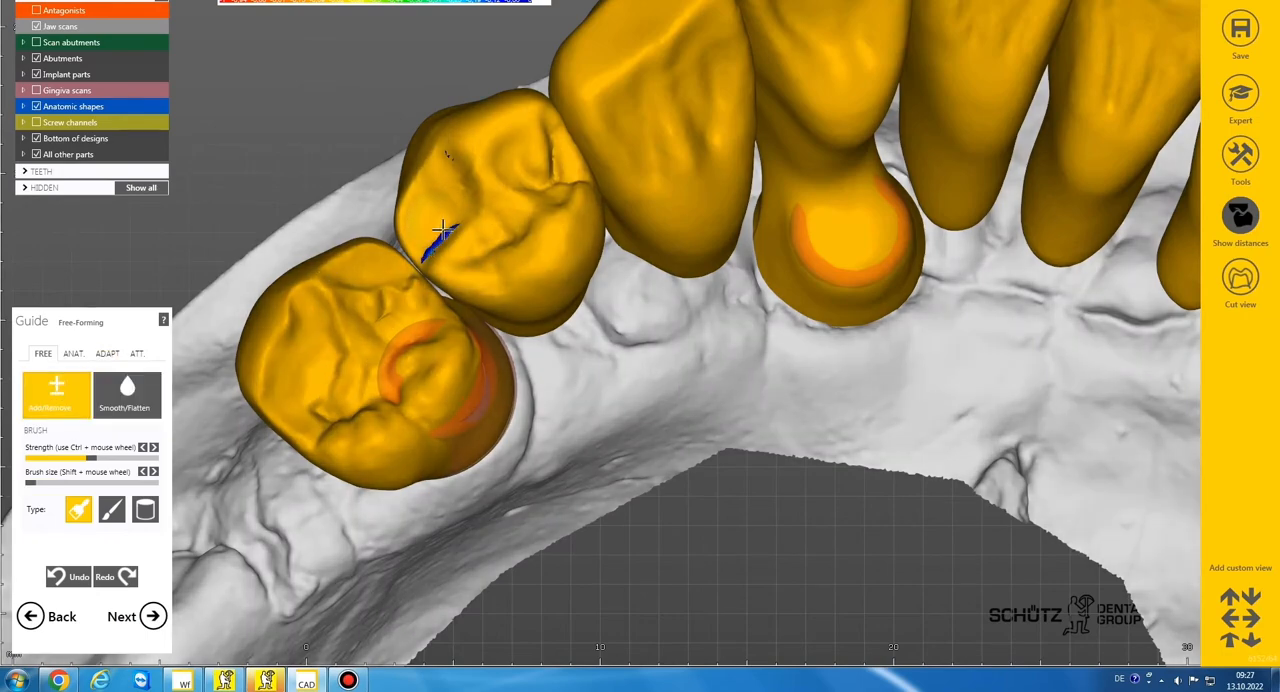
pyautogui.scroll(-5, 480, 243)
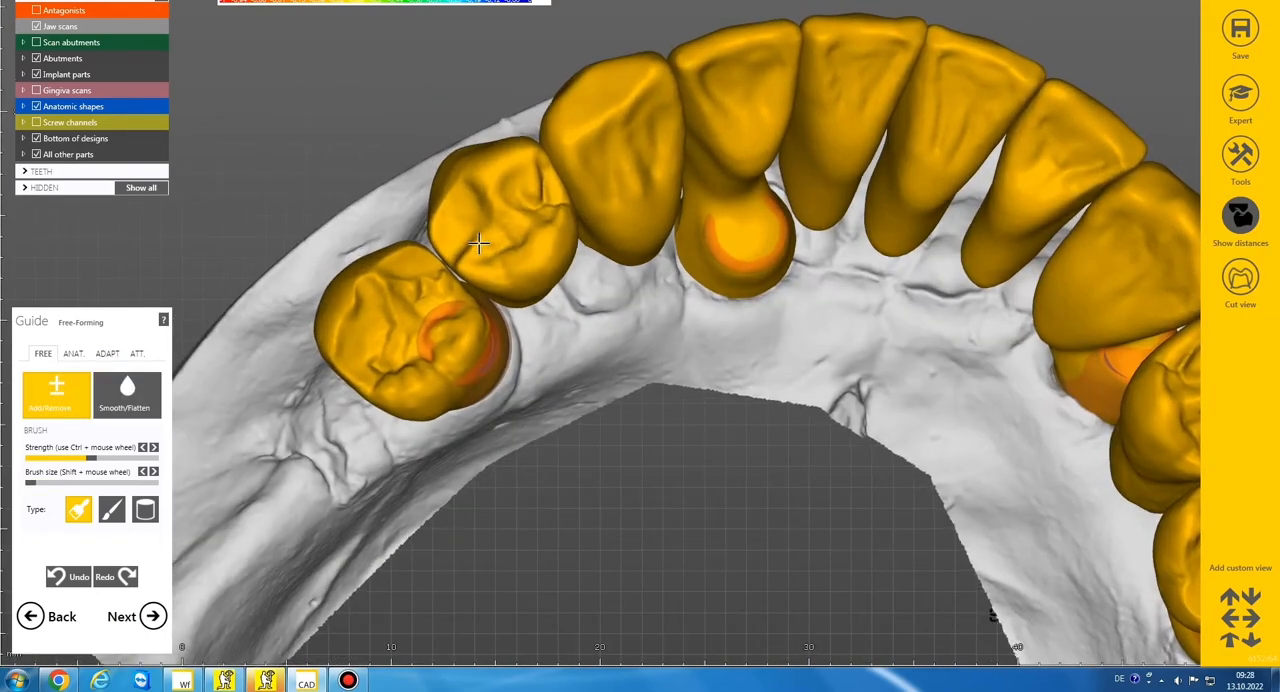
pyautogui.scroll(6, 486, 244)
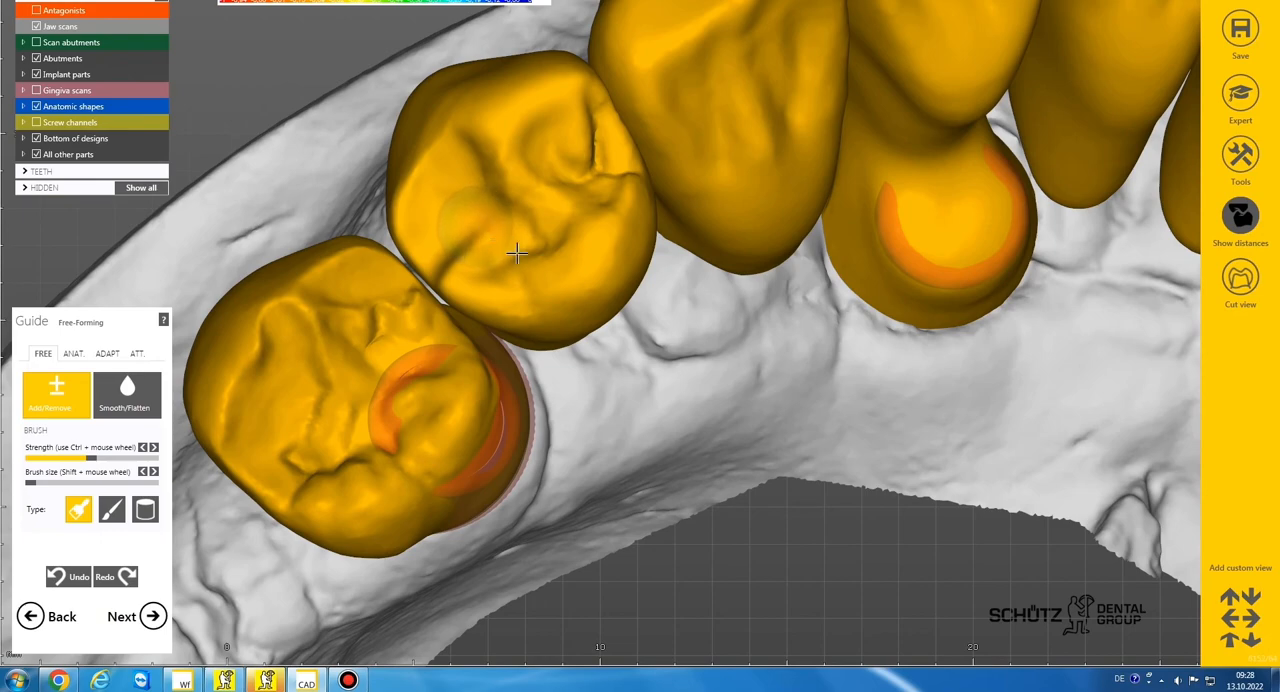
pyautogui.scroll(-6, 516, 254)
pyautogui.keyDown('shift'); pyautogui.scroll(2, 460, 288); pyautogui.keyUp('shift')
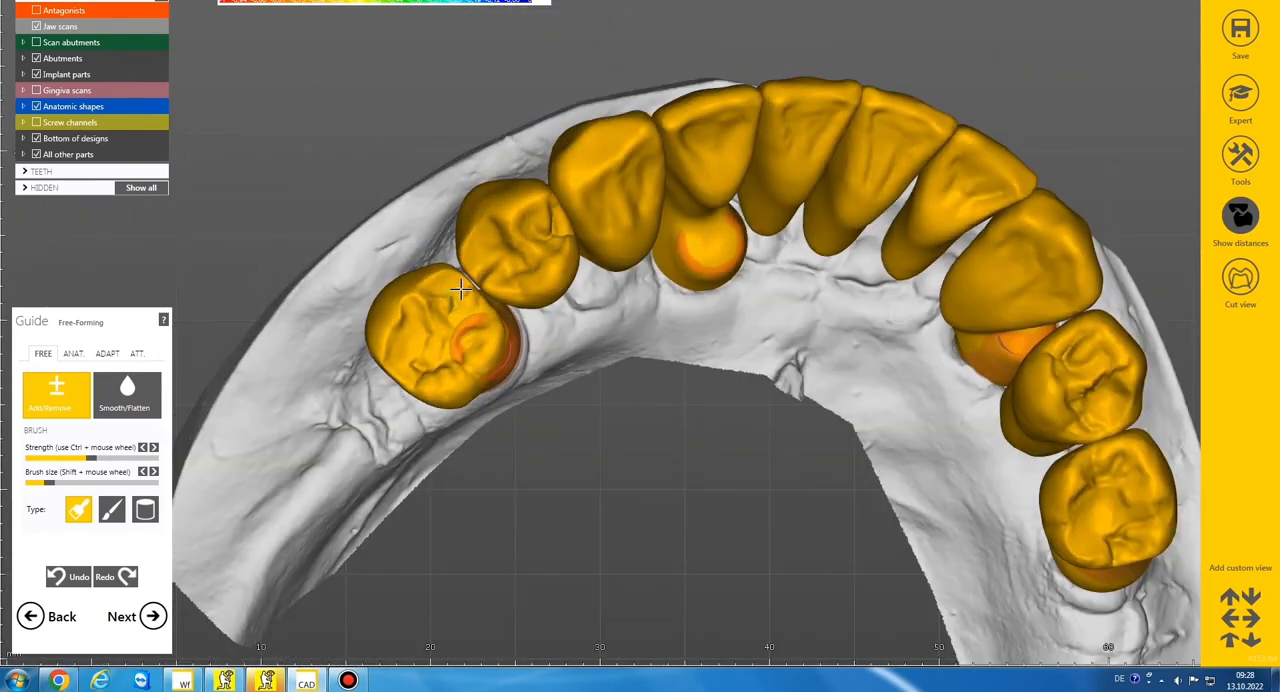
pyautogui.scroll(-4, 460, 288)
pyautogui.moveTo(837, 350); pyautogui.dragTo(737, 317, button='middle')
pyautogui.moveTo(737, 317); pyautogui.dragTo(840, 337, button='right')
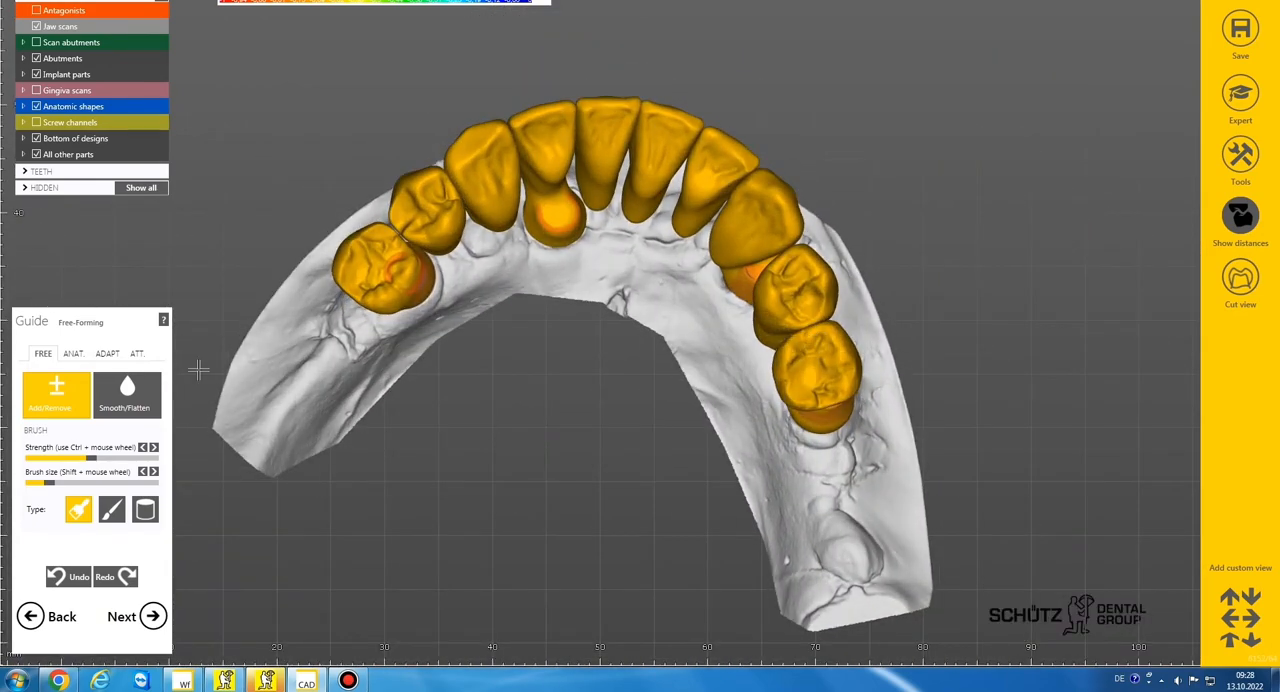
# Smooth the occlusal surface of premolar 44 and refine the chewing surfaces of 44 and 45 with the add/remove brush
pyautogui.click(125, 393)
pyautogui.scroll(5, 757, 272)
pyautogui.moveTo(705, 285); pyautogui.dragTo(698, 291)
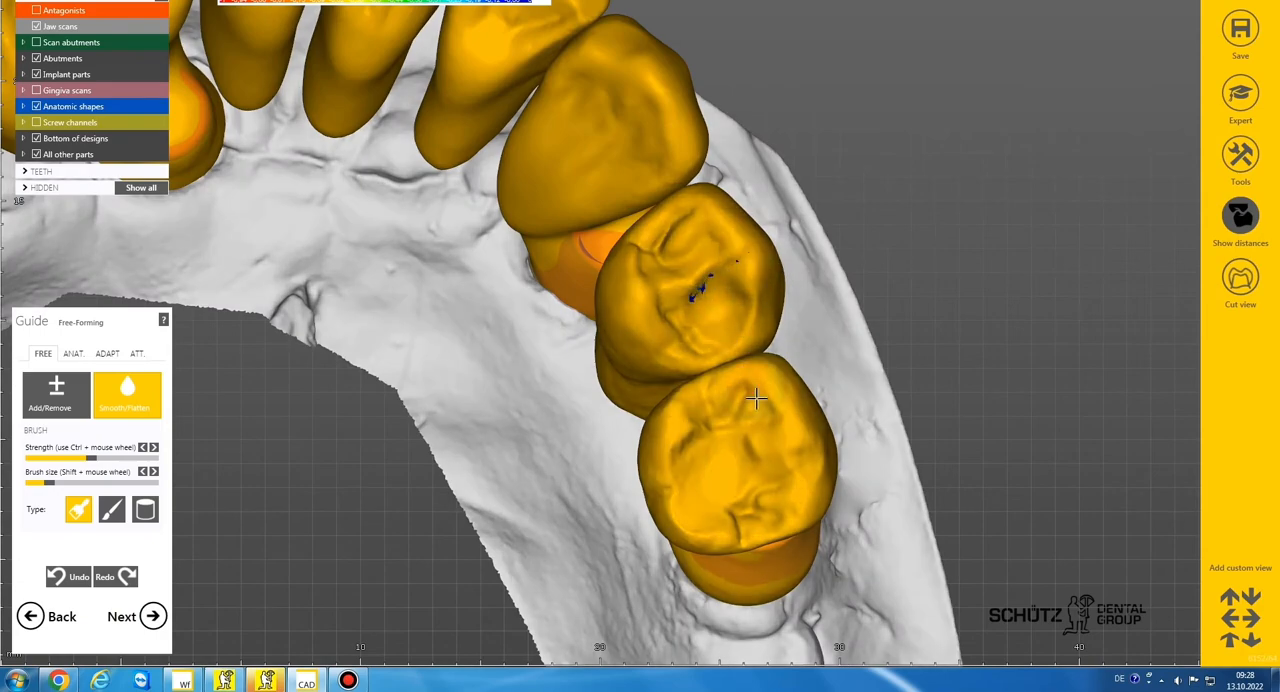
pyautogui.click(57, 394)
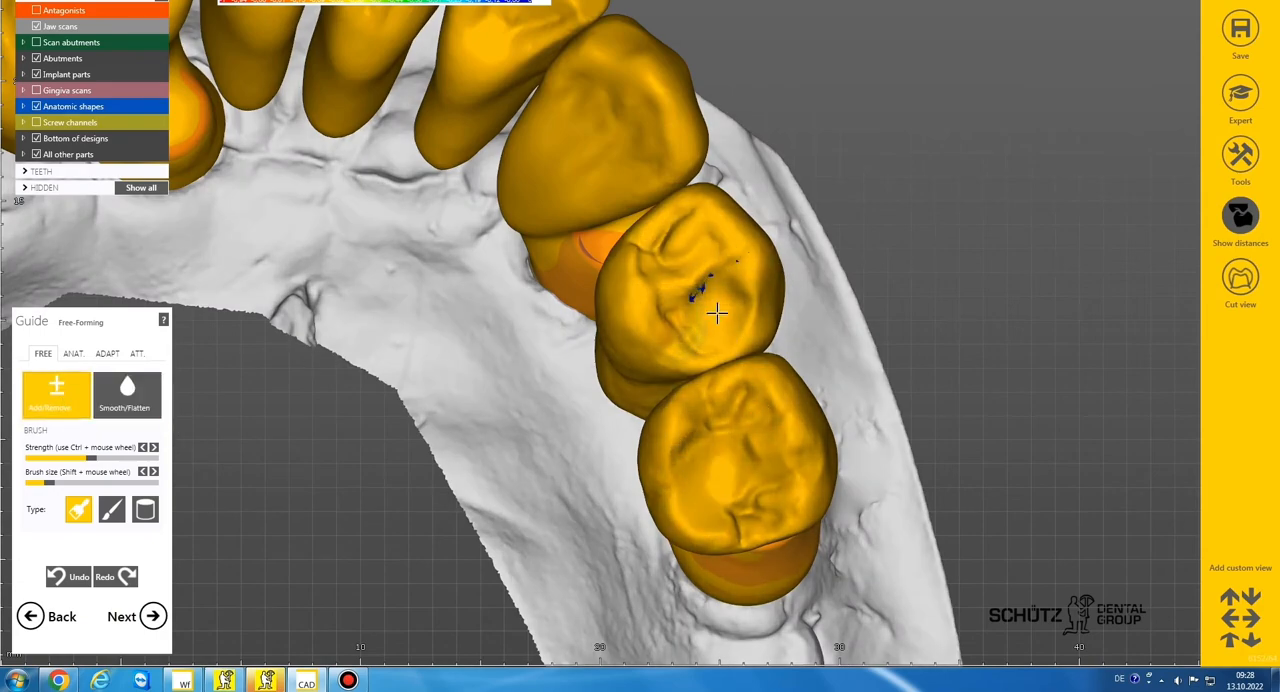
pyautogui.scroll(-5, 714, 443)
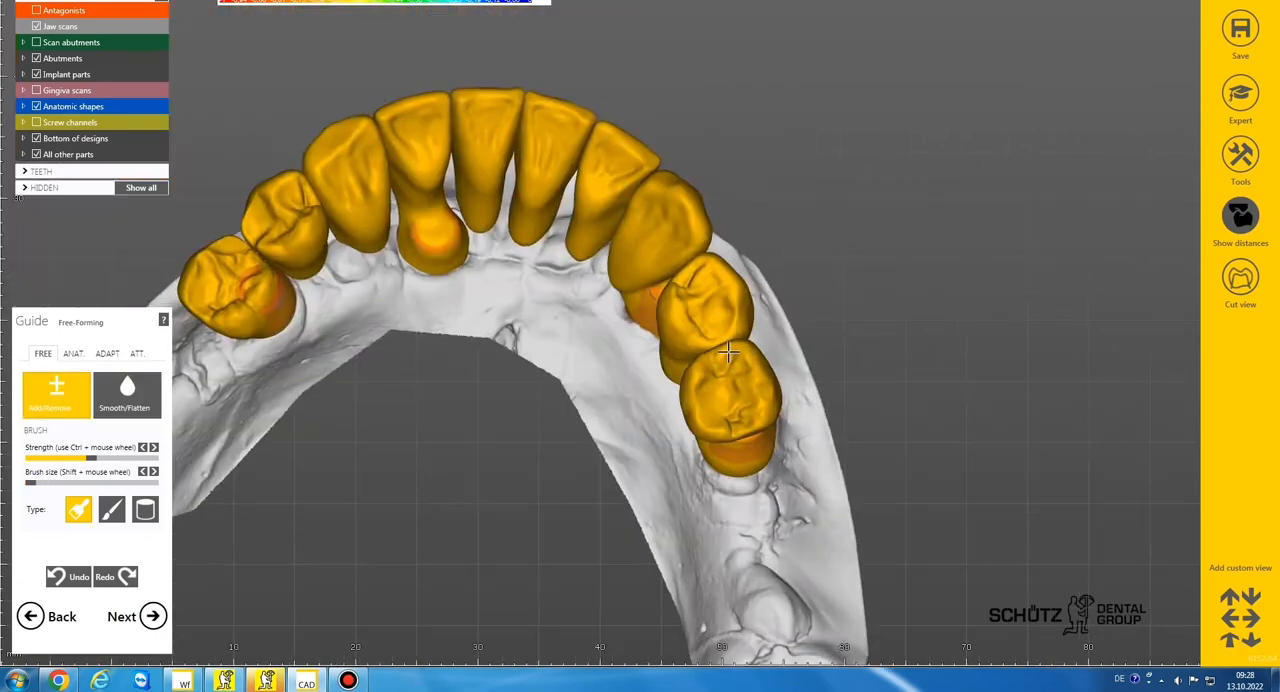
pyautogui.moveTo(728, 353); pyautogui.dragTo(727, 366, button='right')
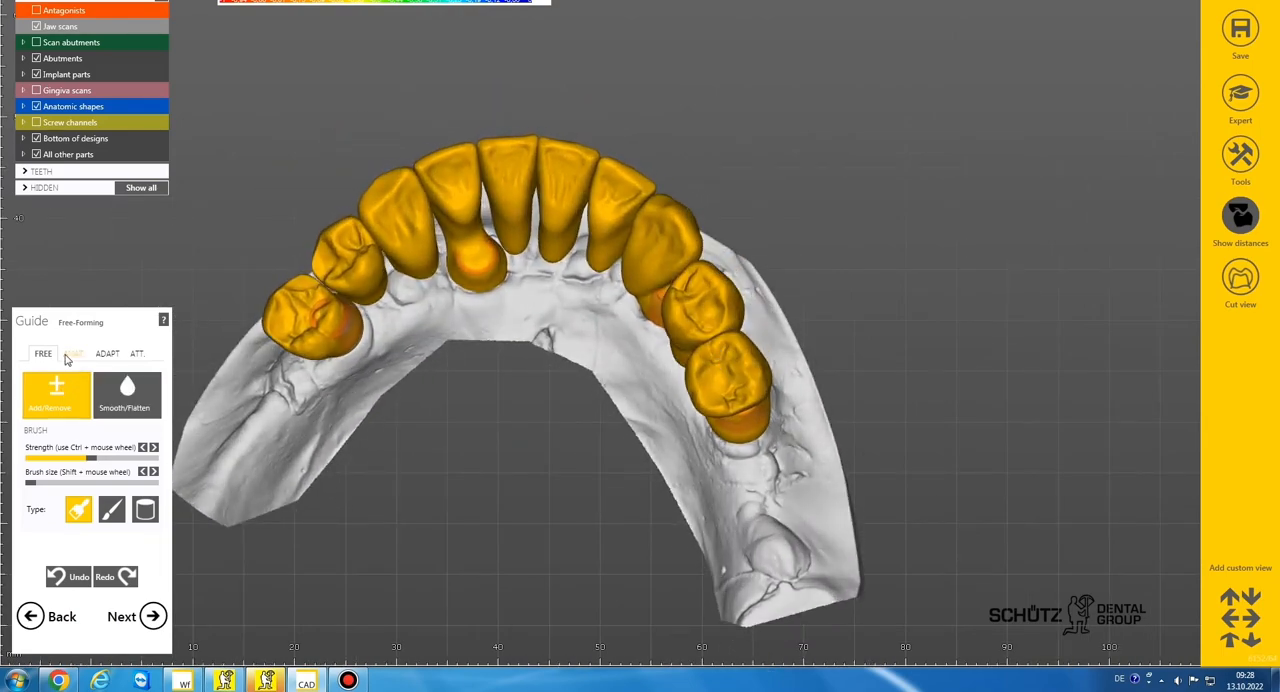
# Adjust the incisal corners of the incisors using anatomic free-forming of tooth parts with free movement
pyautogui.click(73, 353)
pyautogui.scroll(5, 490, 167)
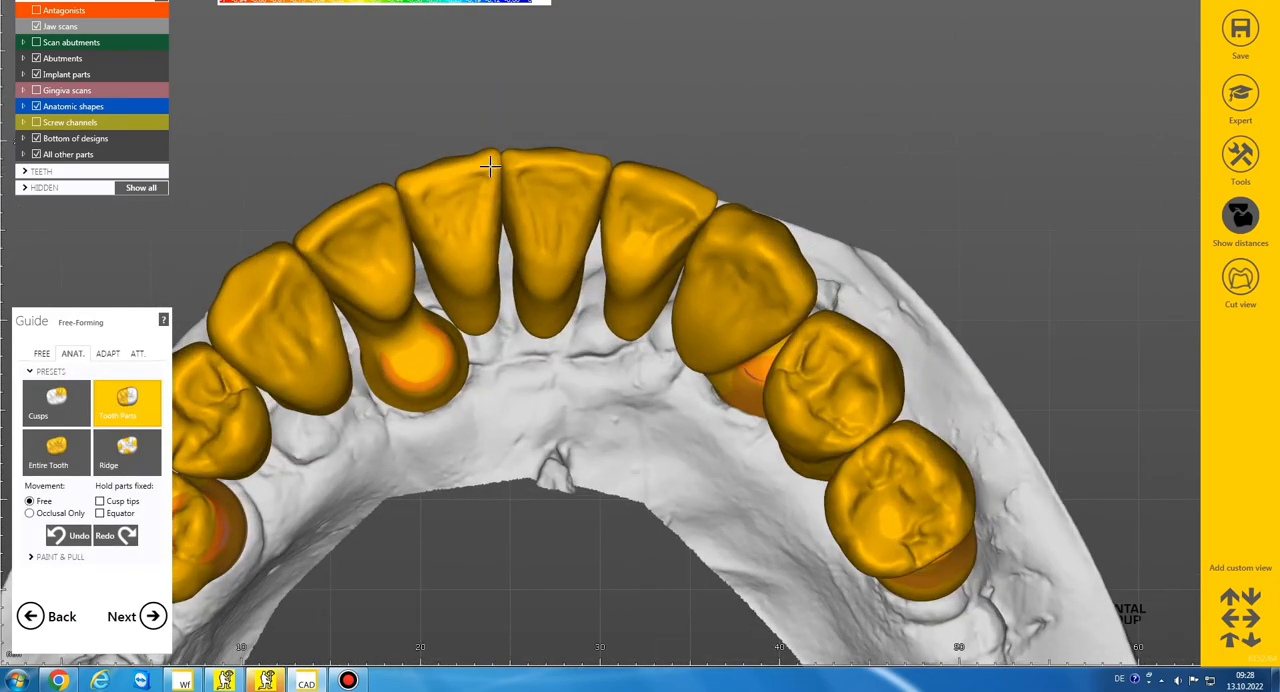
pyautogui.scroll(-3, 608, 178)
pyautogui.moveTo(610, 178); pyautogui.dragTo(613, 194, button='right')
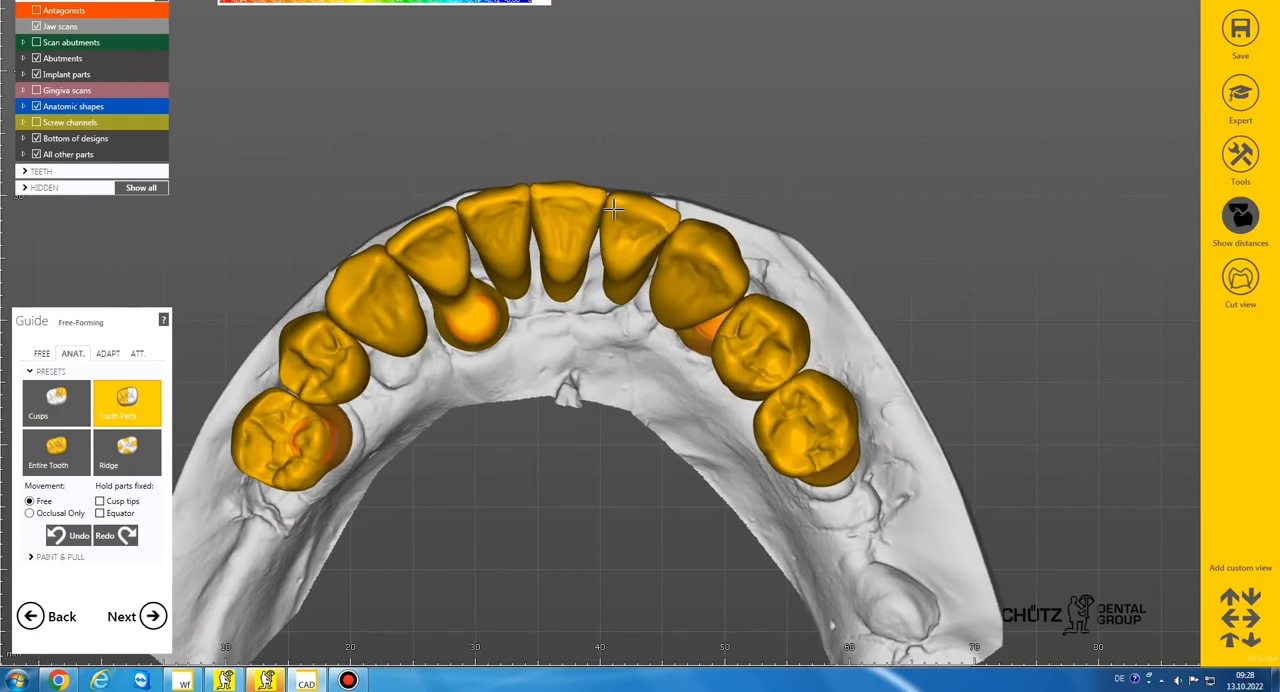
pyautogui.scroll(3, 613, 194)
pyautogui.scroll(-5, 613, 194)
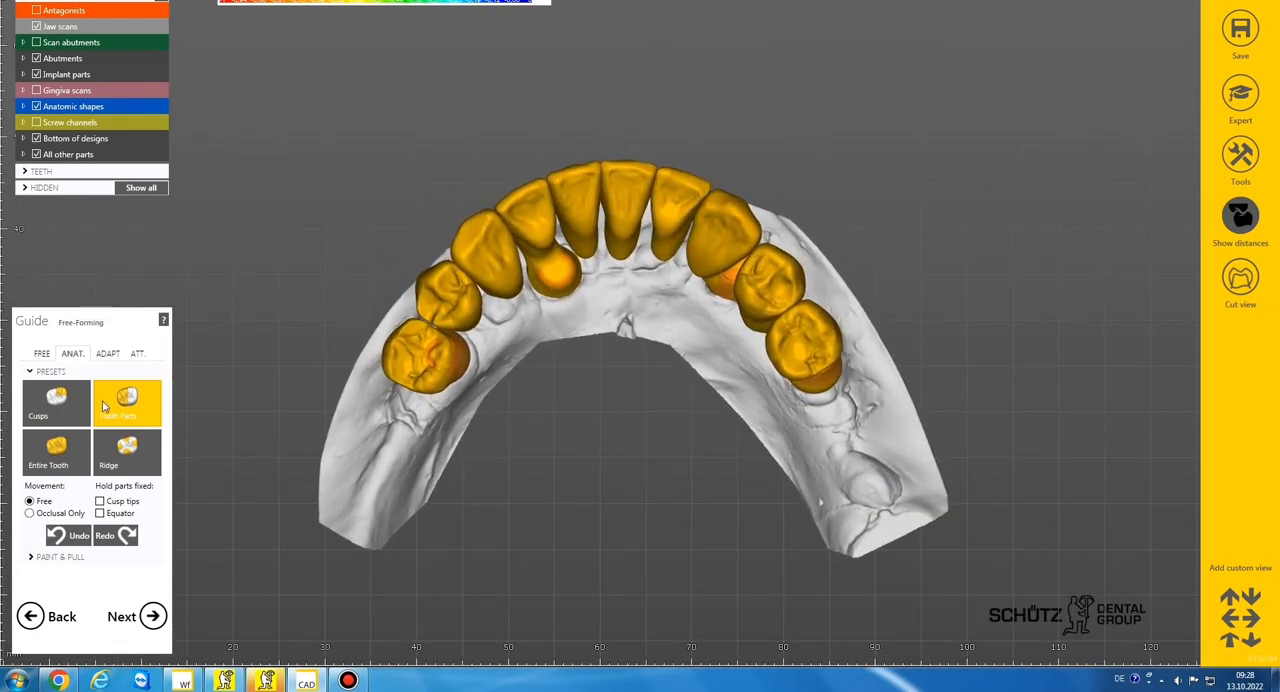
# Reposition premolars 44 and 45 slightly as entire teeth with anatomic free-forming
pyautogui.click(63, 453)
pyautogui.moveTo(816, 264); pyautogui.dragTo(806, 273, button='right')
pyautogui.scroll(2, 806, 273)
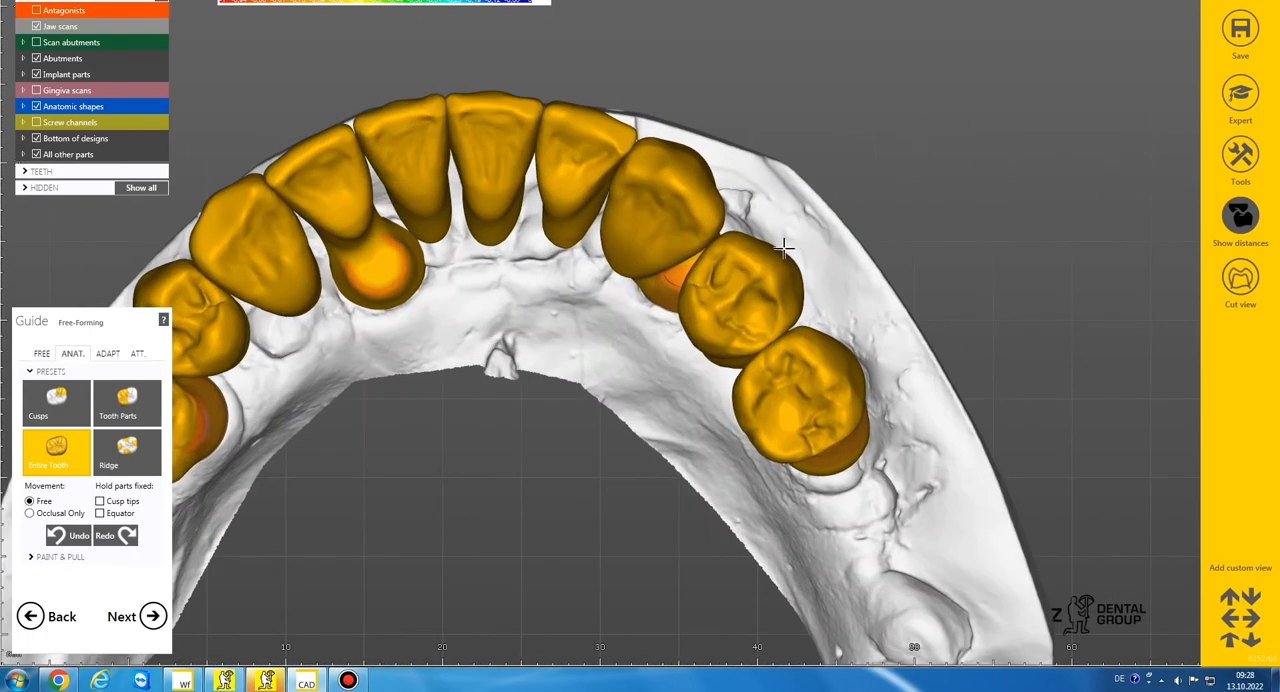
pyautogui.moveTo(785, 250); pyautogui.dragTo(786, 254)
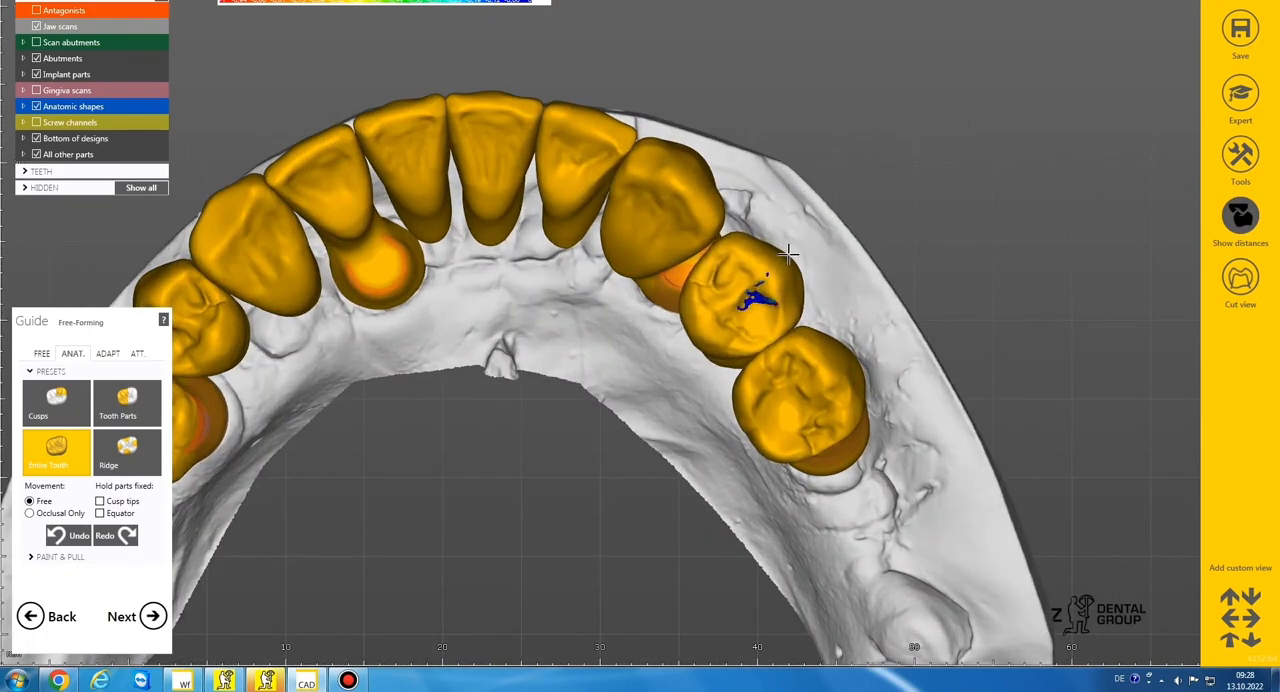
pyautogui.moveTo(710, 285); pyautogui.dragTo(708, 280)
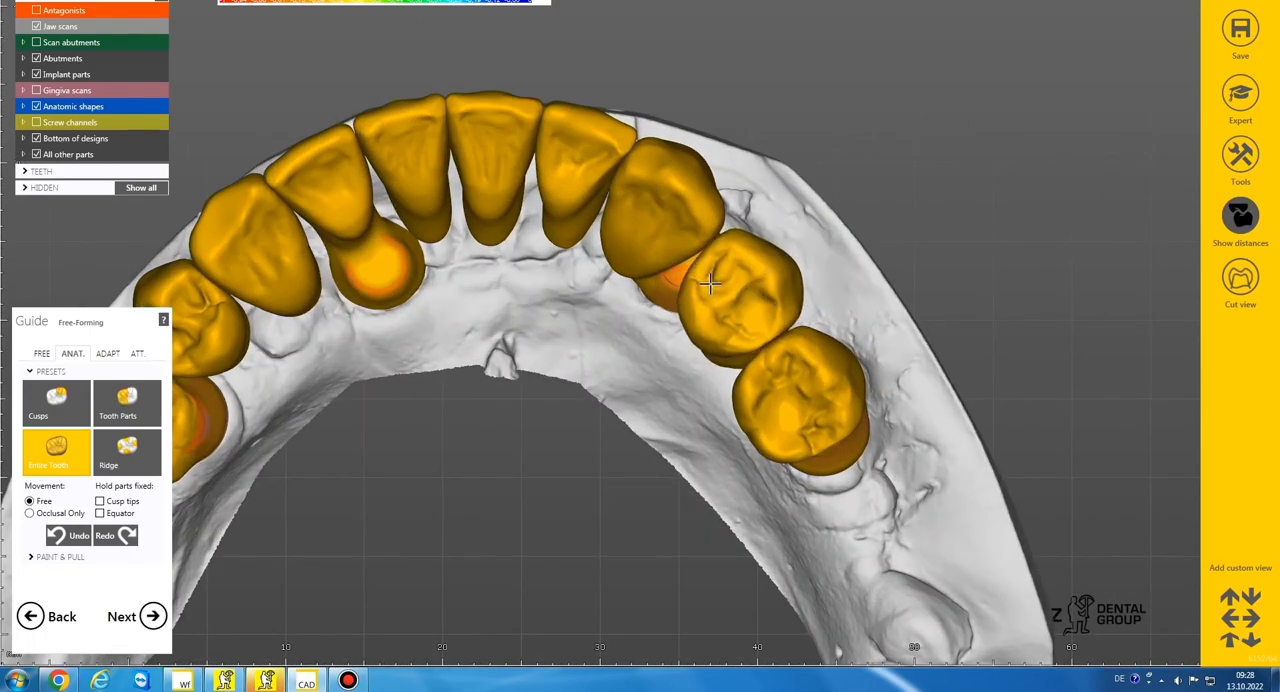
pyautogui.moveTo(758, 367); pyautogui.dragTo(761, 364)
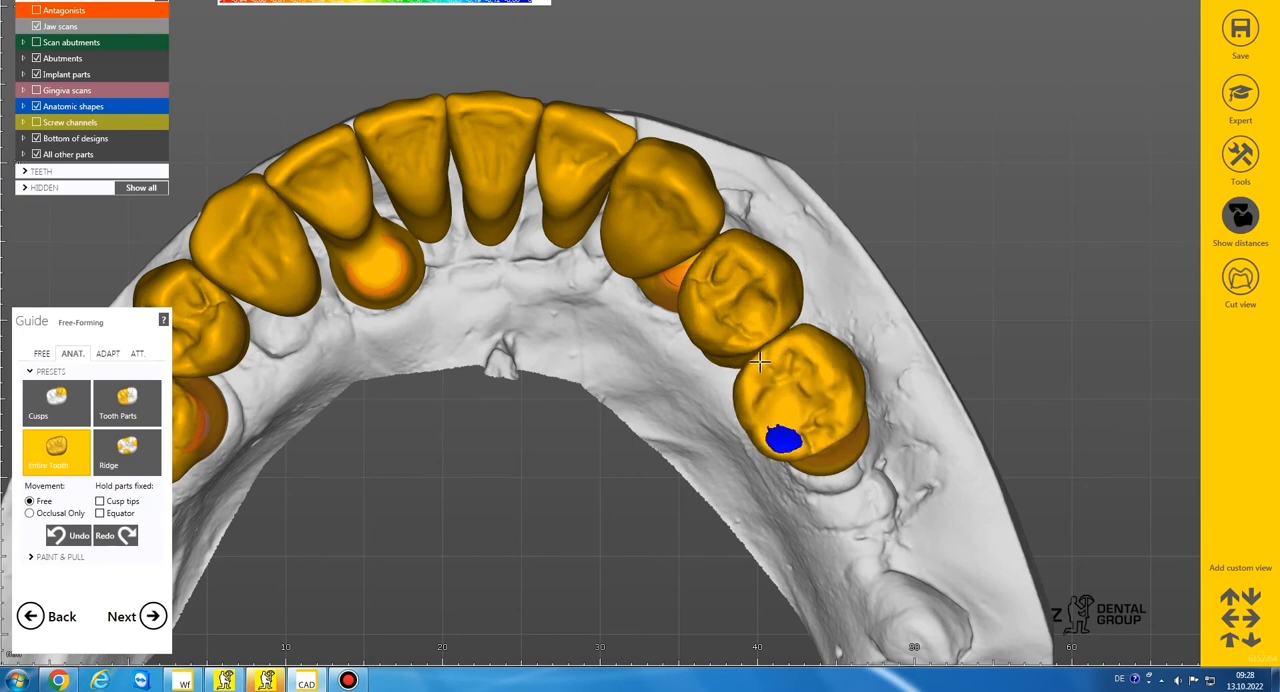
# Cut the occlusal intersections with the antagonist at a distance of 0.1 mm using static occlusion
pyautogui.click(107, 353)
pyautogui.click(91, 388)
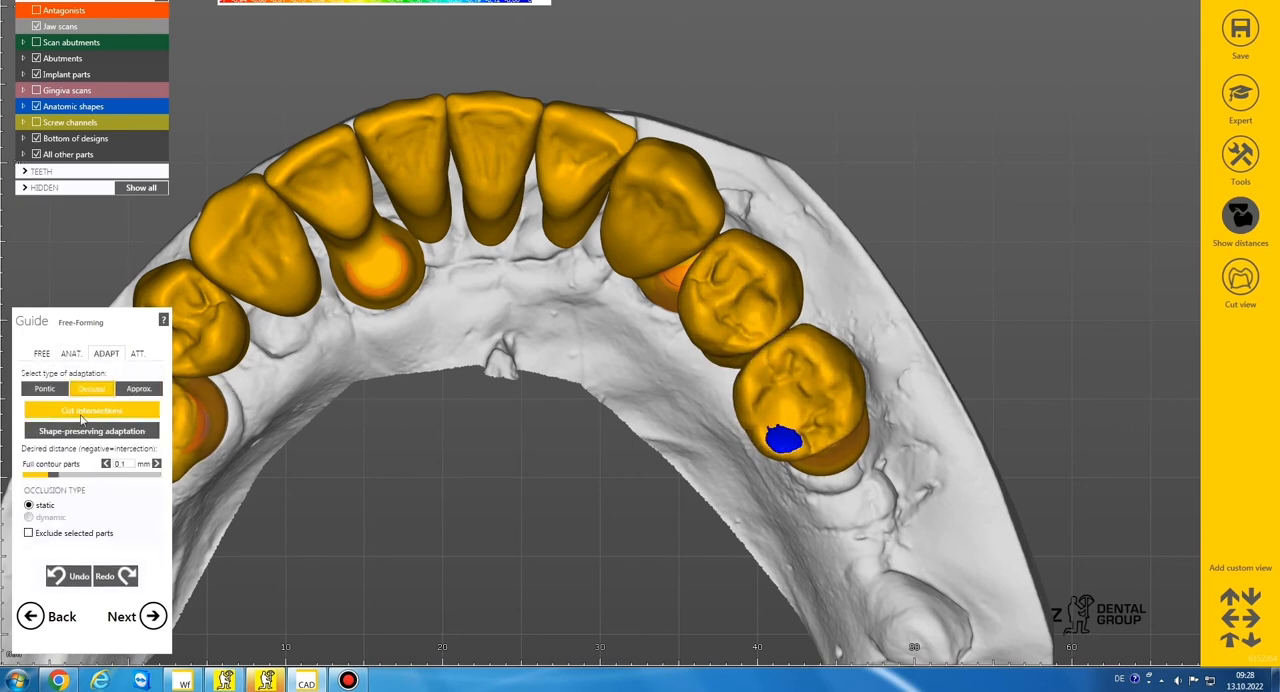
pyautogui.click(91, 410)
pyautogui.scroll(-6, 620, 314)
pyautogui.moveTo(620, 314); pyautogui.dragTo(606, 373, button='right')
# Show the antagonists and inspect how the bridge meets the opposing jaw
pyautogui.click(37, 13)
pyautogui.scroll(4, 603, 371)
pyautogui.scroll(-2, 605, 371)
pyautogui.scroll(4, 606, 373)
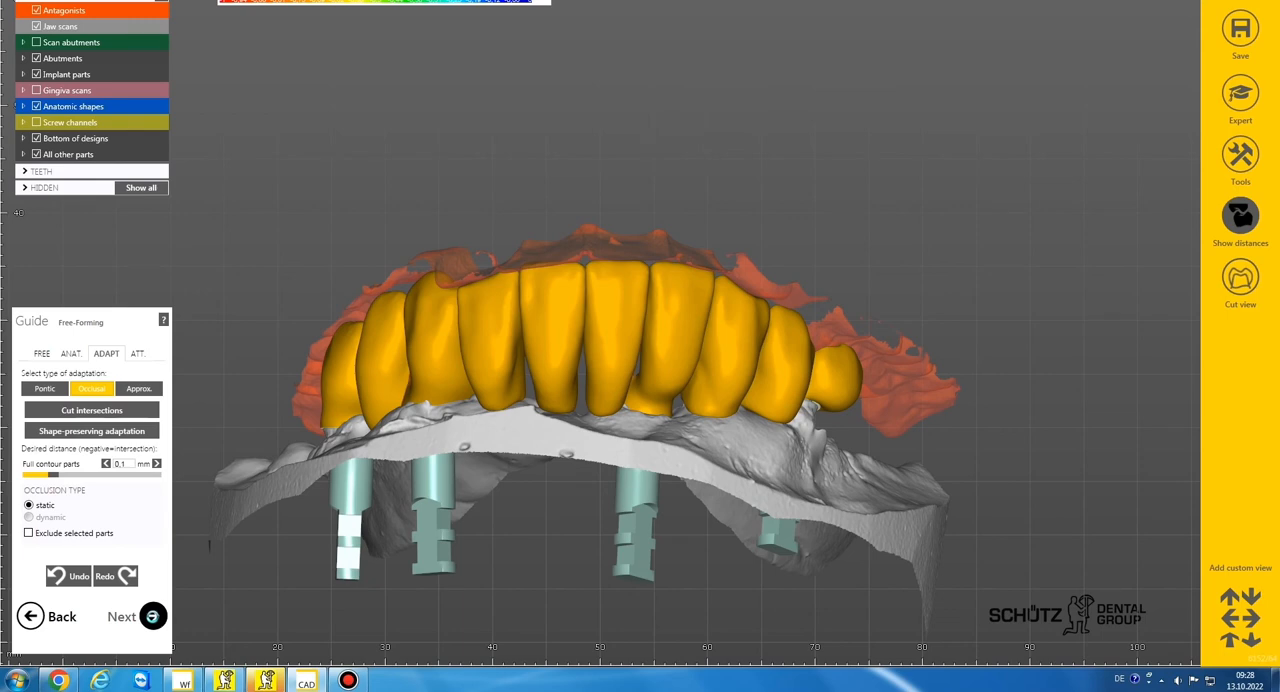
# Finish the free-forming, set the shrink depth to 0 mm and continue to the connector design
pyautogui.click(152, 616)
pyautogui.click(152, 616)
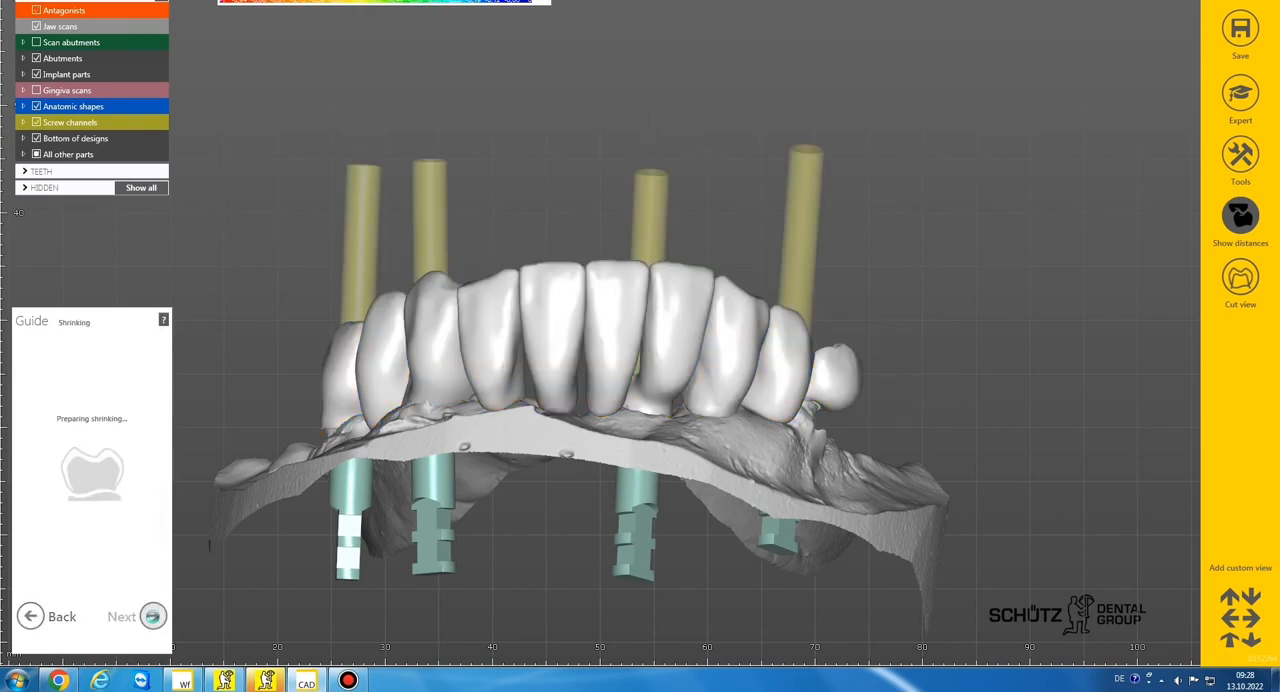
pyautogui.click(128, 358)
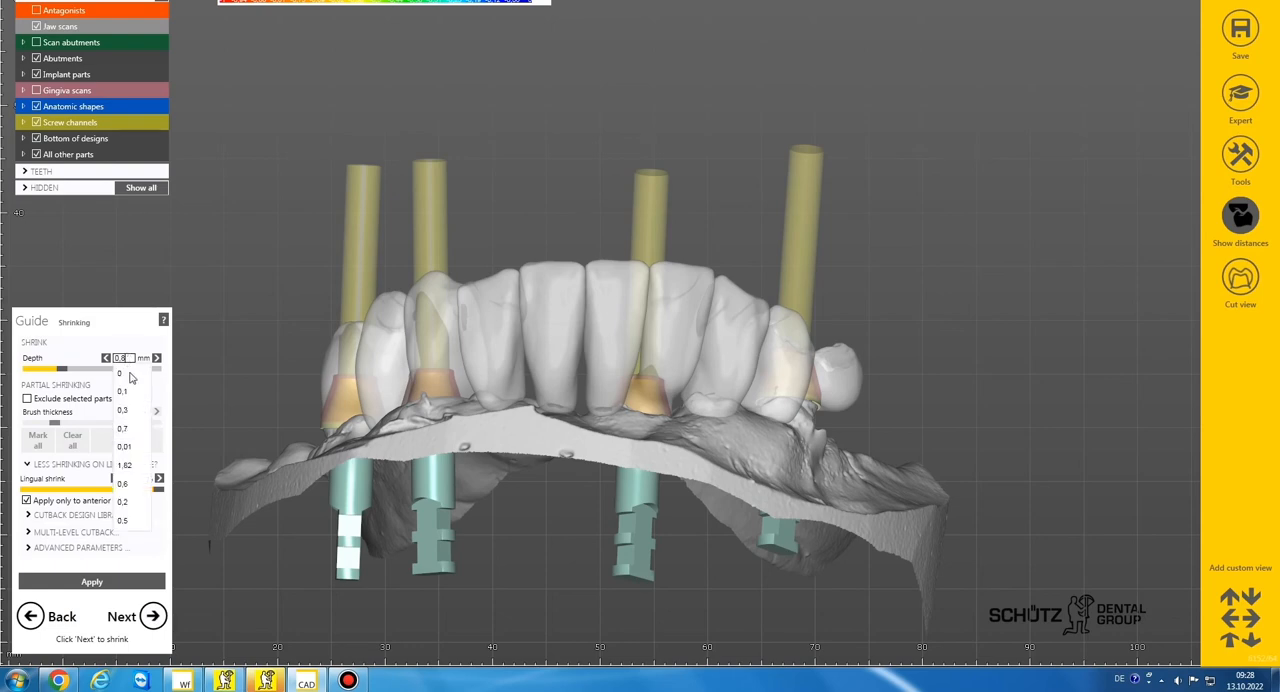
pyautogui.click(132, 376)
pyautogui.click(153, 615)
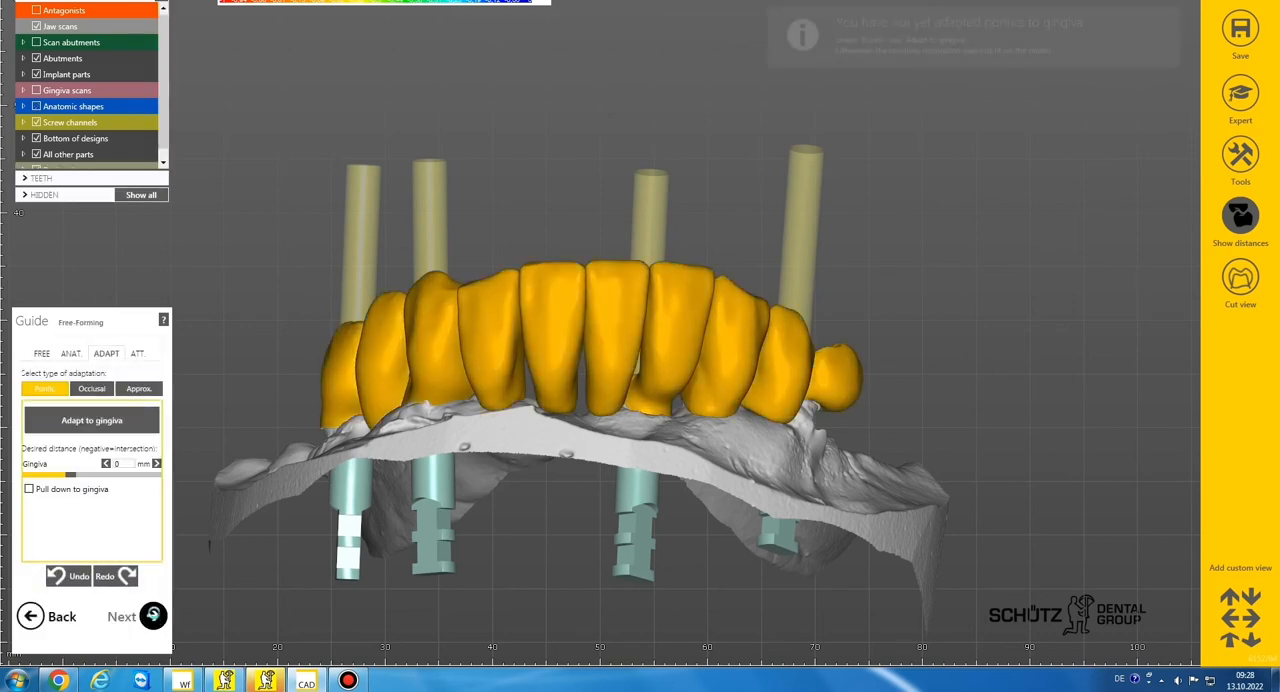
pyautogui.click(153, 615)
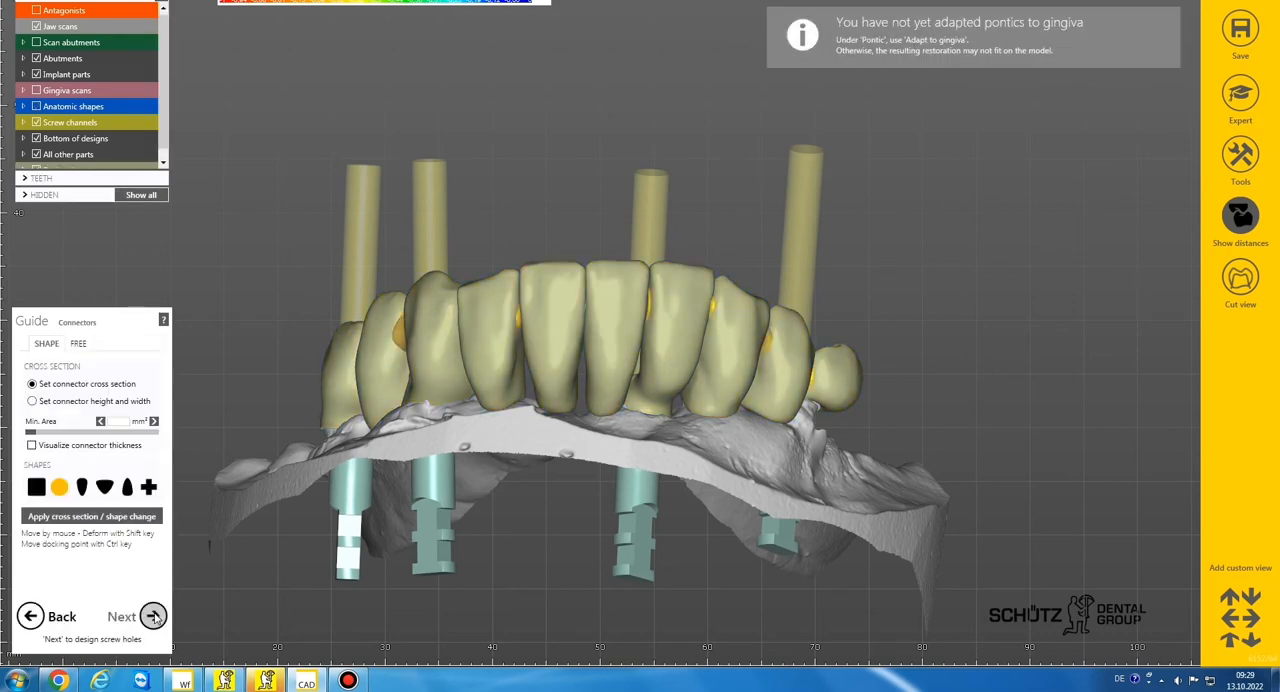
# Try minimum cross sections of 15.9 mm² and 21.3 mm² on the round connectors, applying each
pyautogui.moveTo(455, 359); pyautogui.dragTo(461, 361, button='right')
pyautogui.click(81, 433)
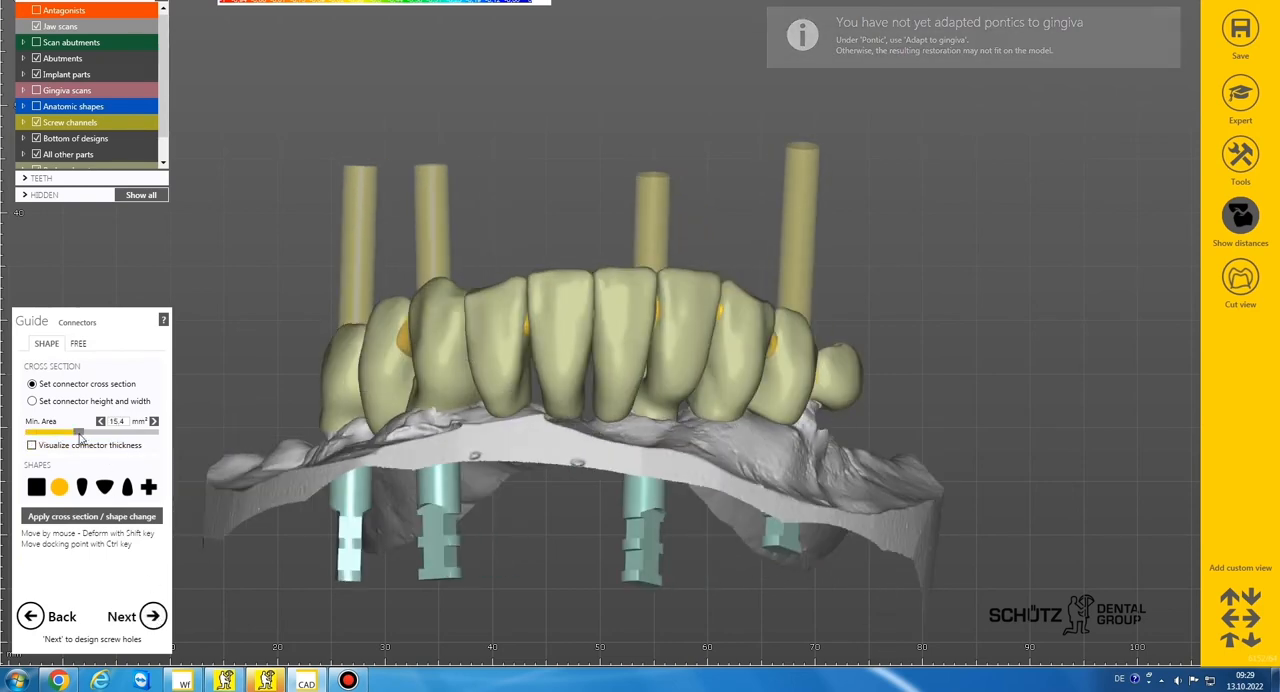
pyautogui.click(106, 512)
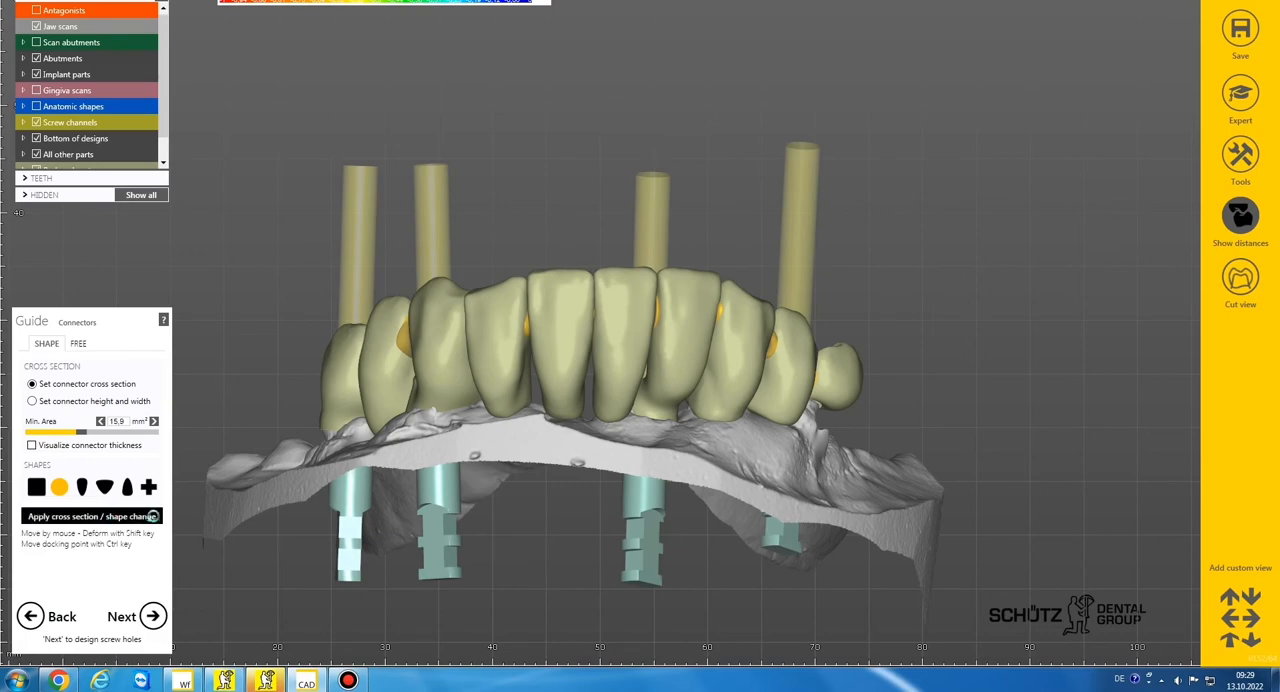
pyautogui.moveTo(531, 350); pyautogui.dragTo(529, 380, button='right')
pyautogui.click(113, 512)
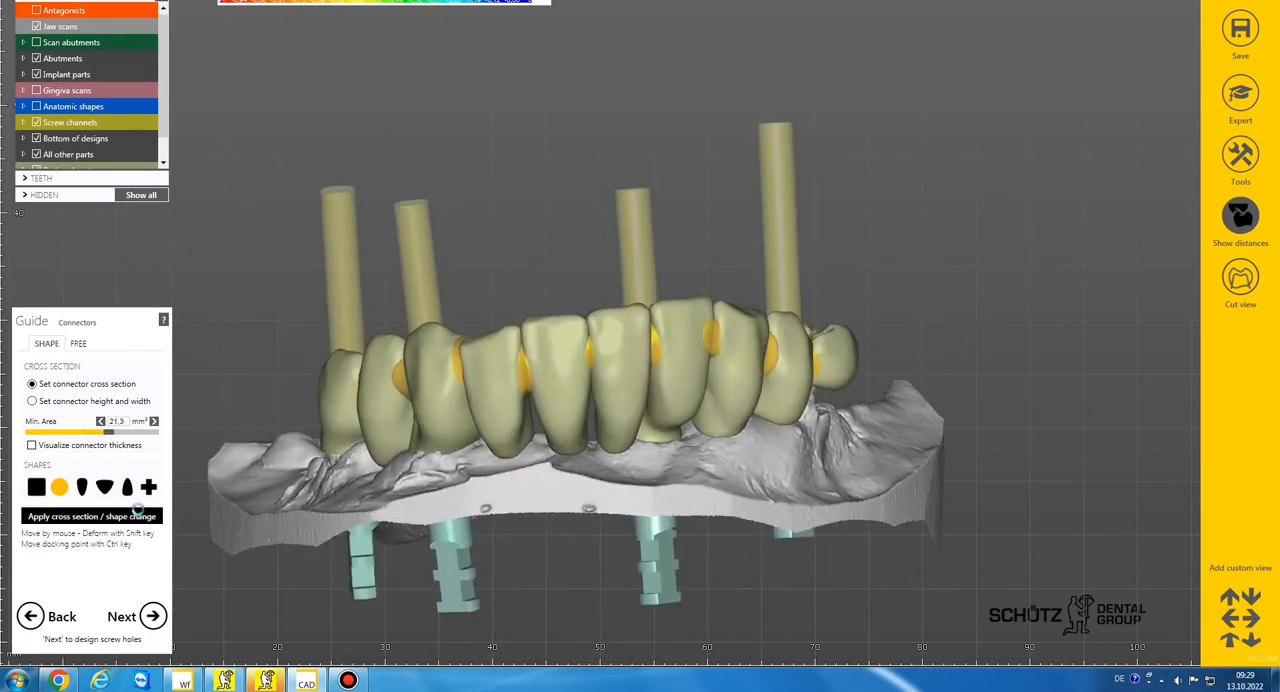
# Check the connectors from the side and lingually, and apply a minimum cross section of 18.3 mm²
pyautogui.moveTo(603, 374); pyautogui.dragTo(593, 372, button='right')
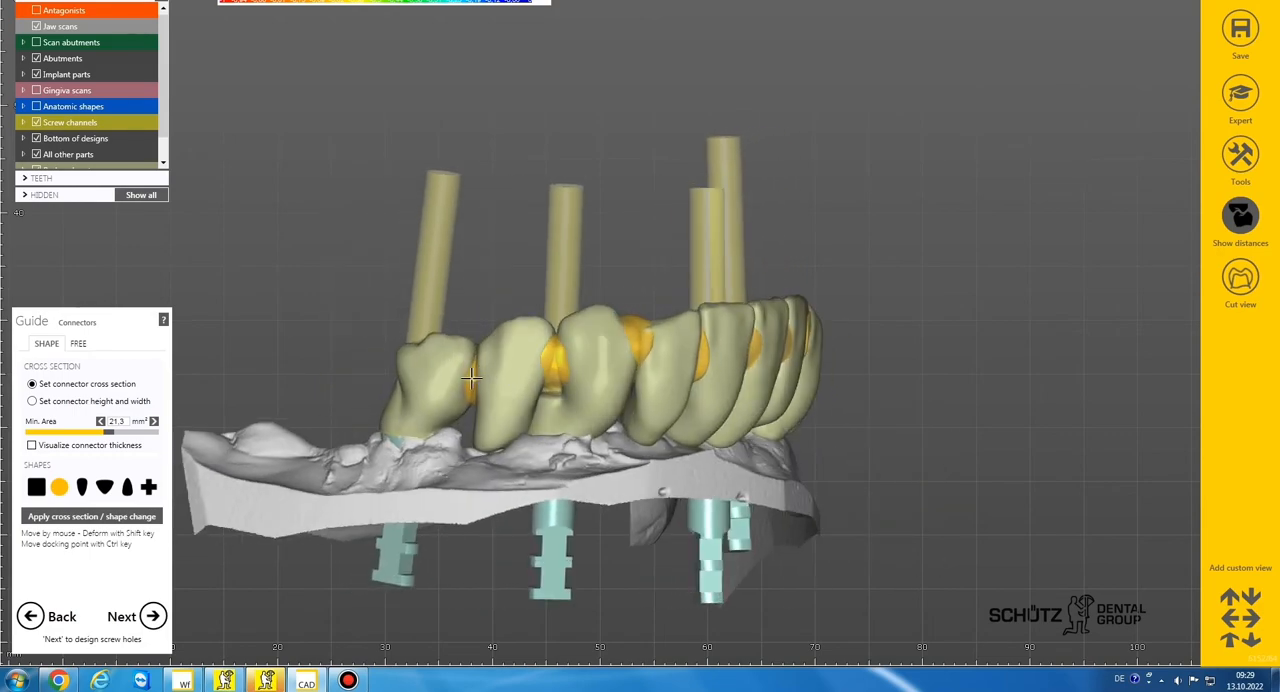
pyautogui.moveTo(472, 380); pyautogui.dragTo(582, 345, button='right')
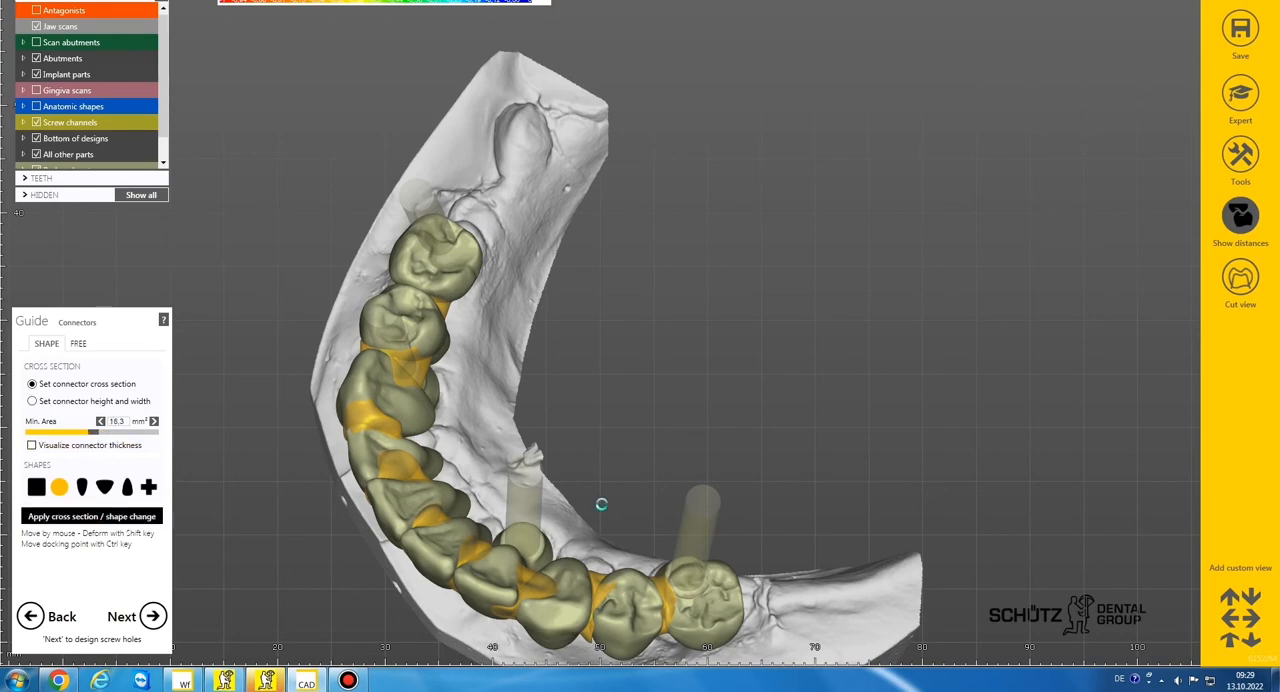
# Move the connectors between the teeth along the arch downward, closer to the gingiva
pyautogui.moveTo(600, 506); pyautogui.dragTo(652, 395, button='right')
pyautogui.scroll(2, 660, 435)
pyautogui.scroll(-1, 650, 406)
pyautogui.moveTo(650, 406); pyautogui.dragTo(740, 374, button='right')
pyautogui.moveTo(628, 318); pyautogui.dragTo(617, 357)
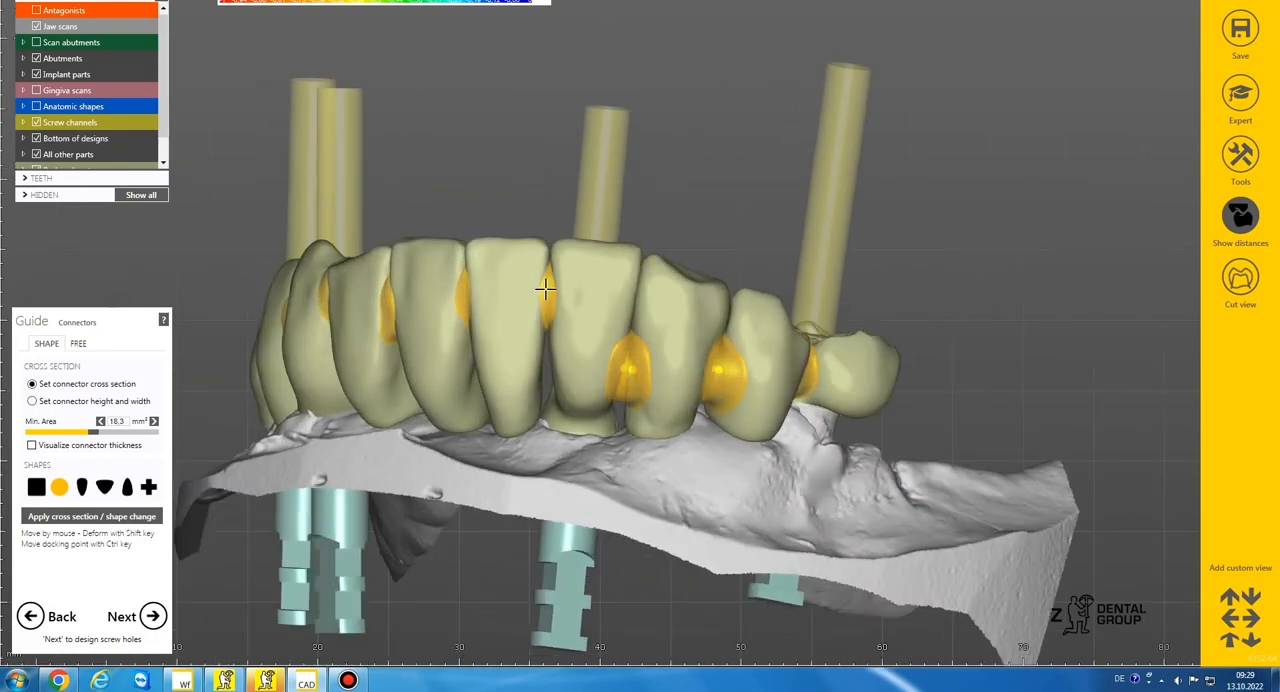
pyautogui.moveTo(549, 360); pyautogui.dragTo(581, 265, button='right')
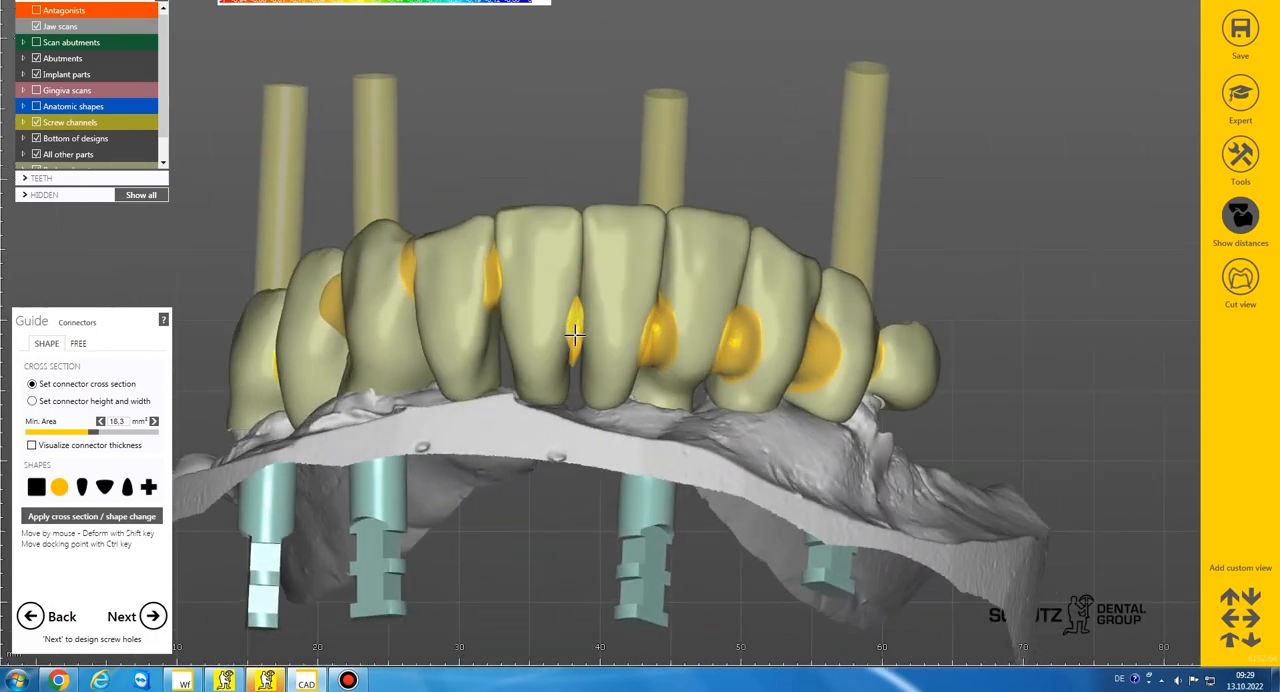
pyautogui.moveTo(531, 323); pyautogui.dragTo(497, 283, button='right')
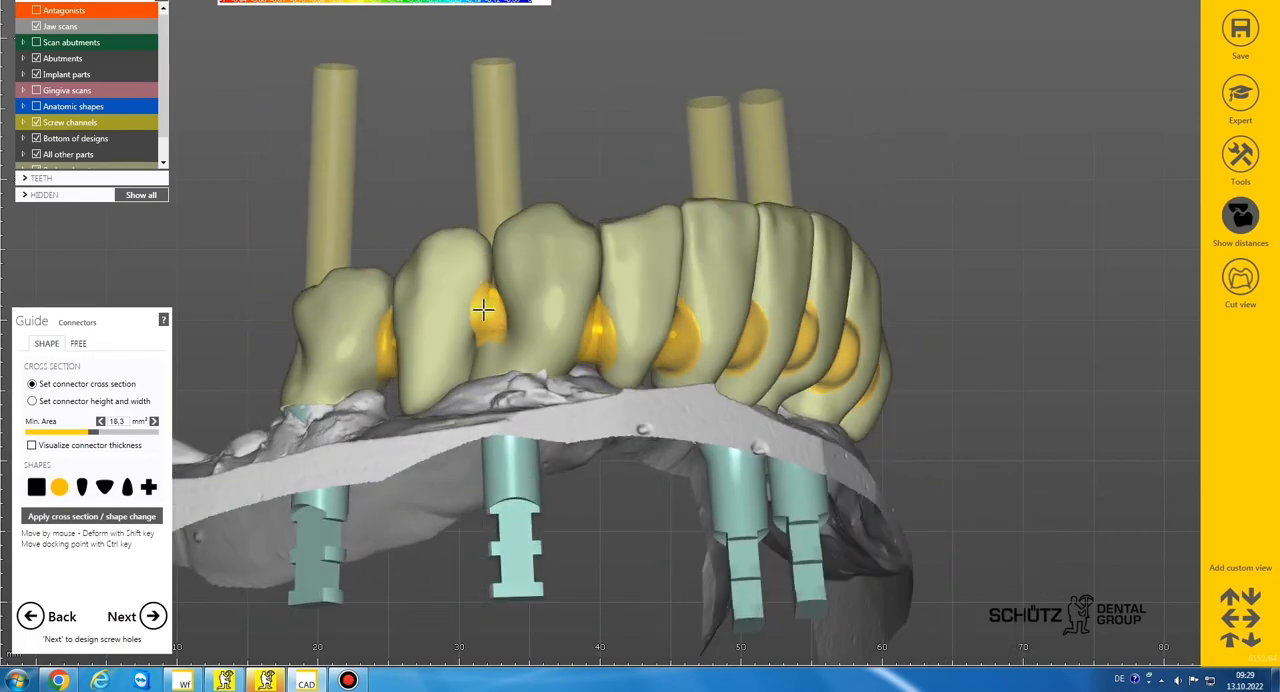
pyautogui.moveTo(400, 345); pyautogui.dragTo(474, 375, button='right')
# Shift the connectors of the front teeth lingually and continue to the screw hole design
pyautogui.scroll(5, 474, 375)
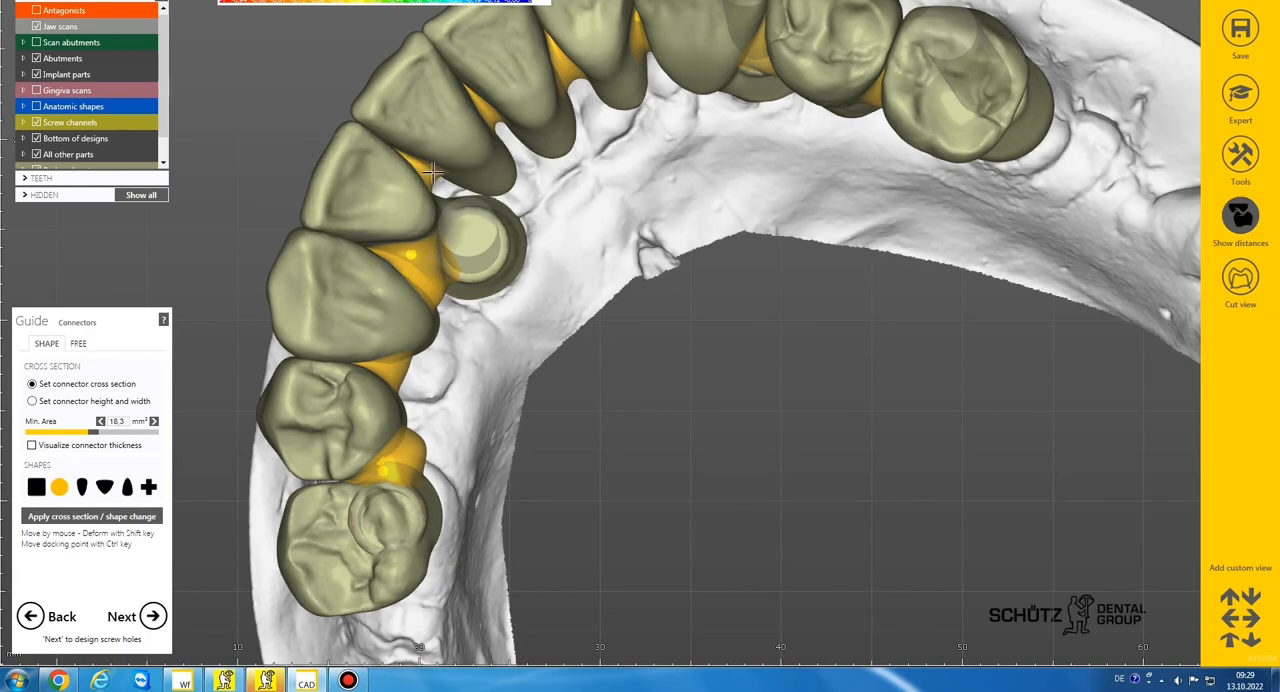
pyautogui.moveTo(583, 148); pyautogui.dragTo(518, 193, button='right')
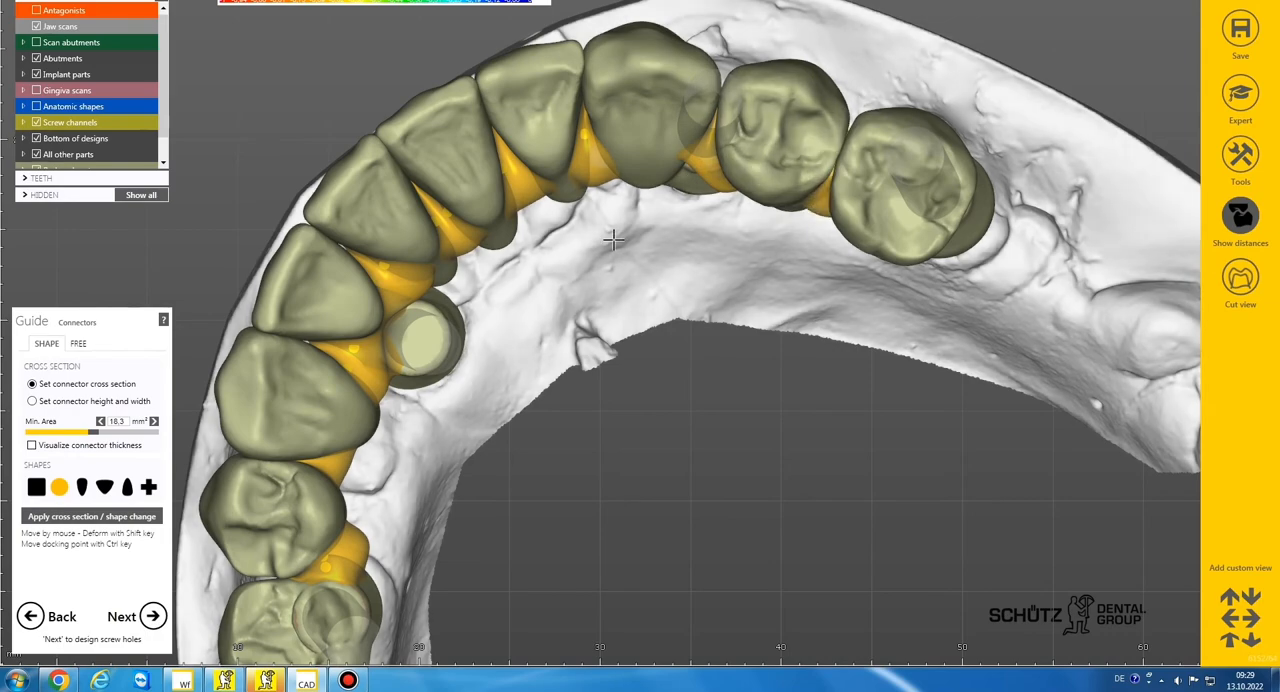
pyautogui.scroll(-5, 613, 239)
pyautogui.moveTo(613, 239)
pyautogui.mouseDown(button='right')
pyautogui.moveTo(660, 190)
pyautogui.moveTo(626, 175)
pyautogui.moveTo(615, 237)
pyautogui.mouseUp(button='right')
pyautogui.scroll(-2, 615, 237)
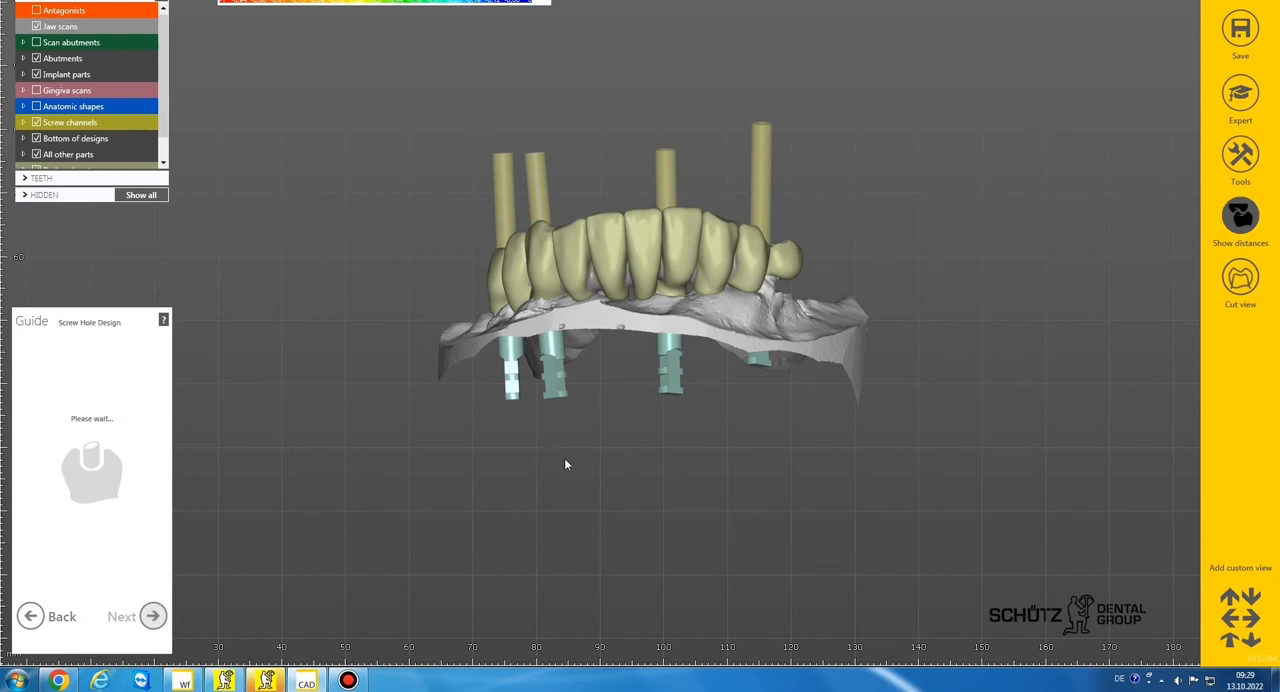
# Hide the anatomic shapes and the reduced parts so the screw holes can be viewed from the lingual side
pyautogui.moveTo(521, 369)
pyautogui.mouseDown(button='right')
pyautogui.moveTo(531, 400)
pyautogui.moveTo(545, 390)
pyautogui.moveTo(522, 385)
pyautogui.mouseUp(button='right')
pyautogui.scroll(3, 535, 385)
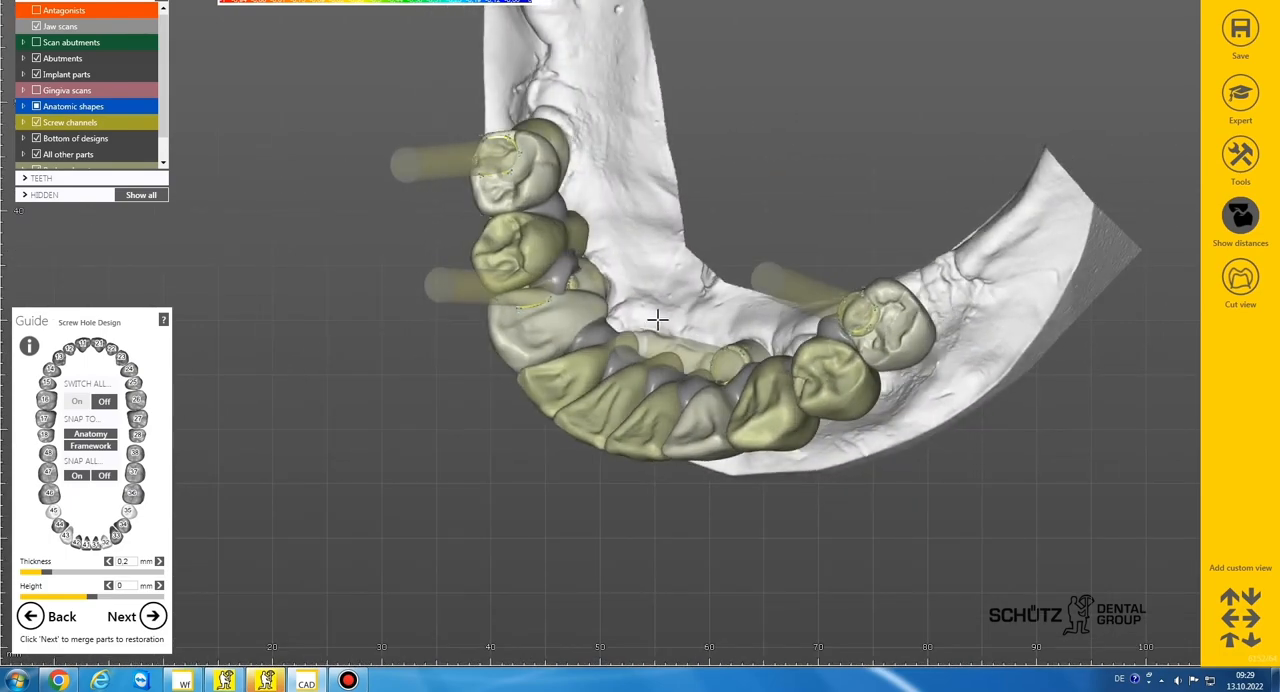
pyautogui.scroll(3, 657, 320)
pyautogui.moveTo(650, 315); pyautogui.dragTo(657, 320, button='right')
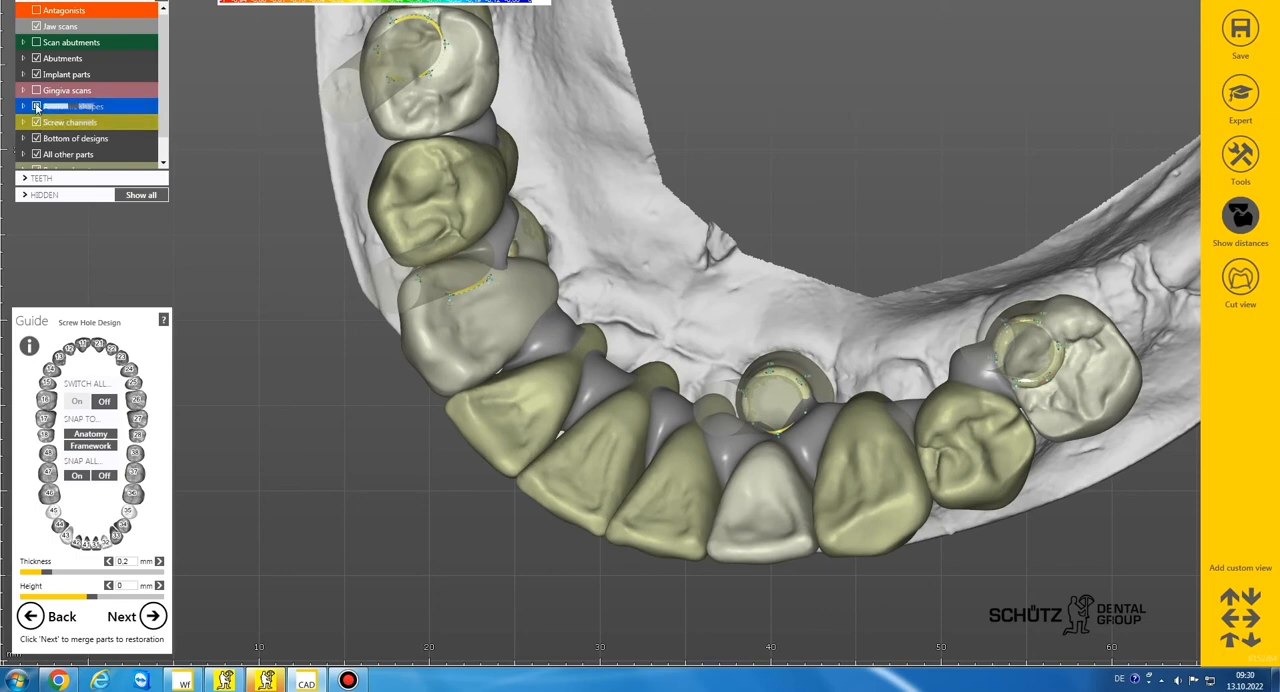
pyautogui.scroll(-1, 132, 127)
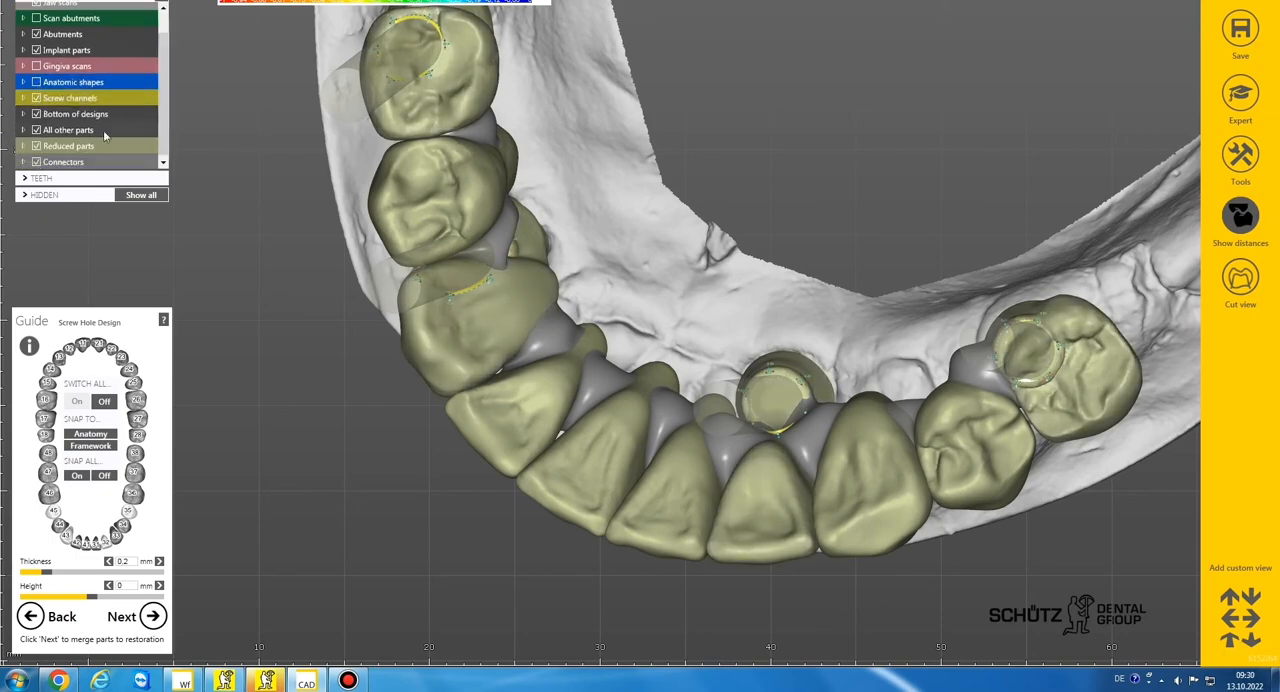
pyautogui.click(37, 147)
pyautogui.moveTo(574, 241); pyautogui.dragTo(505, 297, button='right')
pyautogui.scroll(-2, 577, 260)
pyautogui.moveTo(505, 297); pyautogui.dragTo(356, 360, button='middle')
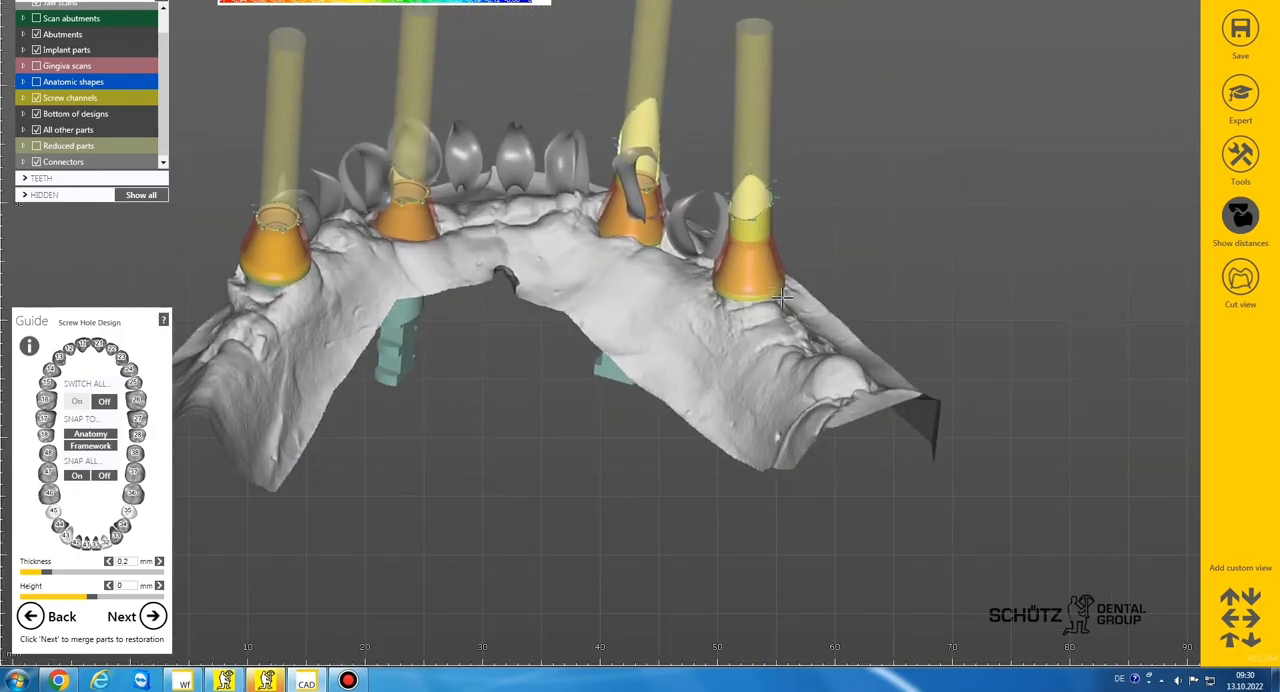
# Raise the low edge points of the screw hole at implant 43 up along its screw channel
pyautogui.scroll(5, 400, 165)
pyautogui.moveTo(400, 150); pyautogui.dragTo(393, 130, button='right')
pyautogui.scroll(3, 393, 130)
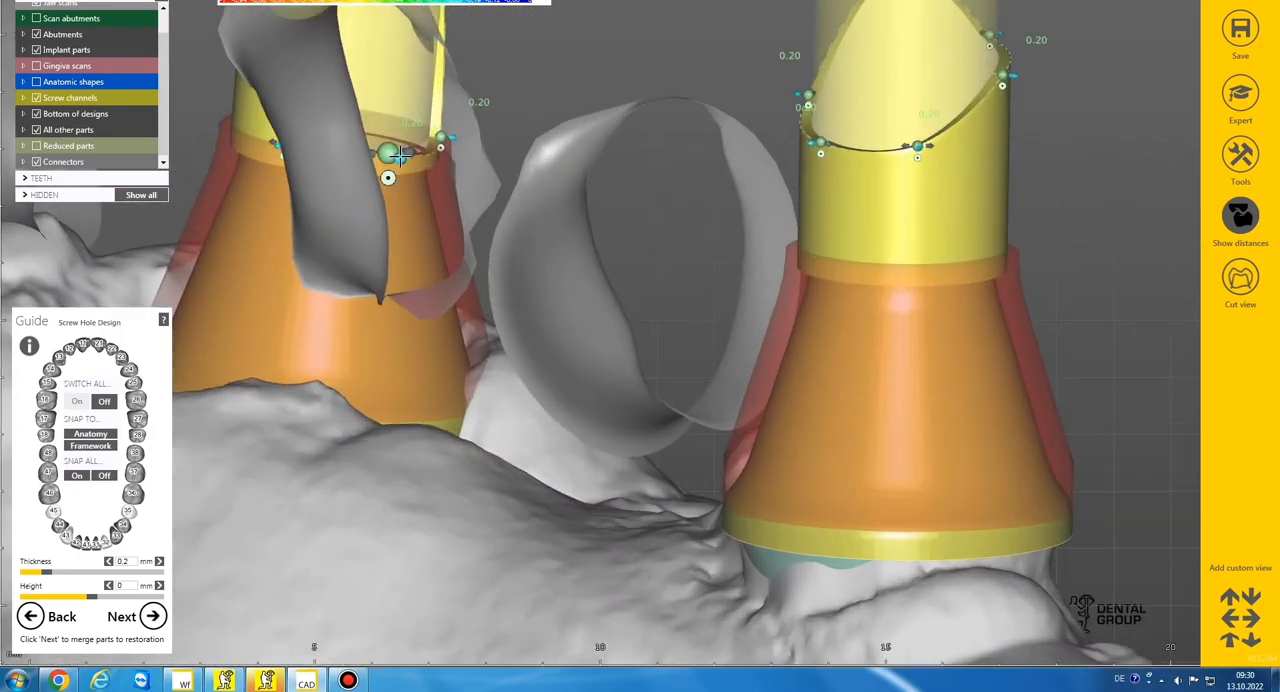
pyautogui.scroll(-2, 443, 194)
pyautogui.moveTo(443, 194); pyautogui.dragTo(460, 220, button='right')
pyautogui.scroll(2, 203, 187)
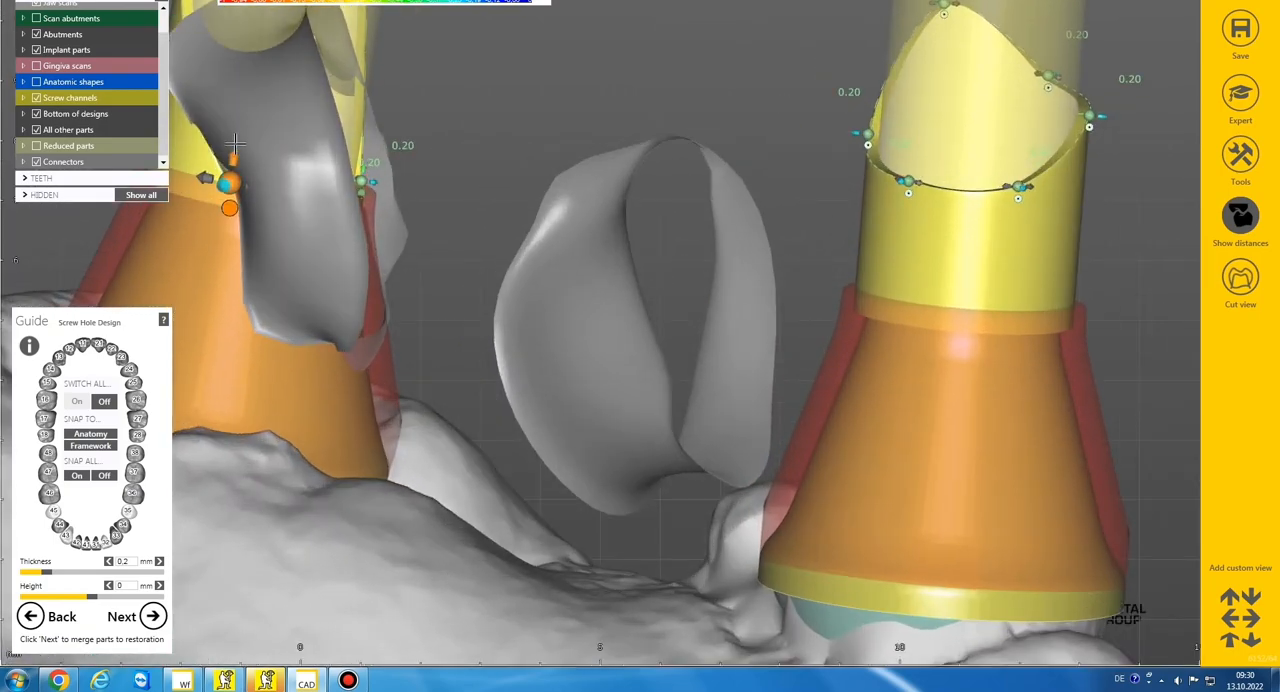
pyautogui.moveTo(229, 180); pyautogui.dragTo(250, 49)
pyautogui.moveTo(315, 147); pyautogui.dragTo(443, 157, button='right')
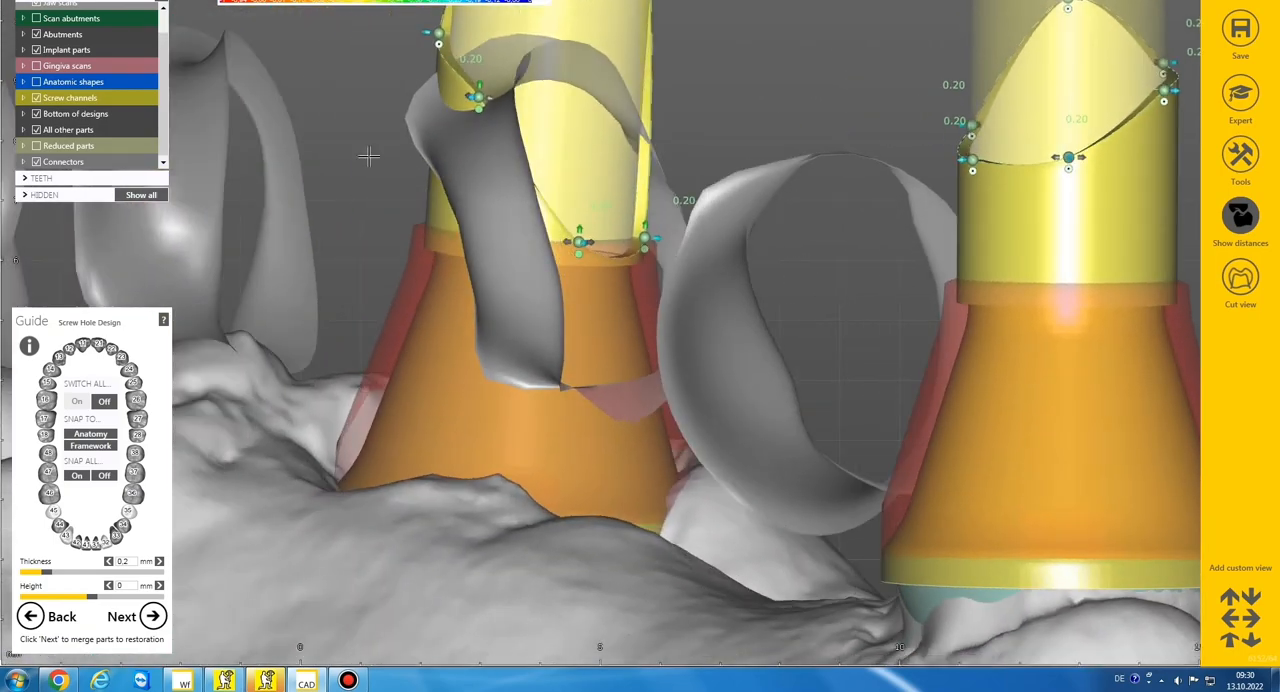
pyautogui.moveTo(586, 222); pyautogui.dragTo(551, 17)
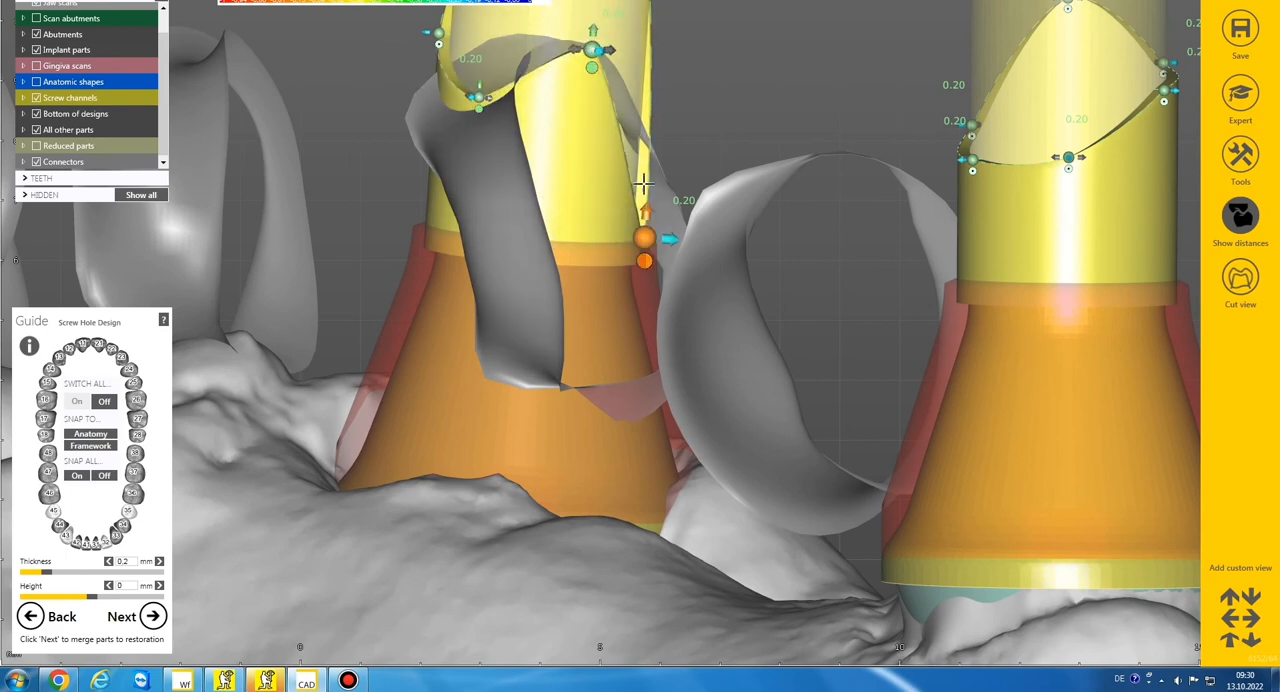
pyautogui.moveTo(645, 238); pyautogui.dragTo(658, 35)
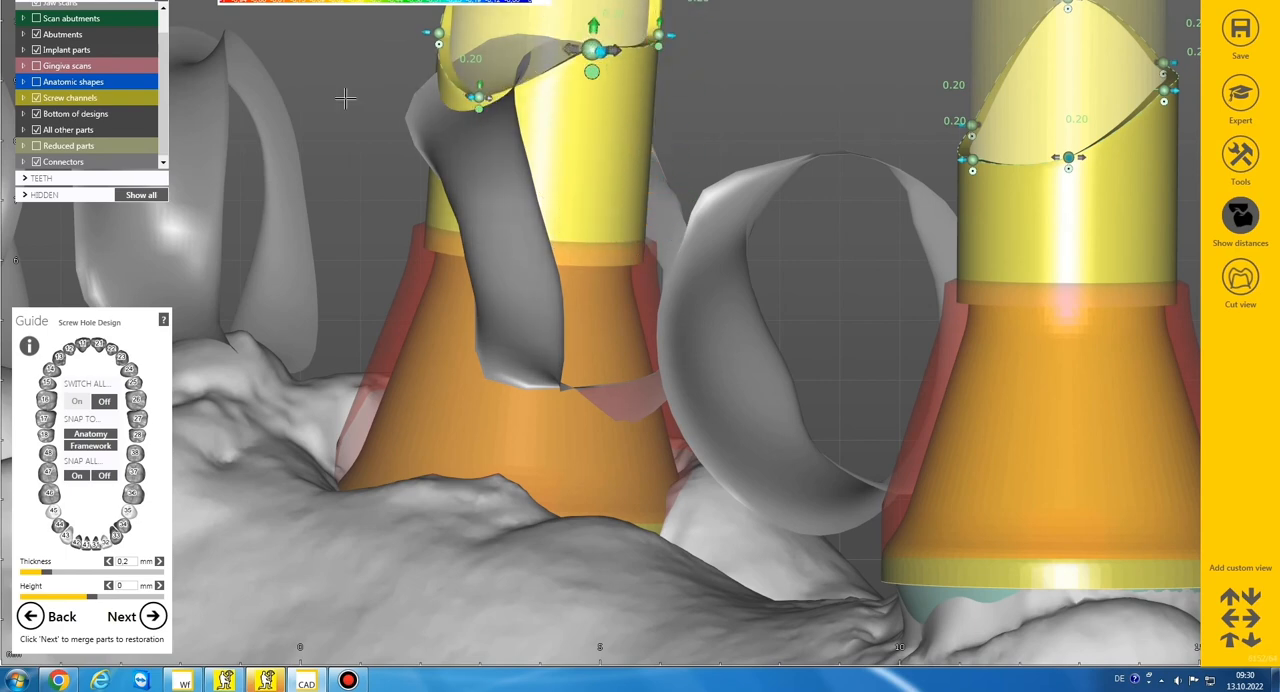
# Show the reduced parts again and check the screw hole edges against the teeth
pyautogui.click(37, 146)
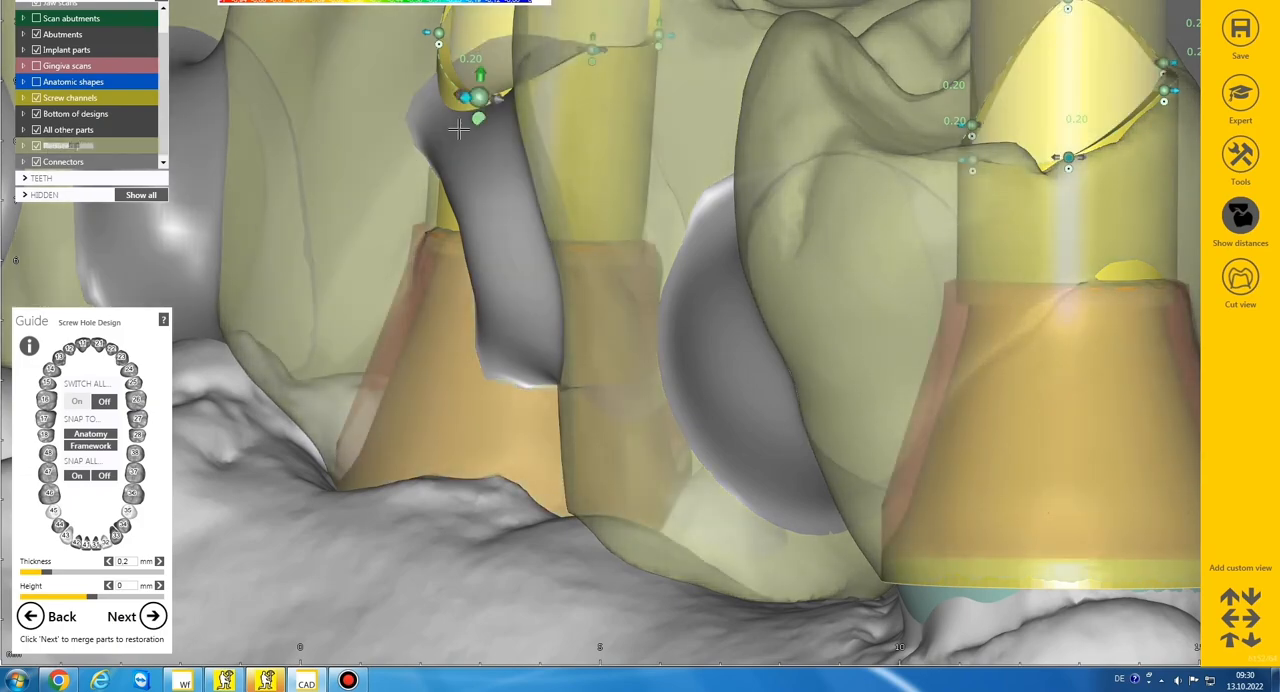
pyautogui.scroll(-3, 458, 129)
pyautogui.moveTo(458, 129); pyautogui.dragTo(400, 130, button='right')
pyautogui.scroll(2, 255, 150)
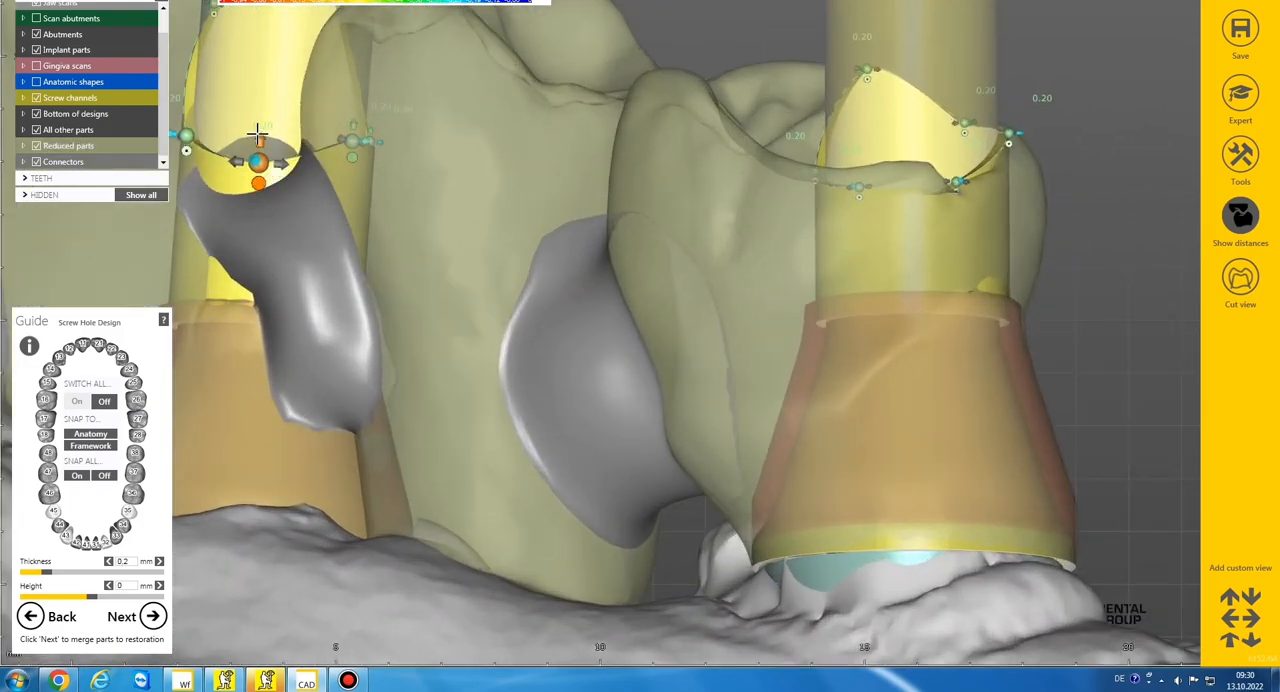
pyautogui.scroll(-5, 526, 197)
pyautogui.moveTo(526, 197); pyautogui.dragTo(598, 351, button='right')
pyautogui.moveTo(598, 351); pyautogui.dragTo(633, 354, button='middle')
pyautogui.moveTo(633, 354); pyautogui.dragTo(634, 354, button='right')
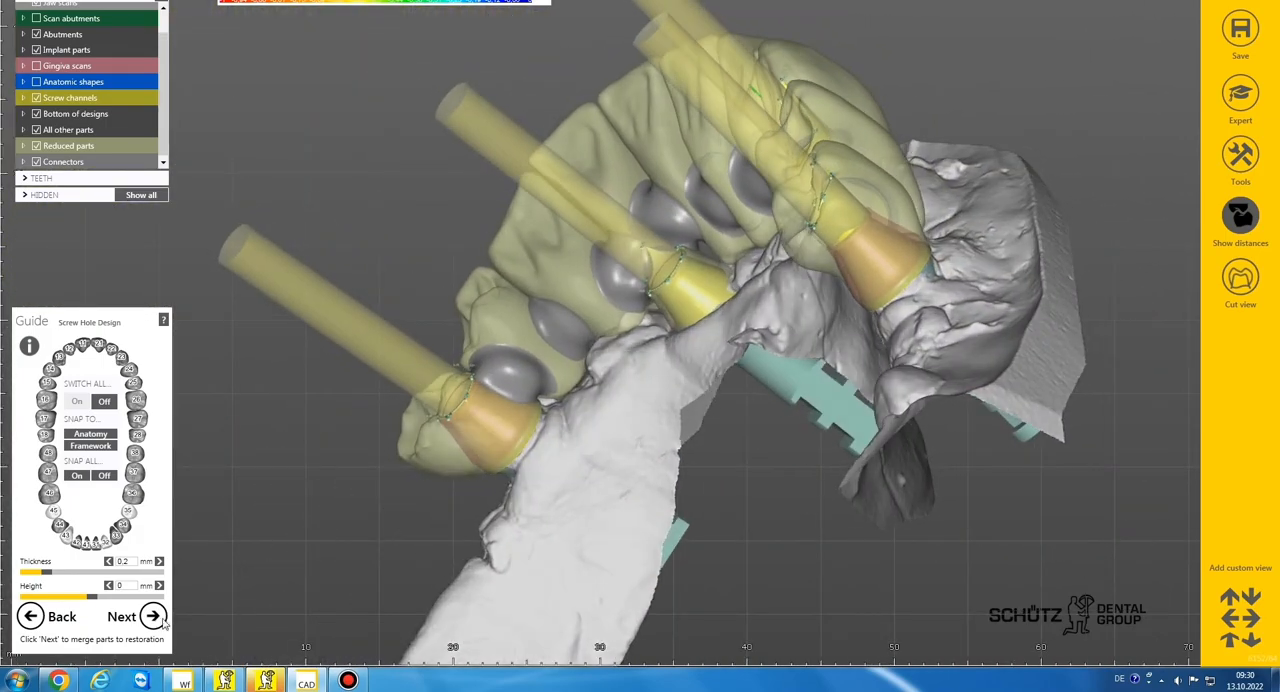
# Merge the parts into the restoration and choose to free-form the restorations as the next step
pyautogui.click(153, 616)
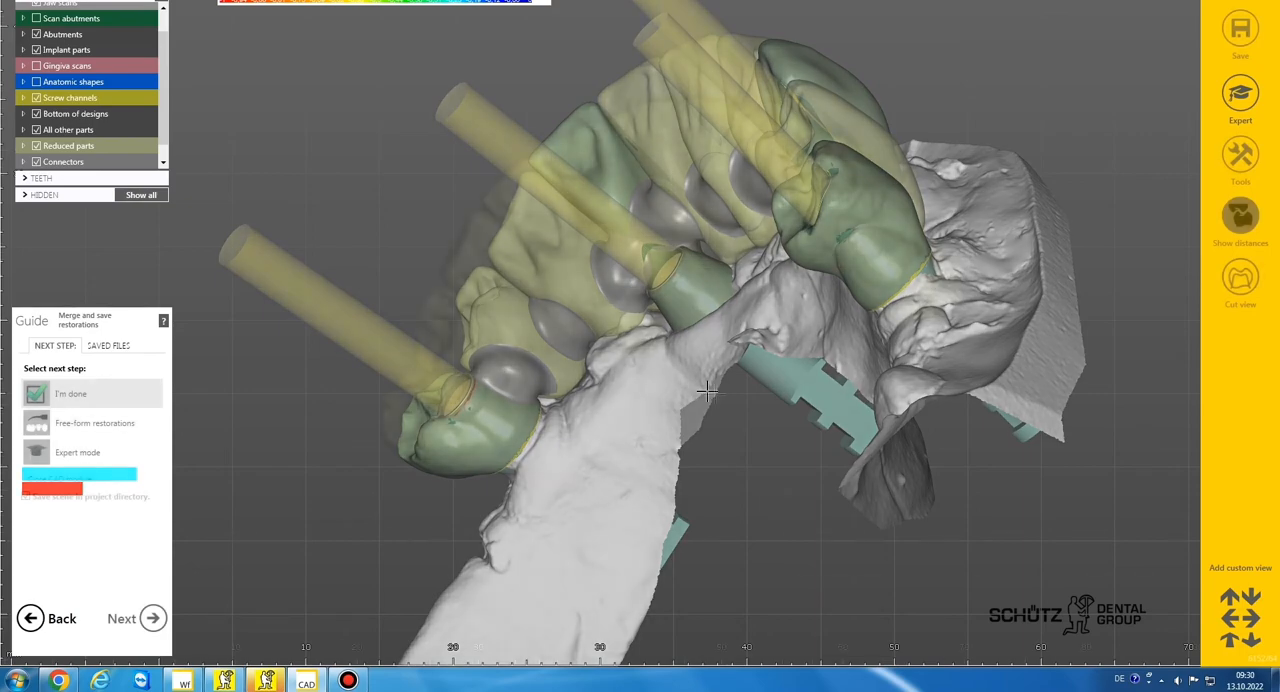
pyautogui.click(95, 423)
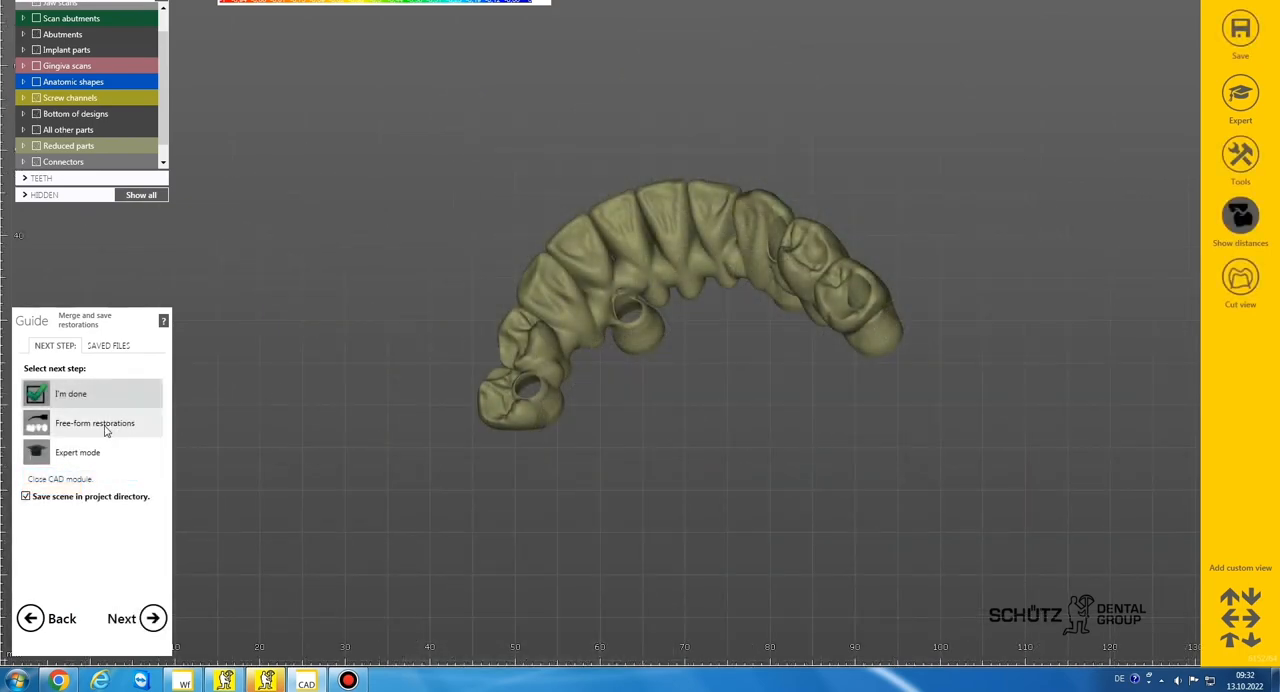
pyautogui.click(152, 618)
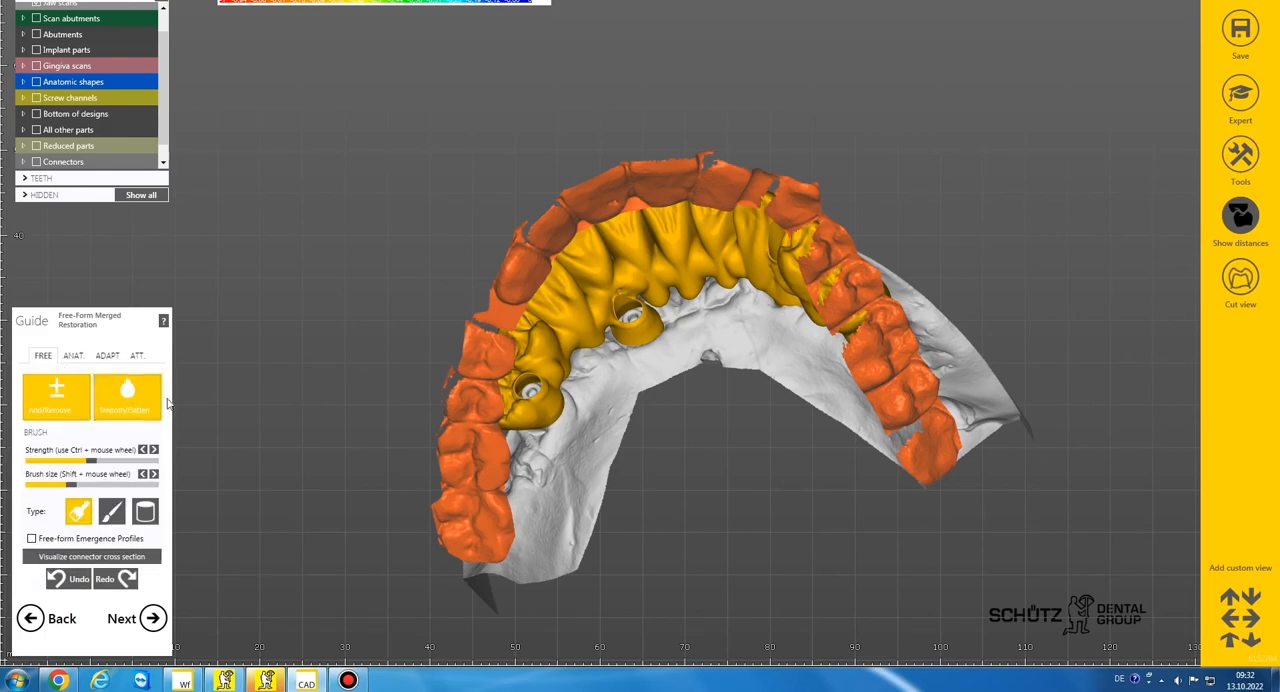
# Hide the antagonists and inspect the merged bridge and its screw holes
pyautogui.scroll(4, 459, 342)
pyautogui.moveTo(459, 342); pyautogui.dragTo(459, 342, button='right')
pyautogui.scroll(-2, 459, 342)
pyautogui.scroll(-3, 459, 342)
pyautogui.moveTo(620, 320); pyautogui.dragTo(620, 321, button='right')
pyautogui.scroll(2, 620, 321)
pyautogui.moveTo(163, 45); pyautogui.dragTo(163, 18)
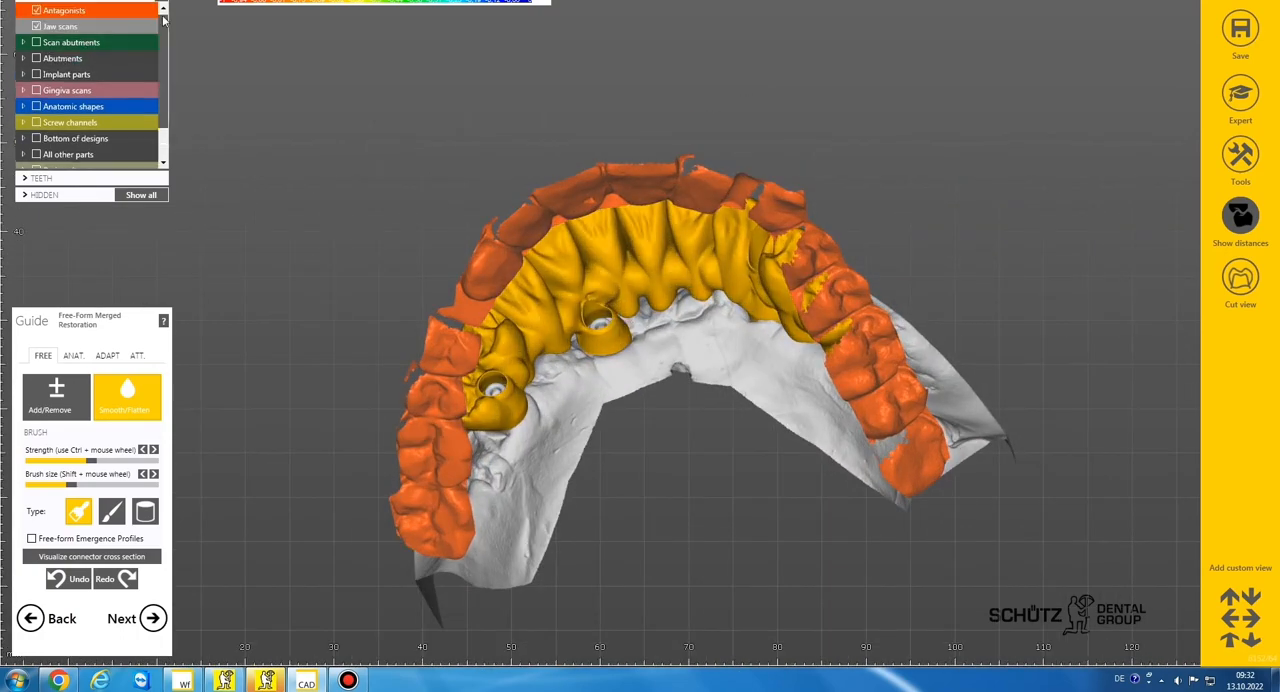
pyautogui.click(36, 10)
pyautogui.moveTo(469, 246); pyautogui.dragTo(632, 303, button='right')
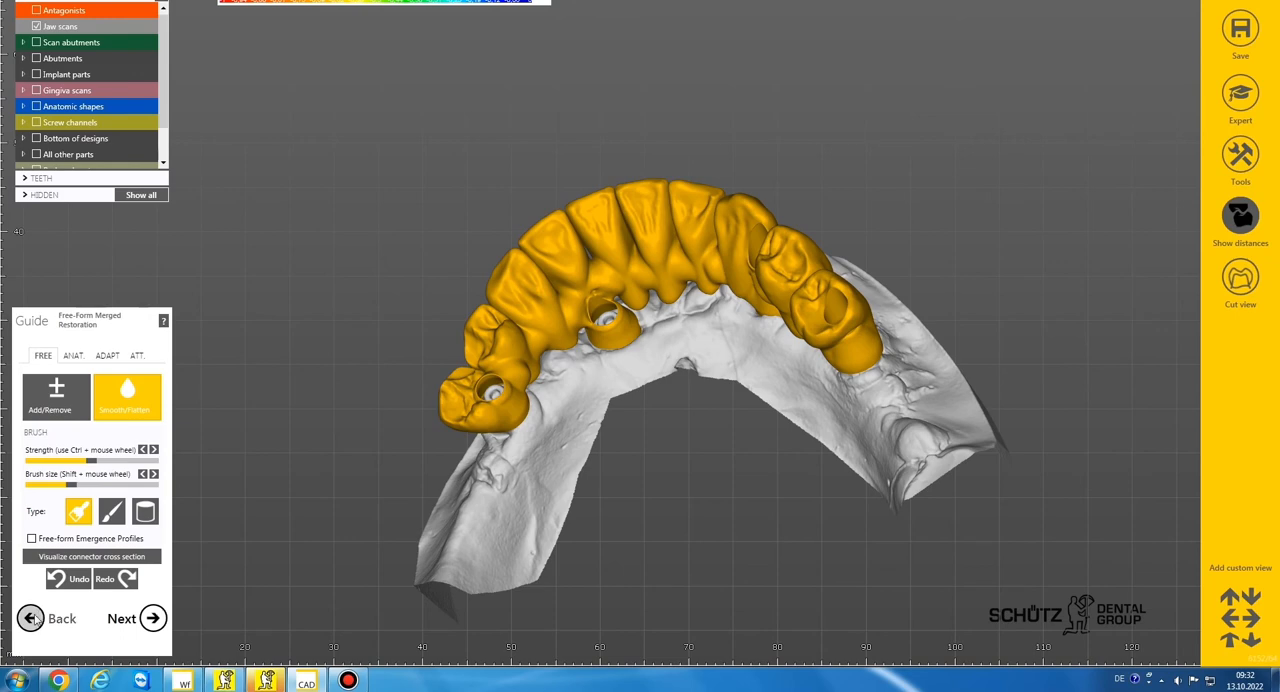
# Return to the screw hole design and raise the whole screw hole rim at implant 32 along its channel
pyautogui.click(31, 618)
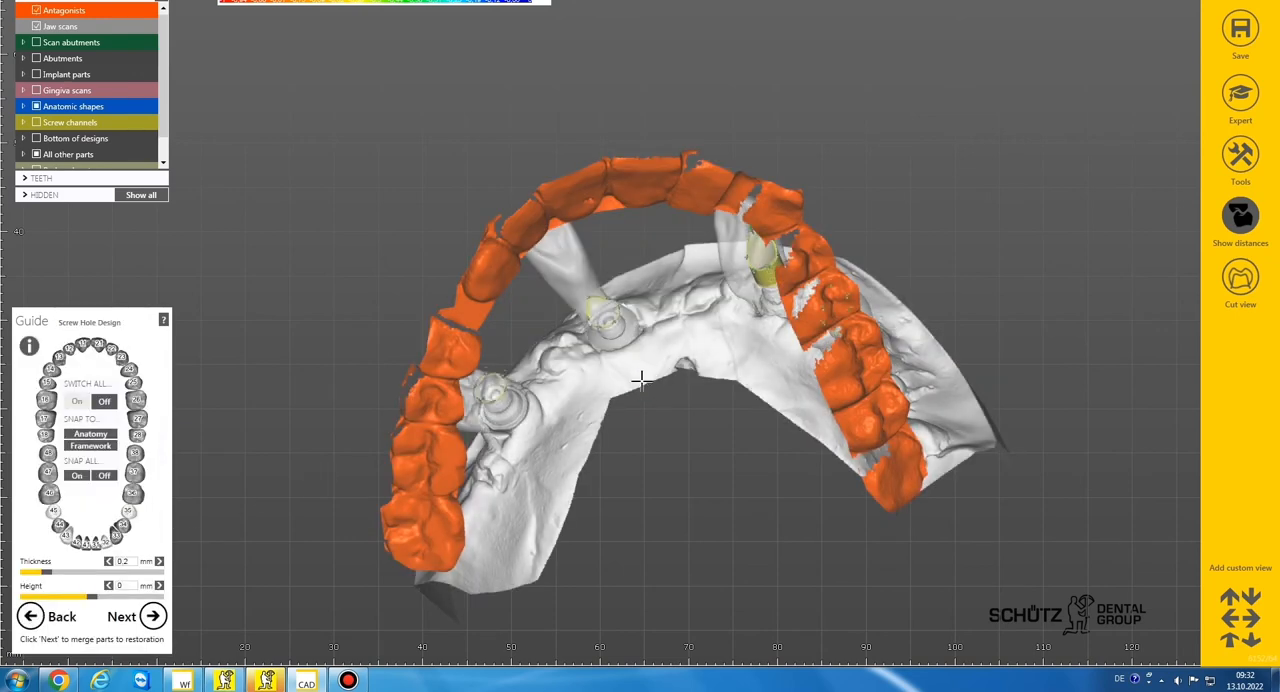
pyautogui.moveTo(633, 340); pyautogui.dragTo(620, 276, button='right')
pyautogui.scroll(5, 616, 345)
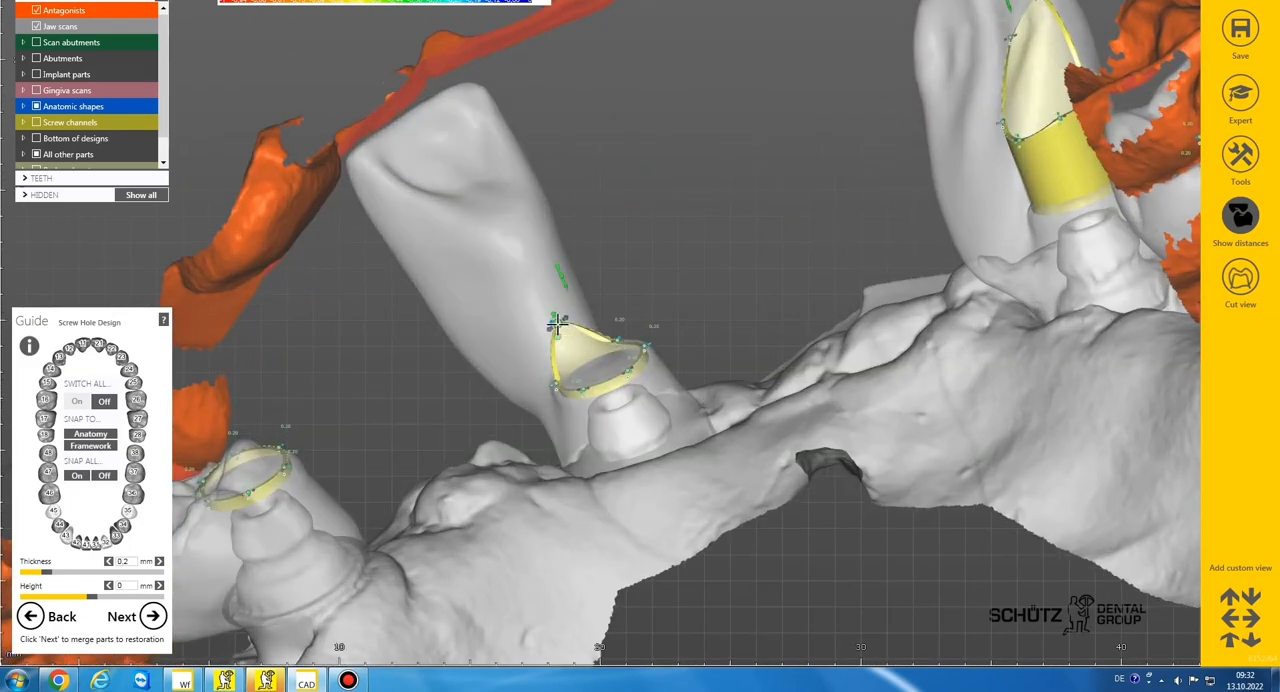
pyautogui.scroll(4, 556, 410)
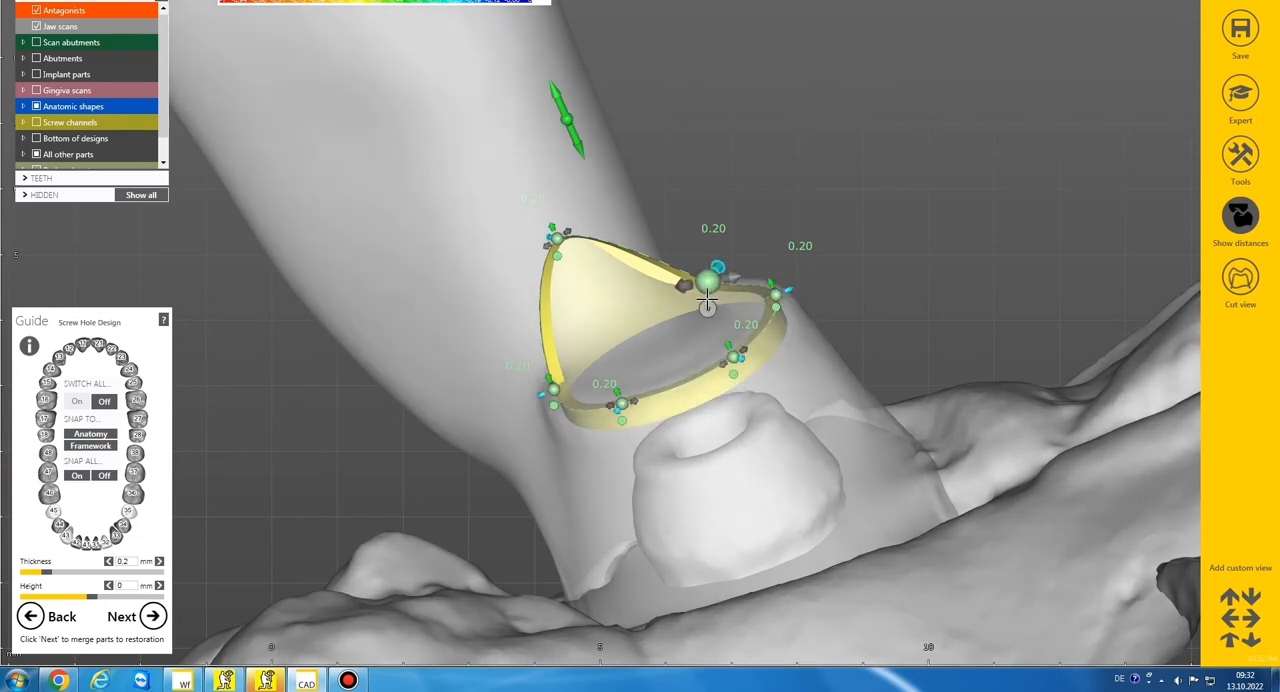
pyautogui.moveTo(566, 107); pyautogui.dragTo(497, 8)
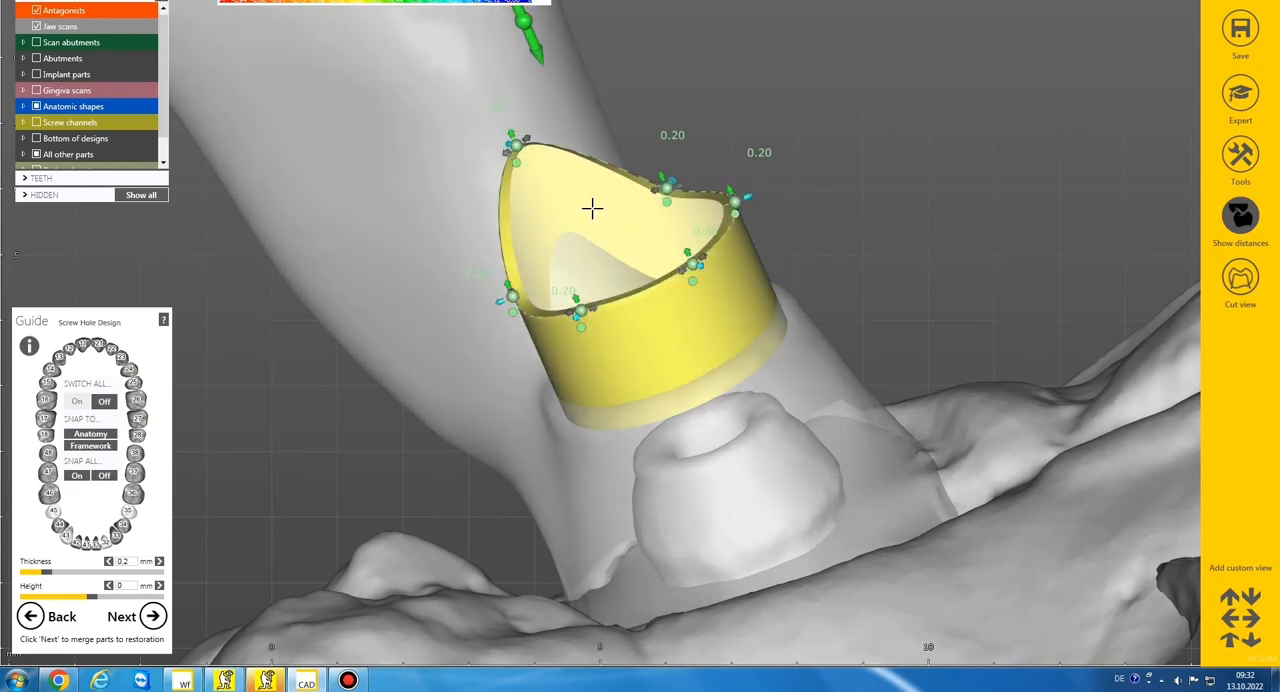
pyautogui.scroll(-10, 600, 206)
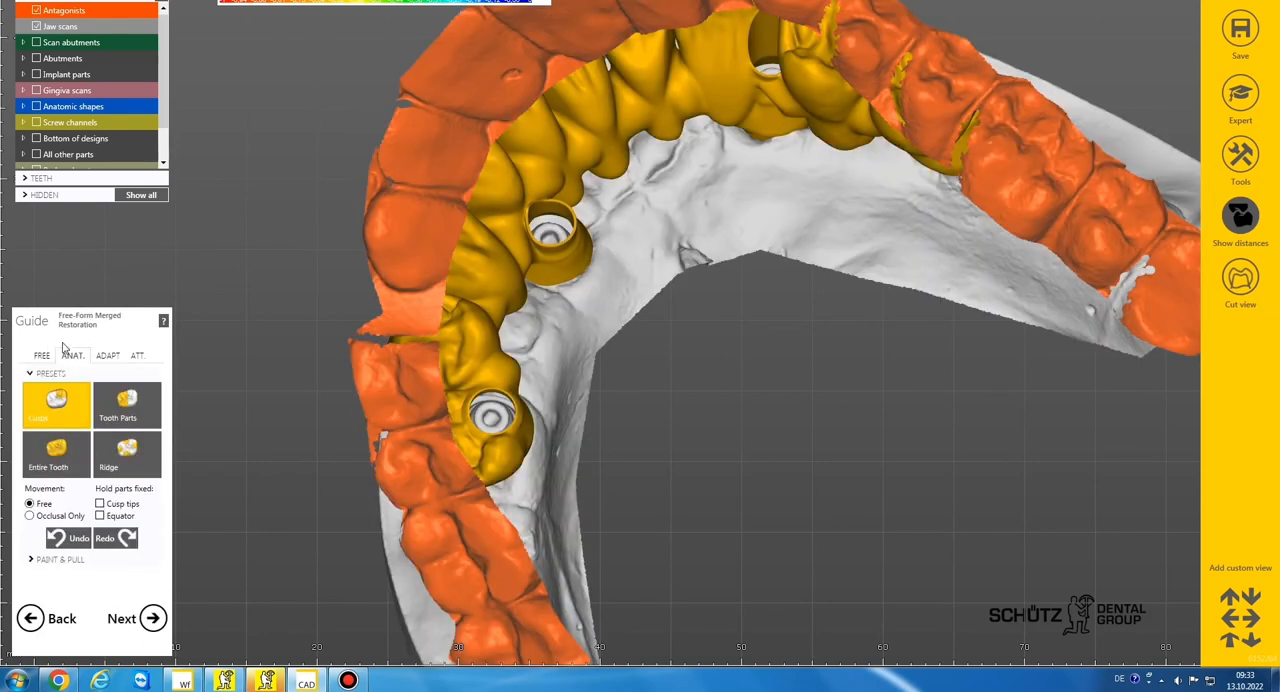
# Hide the antagonists and smooth the lingual surface of the merged bridge between implants 35 and 32 with a larger brush
pyautogui.click(37, 11)
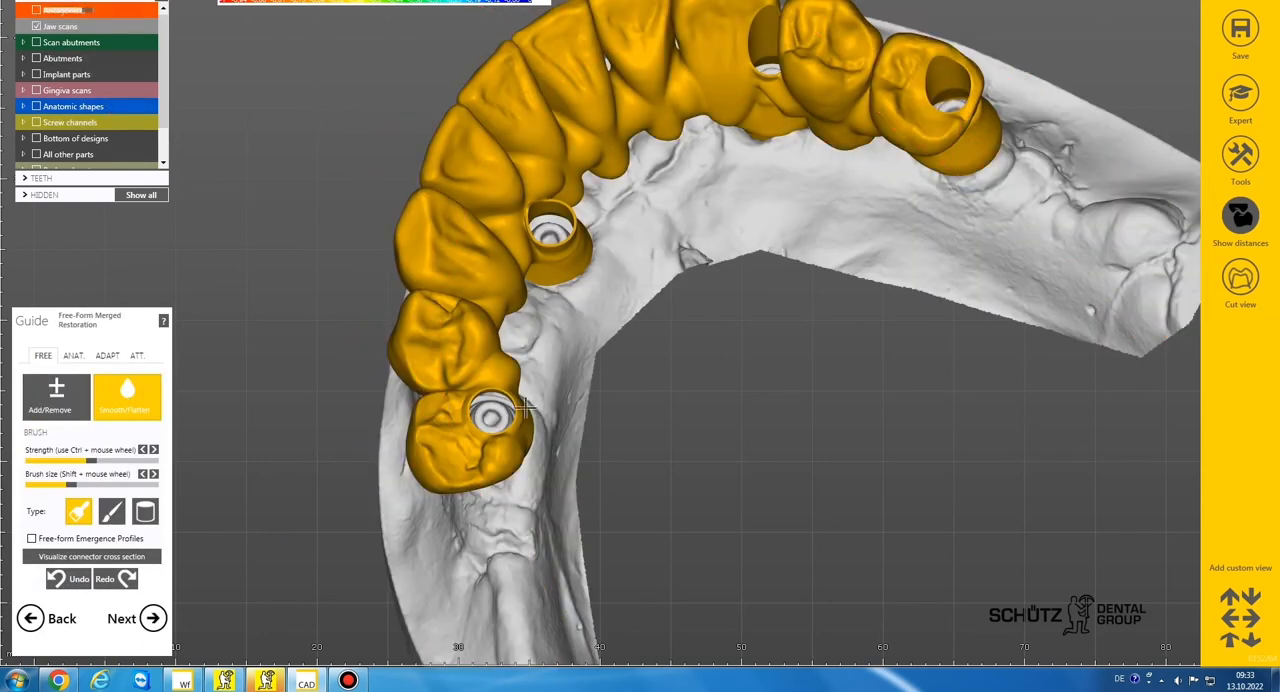
pyautogui.scroll(-3, 523, 410)
pyautogui.moveTo(590, 415); pyautogui.dragTo(525, 385, button='right')
pyautogui.scroll(5, 525, 385)
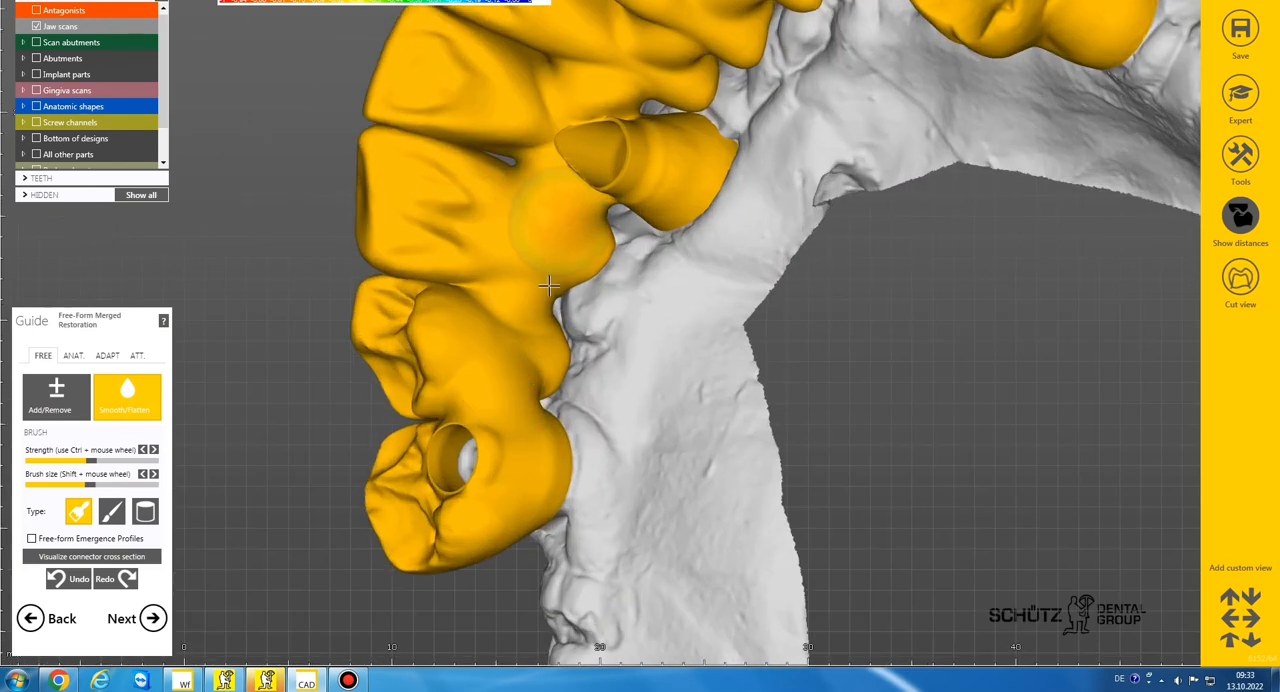
pyautogui.moveTo(549, 286); pyautogui.dragTo(515, 442, button='middle')
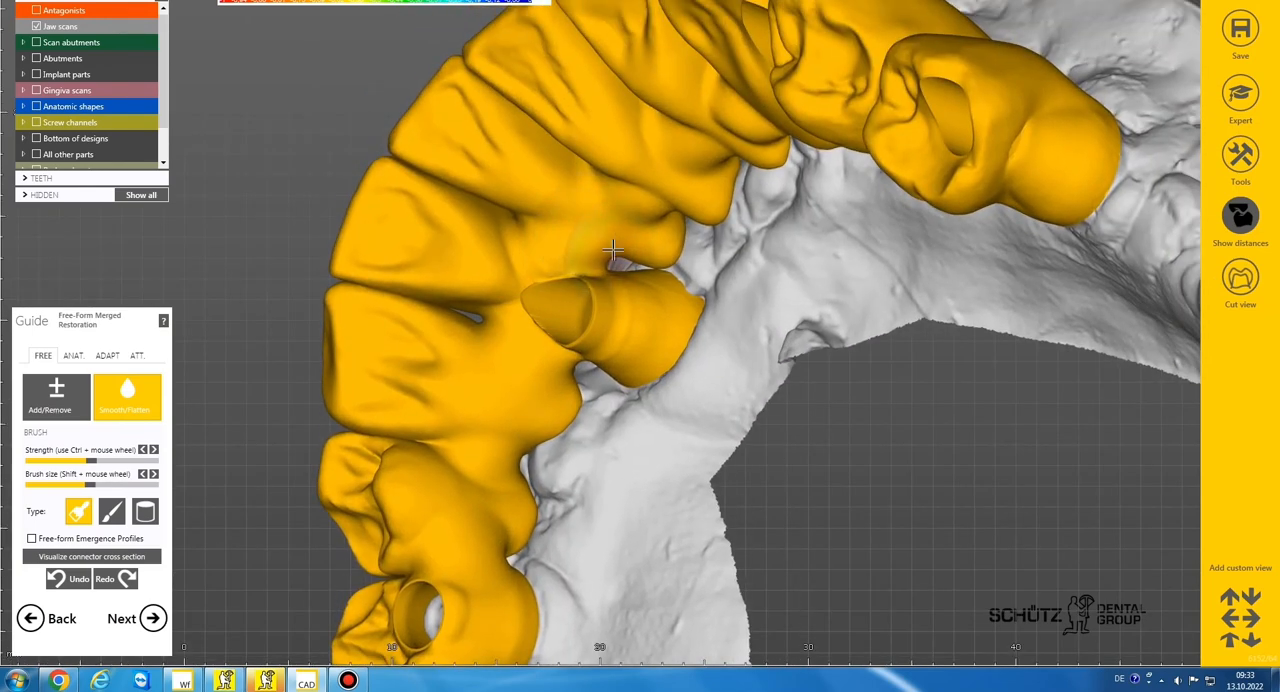
# Enlarge the smoothing brush further and smooth the lingual surfaces from the front teeth to implant 45
pyautogui.moveTo(615, 220); pyautogui.dragTo(613, 232, button='right')
pyautogui.keyDown('shift'); pyautogui.scroll(3, 613, 234); pyautogui.keyUp('shift')
pyautogui.moveTo(611, 236)
pyautogui.mouseDown()
pyautogui.moveTo(589, 241)
pyautogui.moveTo(702, 155)
pyautogui.mouseUp()
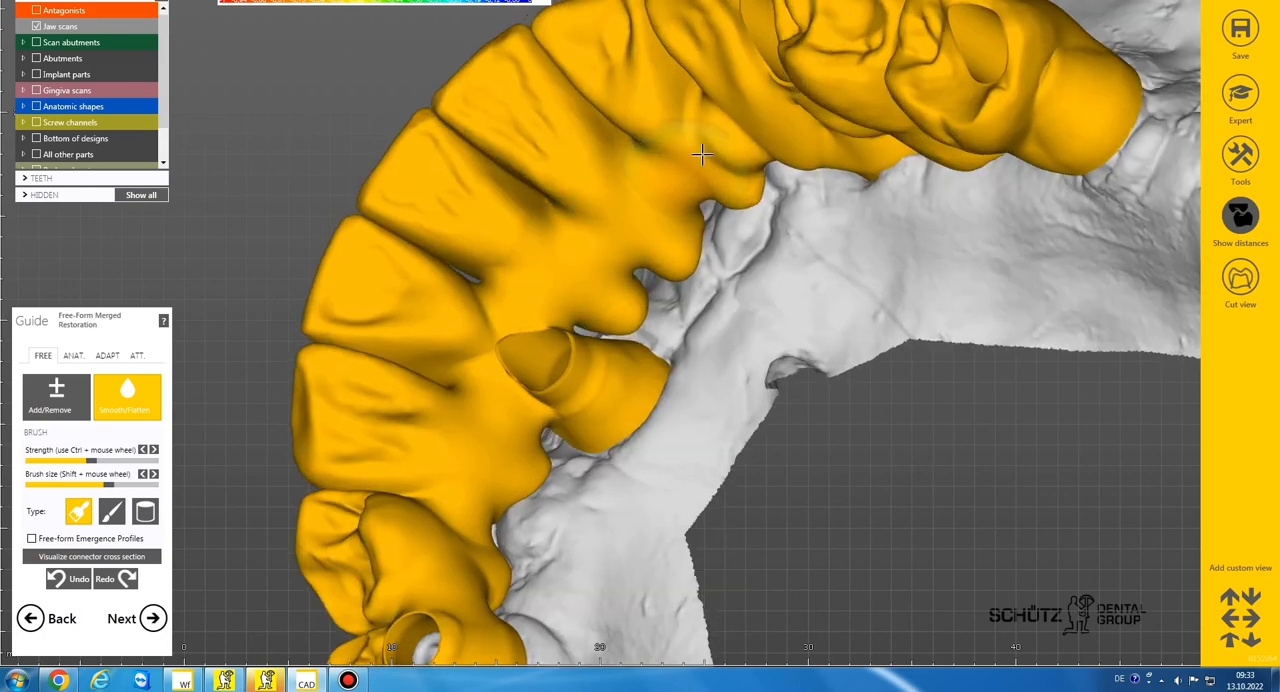
pyautogui.moveTo(729, 143); pyautogui.dragTo(731, 177, button='right')
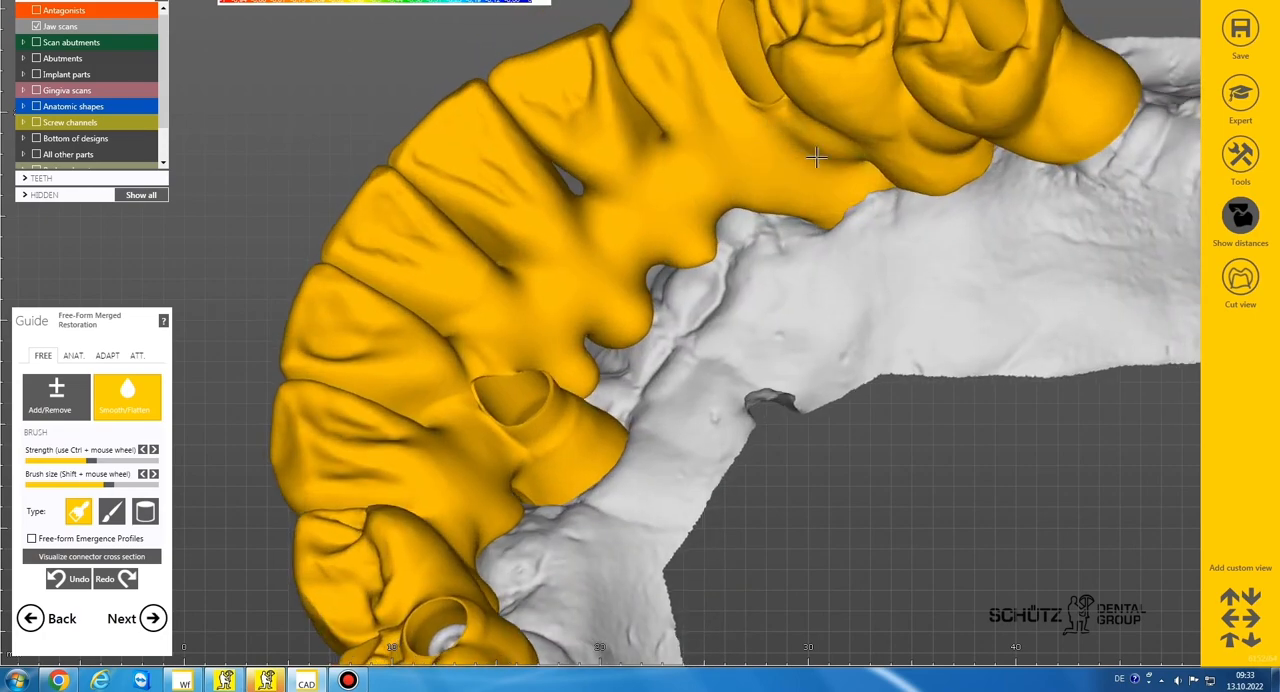
pyautogui.moveTo(816, 157); pyautogui.dragTo(766, 240, button='right')
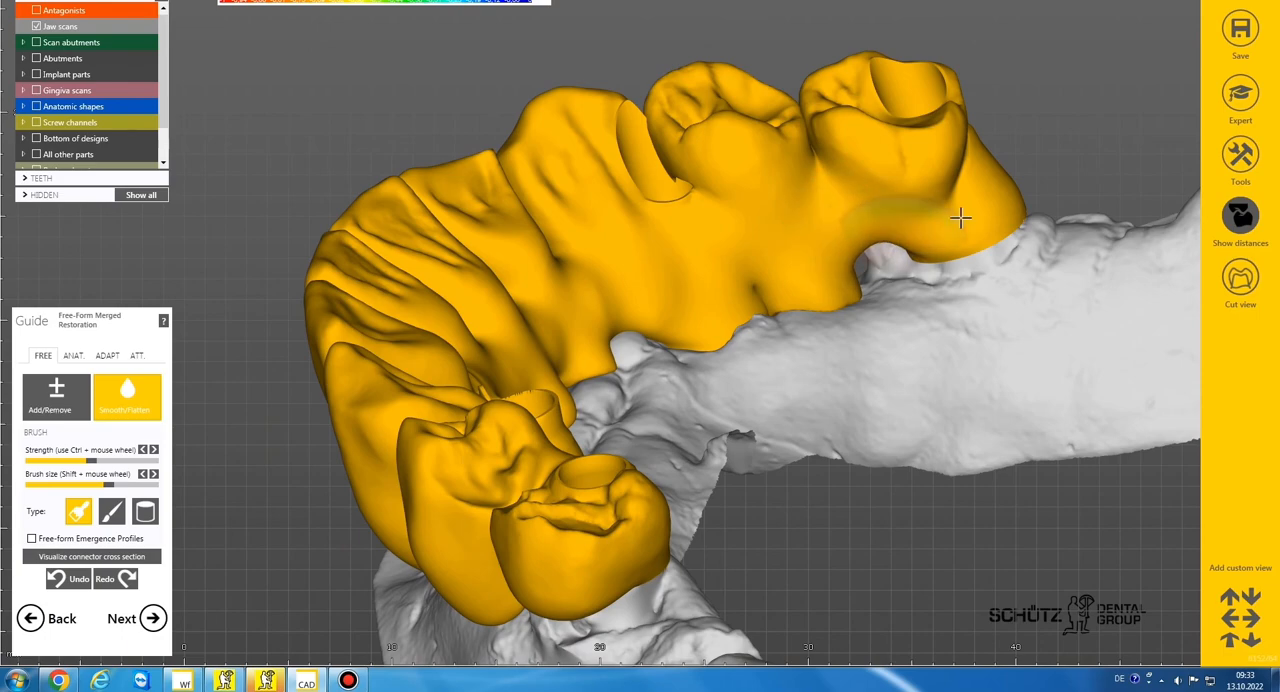
# Show all other parts and add material over the exposed spots on the distal side of tooth 45
pyautogui.scroll(-3, 857, 251)
pyautogui.click(35, 154)
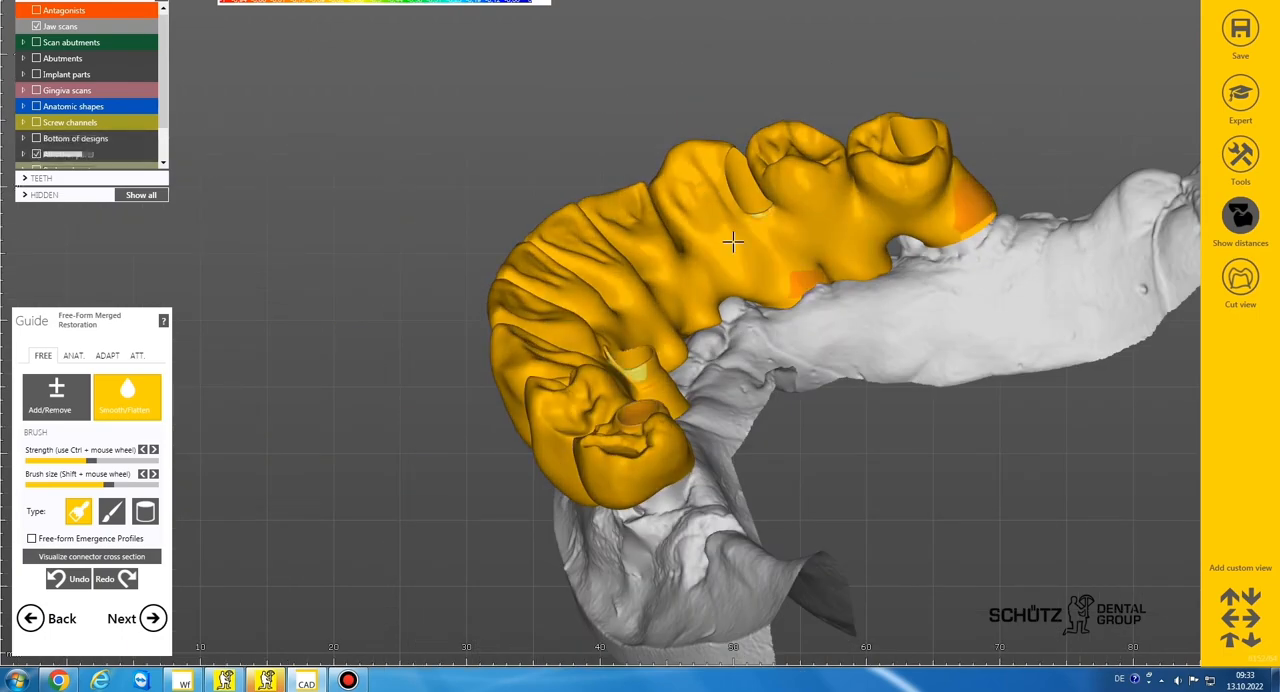
pyautogui.click(36, 405)
pyautogui.moveTo(867, 257); pyautogui.dragTo(905, 212, button='right')
pyautogui.moveTo(1006, 167); pyautogui.dragTo(1005, 197)
pyautogui.scroll(-3, 919, 237)
pyautogui.moveTo(919, 237)
pyautogui.mouseDown(button='right')
pyautogui.moveTo(980, 184)
pyautogui.moveTo(923, 209)
pyautogui.mouseUp(button='right')
pyautogui.scroll(5, 923, 209)
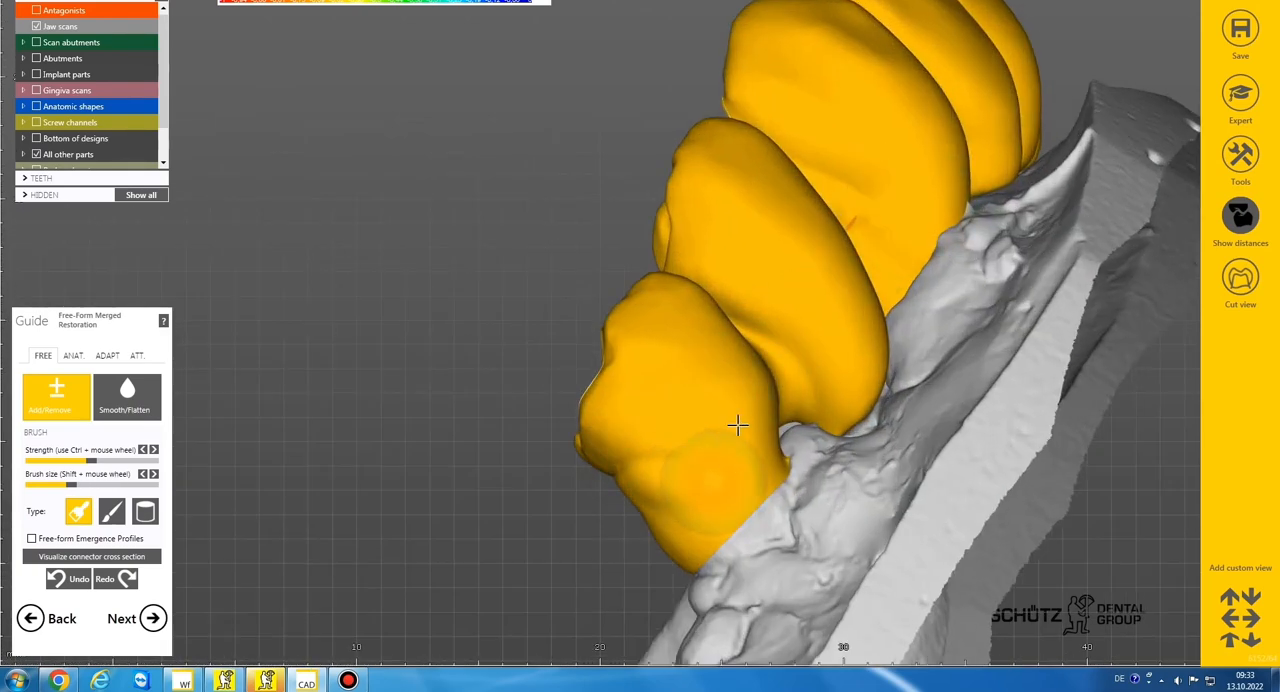
pyautogui.scroll(-2, 737, 426)
pyautogui.moveTo(737, 426)
pyautogui.mouseDown(button='right')
pyautogui.moveTo(1160, 563)
pyautogui.moveTo(949, 374)
pyautogui.mouseUp(button='right')
pyautogui.scroll(2, 949, 374)
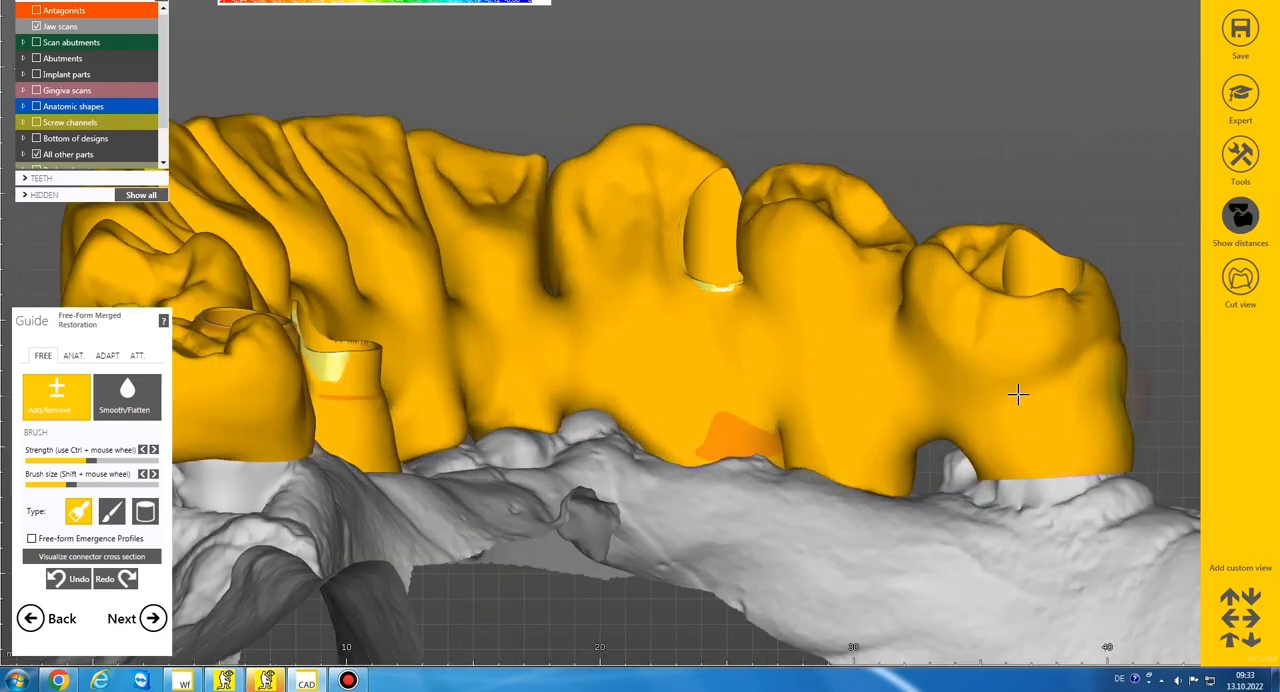
# Smooth the built-up distal surface of tooth 45 with a medium brush
pyautogui.click(127, 397)
pyautogui.scroll(-2, 660, 365)
pyautogui.moveTo(660, 365)
pyautogui.mouseDown(button='right')
pyautogui.moveTo(809, 346)
pyautogui.moveTo(1001, 348)
pyautogui.moveTo(886, 323)
pyautogui.moveTo(694, 434)
pyautogui.mouseUp(button='right')
pyautogui.scroll(2, 645, 418)
pyautogui.moveTo(648, 419); pyautogui.dragTo(663, 406)
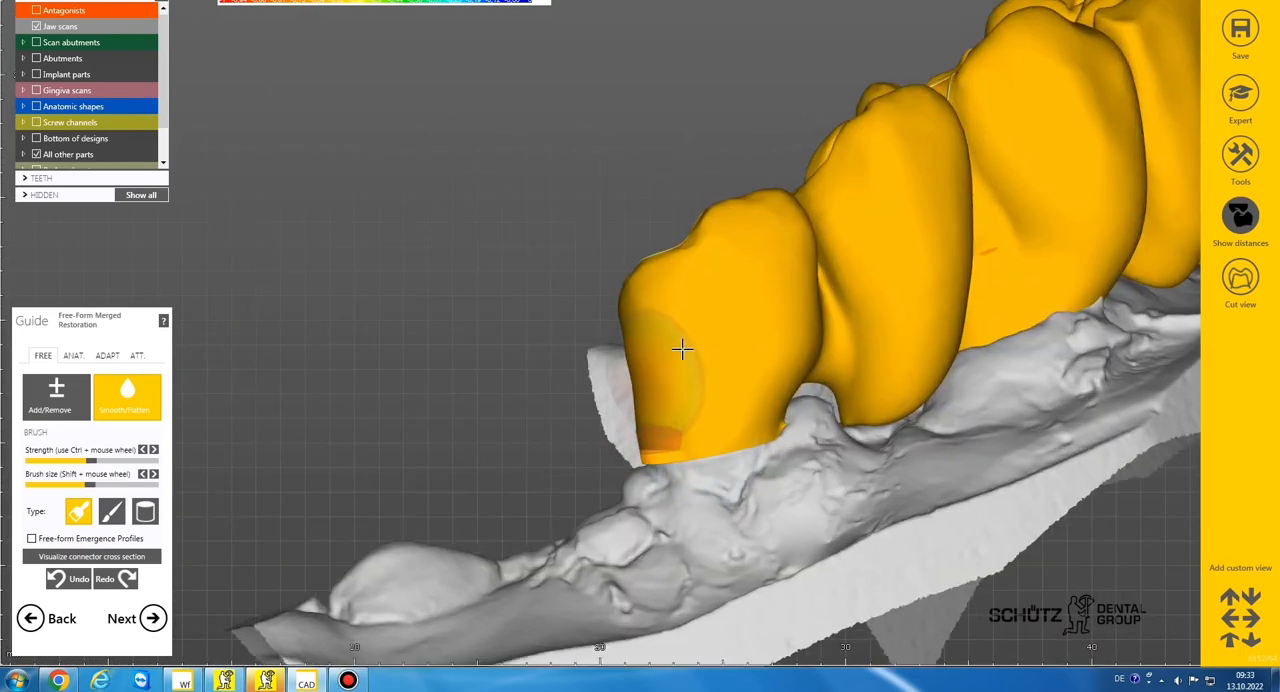
# Add material at the distal base of tooth 45 where the implant part shows through
pyautogui.click(60, 398)
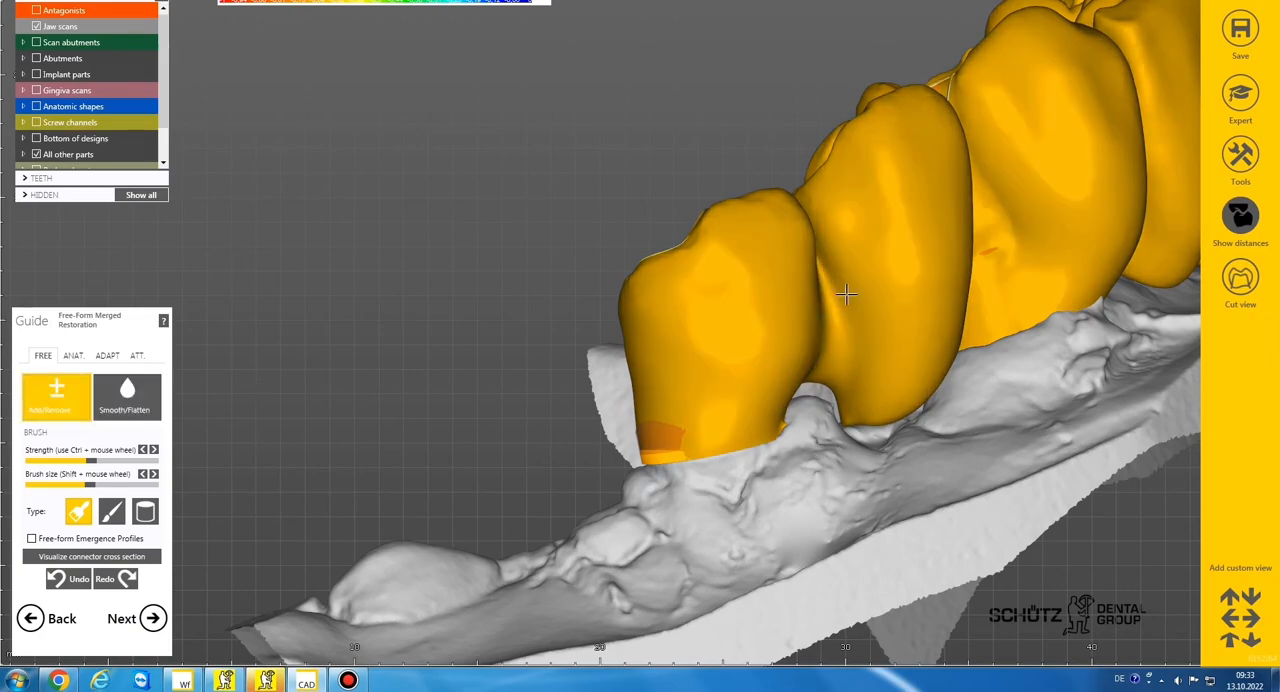
pyautogui.moveTo(1030, 298); pyautogui.dragTo(632, 284, button='right')
pyautogui.scroll(-2, 755, 285)
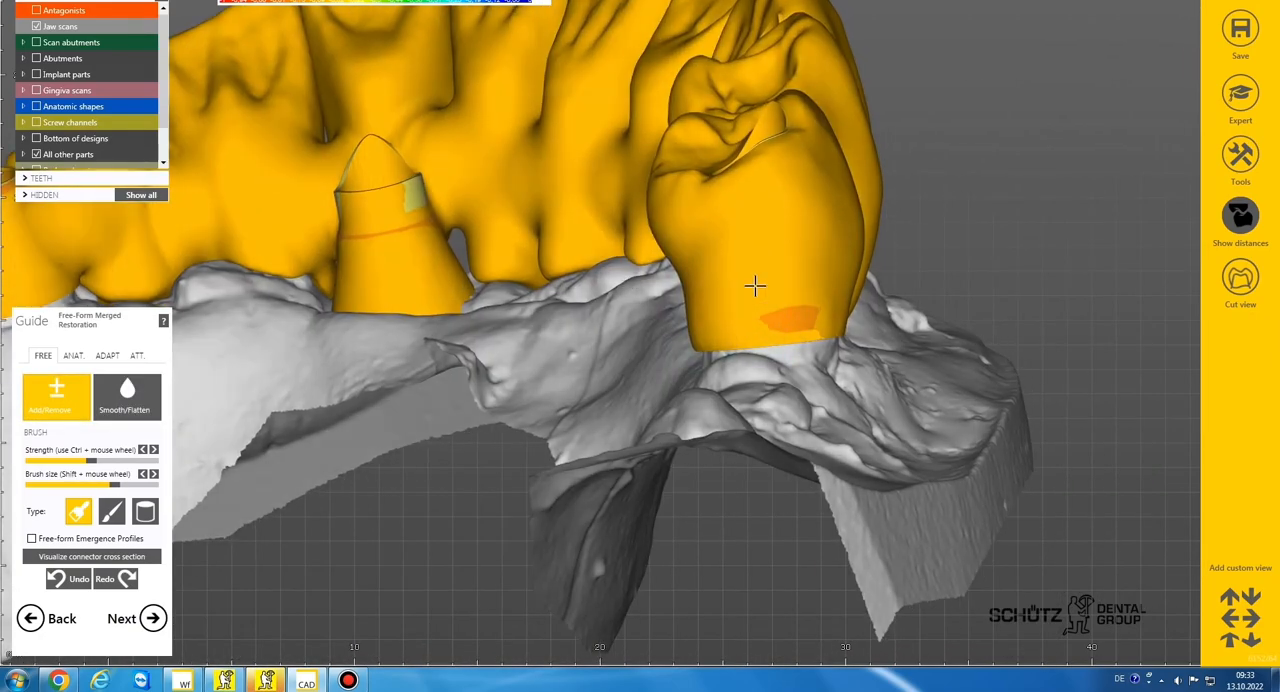
pyautogui.moveTo(757, 286); pyautogui.dragTo(845, 252, button='right')
# Build up the lingual surfaces of the front section with a larger brush and smooth them
pyautogui.moveTo(783, 302); pyautogui.dragTo(490, 337, button='right')
pyautogui.keyDown('shift'); pyautogui.scroll(2, 495, 334); pyautogui.keyUp('shift')
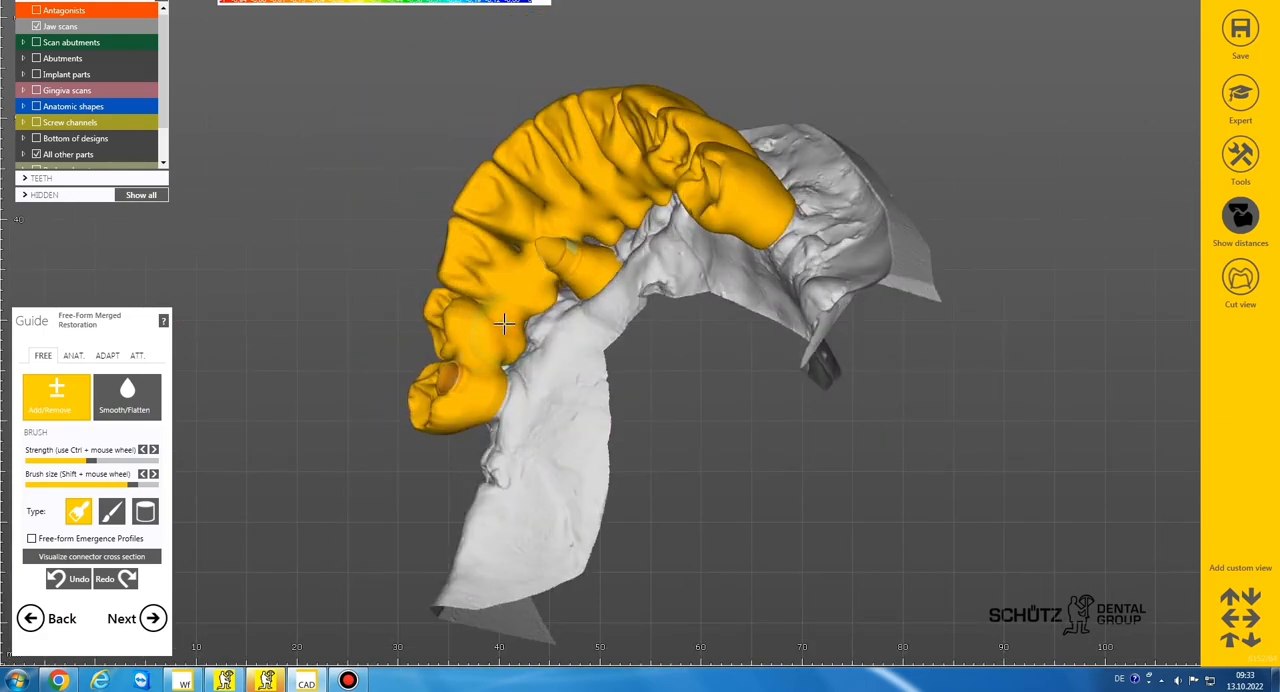
pyautogui.moveTo(503, 322); pyautogui.dragTo(516, 263, button='right')
pyautogui.scroll(3, 516, 263)
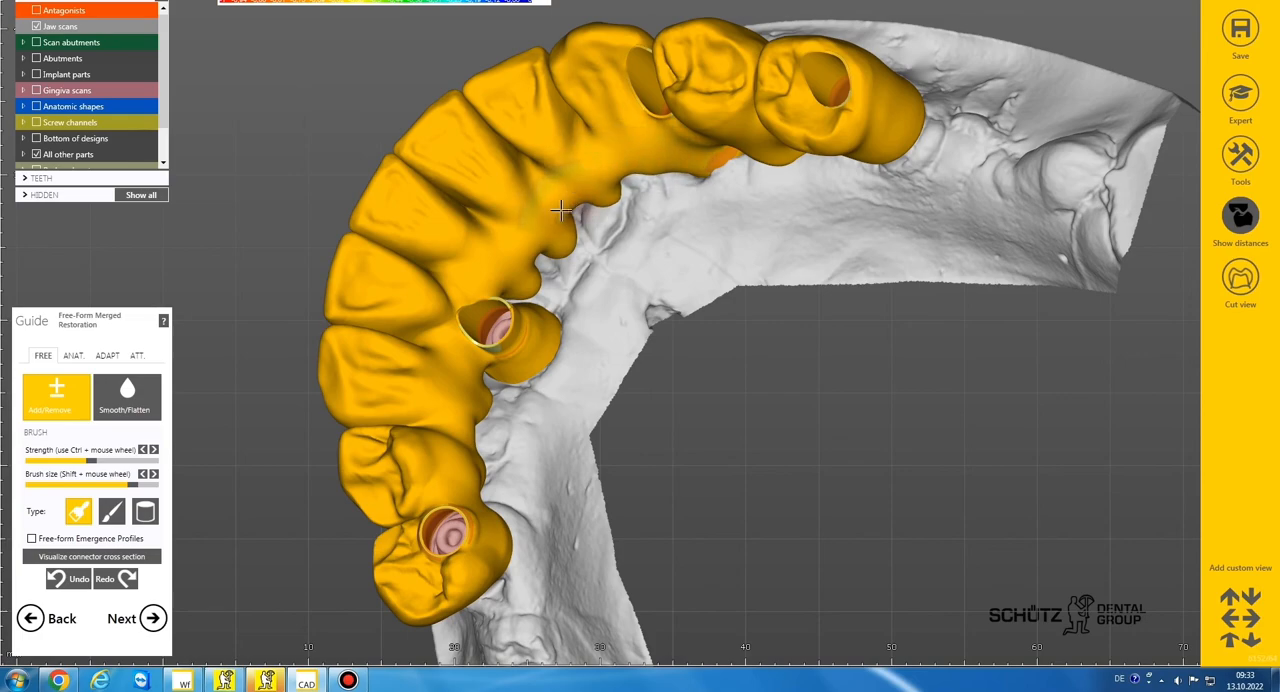
pyautogui.scroll(-3, 524, 240)
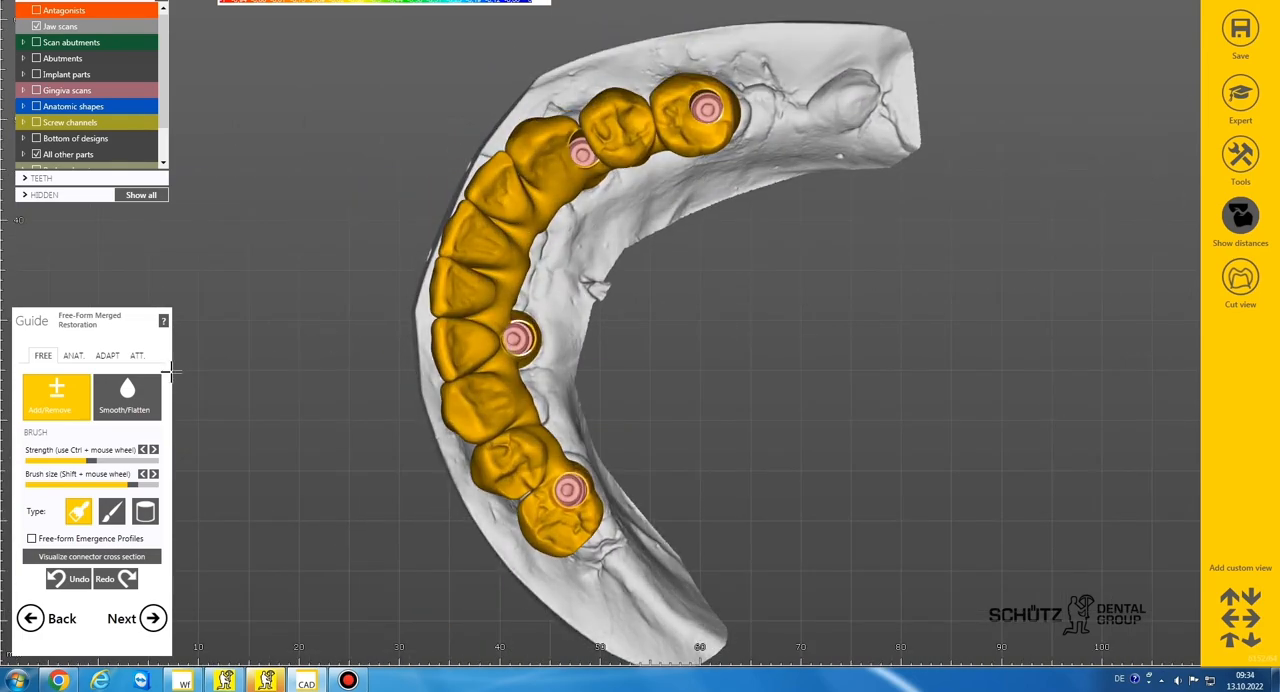
pyautogui.click(127, 395)
pyautogui.moveTo(485, 315); pyautogui.dragTo(524, 285, button='right')
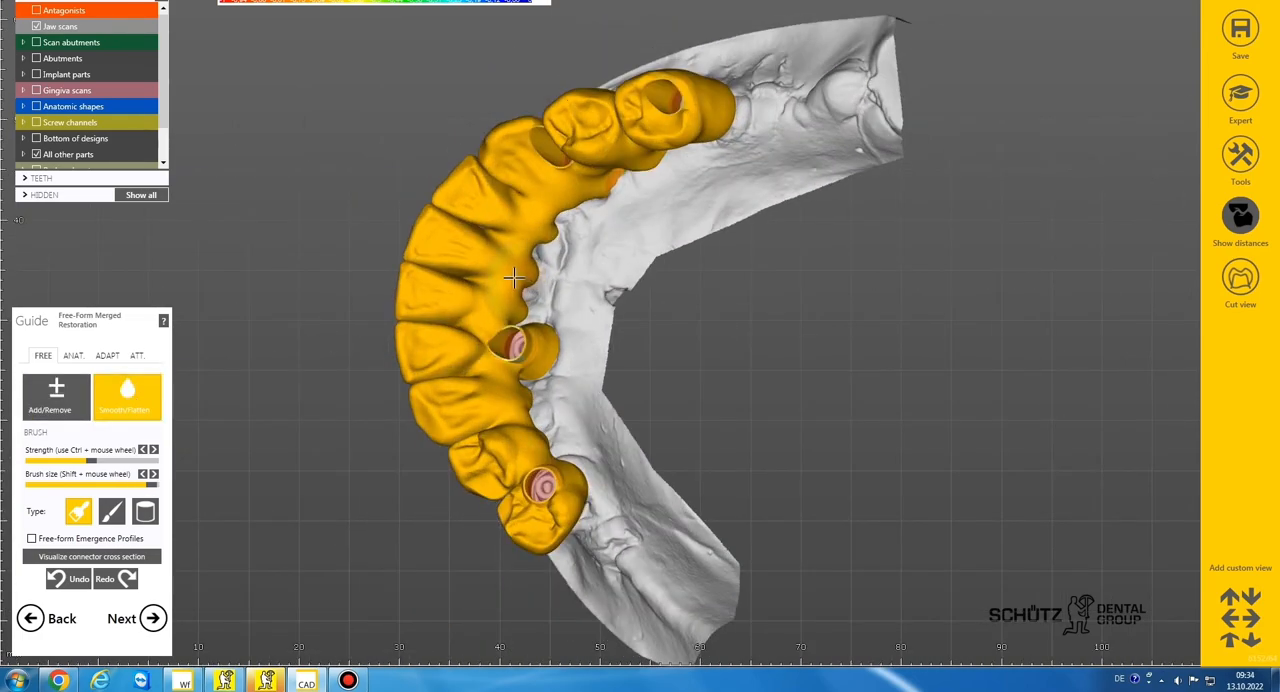
pyautogui.scroll(-3, 555, 221)
pyautogui.moveTo(555, 221)
pyautogui.mouseDown(button='right')
pyautogui.moveTo(563, 232)
pyautogui.moveTo(555, 222)
pyautogui.moveTo(620, 208)
pyautogui.mouseUp(button='right')
# Thicken the lingual surface over the exposed spot between implants 43 and 45 and smooth the transition
pyautogui.click(65, 408)
pyautogui.scroll(5, 675, 208)
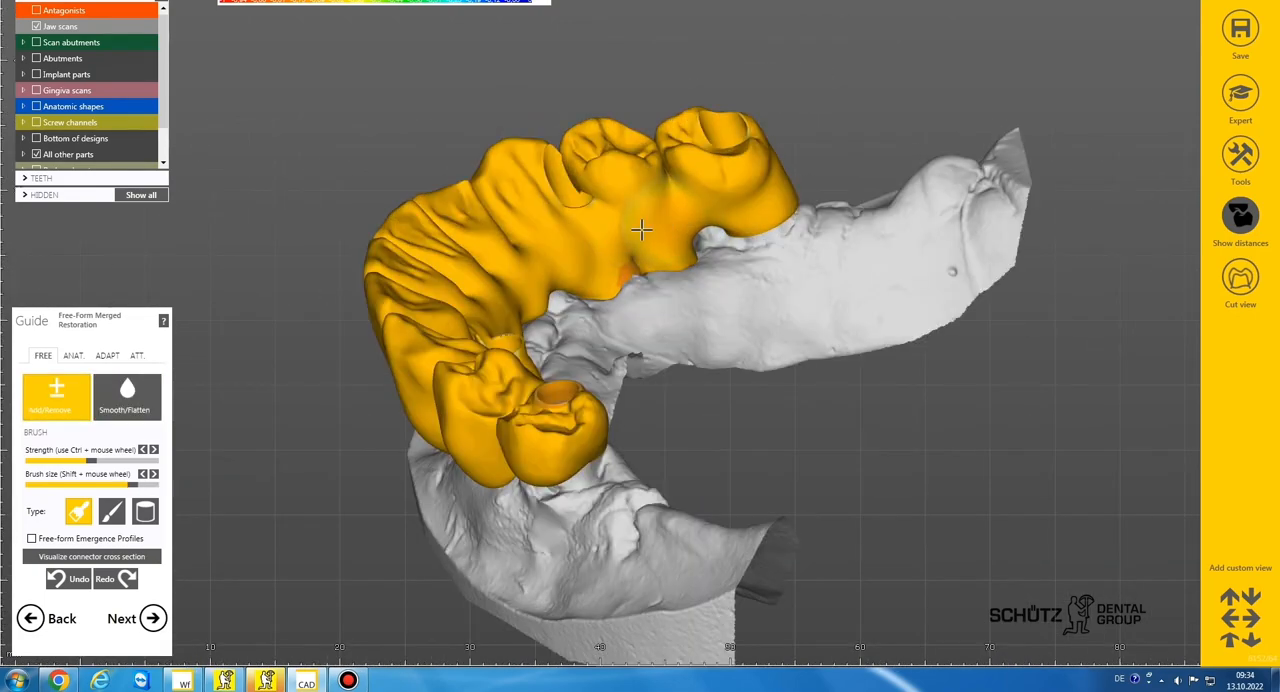
pyautogui.moveTo(694, 290); pyautogui.dragTo(690, 236, button='right')
pyautogui.keyDown('shift'); pyautogui.scroll(3, 690, 236); pyautogui.keyUp('shift')
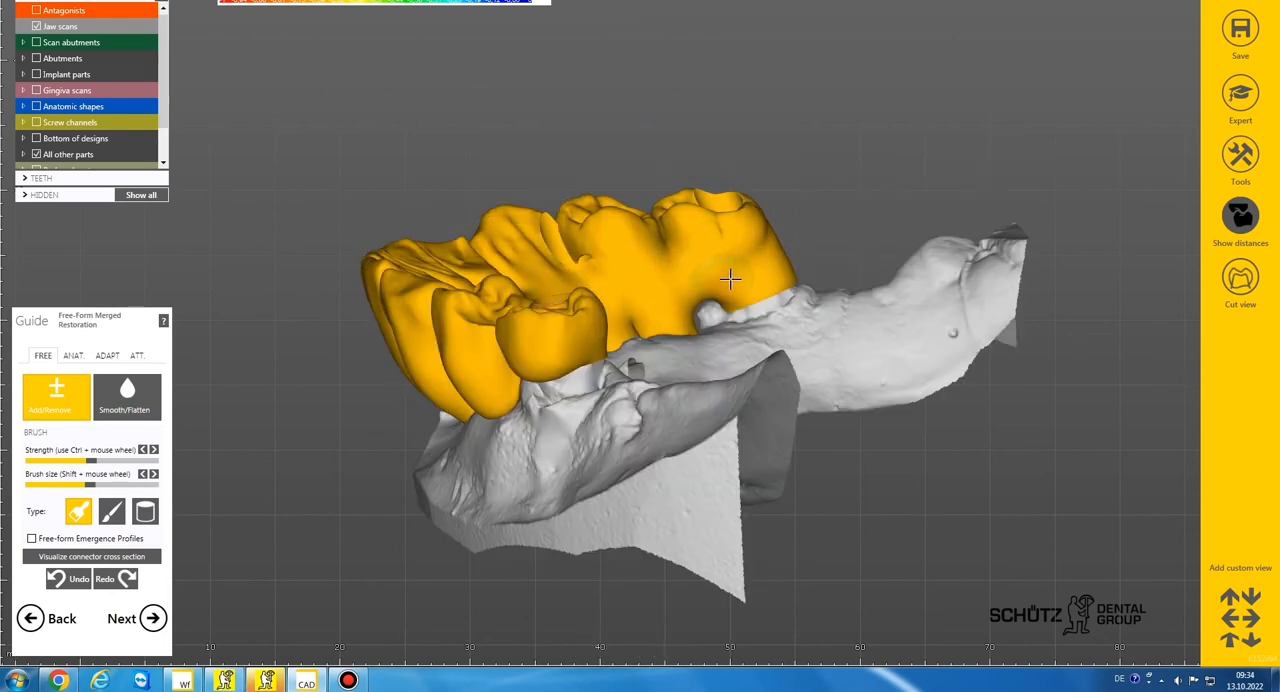
pyautogui.click(125, 396)
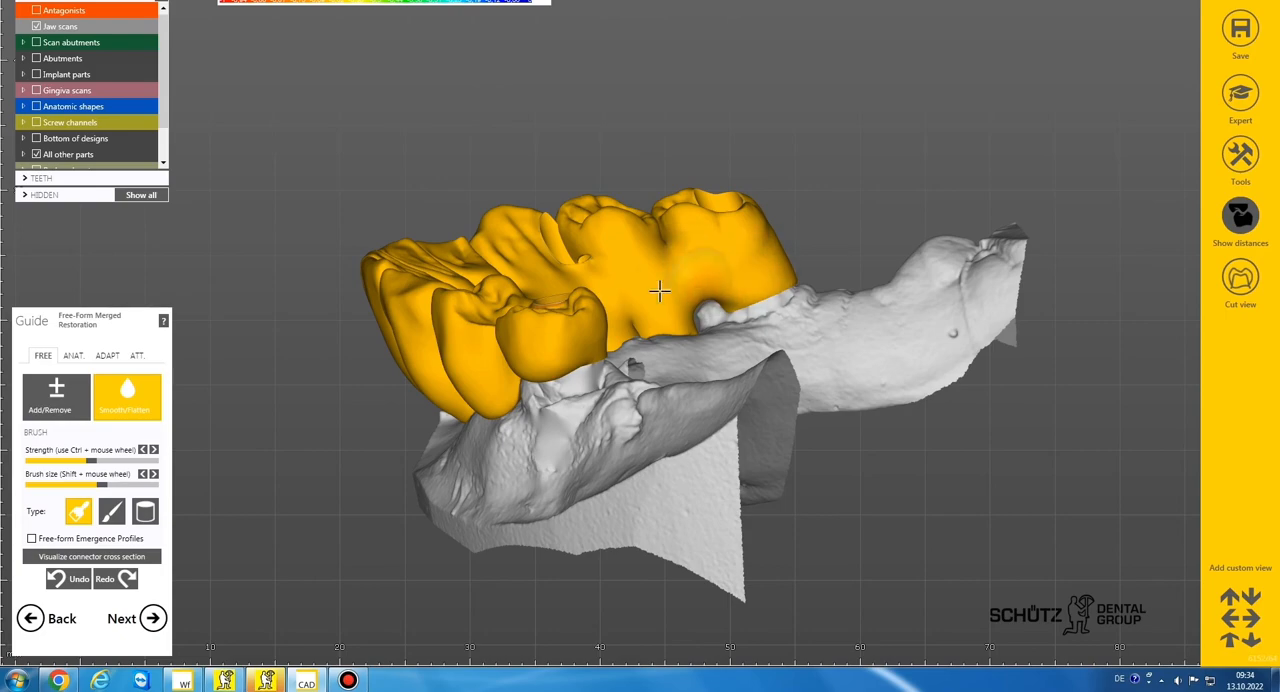
pyautogui.scroll(-3, 660, 291)
pyautogui.moveTo(654, 232)
pyautogui.mouseDown(button='right')
pyautogui.moveTo(629, 298)
pyautogui.moveTo(632, 272)
pyautogui.moveTo(631, 293)
pyautogui.moveTo(527, 290)
pyautogui.moveTo(594, 234)
pyautogui.moveTo(614, 243)
pyautogui.moveTo(700, 218)
pyautogui.moveTo(631, 244)
pyautogui.moveTo(670, 250)
pyautogui.moveTo(665, 280)
pyautogui.moveTo(638, 208)
pyautogui.mouseUp(button='right')
pyautogui.scroll(-3, 630, 294)
pyautogui.scroll(3, 631, 294)
pyautogui.click(62, 398)
pyautogui.keyDown('shift'); pyautogui.scroll(3, 631, 244); pyautogui.keyUp('shift')
# Adapt the underside of the merged bridge to the gingiva with a desired distance of 0.02 mm
pyautogui.click(110, 357)
pyautogui.moveTo(640, 262)
pyautogui.mouseDown(button='right')
pyautogui.moveTo(646, 290)
pyautogui.moveTo(618, 272)
pyautogui.mouseUp(button='right')
pyautogui.scroll(5, 607, 266)
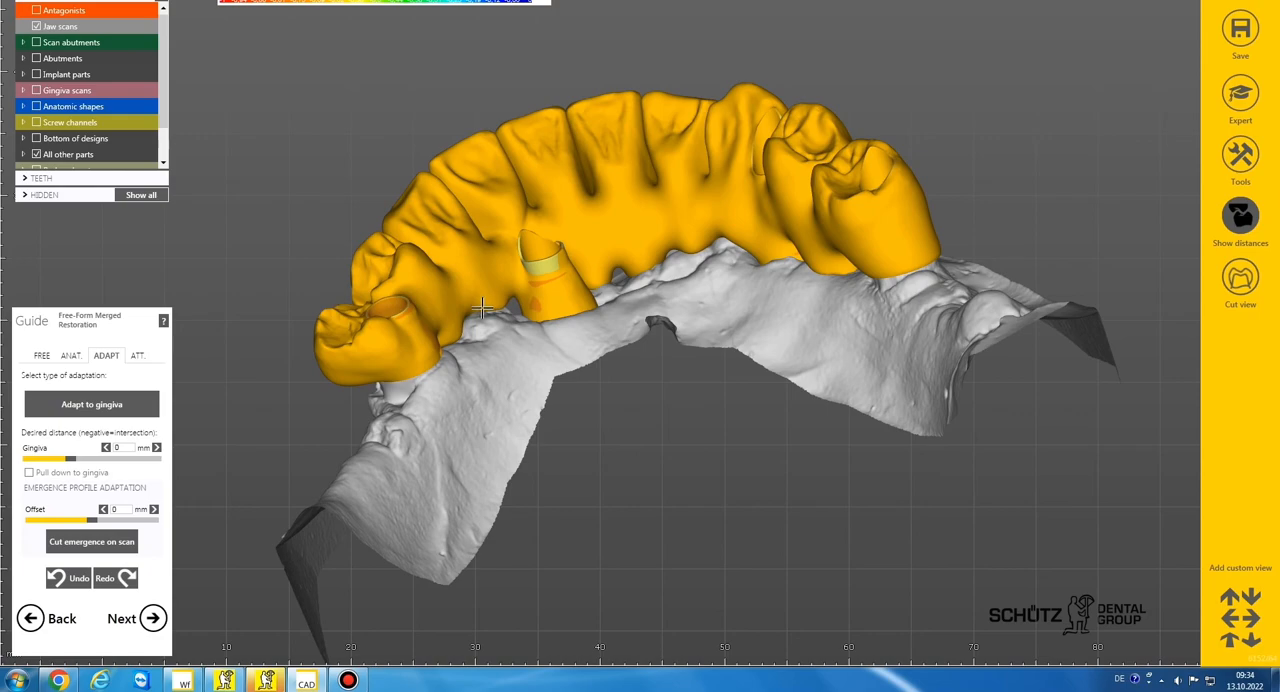
pyautogui.moveTo(515, 308); pyautogui.dragTo(797, 297, button='right')
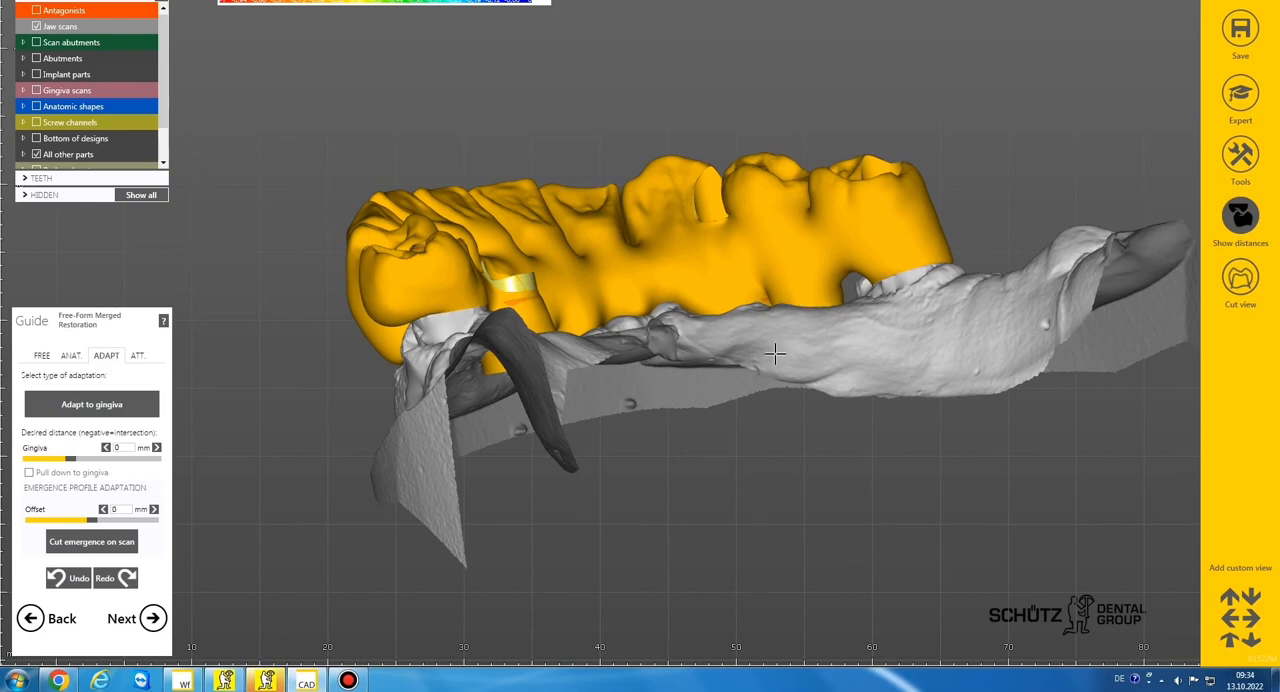
pyautogui.scroll(-3, 775, 353)
pyautogui.moveTo(775, 353); pyautogui.dragTo(767, 353, button='right')
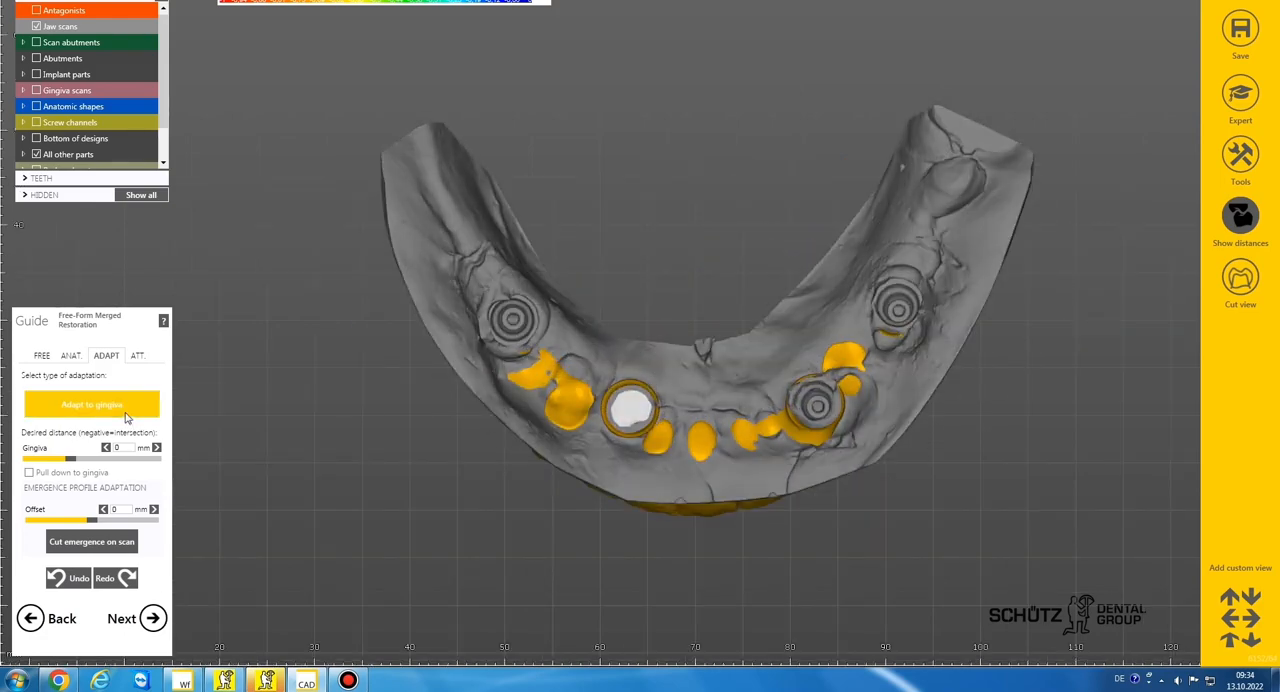
pyautogui.click(137, 411)
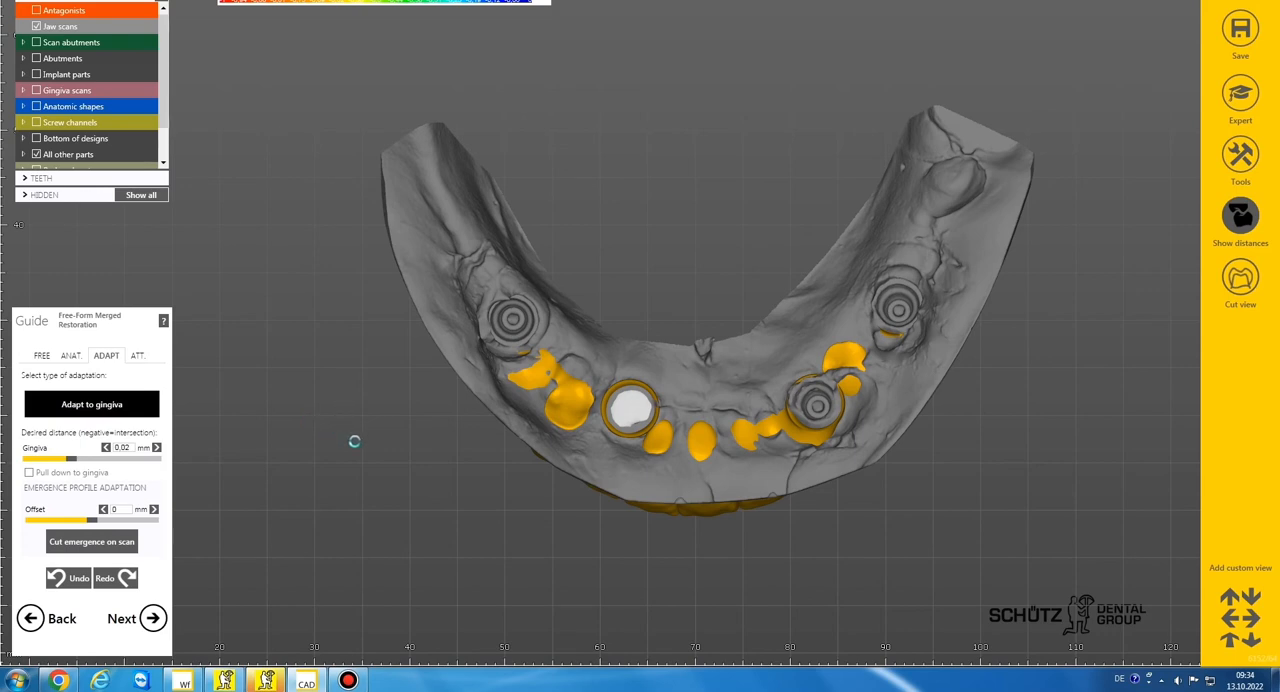
pyautogui.scroll(-3, 534, 411)
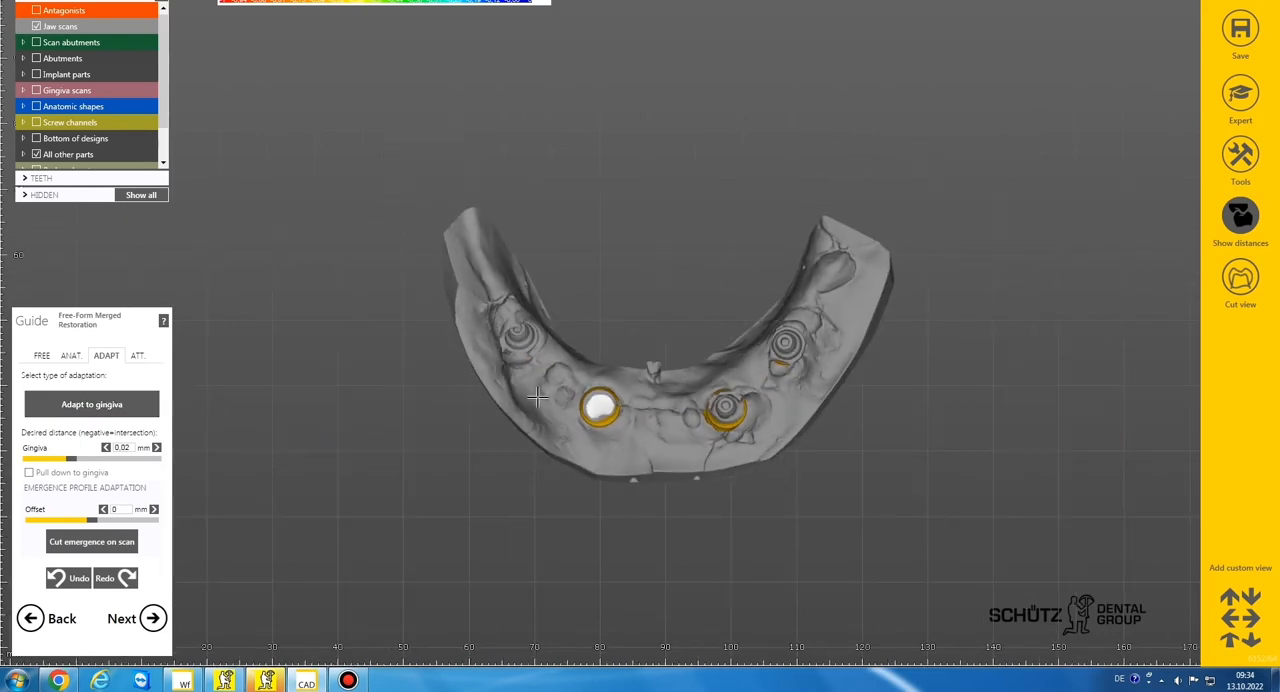
pyautogui.moveTo(534, 411); pyautogui.dragTo(536, 394, button='right')
pyautogui.scroll(-2, 541, 397)
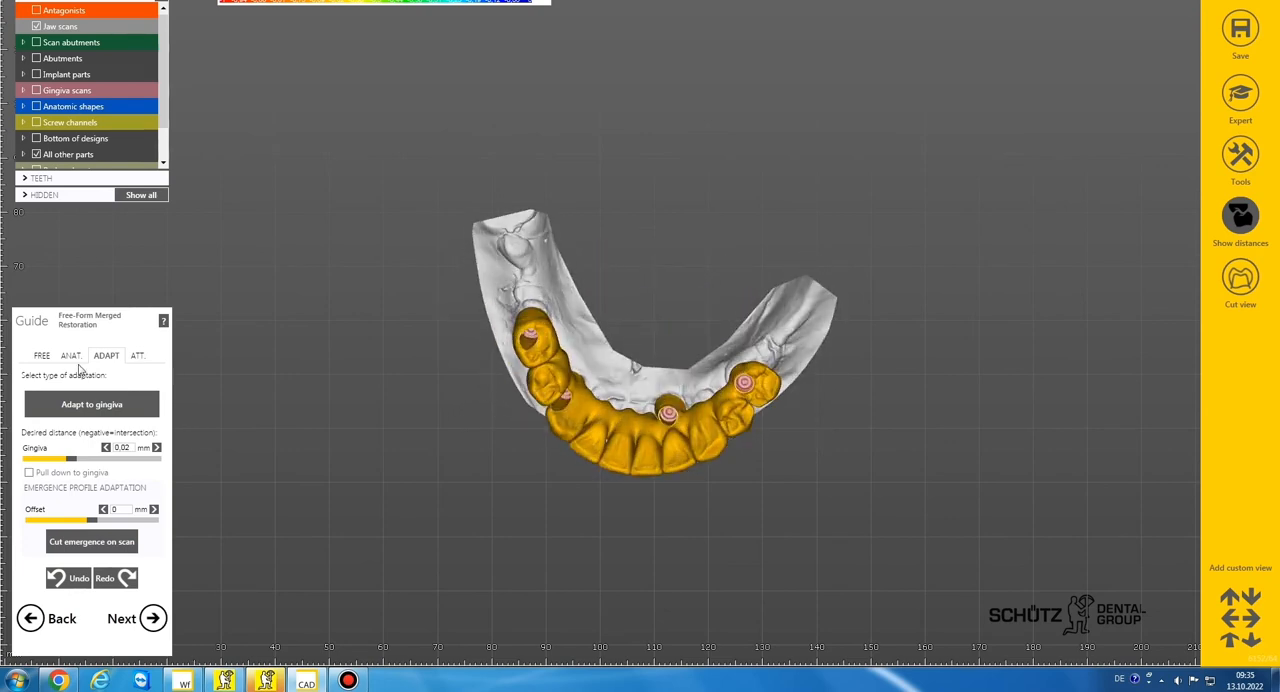
# Return to free-forming and add material on both sides of the implant 32 post where it joins the bridge
pyautogui.click(42, 355)
pyautogui.moveTo(614, 364); pyautogui.dragTo(617, 377, button='right')
pyautogui.scroll(6, 617, 377)
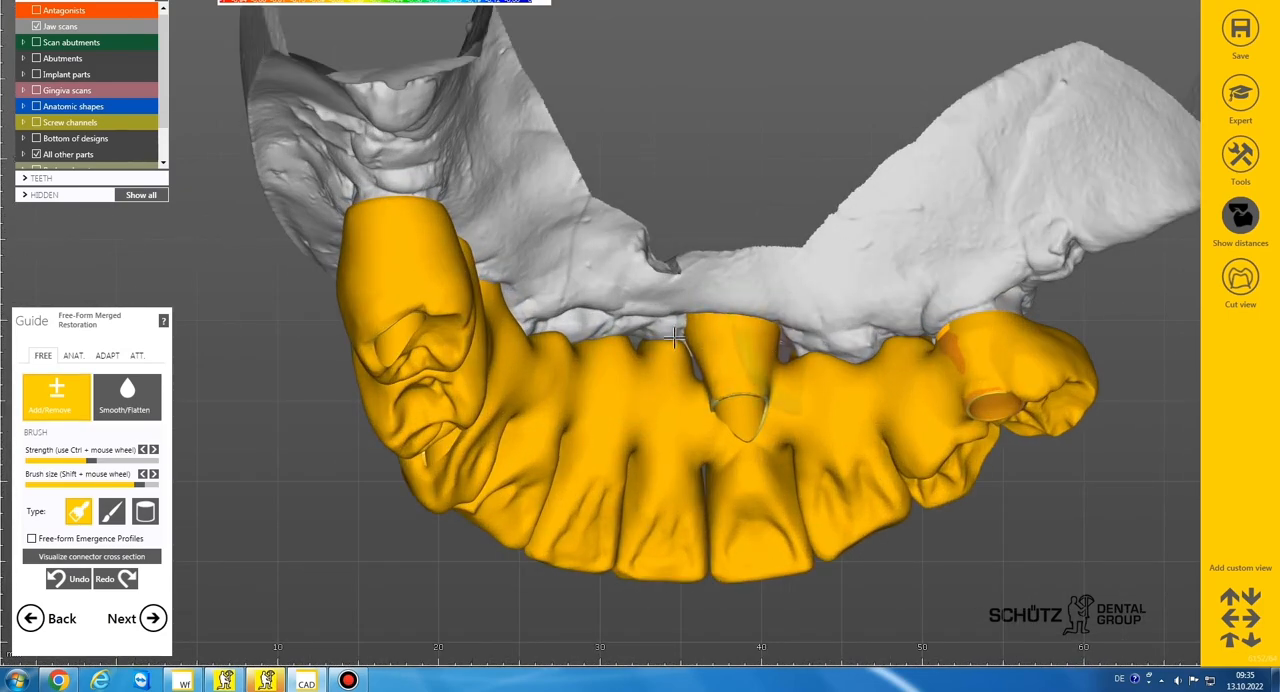
pyautogui.scroll(-3, 674, 337)
pyautogui.moveTo(674, 337); pyautogui.dragTo(682, 350, button='right')
pyautogui.scroll(6, 700, 354)
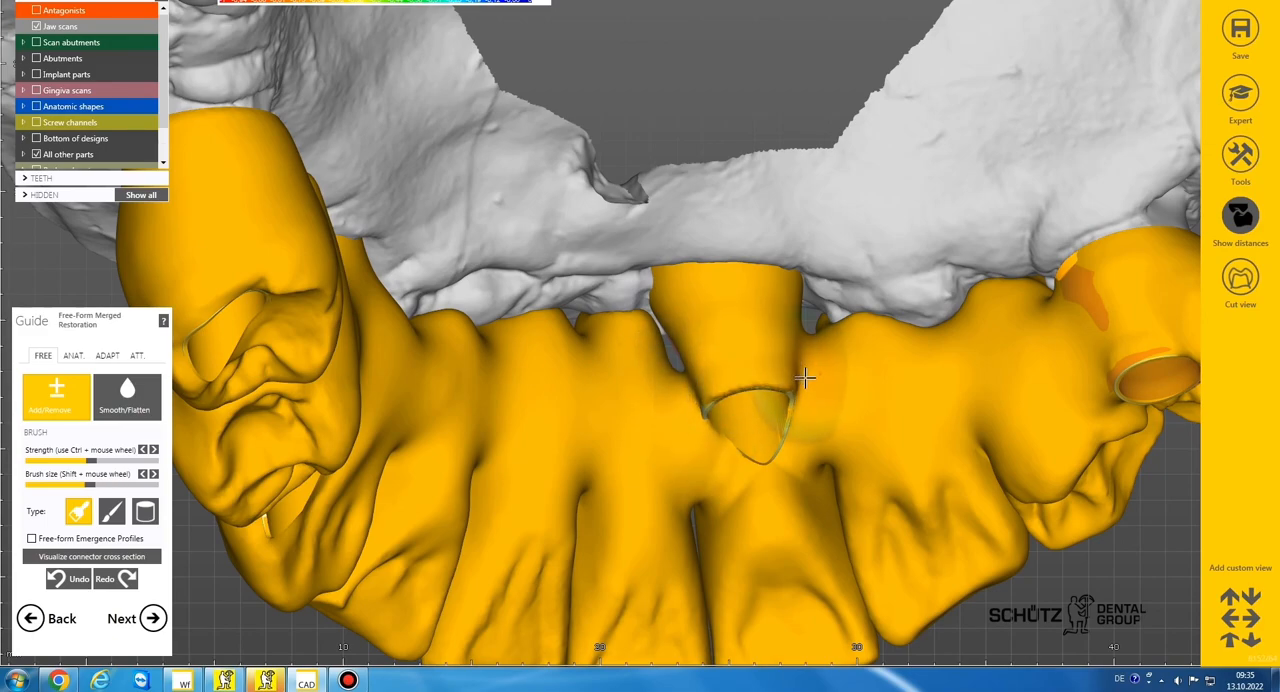
pyautogui.scroll(-3, 805, 378)
pyautogui.moveTo(805, 378); pyautogui.dragTo(826, 420, button='right')
# Reshape the distal edge of the screw hole at implant 43 with a very small brush and smooth it
pyautogui.scroll(-3, 814, 454)
pyautogui.scroll(-3, 859, 422)
pyautogui.scroll(6, 652, 436)
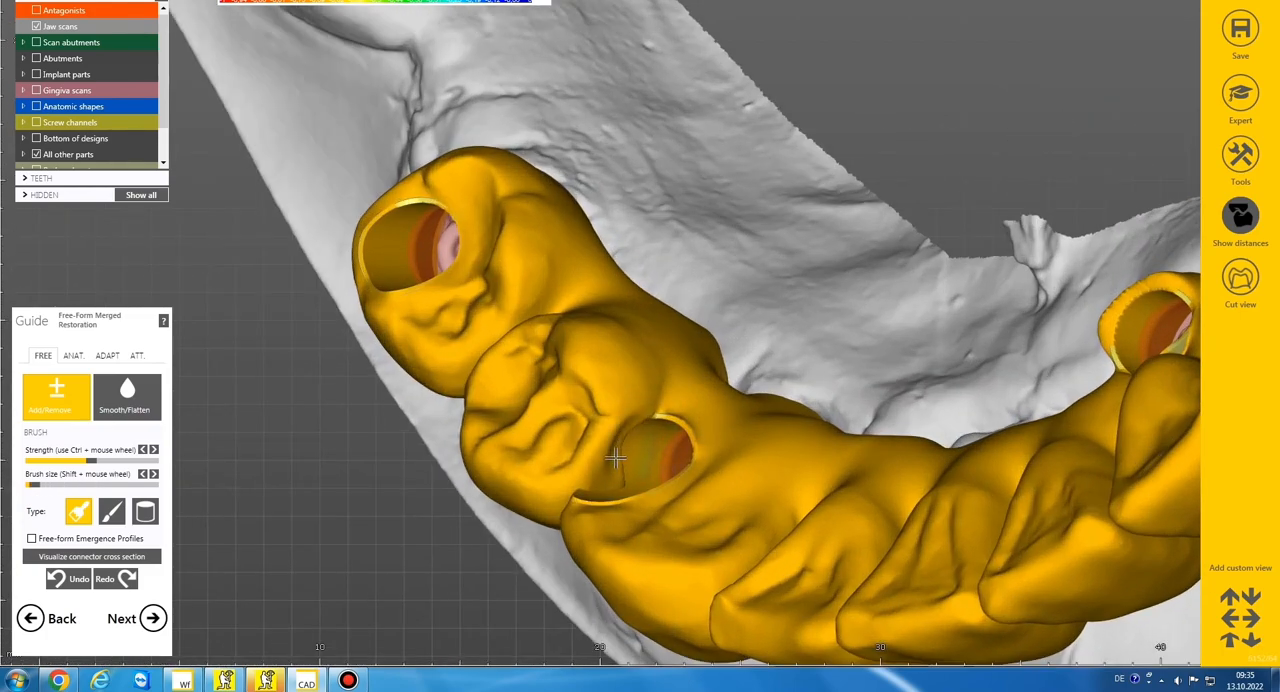
pyautogui.moveTo(652, 410)
pyautogui.mouseDown(button='right')
pyautogui.moveTo(683, 378)
pyautogui.moveTo(634, 443)
pyautogui.mouseUp(button='right')
pyautogui.scroll(4, 632, 444)
pyautogui.keyDown('shift'); pyautogui.scroll(-1, 597, 478); pyautogui.keyUp('shift')
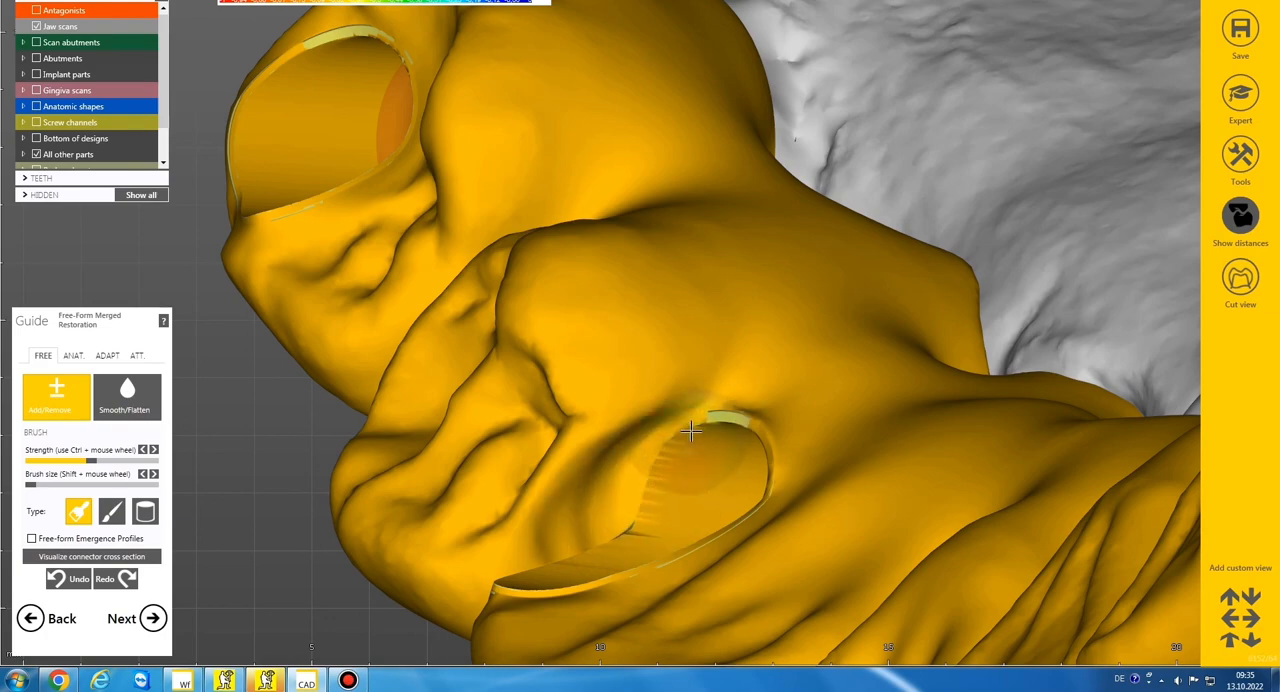
pyautogui.scroll(-3, 691, 431)
pyautogui.moveTo(645, 470); pyautogui.dragTo(613, 489, button='right')
pyautogui.scroll(3, 613, 489)
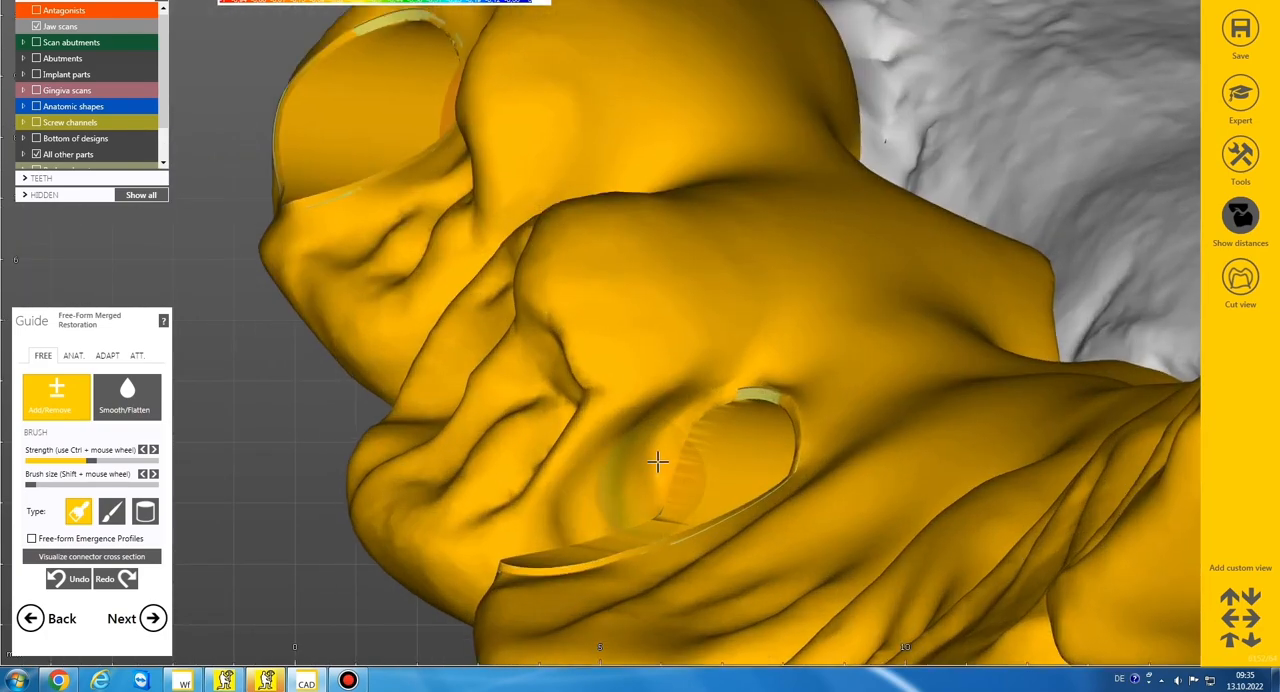
pyautogui.moveTo(624, 483); pyautogui.dragTo(686, 420)
pyautogui.scroll(-3, 680, 400)
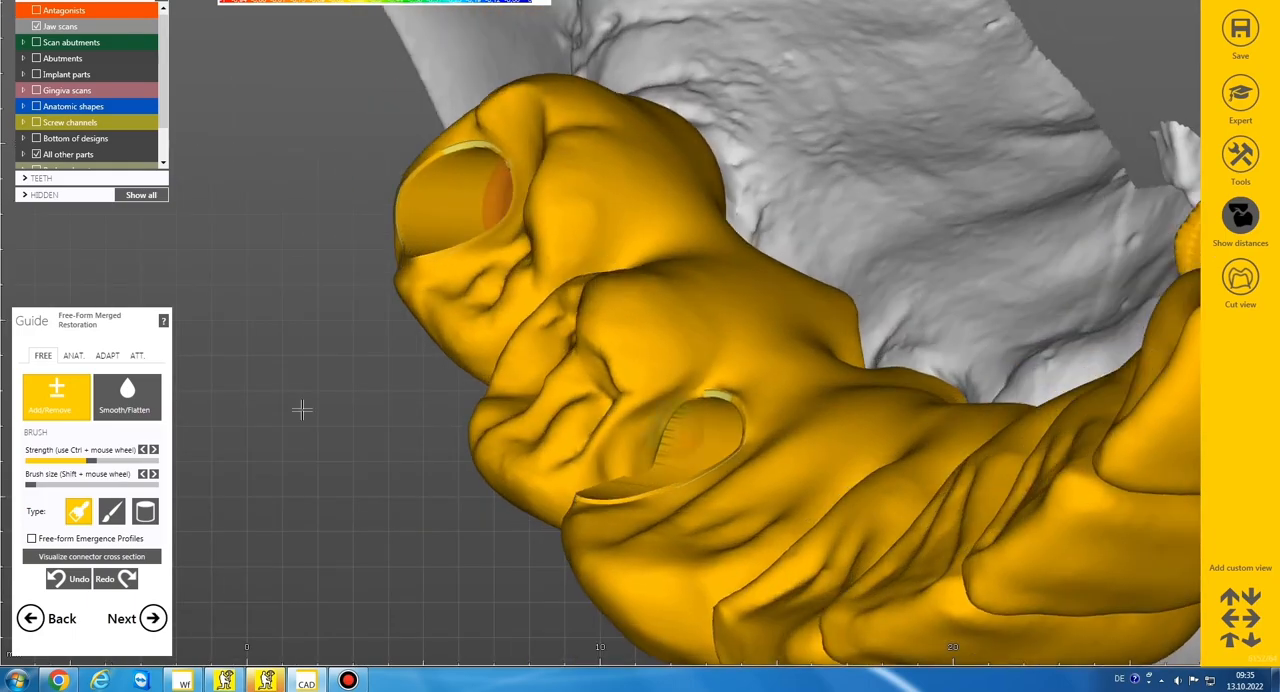
pyautogui.click(130, 398)
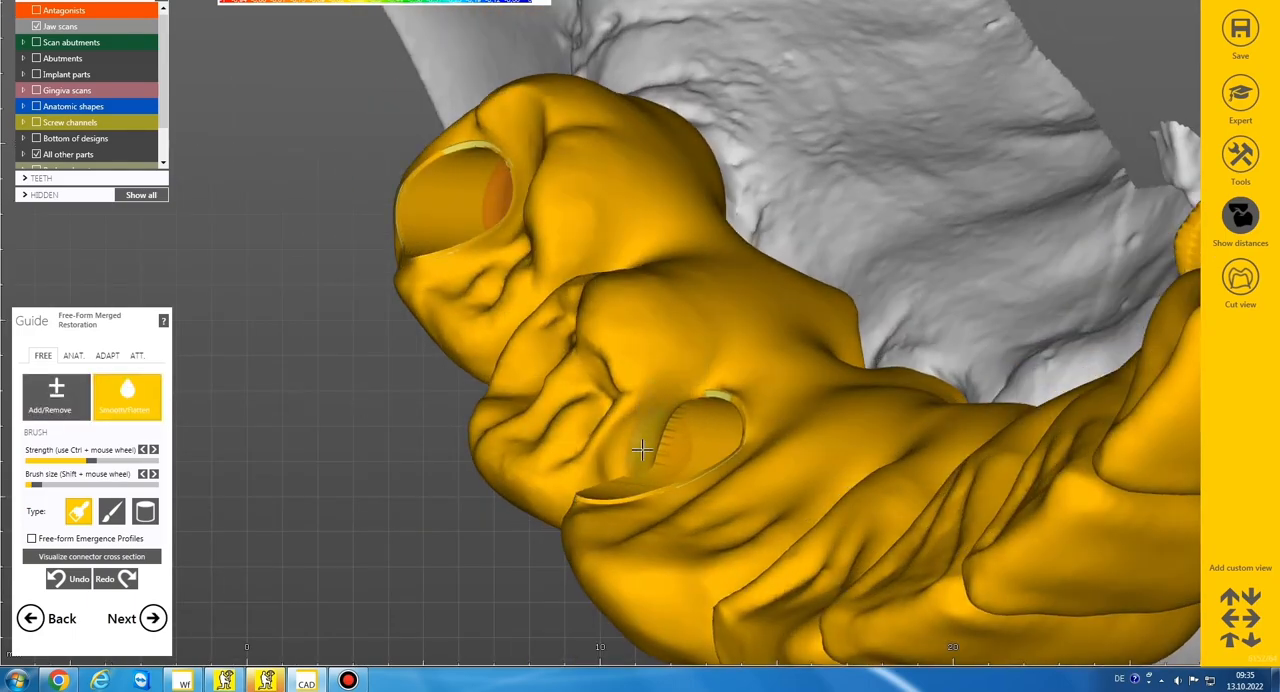
pyautogui.click(72, 395)
# Rework the edge of the screw hole at implant 43 from the lingual side and smooth it with the smallest brush
pyautogui.scroll(-4, 486, 266)
pyautogui.moveTo(486, 266); pyautogui.dragTo(448, 294, button='right')
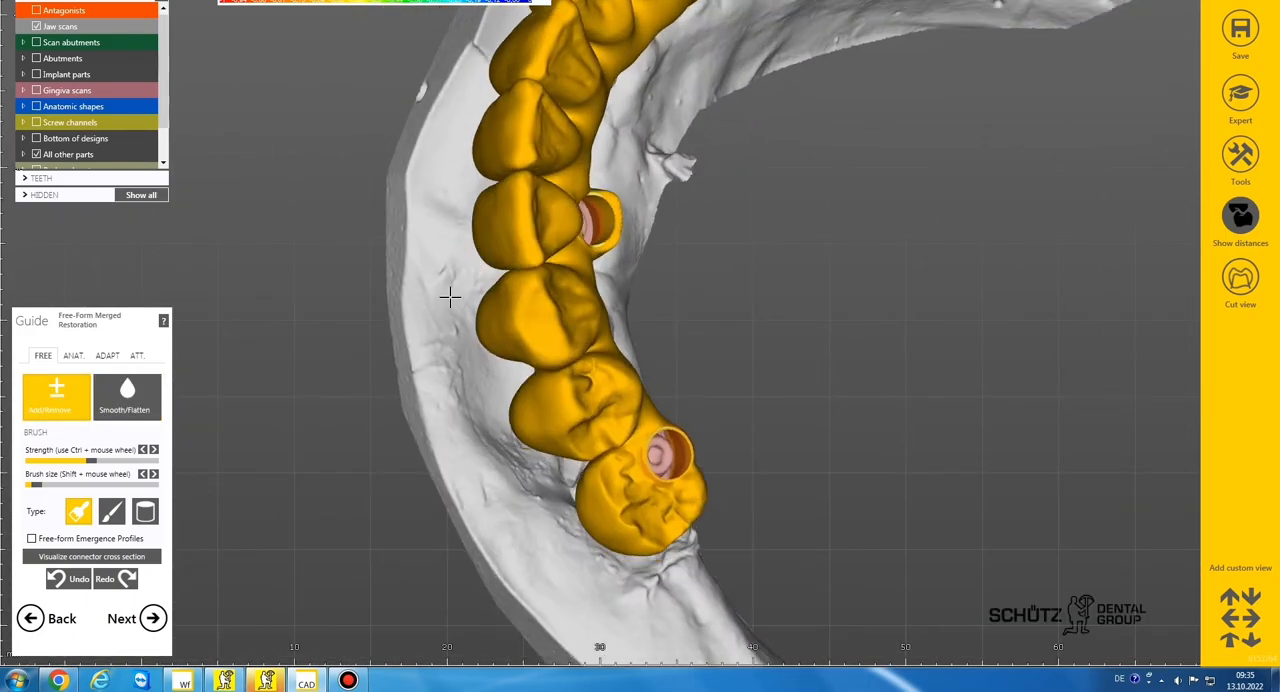
pyautogui.moveTo(448, 294); pyautogui.dragTo(296, 446, button='middle')
pyautogui.moveTo(606, 45); pyautogui.dragTo(606, 44, button='right')
pyautogui.scroll(-4, 606, 45)
pyautogui.scroll(5, 600, 36)
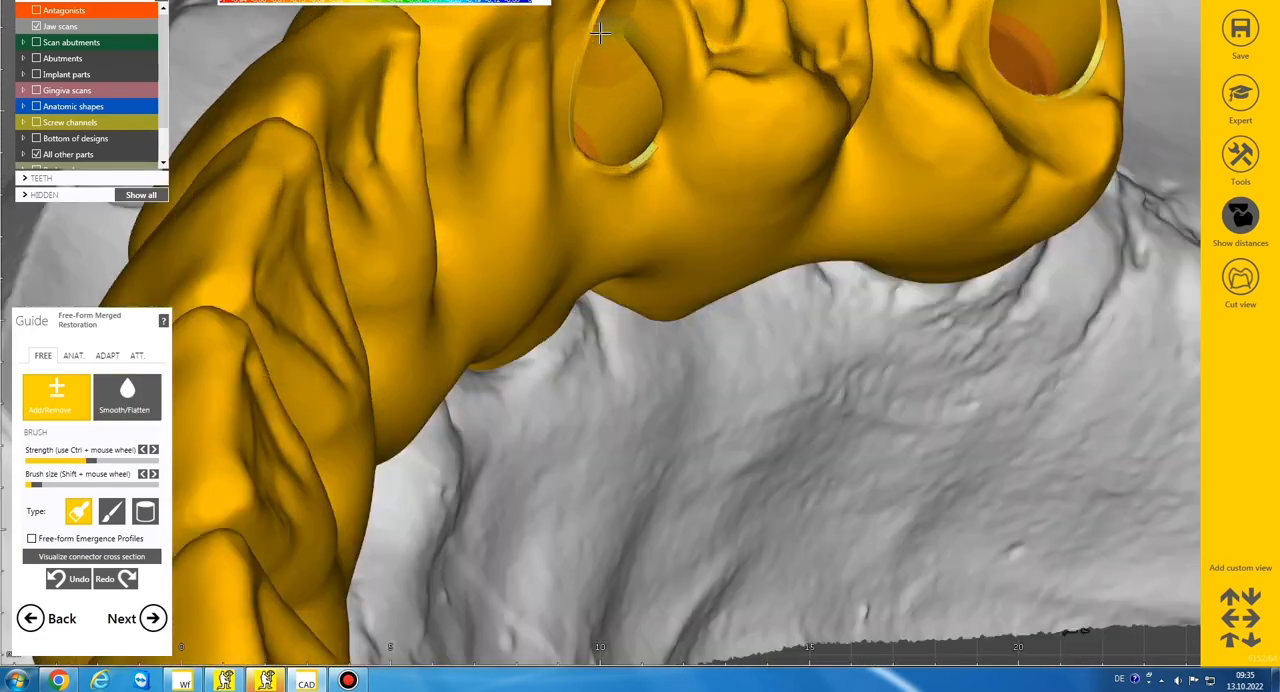
pyautogui.scroll(-3, 645, 109)
pyautogui.moveTo(645, 109); pyautogui.dragTo(643, 100, button='right')
pyautogui.click(138, 403)
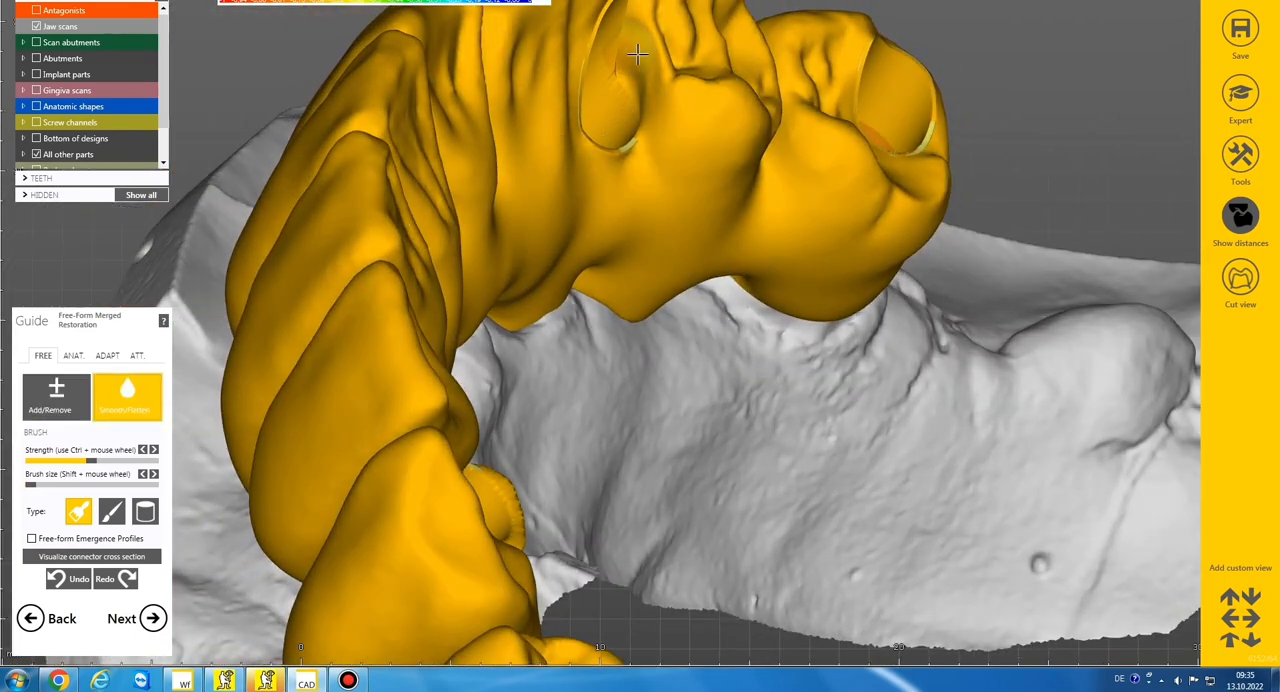
pyautogui.scroll(-5, 634, 114)
pyautogui.moveTo(626, 123); pyautogui.dragTo(627, 127, button='right')
# Show the antagonists and check the merged bridge against them from the front and above
pyautogui.click(36, 11)
pyautogui.scroll(-2, 370, 165)
pyautogui.moveTo(370, 165); pyautogui.dragTo(537, 120, button='right')
pyautogui.scroll(-2, 537, 120)
pyautogui.scroll(2, 537, 120)
pyautogui.moveTo(537, 120); pyautogui.dragTo(537, 157, button='middle')
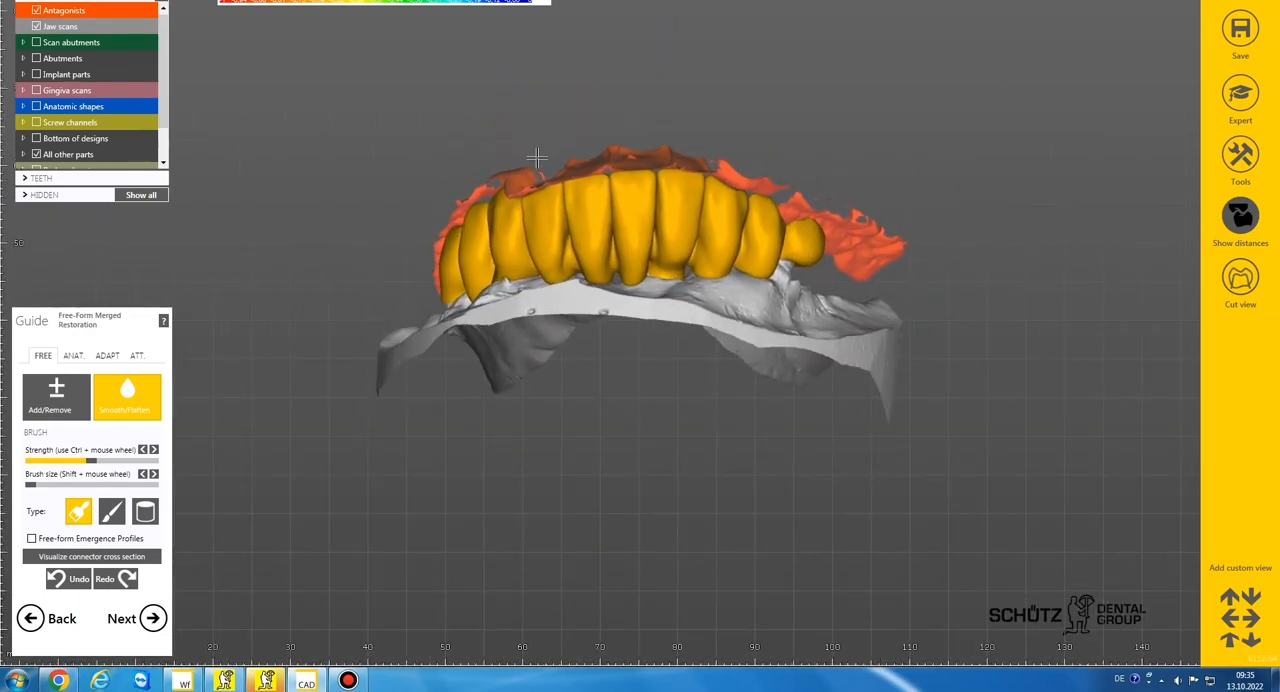
pyautogui.moveTo(537, 157); pyautogui.dragTo(537, 157, button='right')
# Remove the bridge material penetrating the jaw scan at the pontic beside implant 32, on the implant 35 side
pyautogui.click(62, 396)
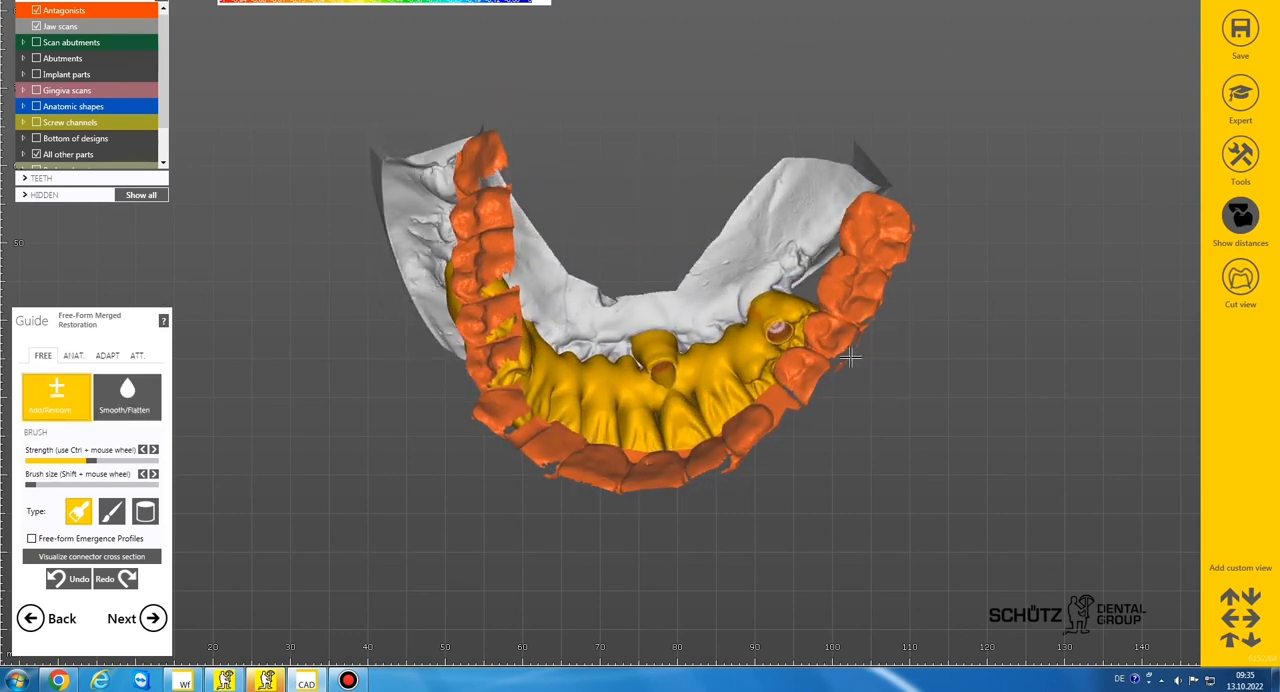
pyautogui.moveTo(851, 355); pyautogui.dragTo(730, 316, button='right')
pyautogui.keyDown('shift'); pyautogui.scroll(1, 730, 316); pyautogui.keyUp('shift')
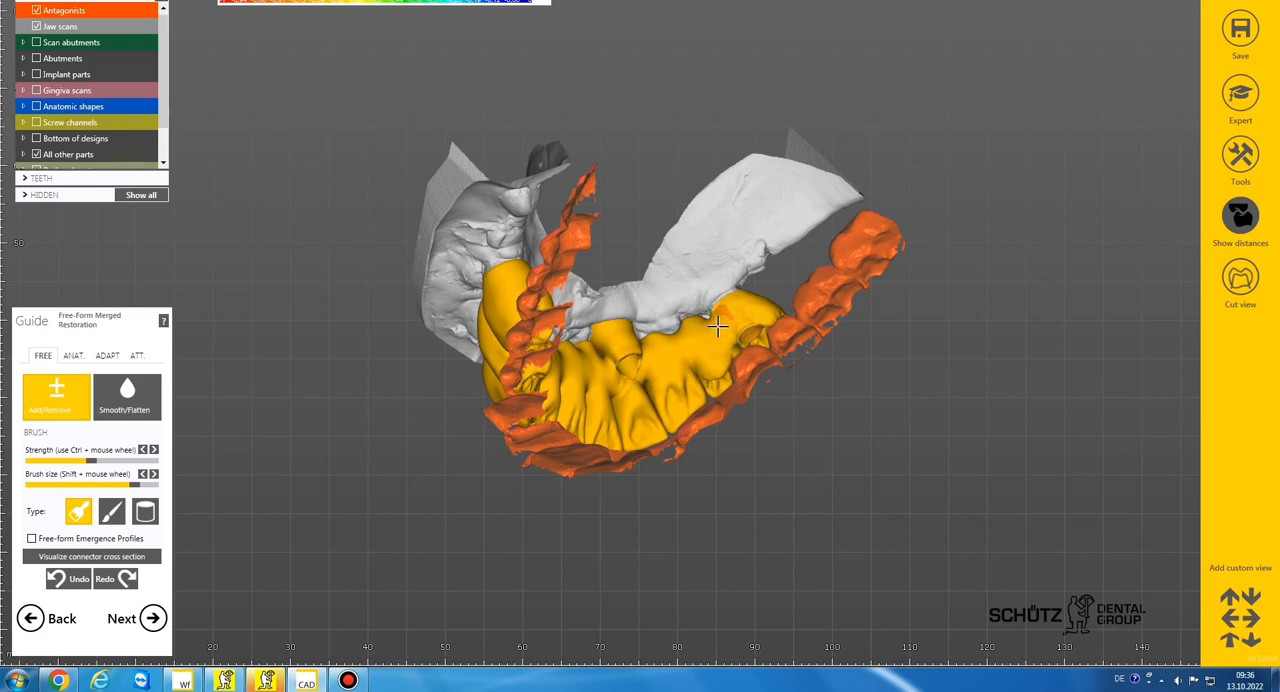
pyautogui.moveTo(689, 303); pyautogui.dragTo(686, 300, button='right')
pyautogui.scroll(5, 686, 300)
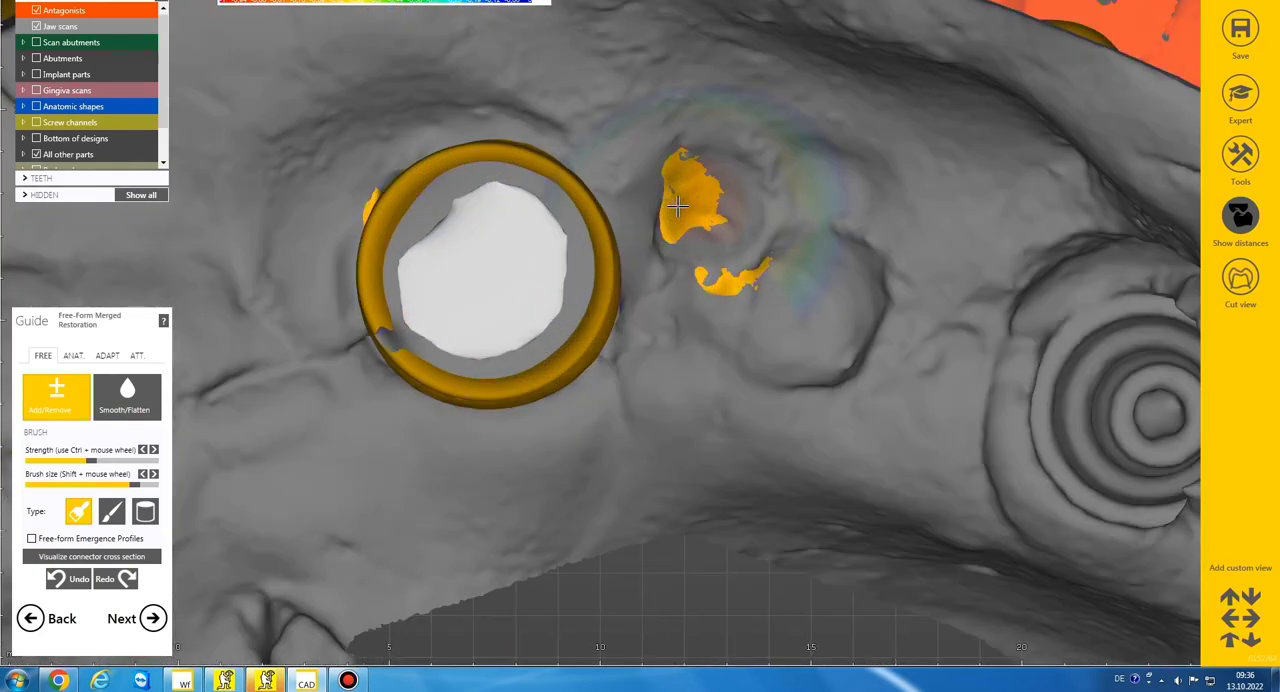
pyautogui.moveTo(680, 203); pyautogui.dragTo(681, 202)
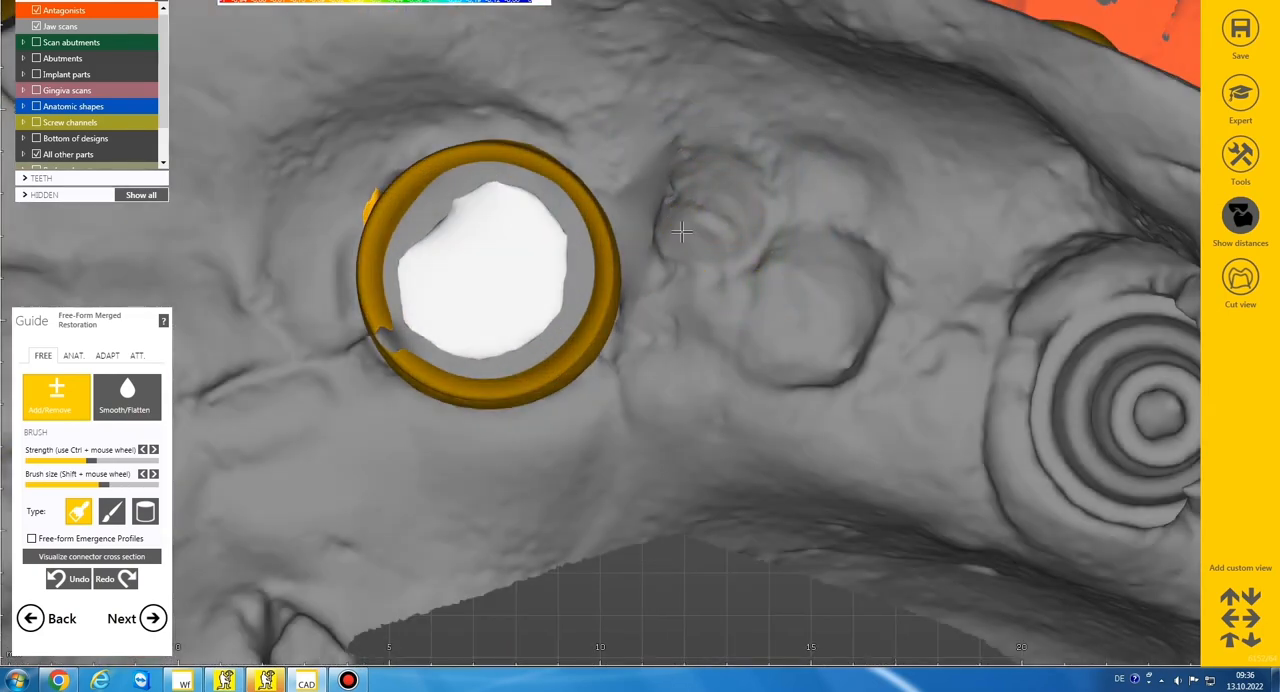
# Remove the excess bridge material protruding through the gingiva around implant 43 with a small brush, working from the underside
pyautogui.scroll(-5, 672, 212)
pyautogui.moveTo(522, 262)
pyautogui.mouseDown(button='right')
pyautogui.moveTo(520, 240)
pyautogui.moveTo(518, 283)
pyautogui.mouseUp(button='right')
pyautogui.scroll(3, 517, 283)
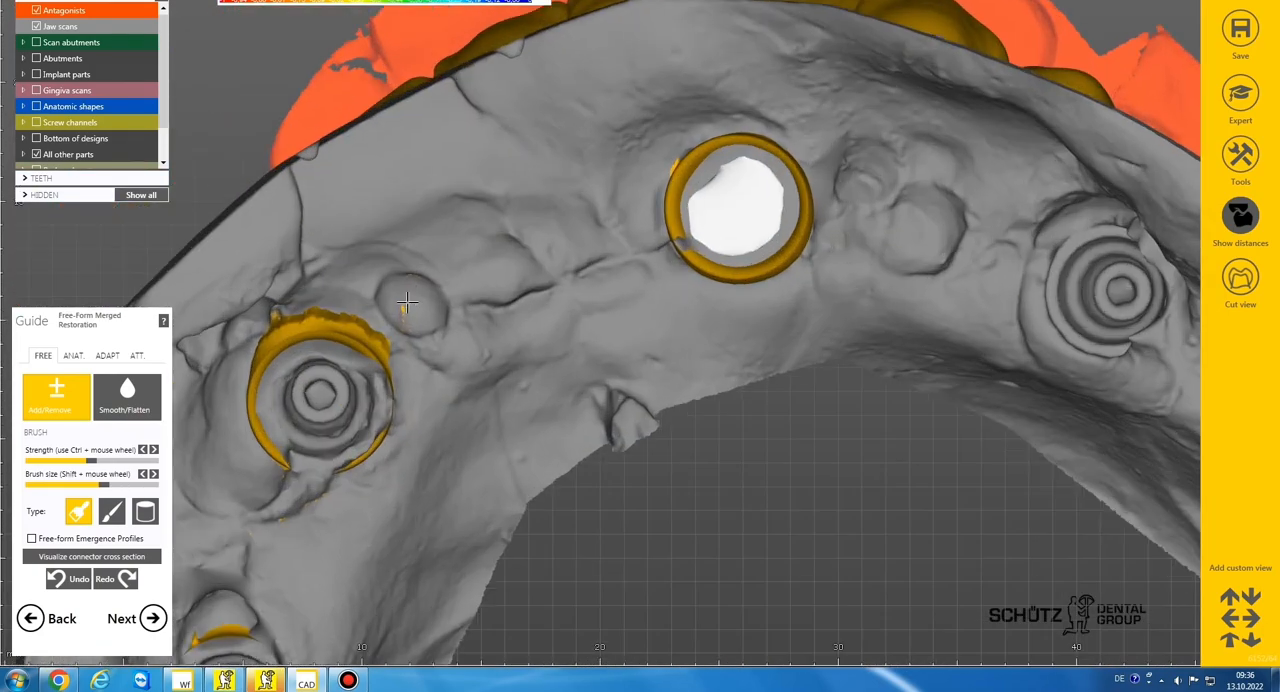
pyautogui.moveTo(356, 318); pyautogui.dragTo(300, 320)
pyautogui.moveTo(300, 320)
pyautogui.mouseDown(button='right')
pyautogui.moveTo(347, 325)
pyautogui.moveTo(325, 330)
pyautogui.mouseUp(button='right')
pyautogui.scroll(-3, 335, 323)
pyautogui.scroll(4, 310, 340)
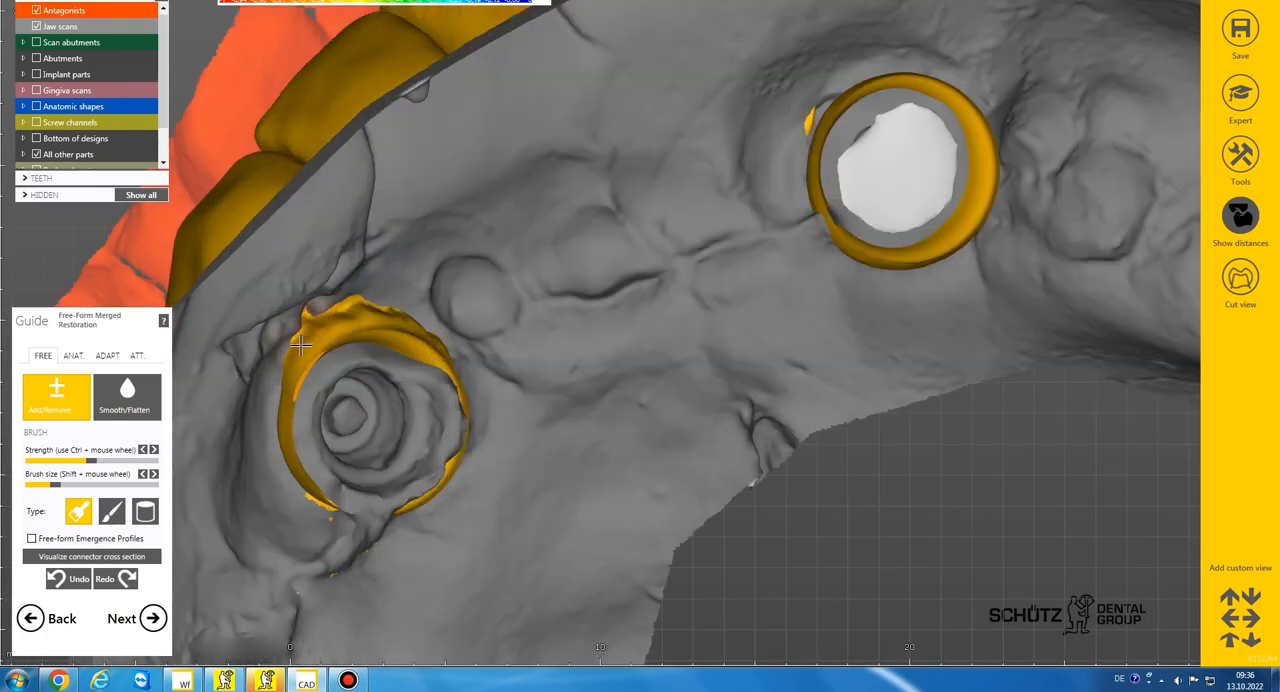
pyautogui.moveTo(308, 336)
pyautogui.mouseDown()
pyautogui.moveTo(304, 326)
pyautogui.moveTo(362, 308)
pyautogui.mouseUp()
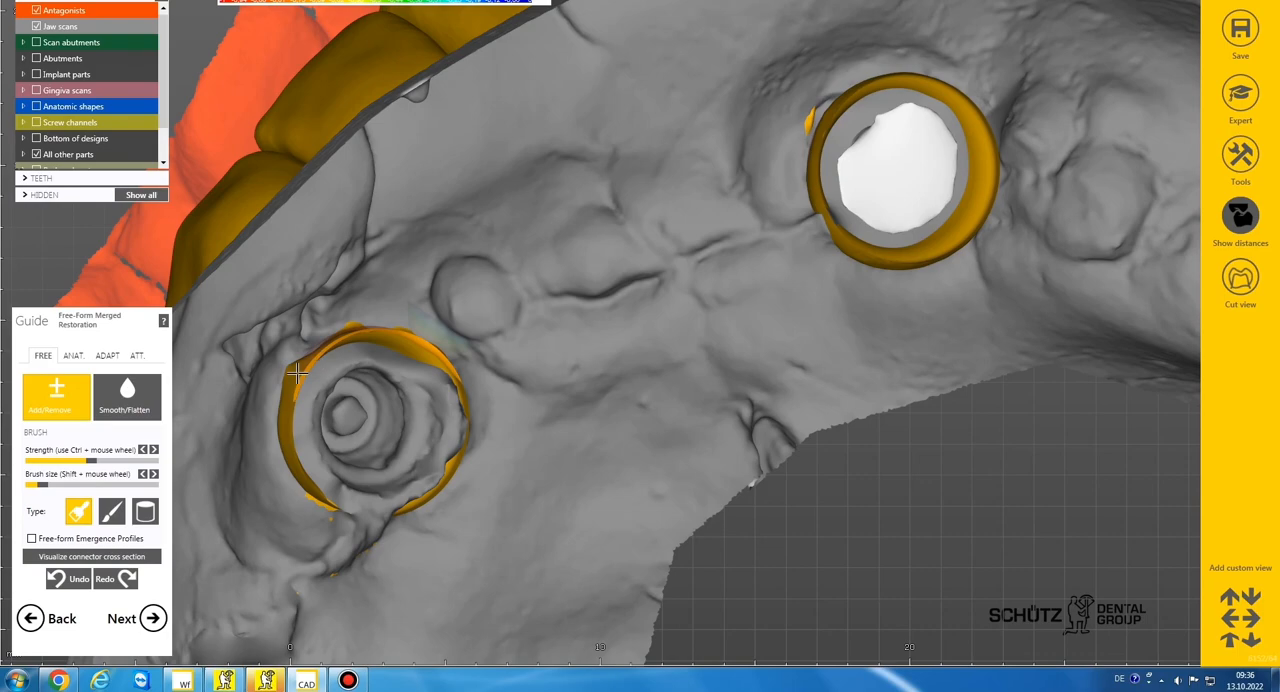
pyautogui.moveTo(290, 370)
pyautogui.mouseDown()
pyautogui.moveTo(286, 418)
pyautogui.moveTo(309, 485)
pyautogui.mouseUp()
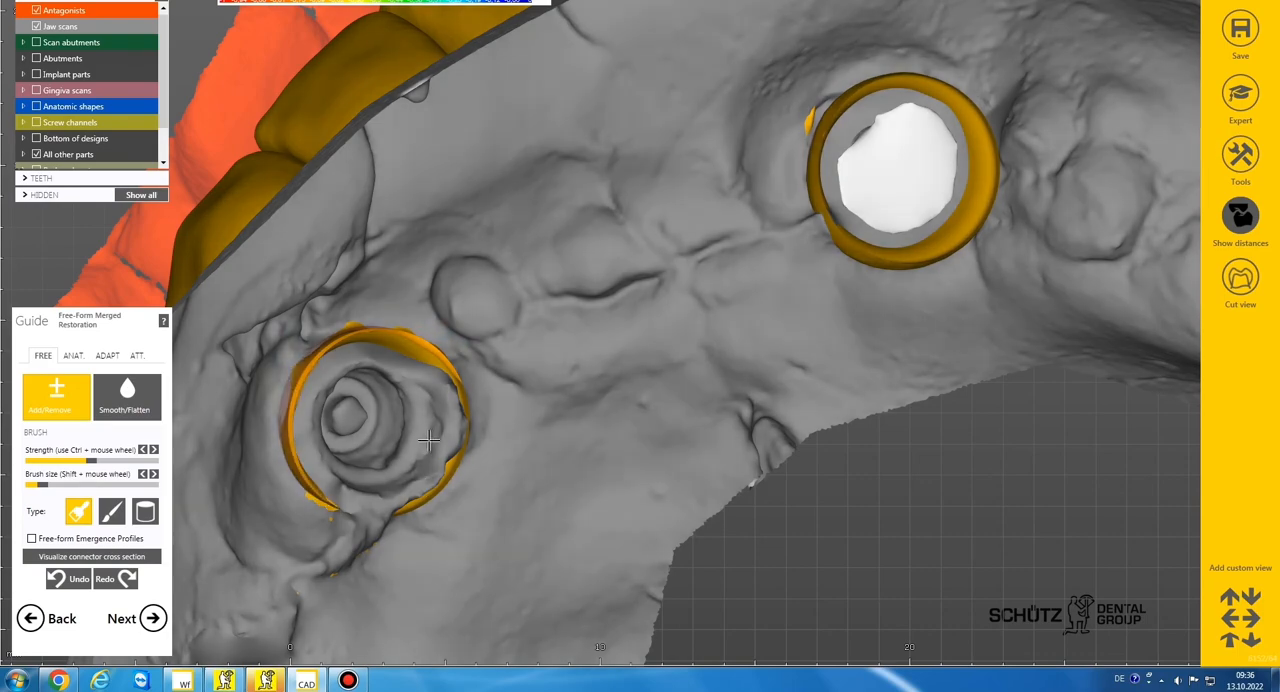
# Hide the jaw scan and smooth the bridge surface where it meets the rim of the implant 43 post
pyautogui.scroll(-4, 432, 450)
pyautogui.moveTo(432, 450)
pyautogui.mouseDown(button='right')
pyautogui.moveTo(428, 440)
pyautogui.moveTo(408, 508)
pyautogui.moveTo(396, 424)
pyautogui.mouseUp(button='right')
pyautogui.scroll(-1, 410, 500)
pyautogui.click(36, 26)
pyautogui.click(127, 395)
pyautogui.scroll(5, 396, 424)
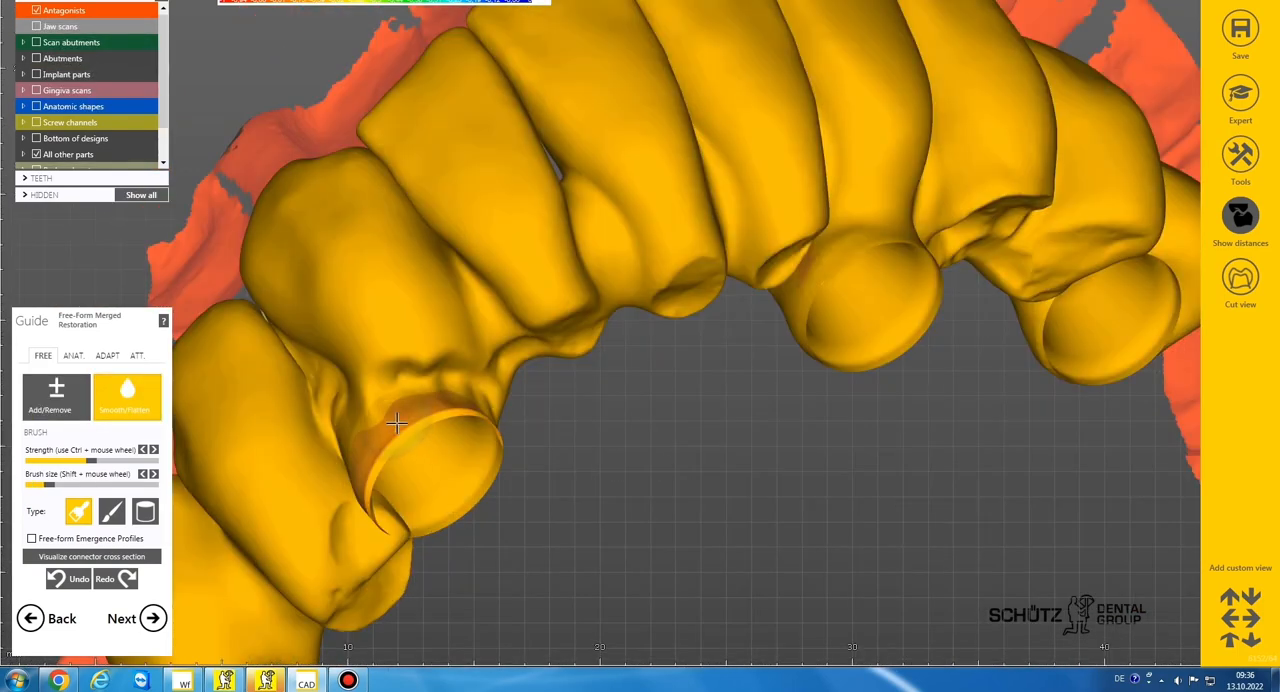
pyautogui.moveTo(384, 390)
pyautogui.mouseDown()
pyautogui.moveTo(477, 390)
pyautogui.moveTo(328, 420)
pyautogui.moveTo(305, 357)
pyautogui.mouseUp()
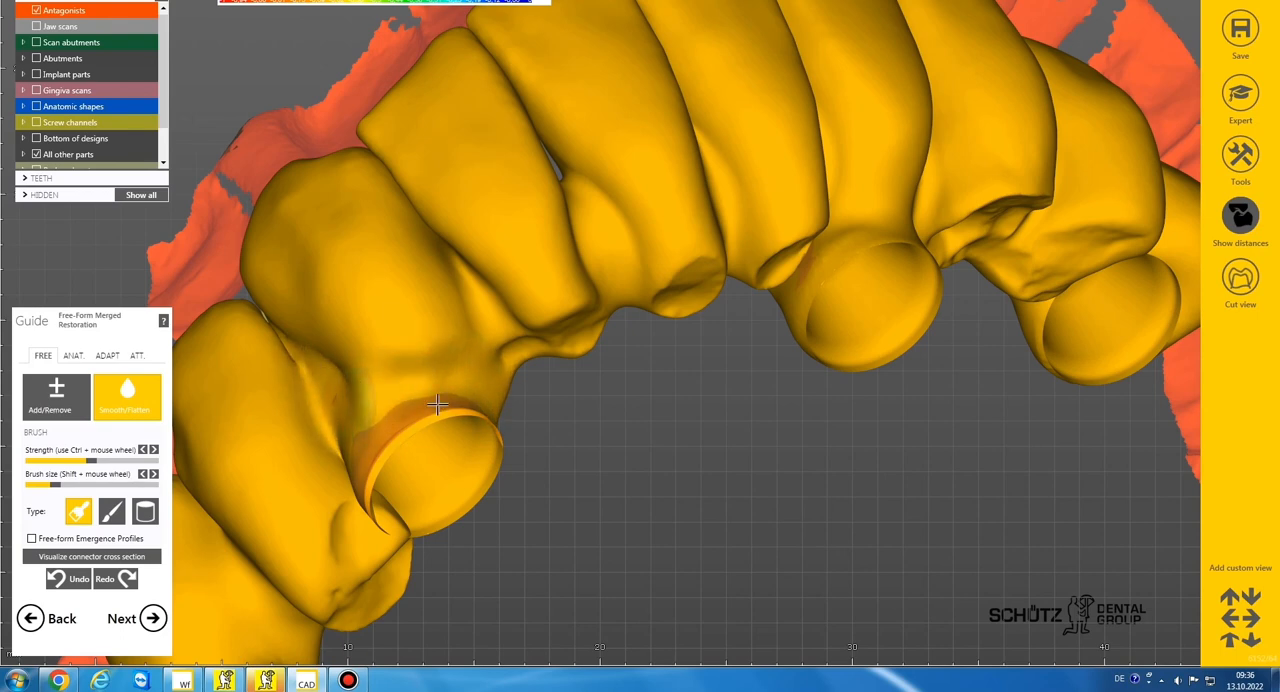
# Show the jaw scan again and remove the remaining bridge material penetrating it beside implant 43
pyautogui.scroll(-3, 437, 404)
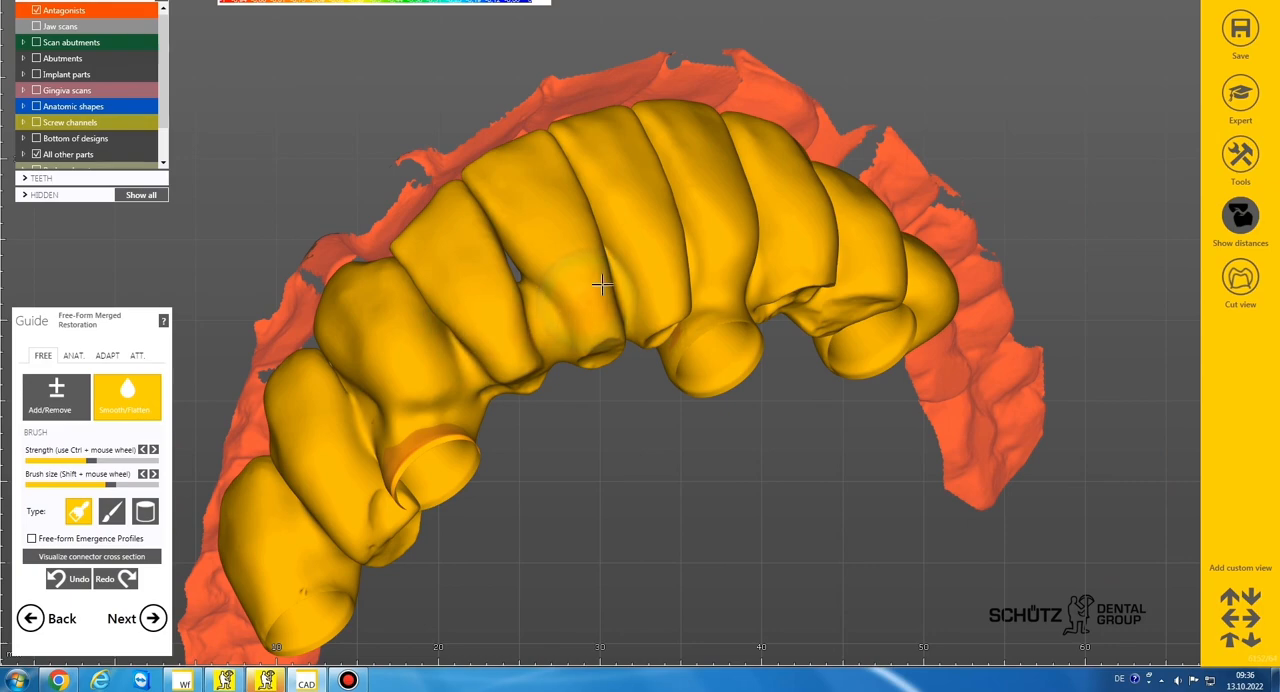
pyautogui.moveTo(760, 269); pyautogui.dragTo(726, 278, button='right')
pyautogui.moveTo(726, 278); pyautogui.dragTo(648, 315)
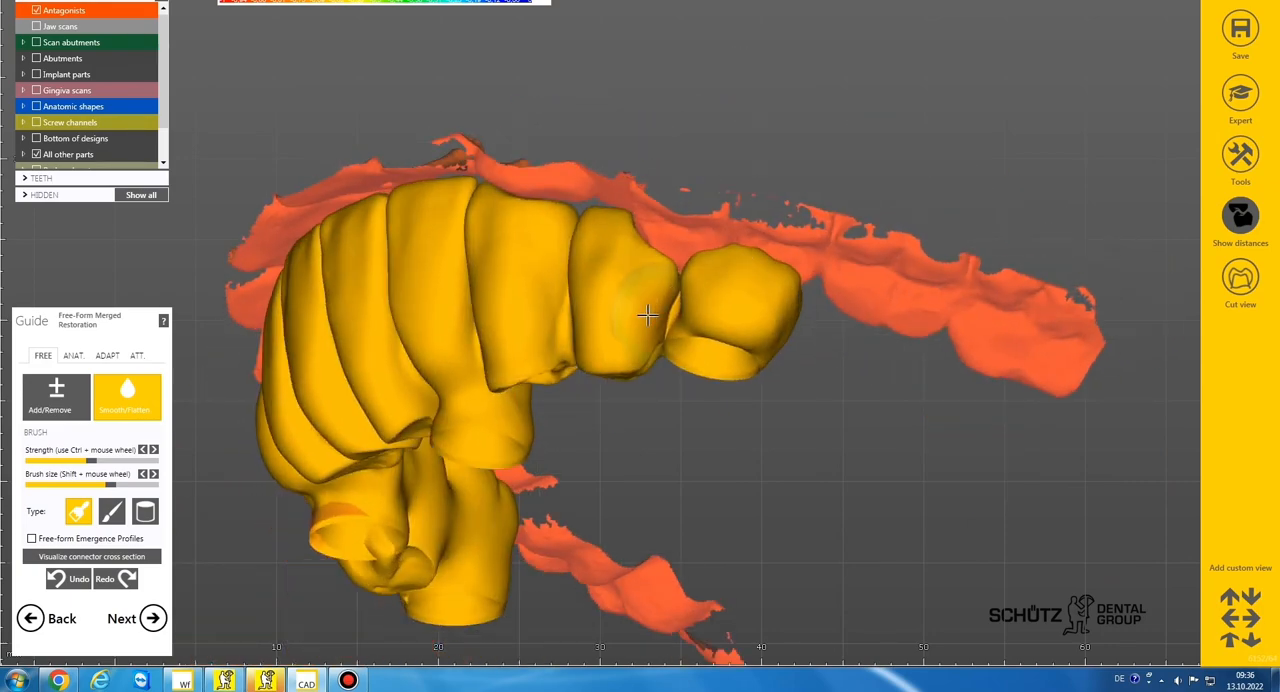
pyautogui.moveTo(466, 349); pyautogui.dragTo(466, 274, button='right')
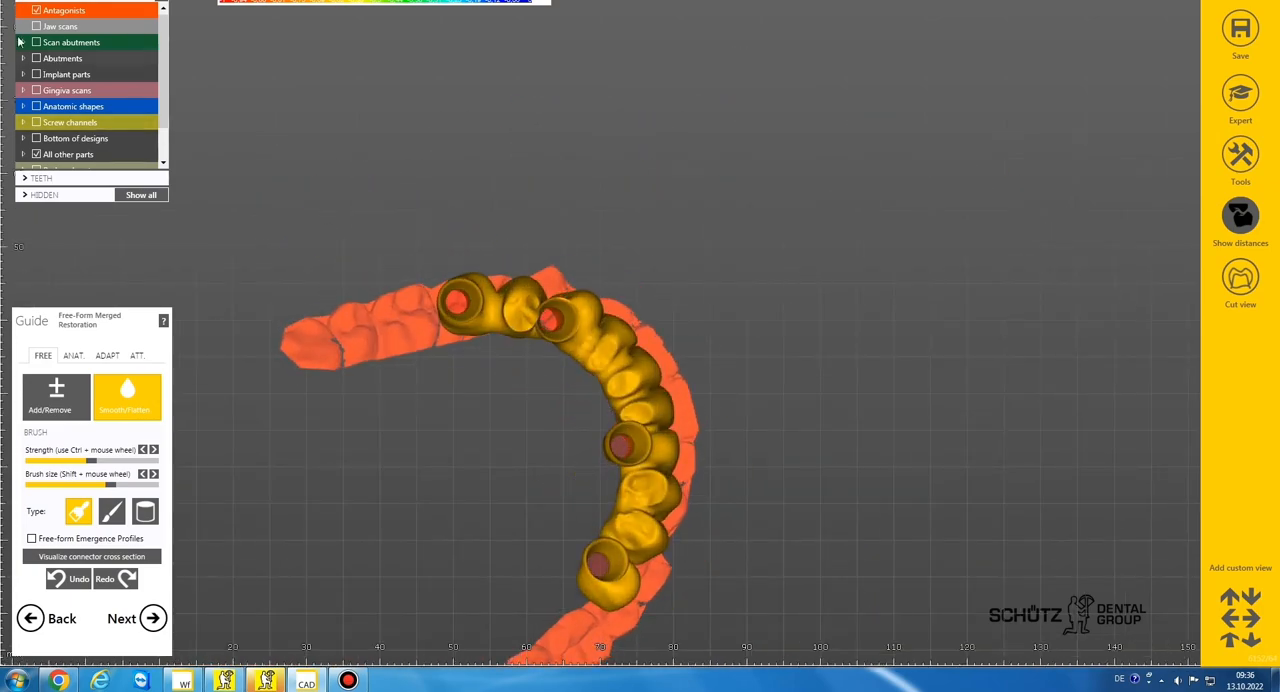
pyautogui.click(36, 26)
pyautogui.scroll(5, 694, 349)
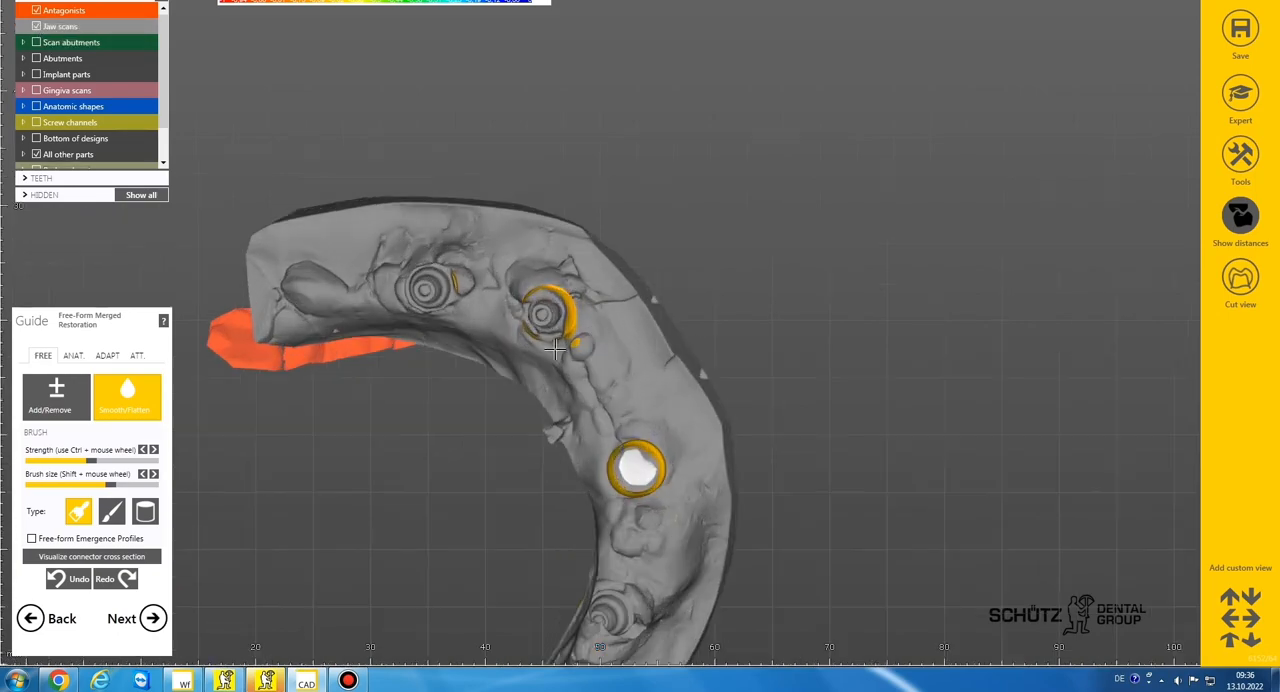
pyautogui.click(75, 398)
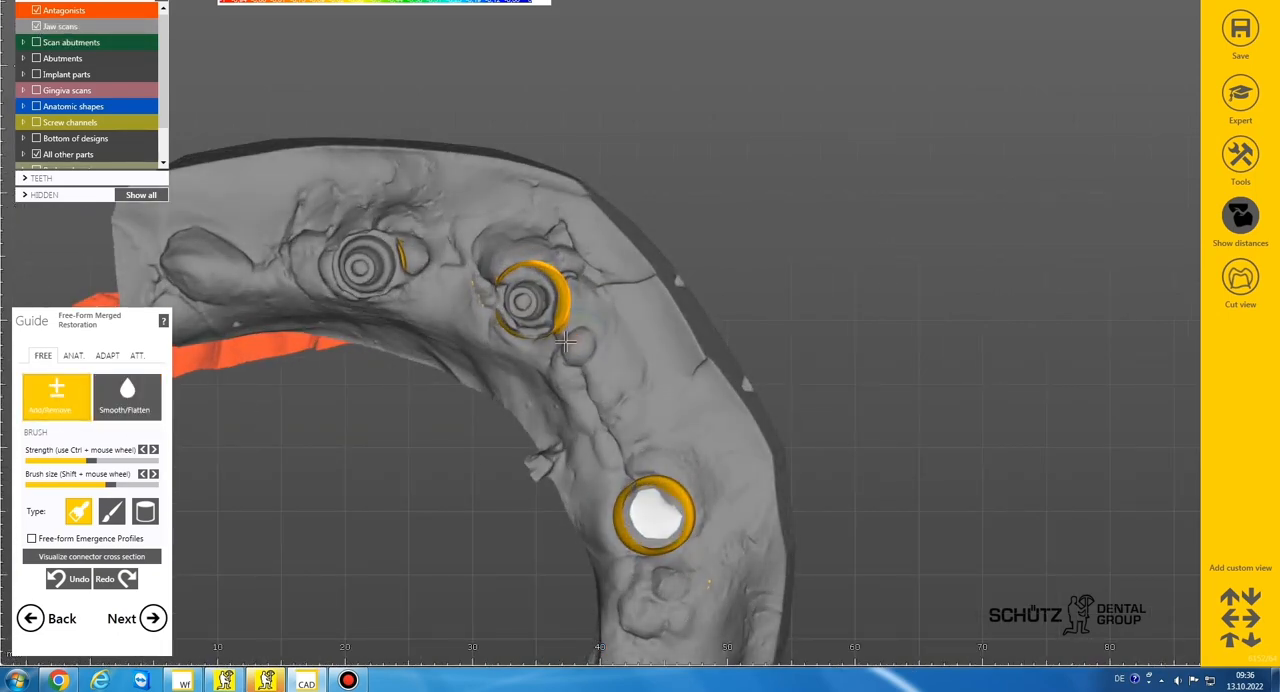
# Finish free-forming the merged bridge and save the free-forming modifications
pyautogui.scroll(-5, 701, 291)
pyautogui.moveTo(701, 291); pyautogui.dragTo(721, 236, button='right')
pyautogui.scroll(3, 708, 290)
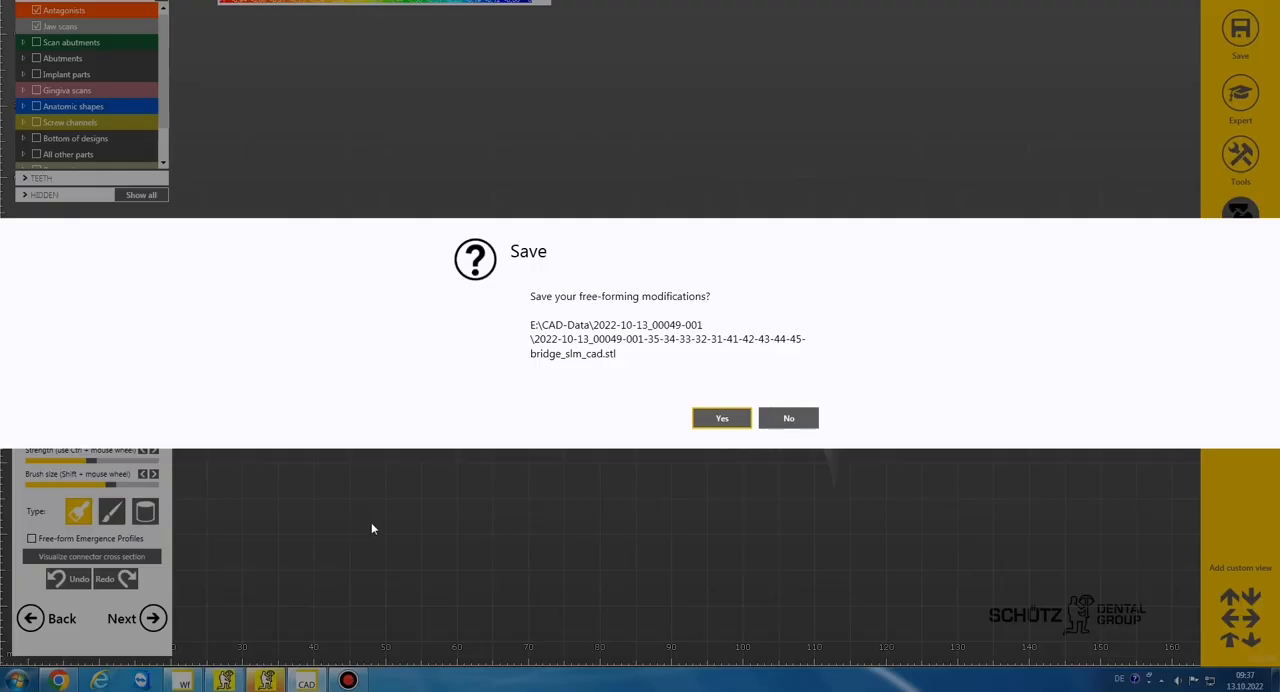
pyautogui.click(722, 420)
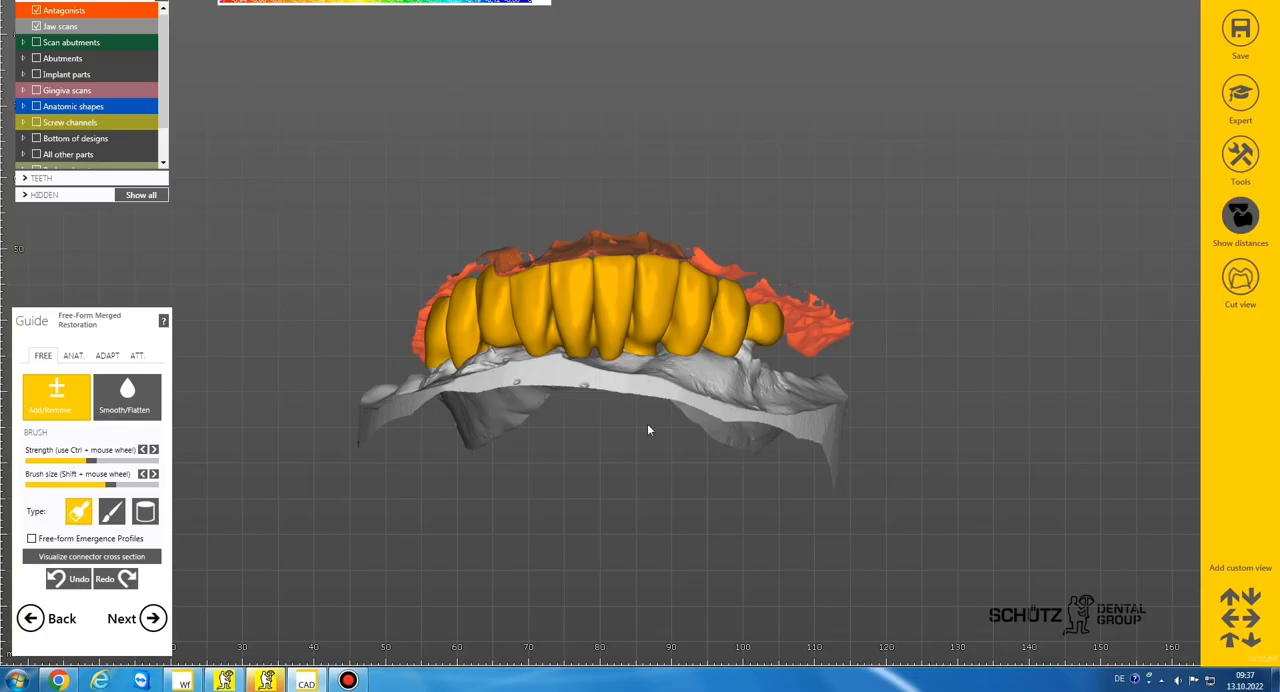